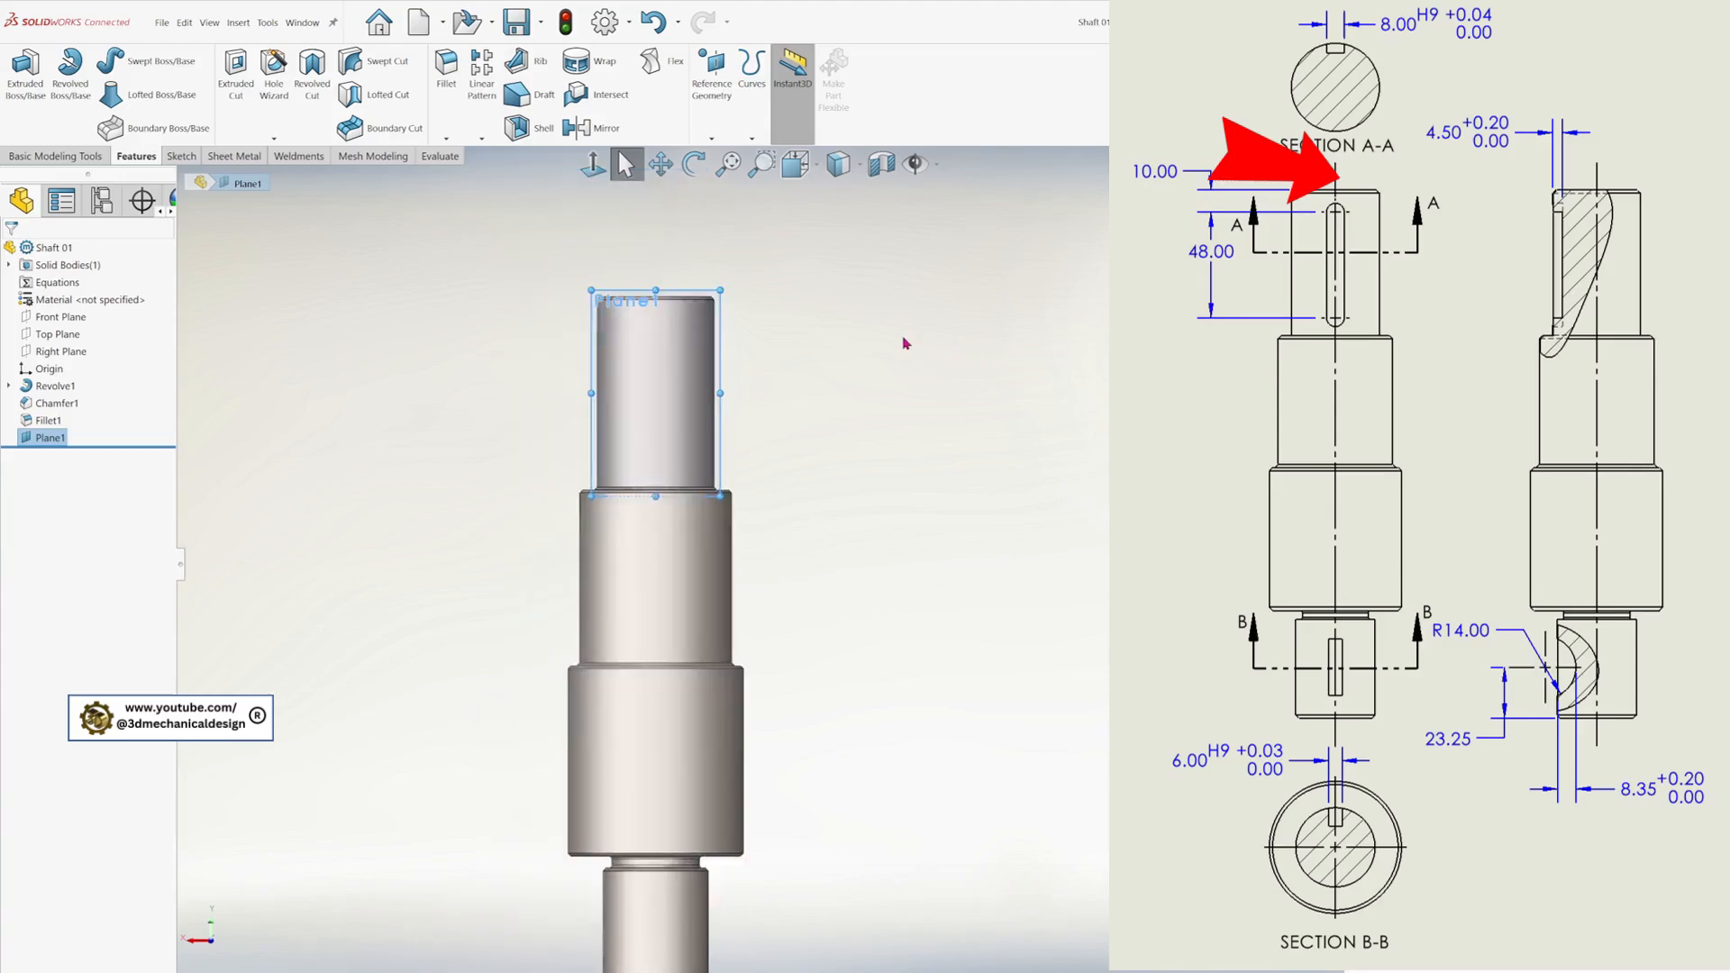
- Start a new sketch on Plane1 at the shaft's upper end
{"action": "scroll", "coordinate": [904, 338], "scroll_direction": "down", "scroll_amount": 2}
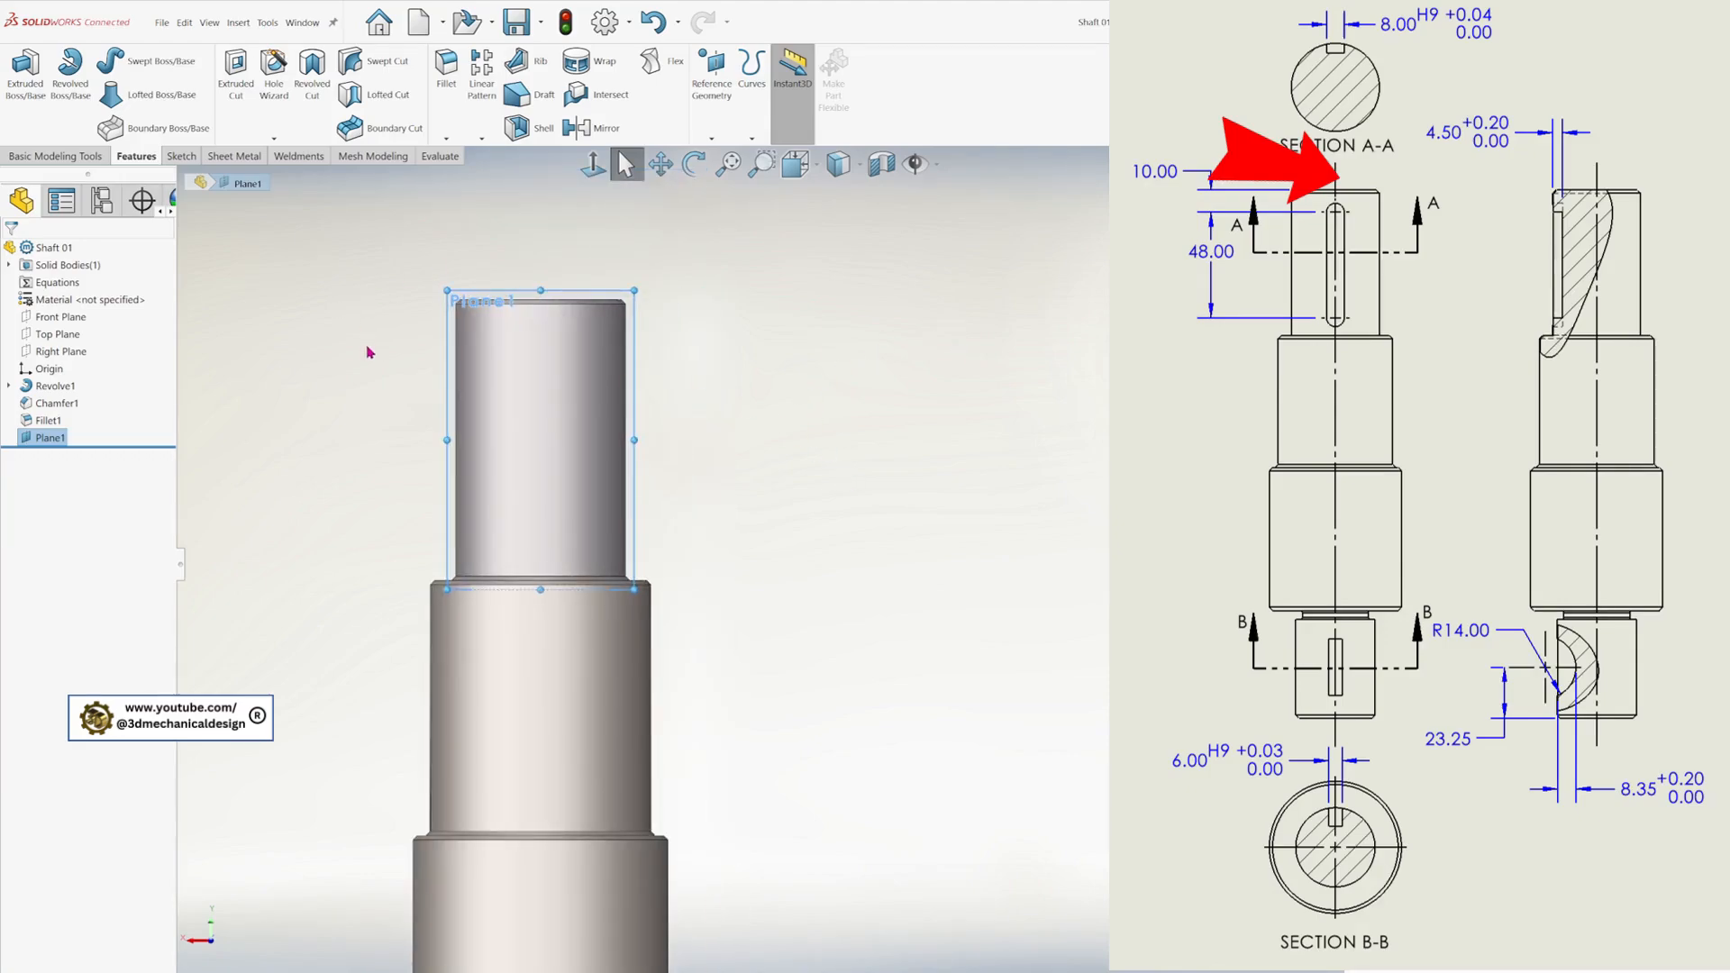
{"action": "key", "text": "s"}
{"action": "left_click", "coordinate": [510, 423]}
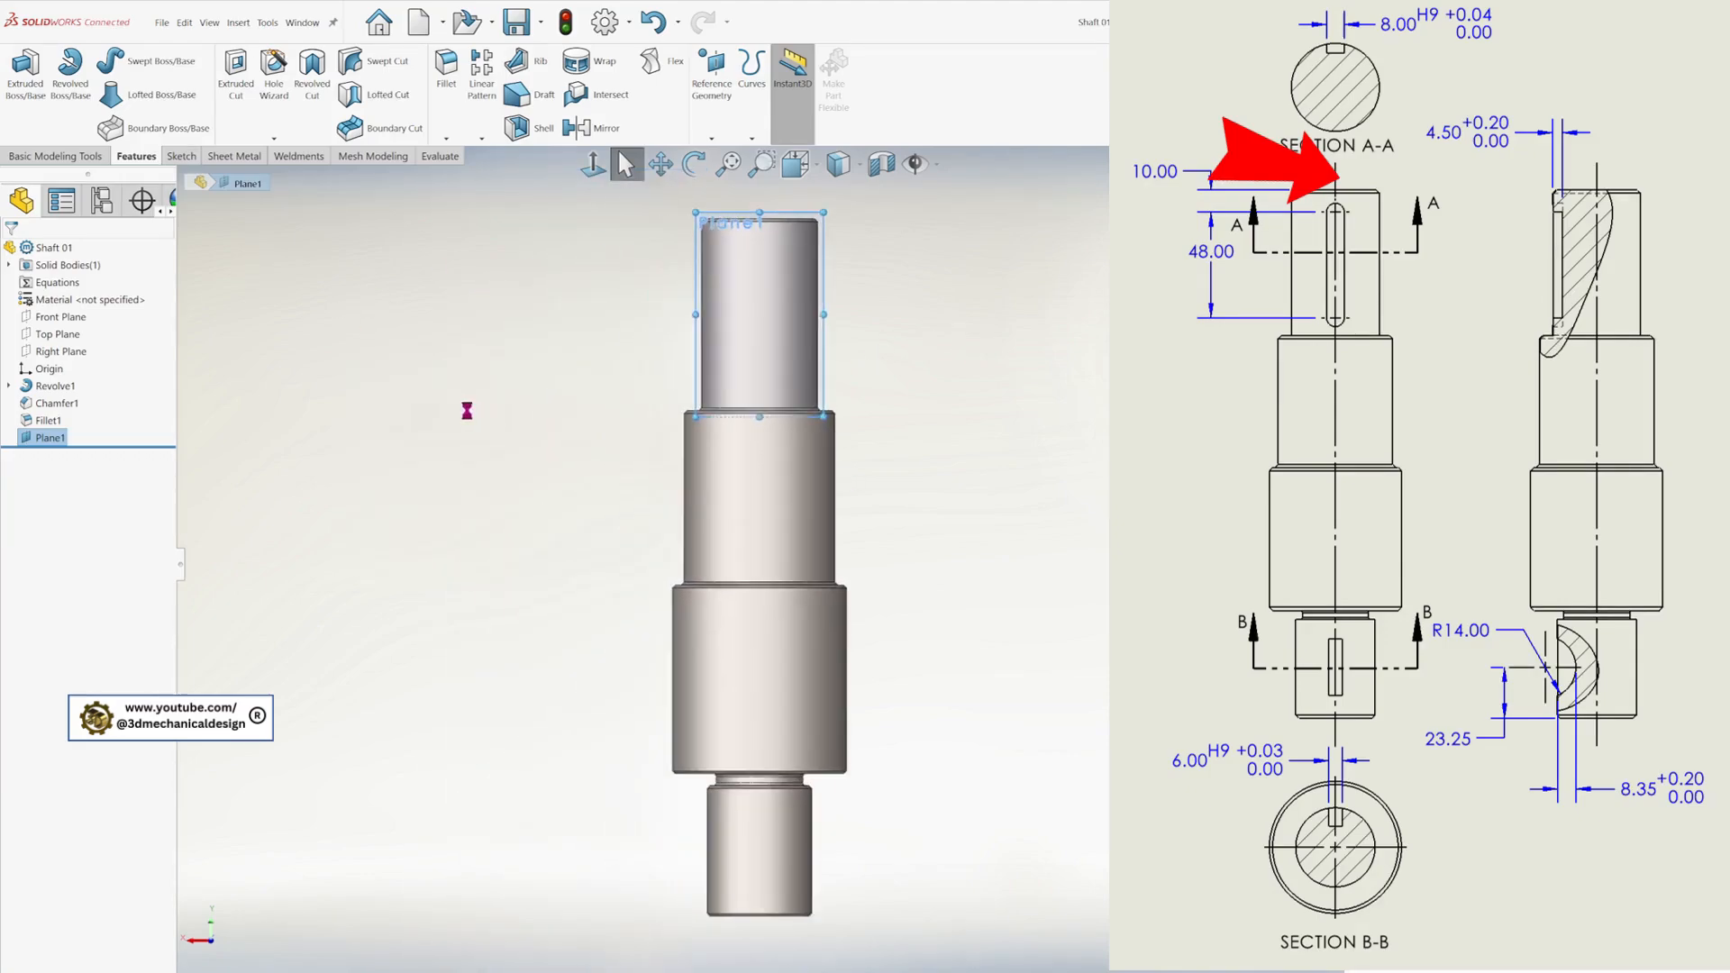
- Sketch a straight slot lengthwise on the upper shaft section, about 48 mm between arc centres and about 13 mm wide
{"action": "key", "text": "s"}
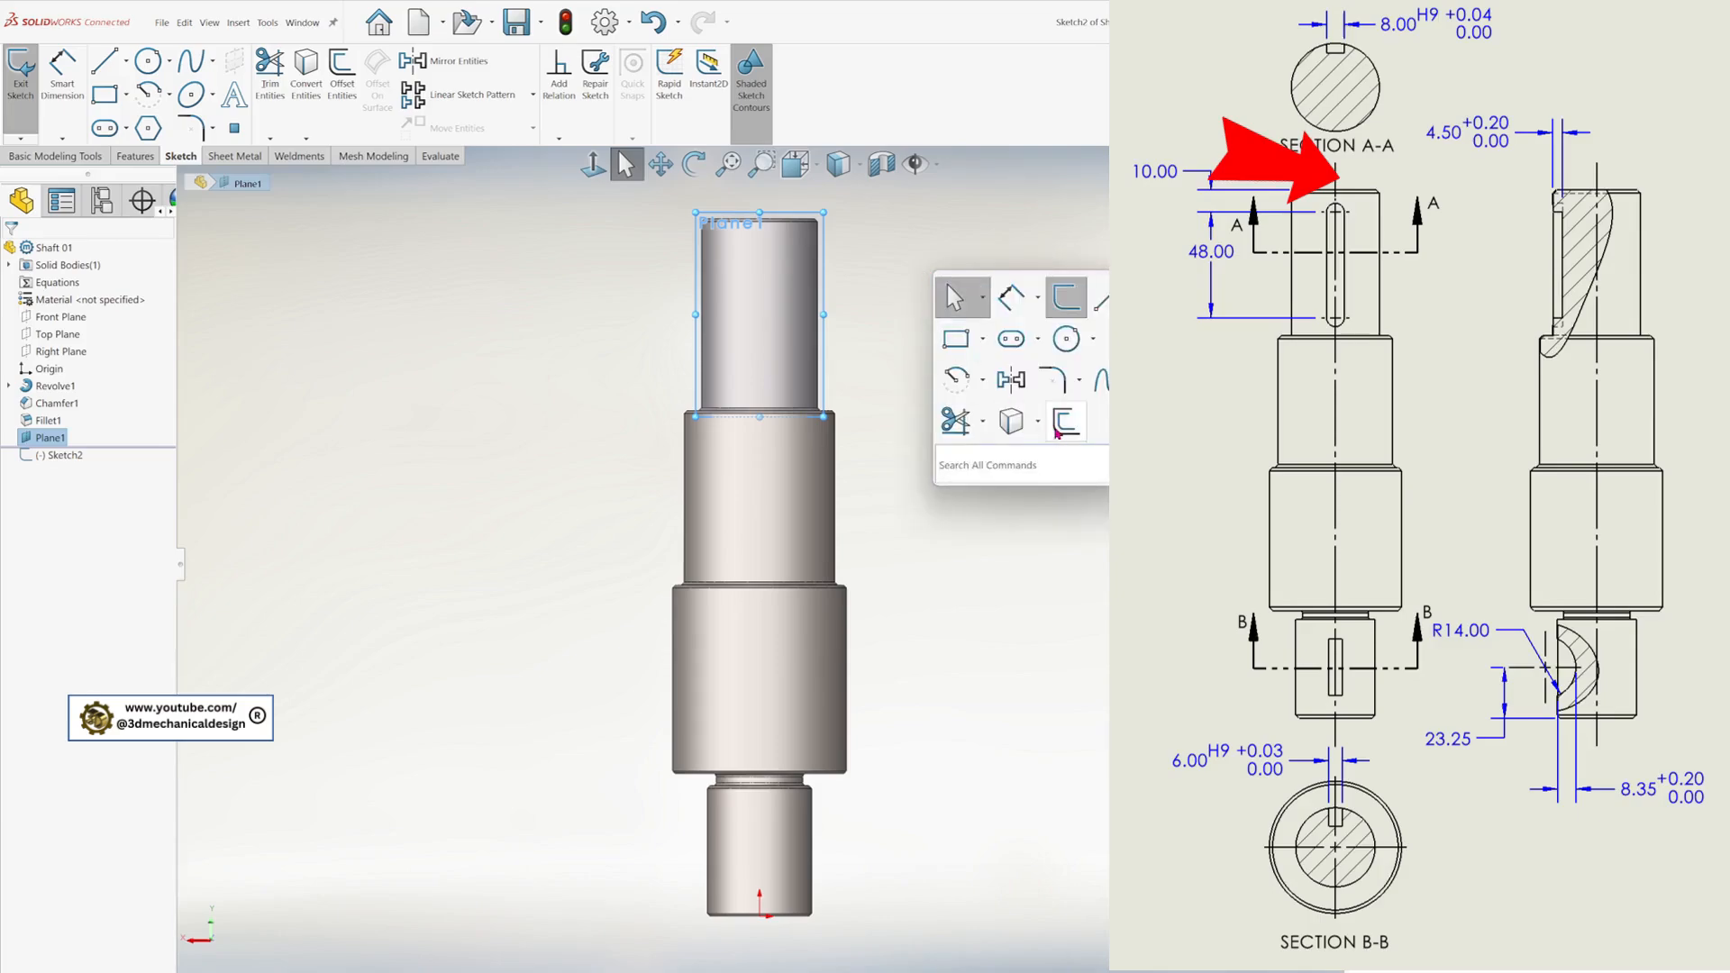
{"action": "left_click", "coordinate": [1037, 339]}
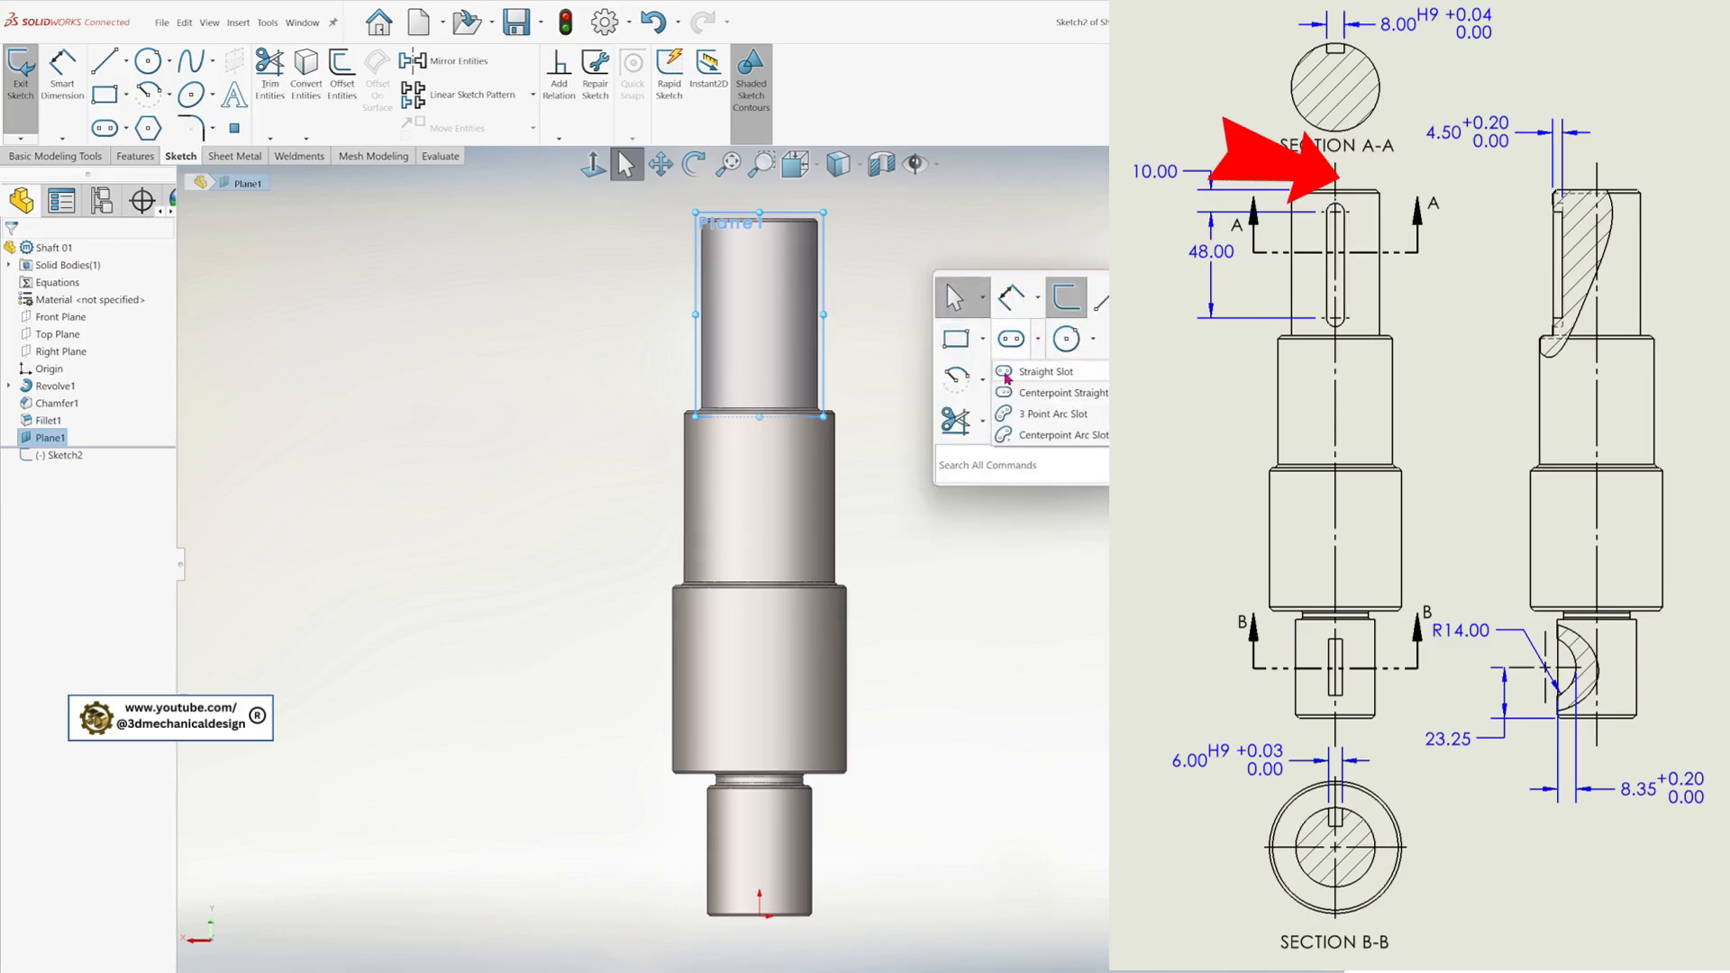
{"action": "left_click", "coordinate": [1007, 377]}
{"action": "scroll", "coordinate": [748, 243], "scroll_direction": "down", "scroll_amount": 5}
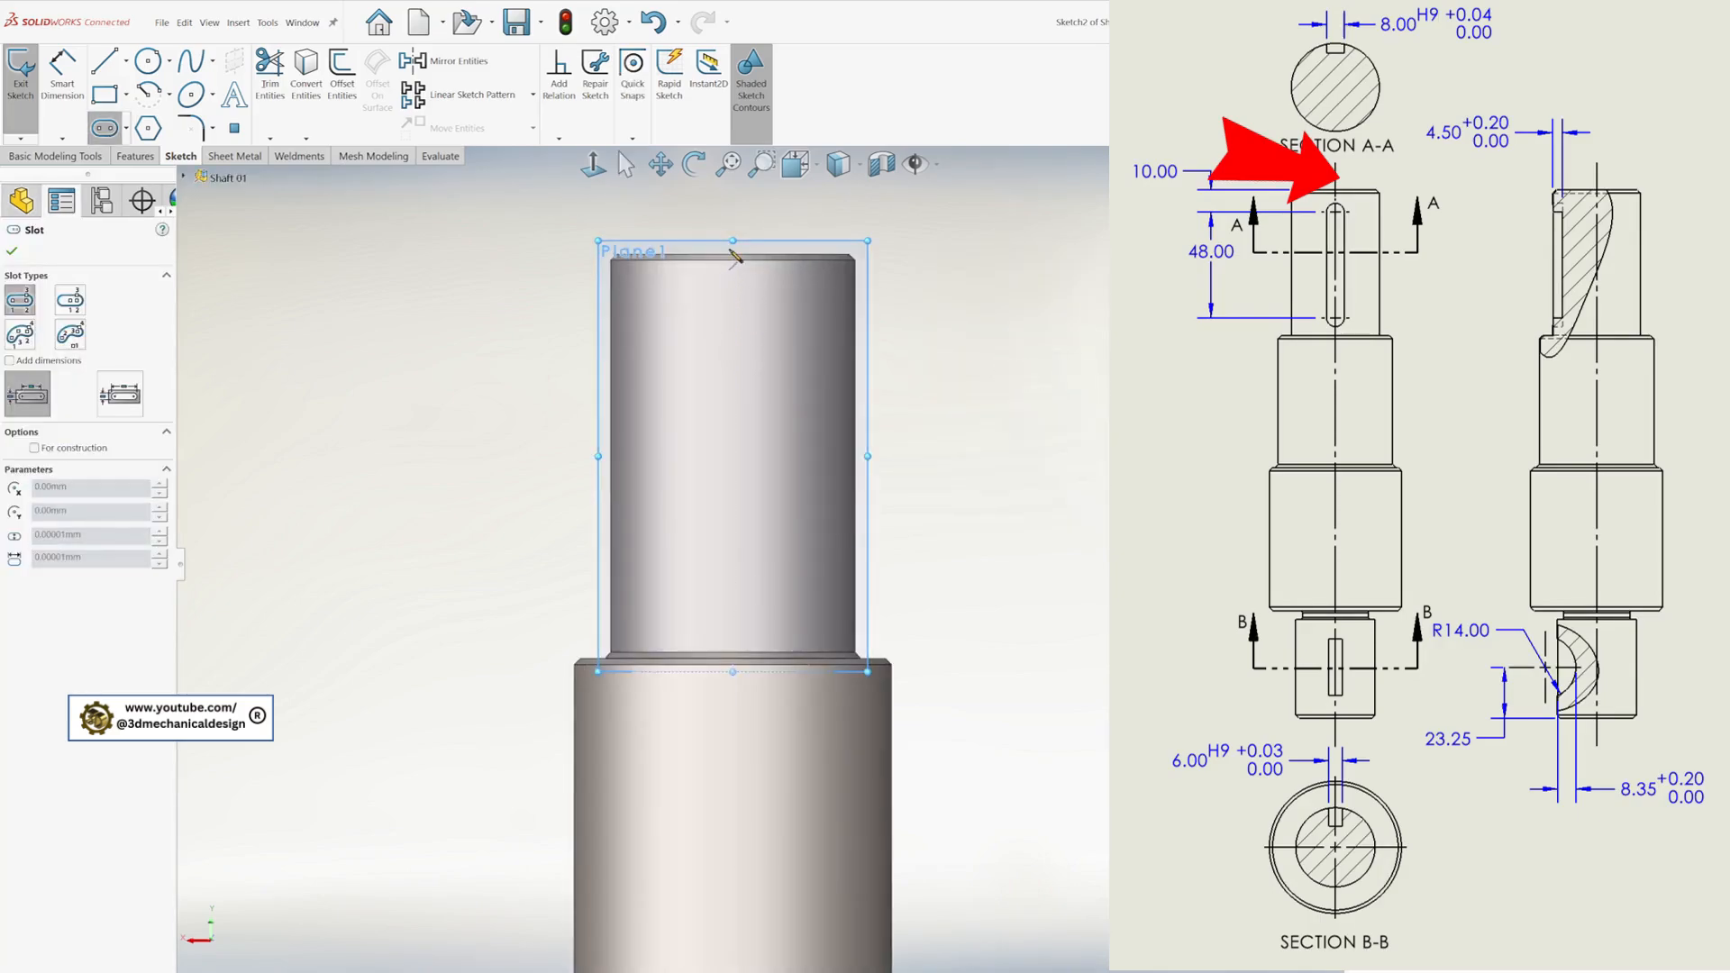
{"action": "left_click", "coordinate": [734, 316]}
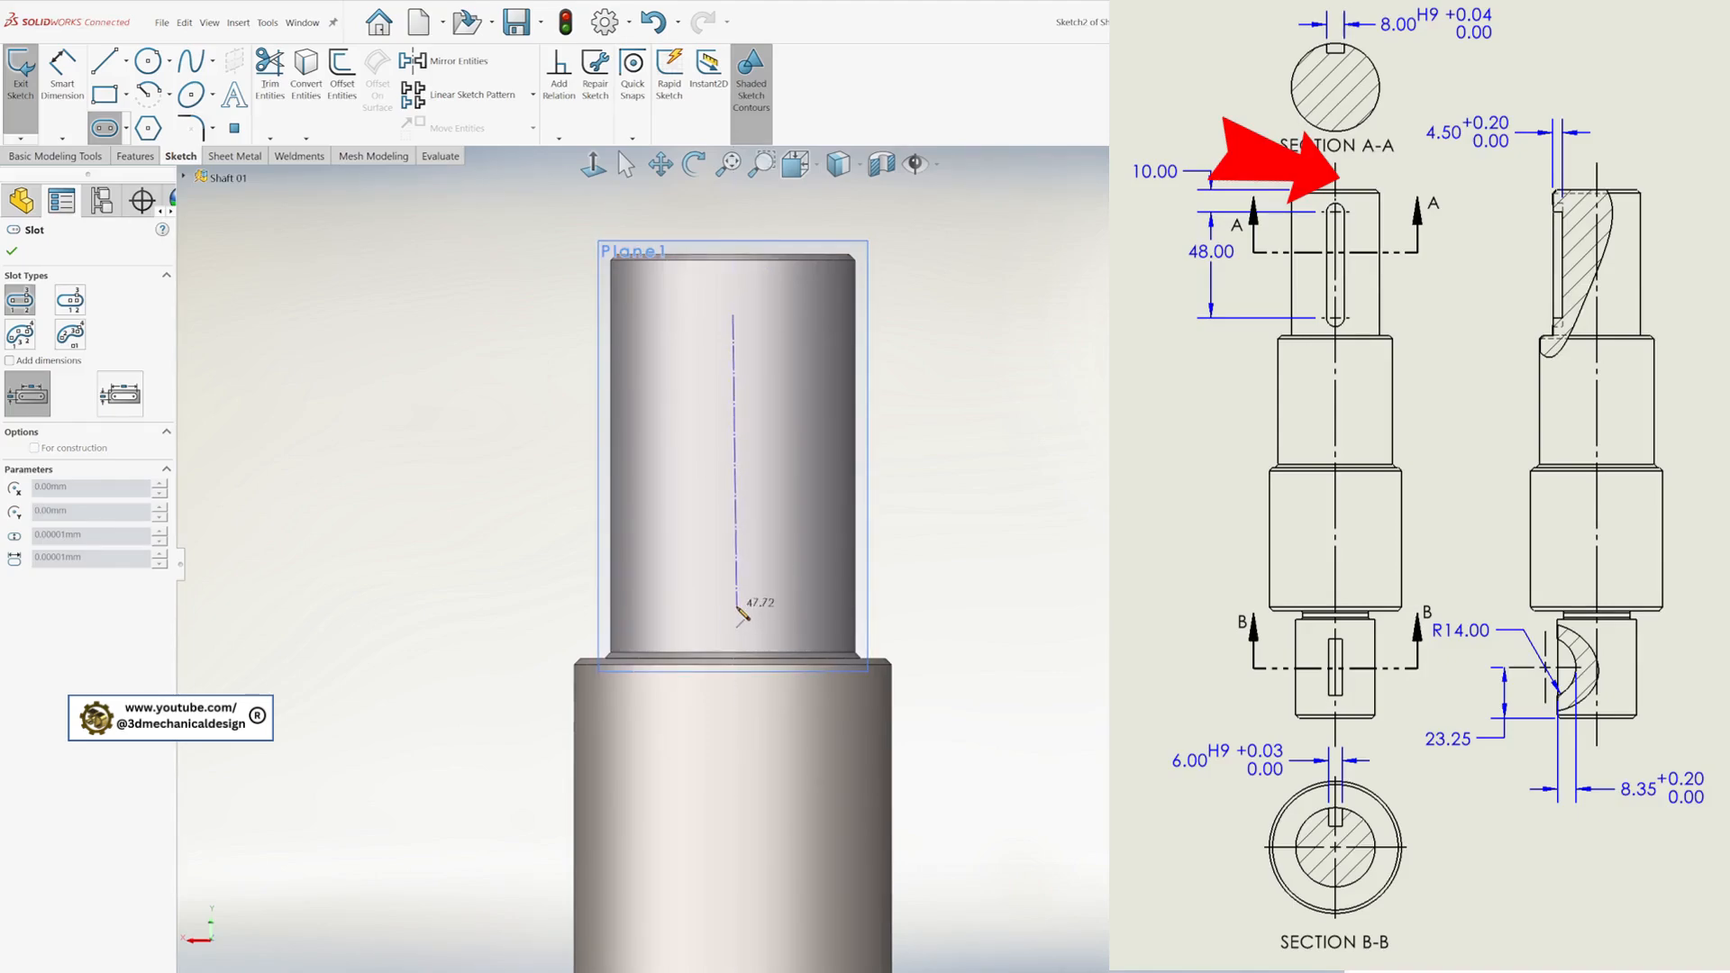
{"action": "left_click", "coordinate": [737, 606]}
{"action": "left_click", "coordinate": [706, 568]}
{"action": "key", "text": "Escape"}
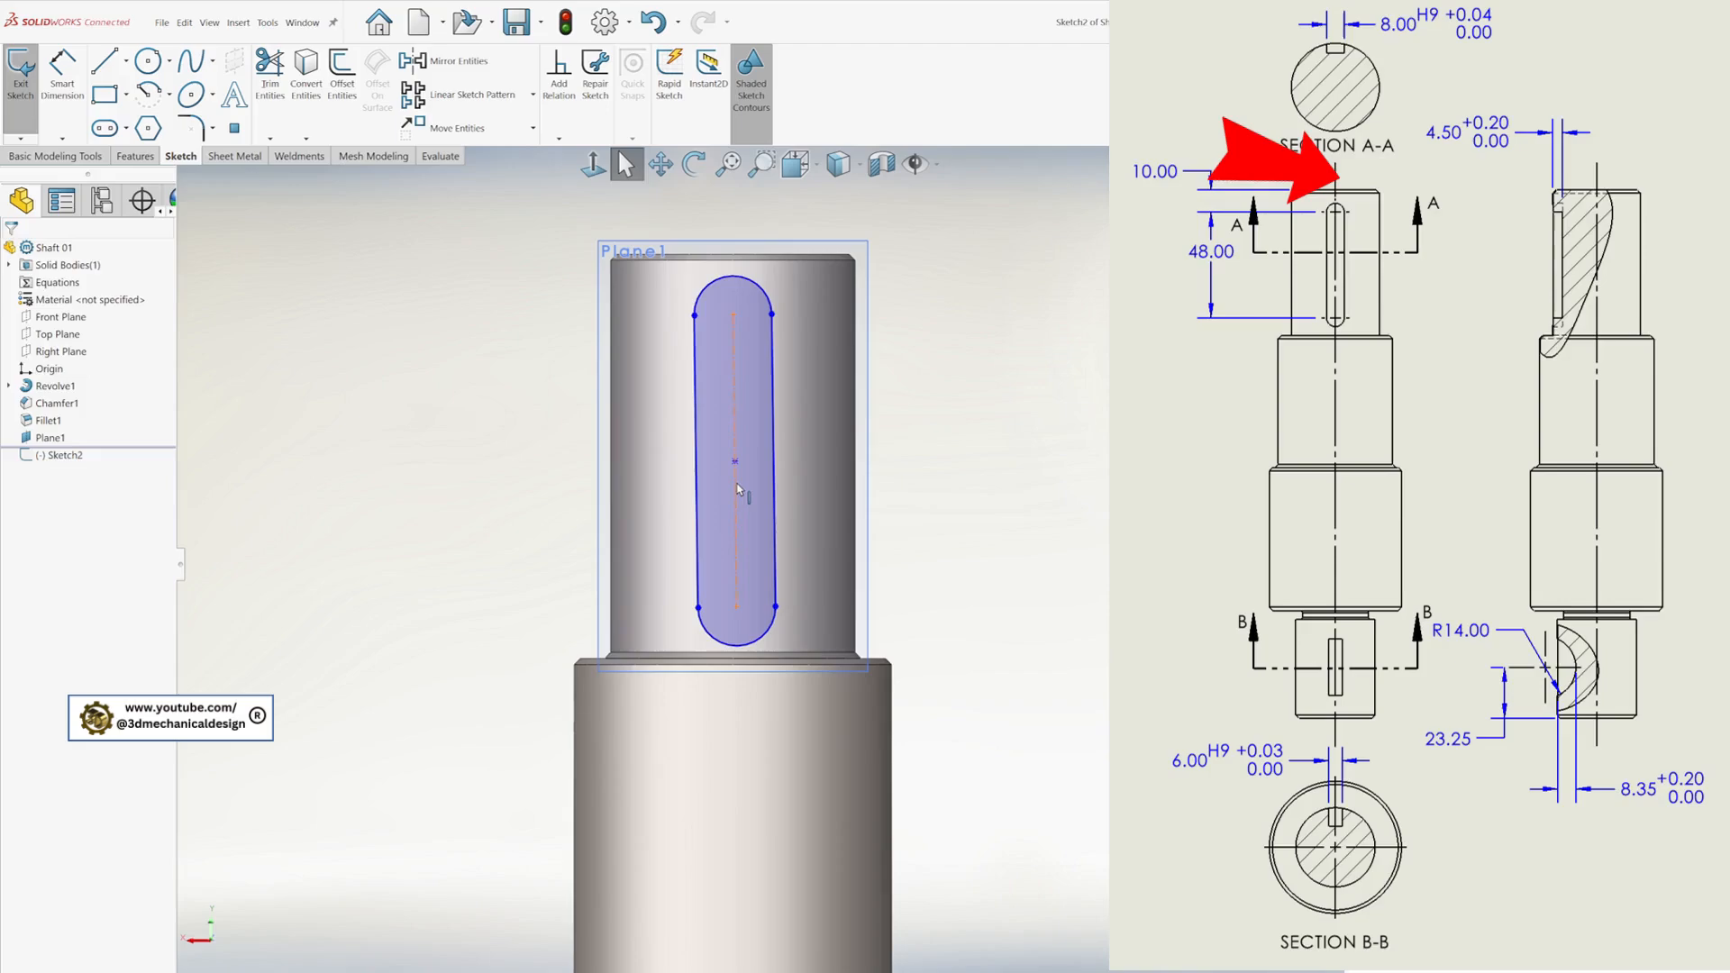
- Apply a Vertical relation to the slot
{"action": "left_click", "coordinate": [737, 486]}
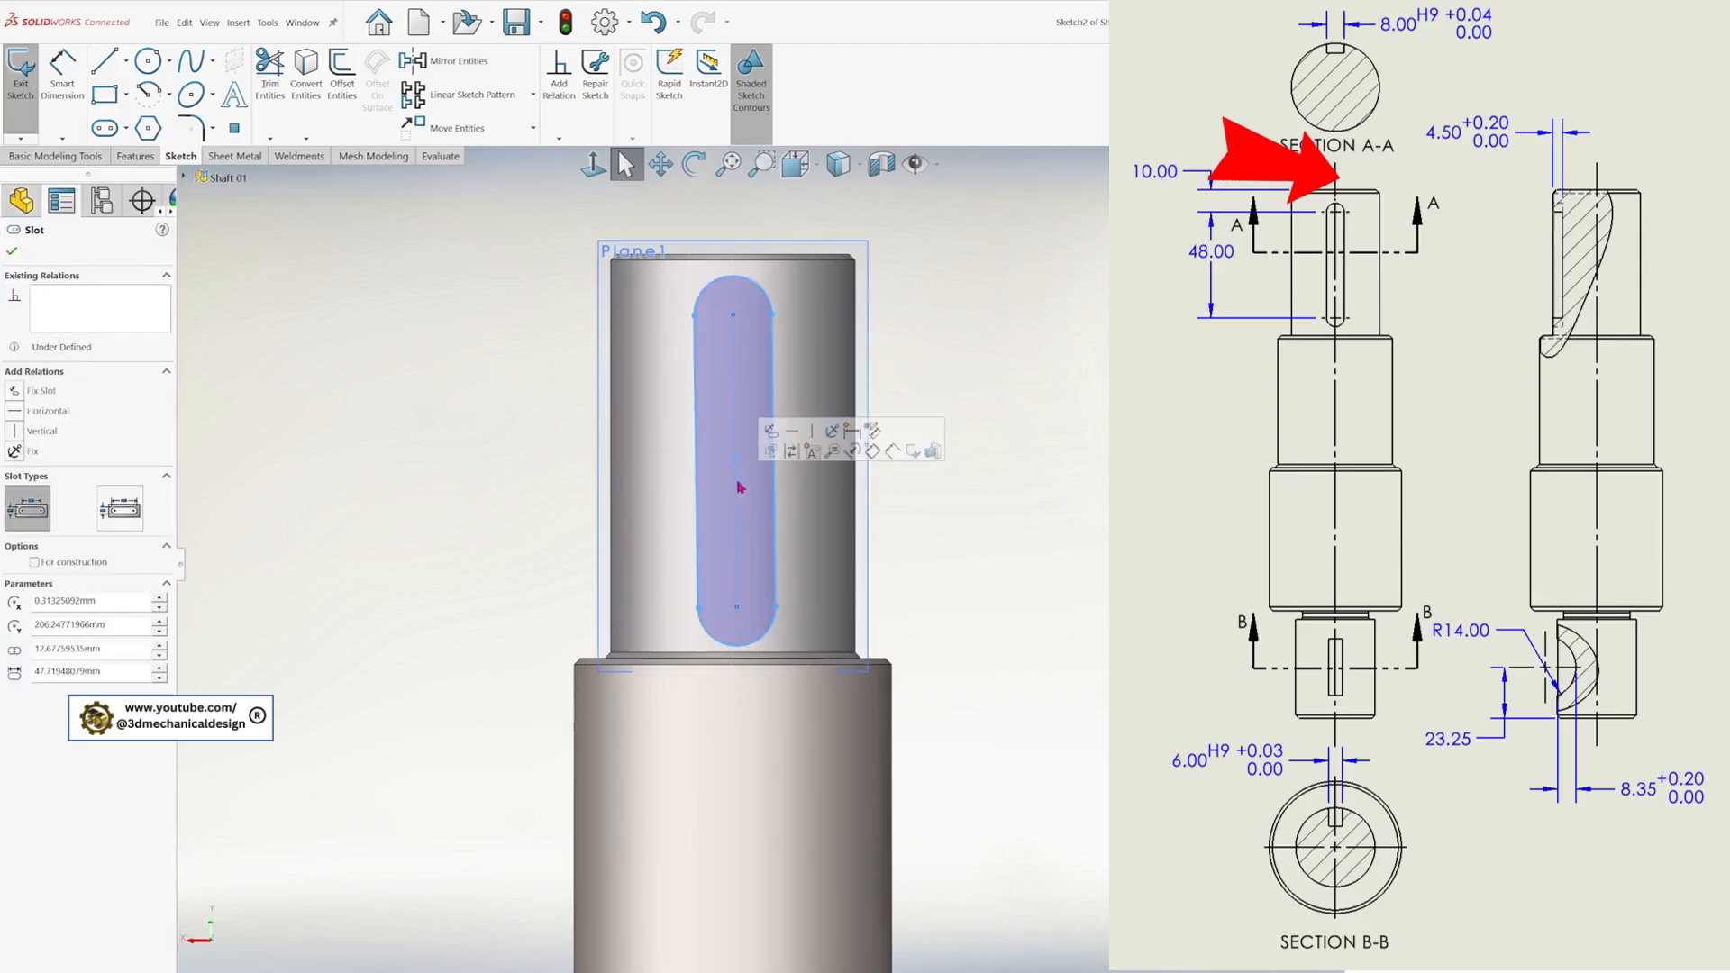
{"action": "left_click", "coordinate": [18, 431]}
{"action": "left_click", "coordinate": [479, 385]}
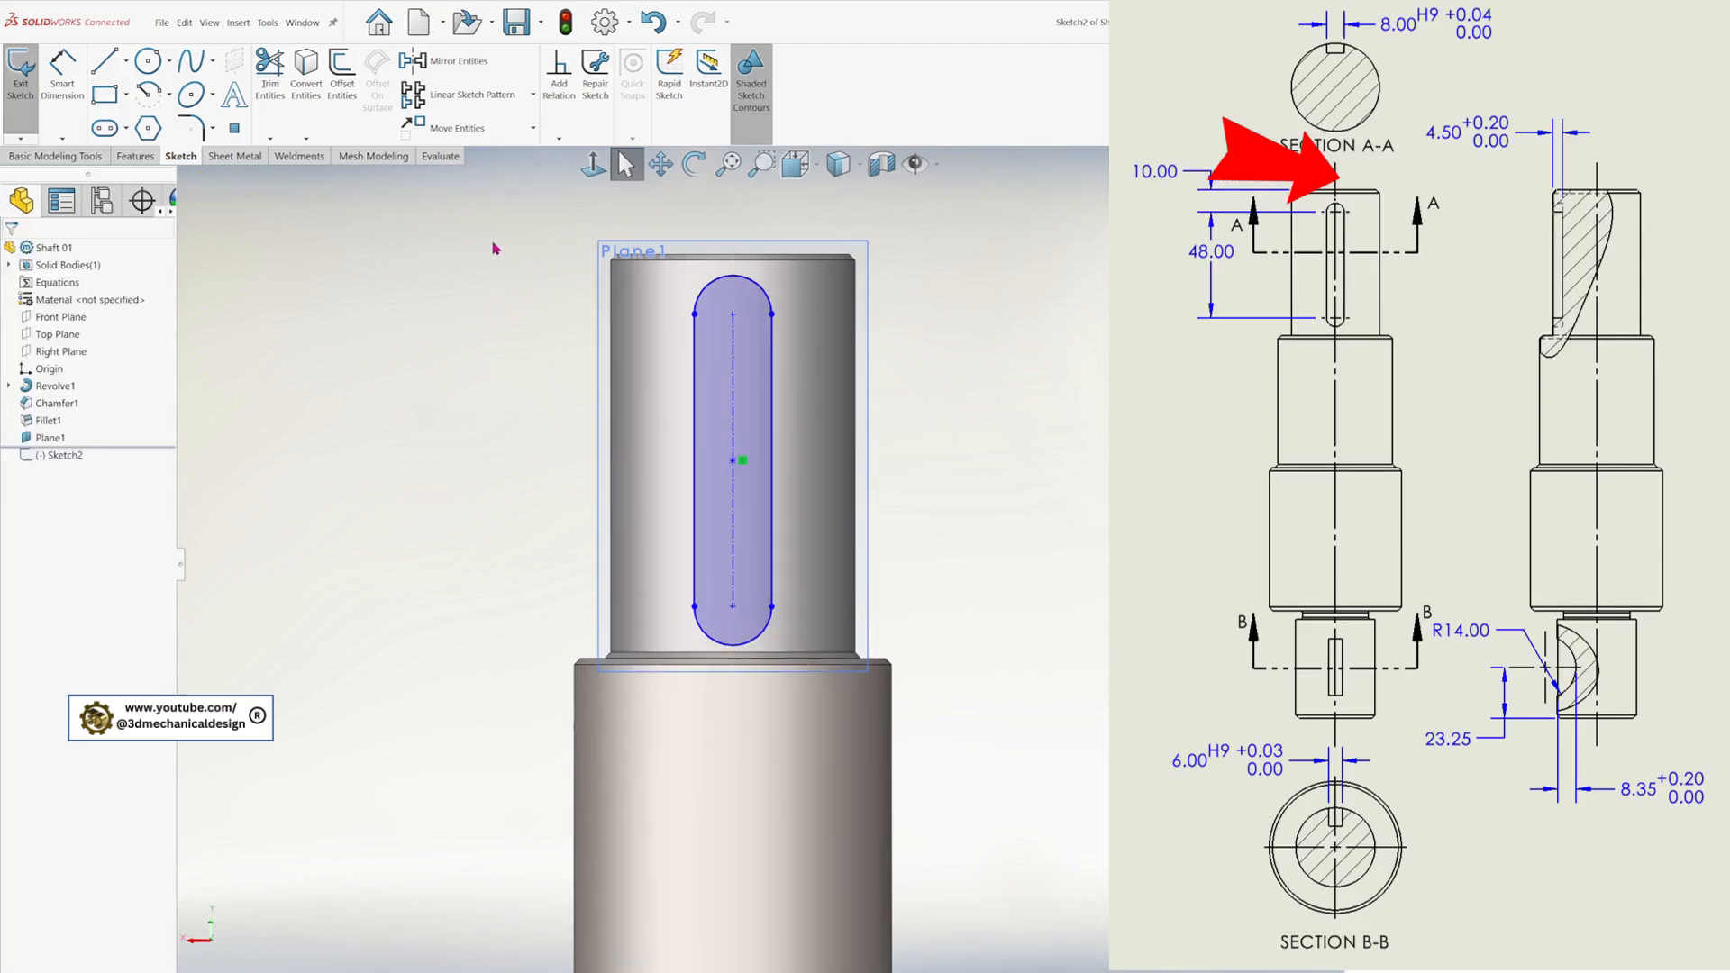
- Draw a centerline about 10 mm long from the midpoint of the shaft's top edge to the slot's upper arc centre
{"action": "key", "text": "s"}
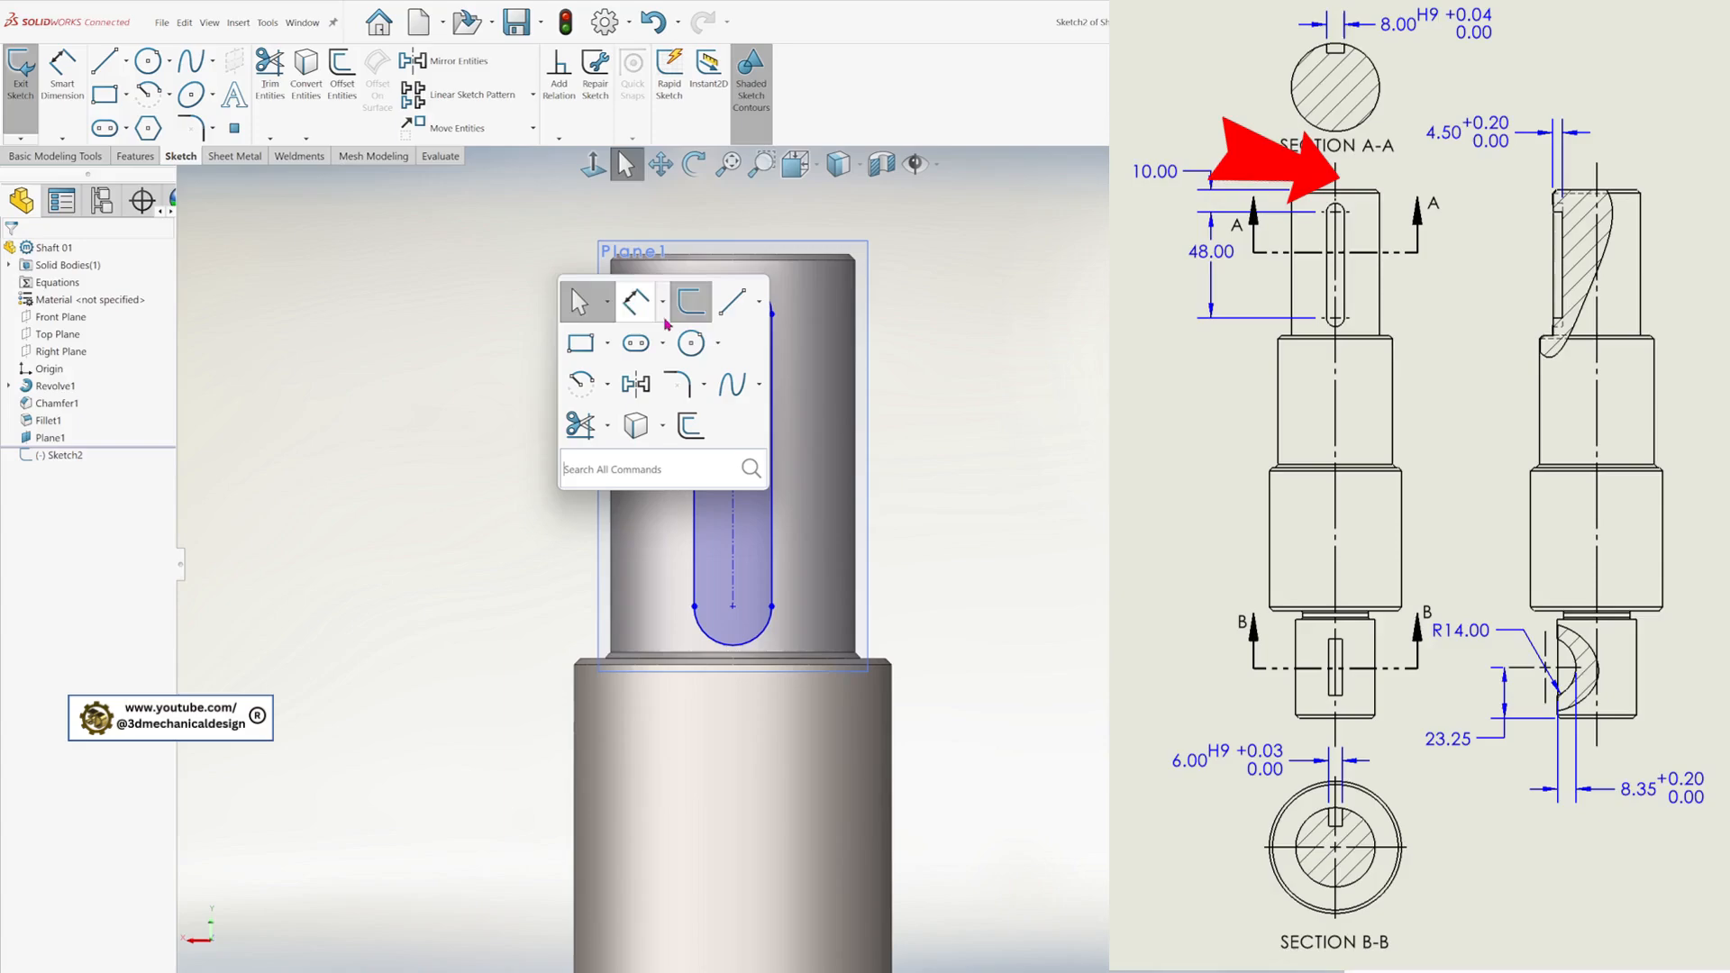
{"action": "left_click", "coordinate": [759, 301]}
{"action": "left_click", "coordinate": [755, 356]}
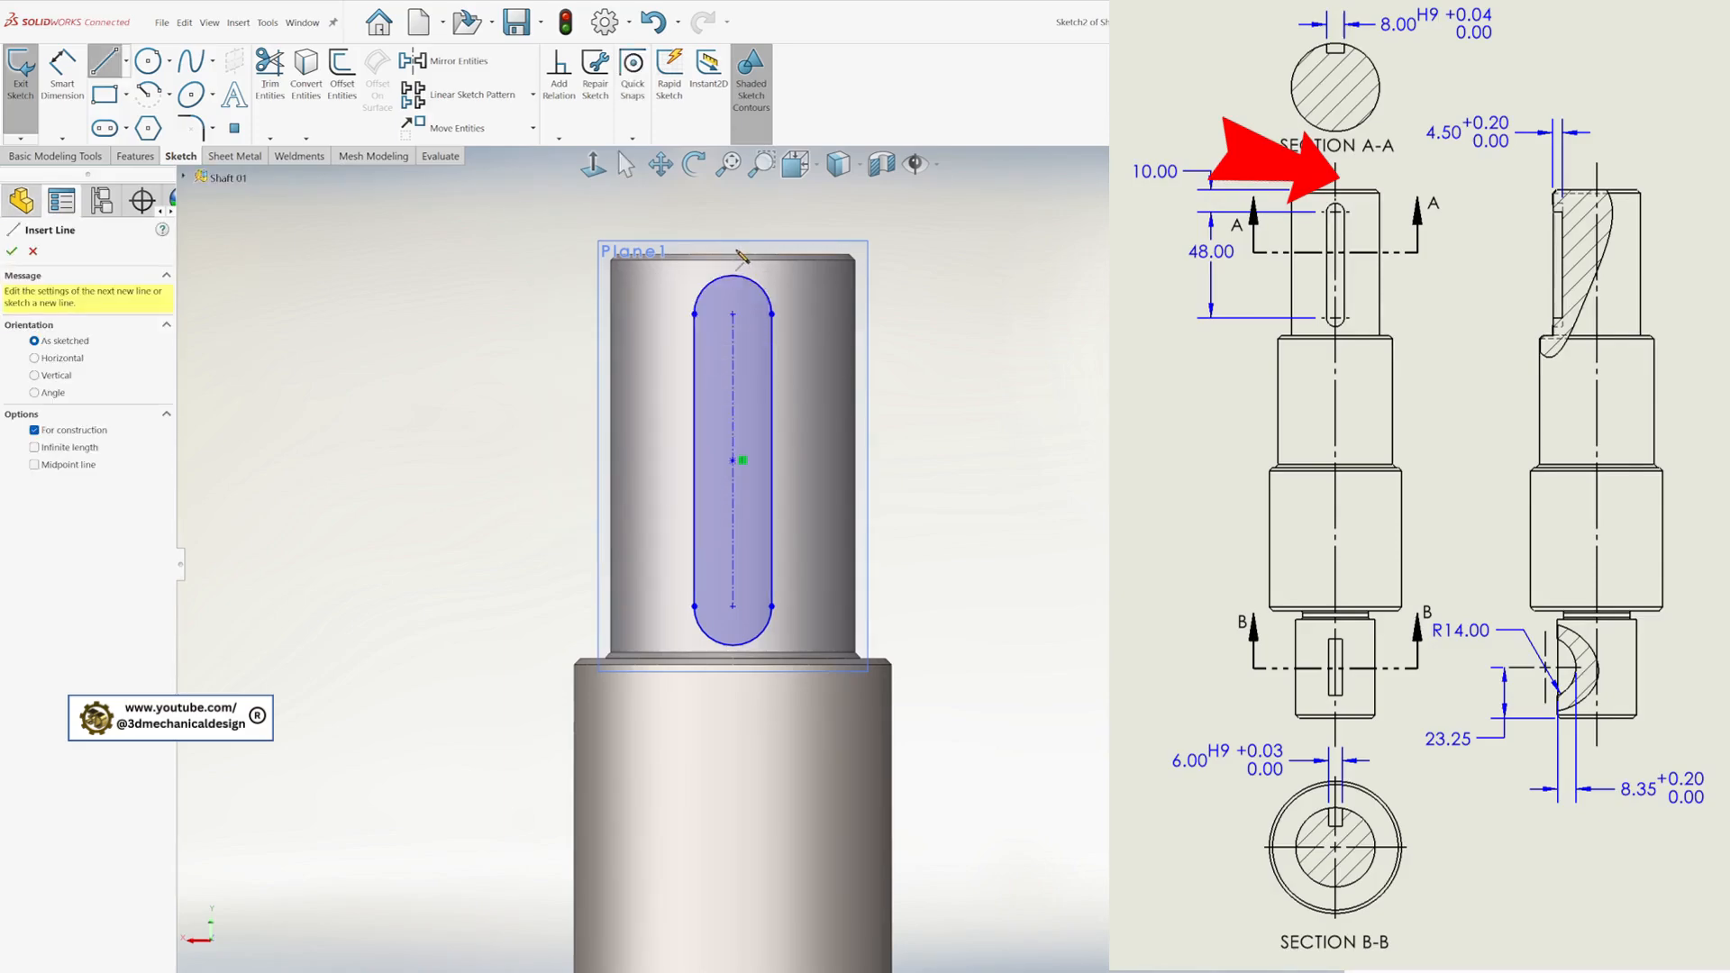
{"action": "left_click", "coordinate": [733, 255]}
{"action": "left_click", "coordinate": [733, 314]}
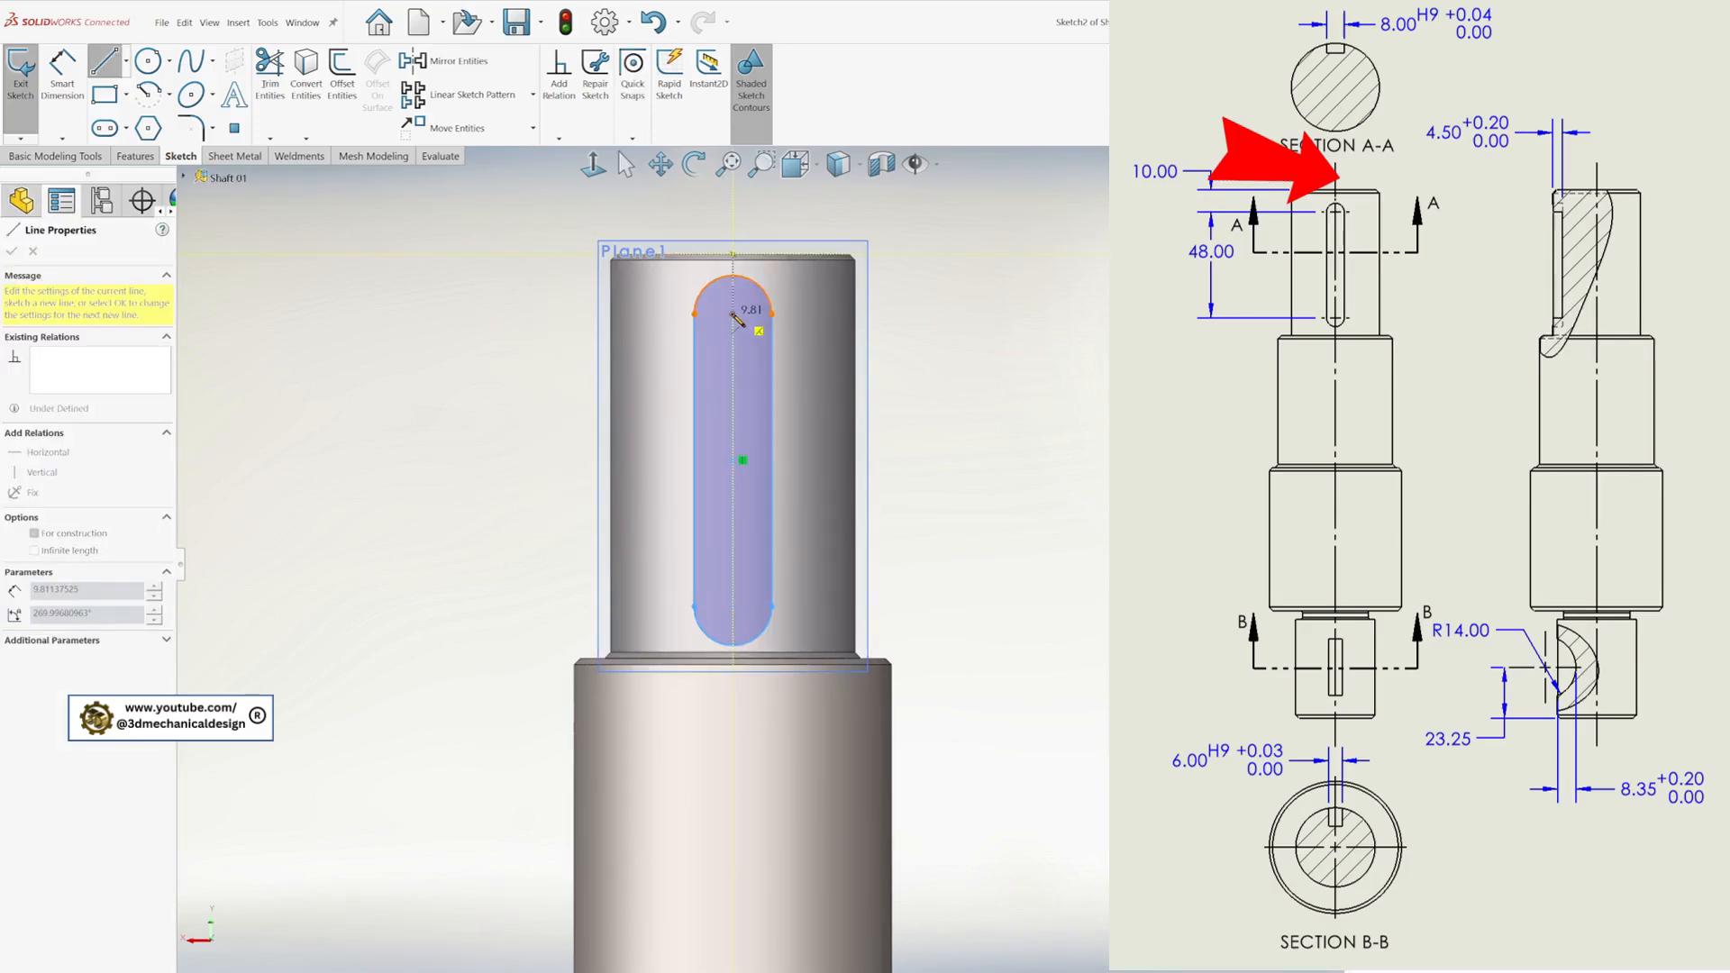
{"action": "key", "text": "Escape"}
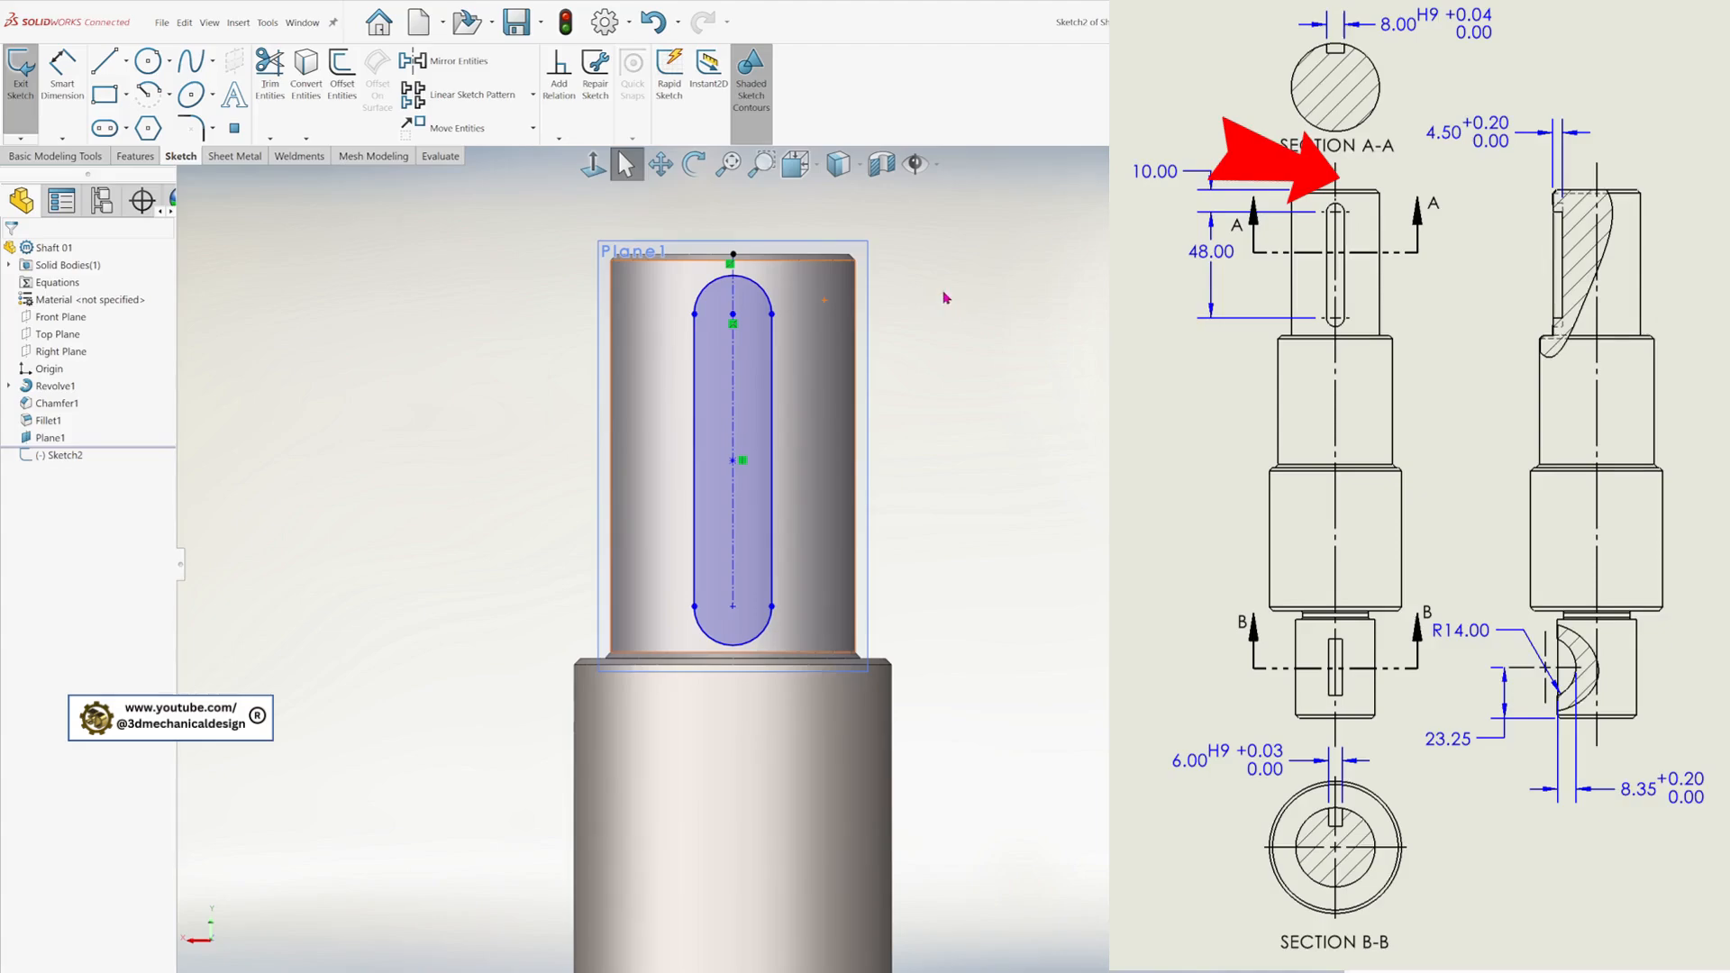
- Dimension the slot's centre-to-centre length as 48 mm
{"action": "key", "text": "s"}
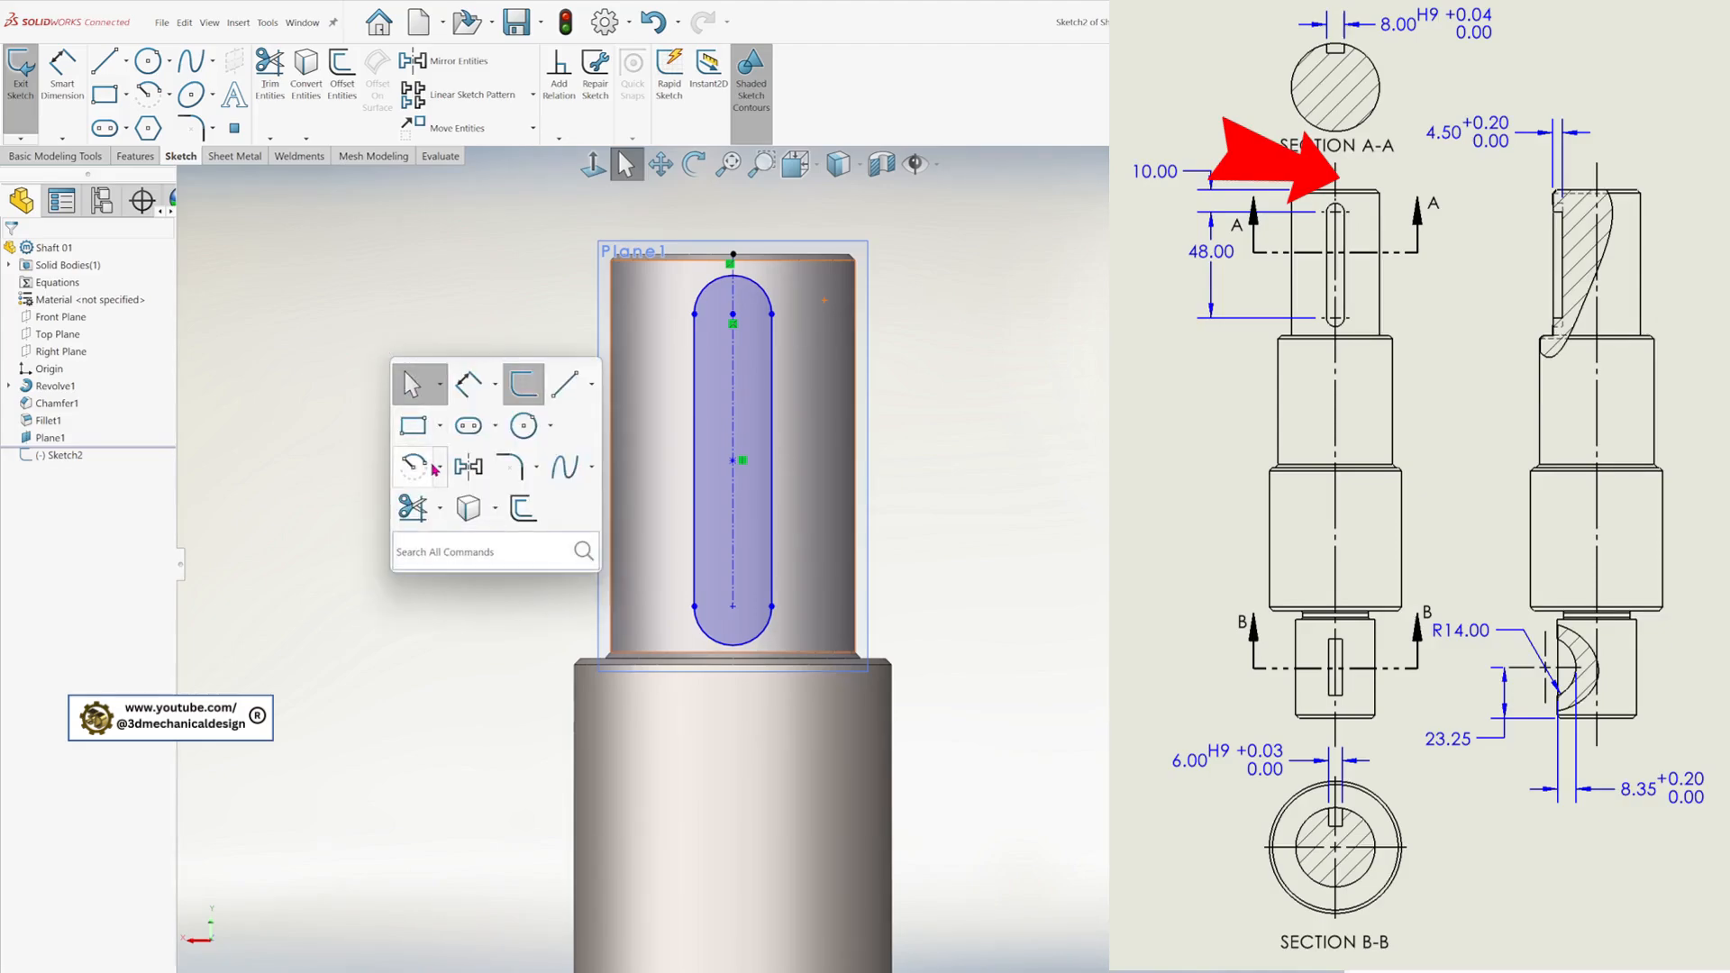
{"action": "left_click", "coordinate": [472, 385]}
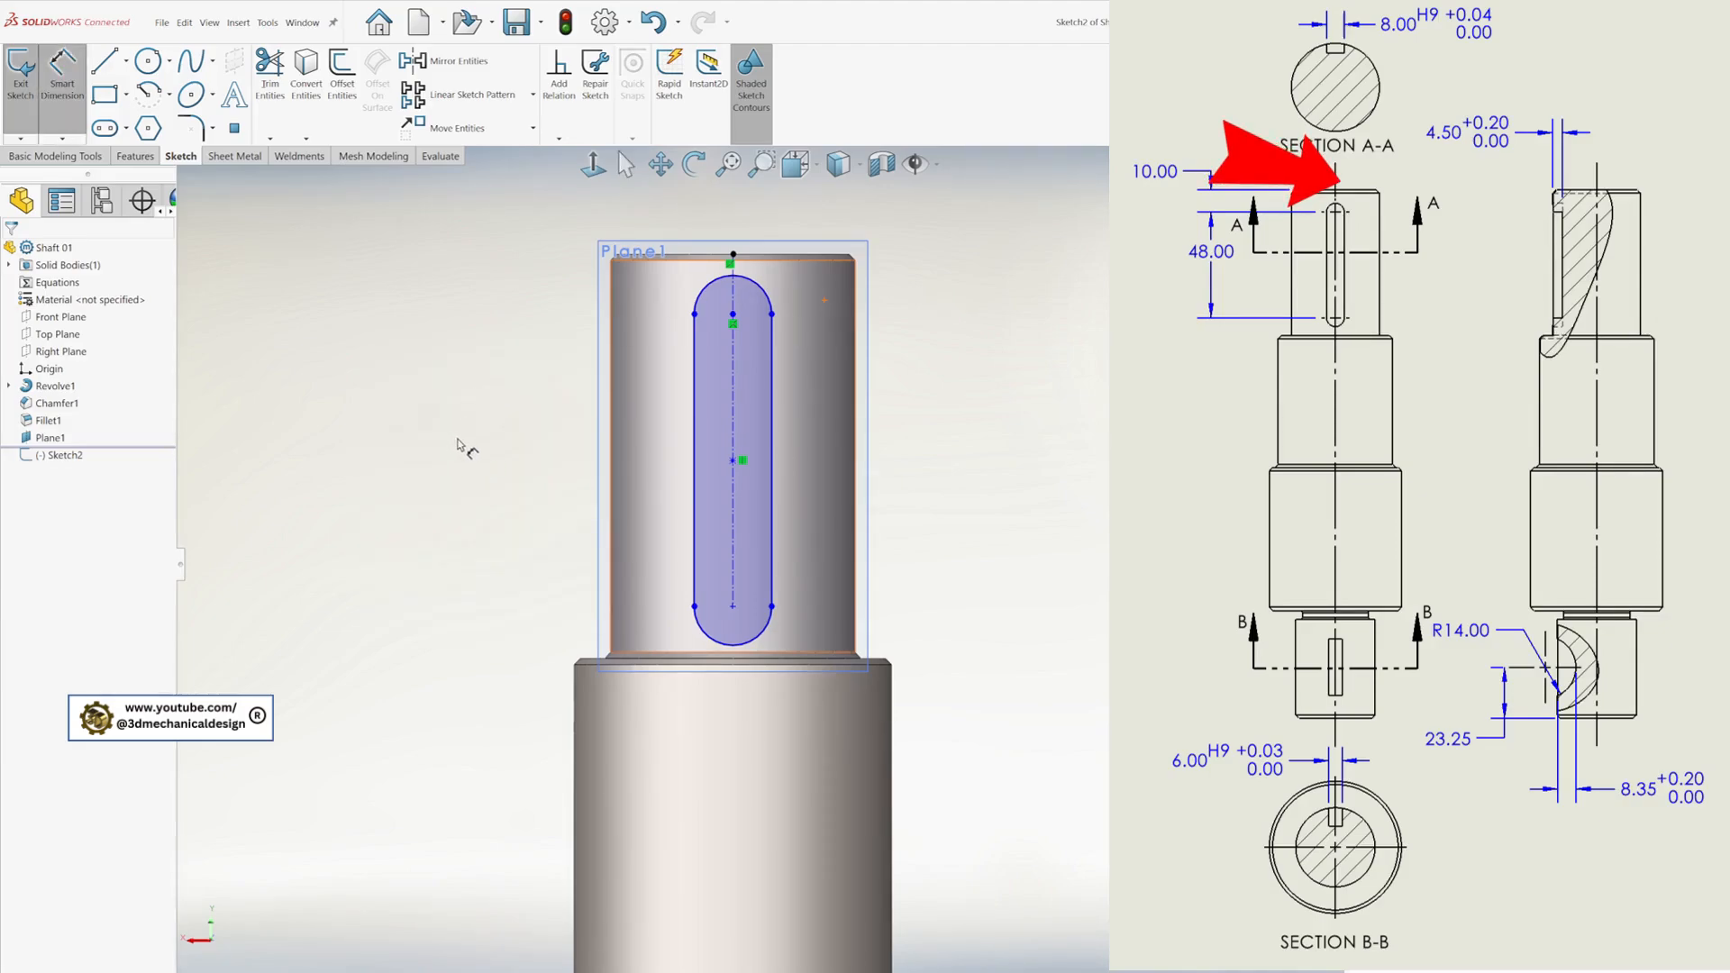
{"action": "left_click", "coordinate": [735, 385]}
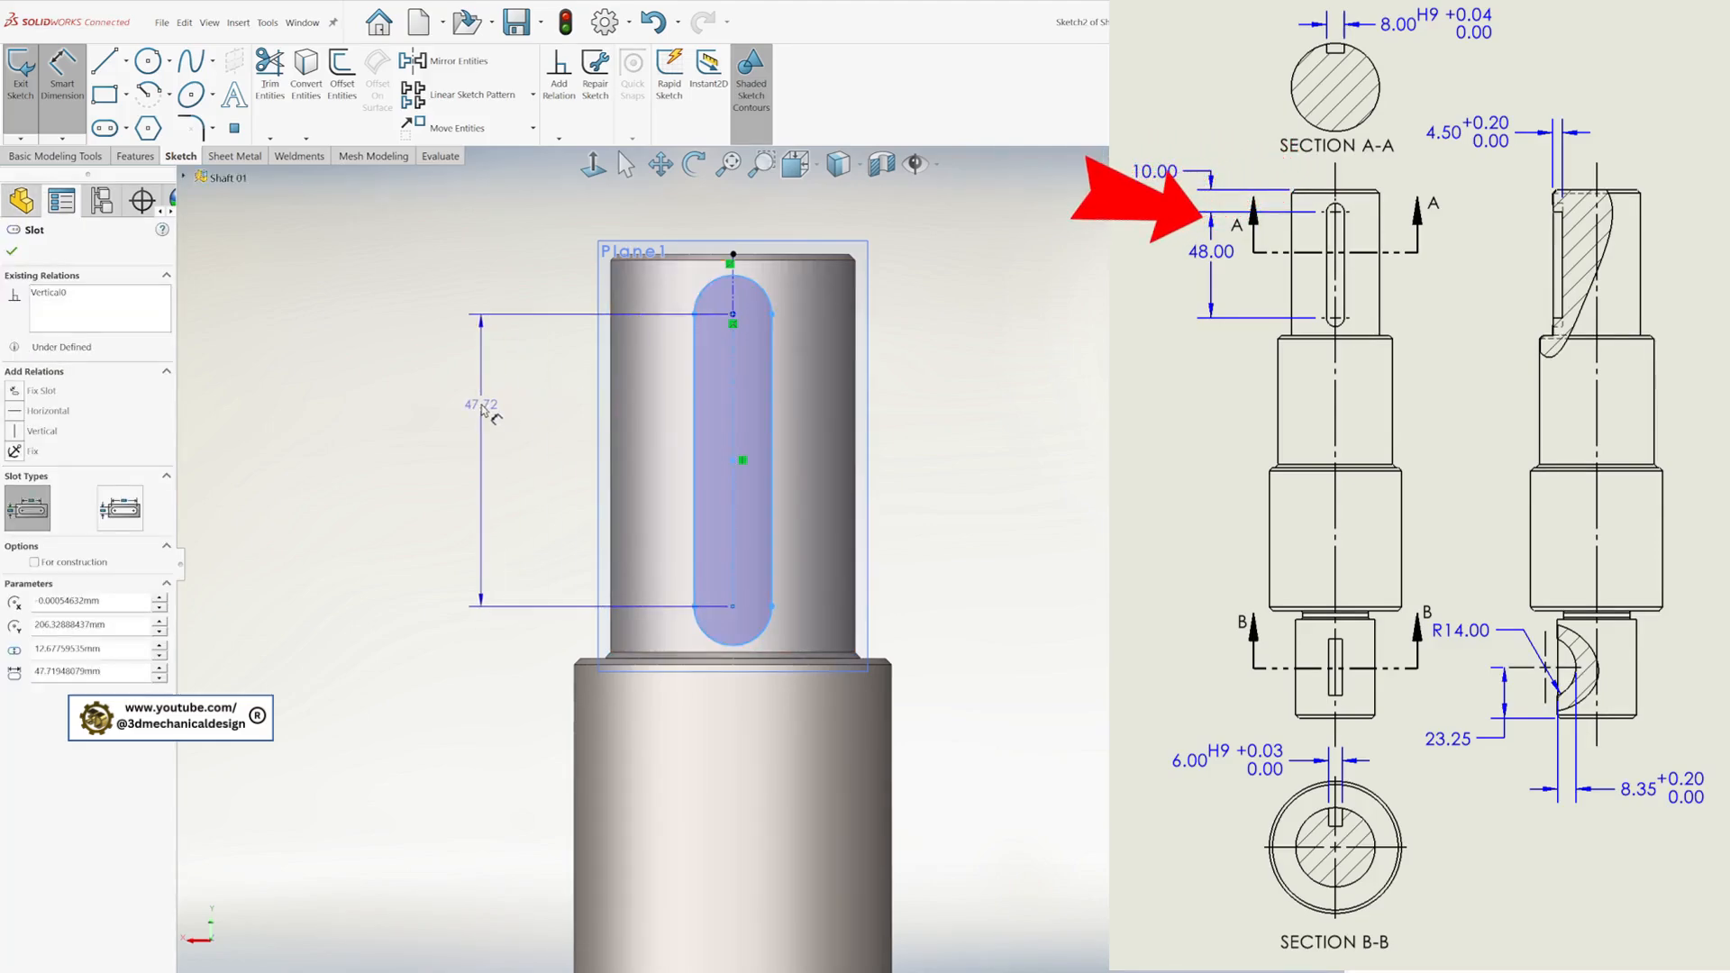
{"action": "left_click", "coordinate": [433, 464]}
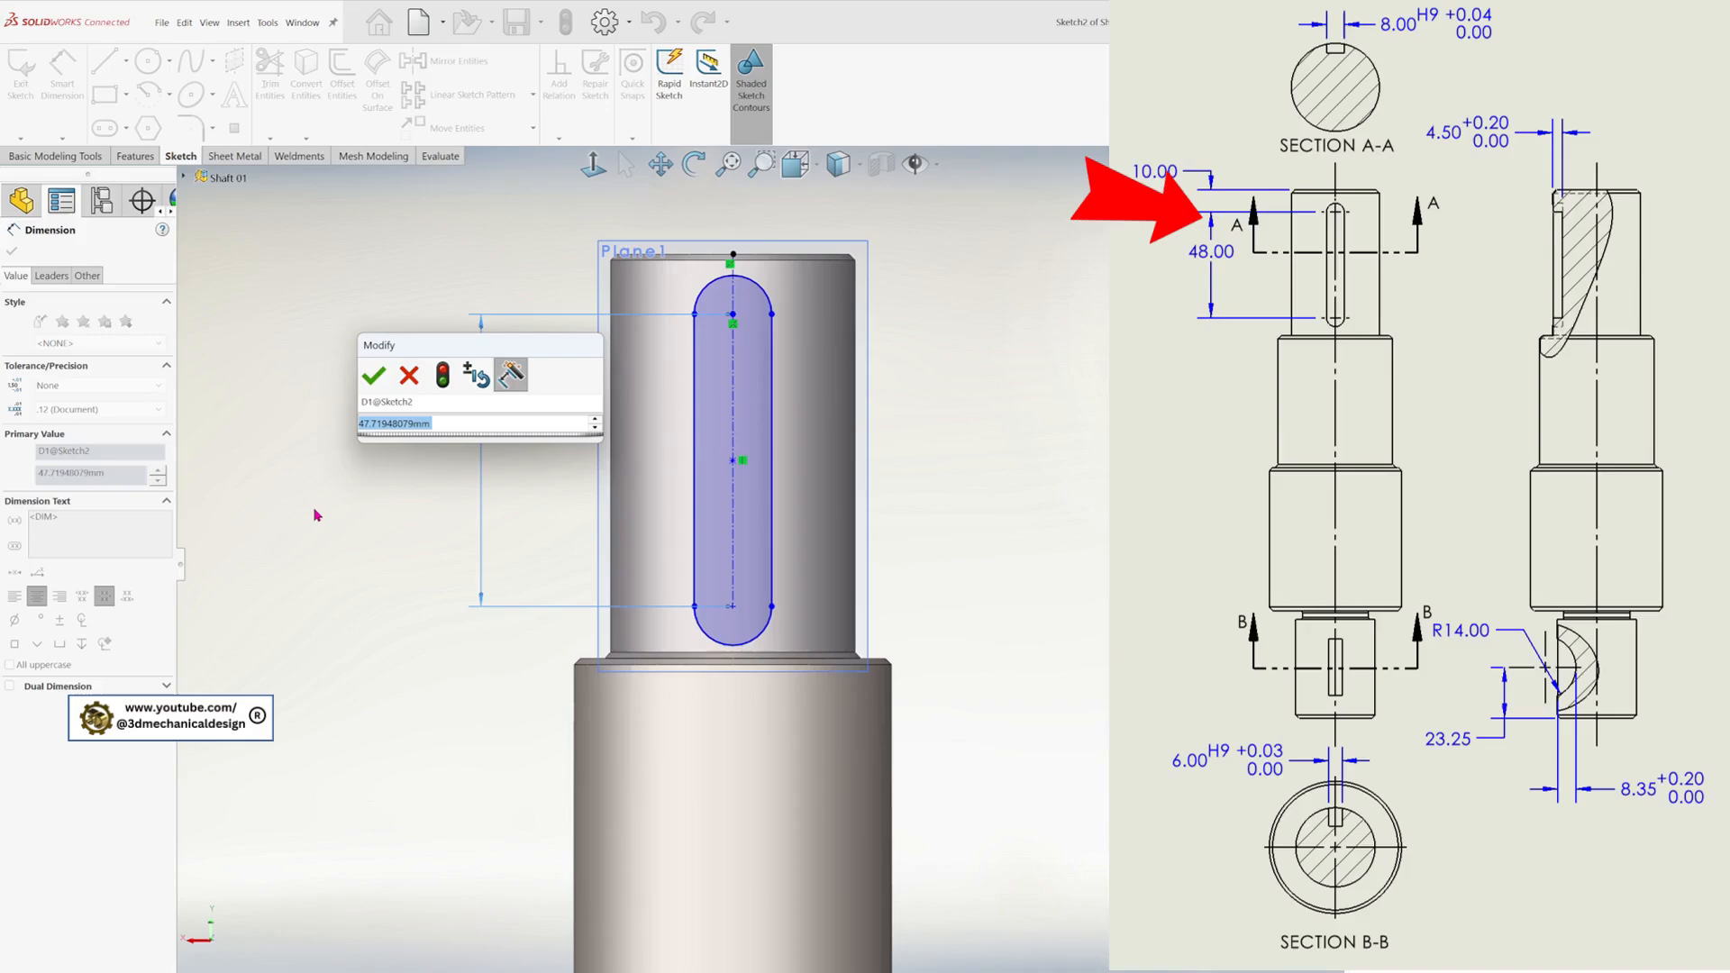
{"action": "type", "text": "48"}
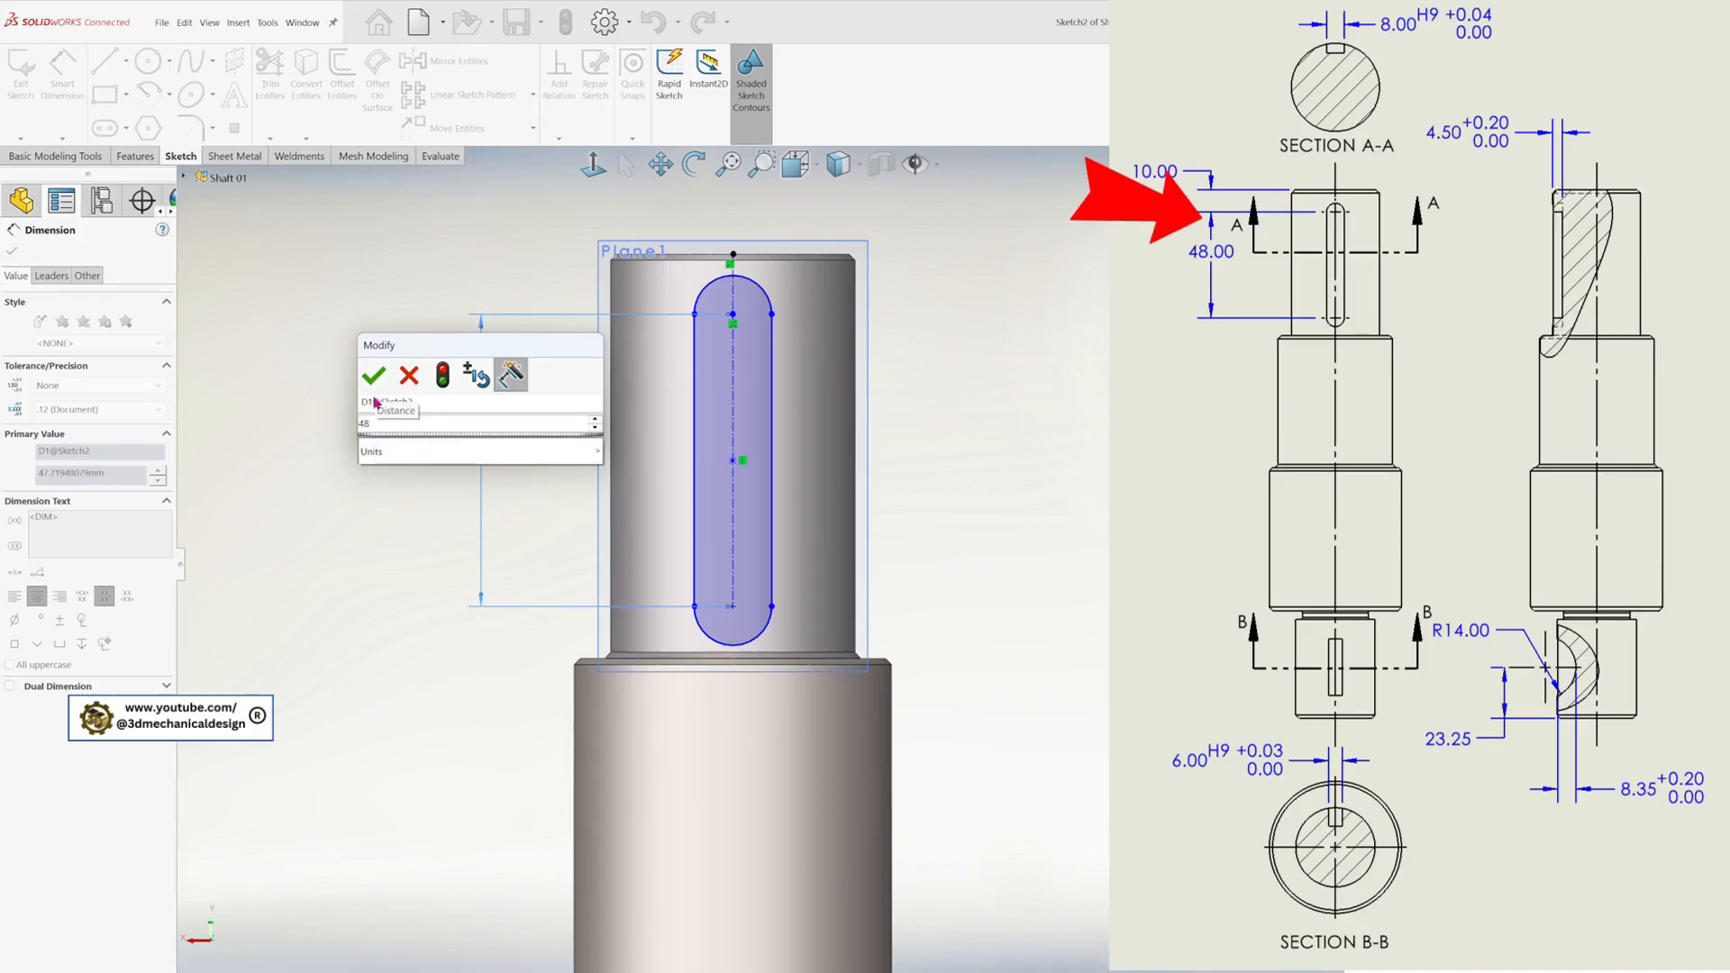
{"action": "left_click", "coordinate": [374, 375]}
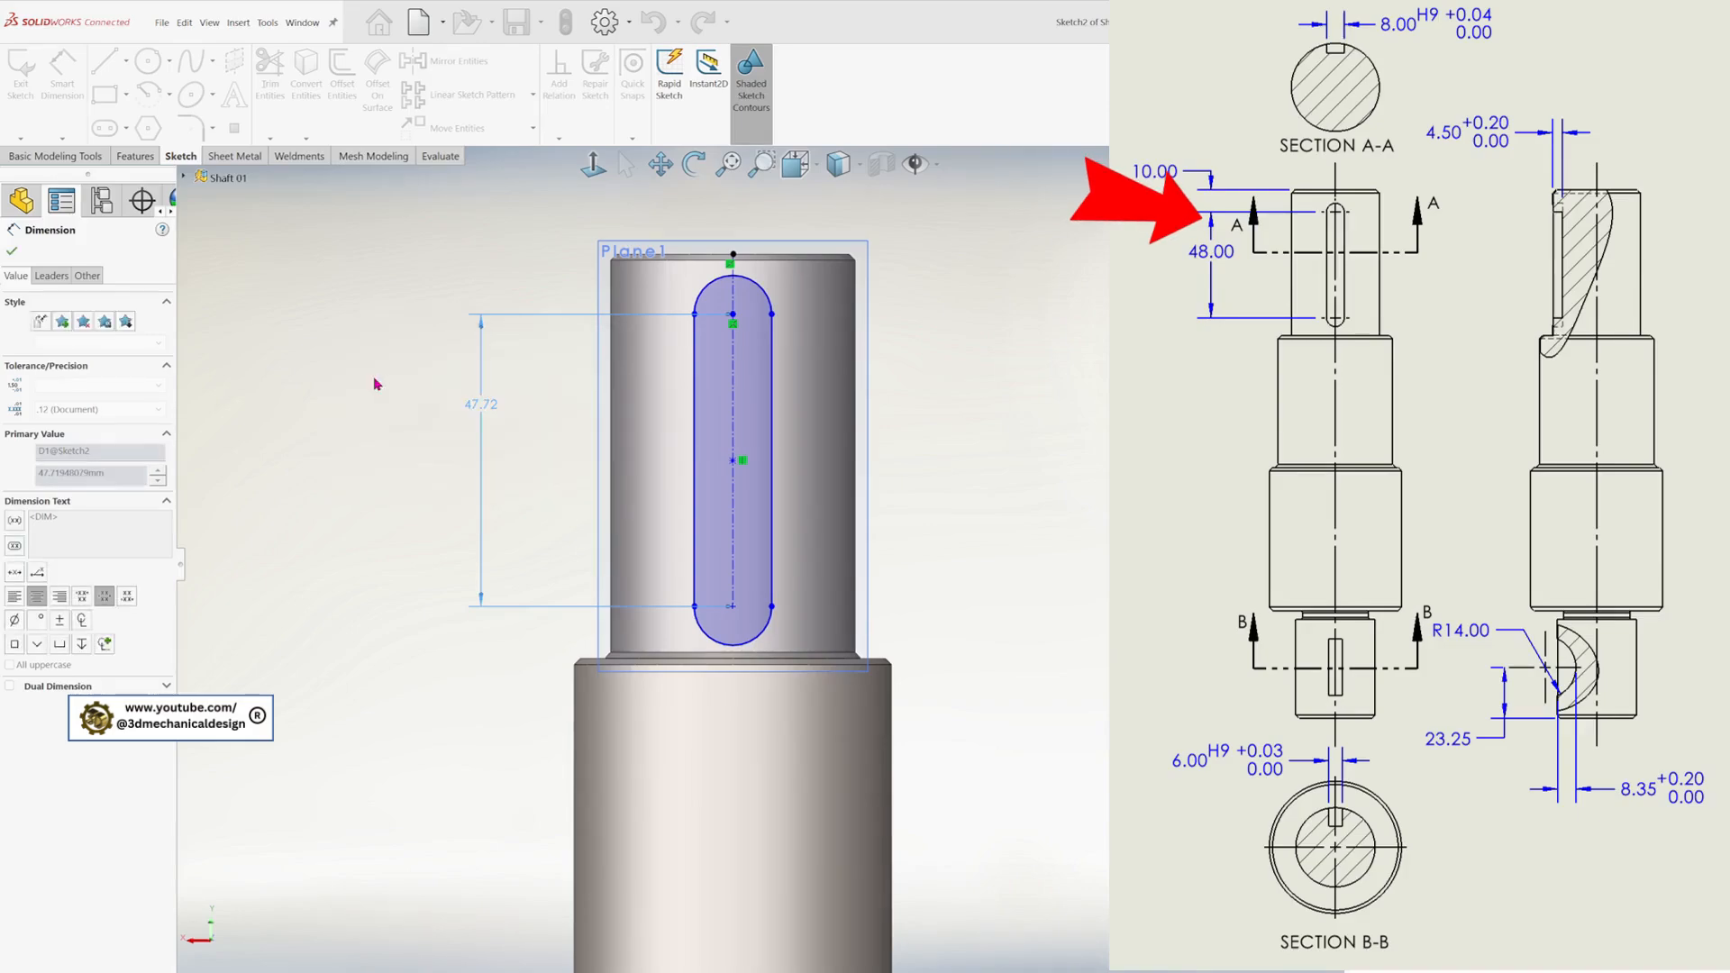
- Dimension the slot's width between its two straight sides as 8 mm
{"action": "left_click", "coordinate": [695, 403]}
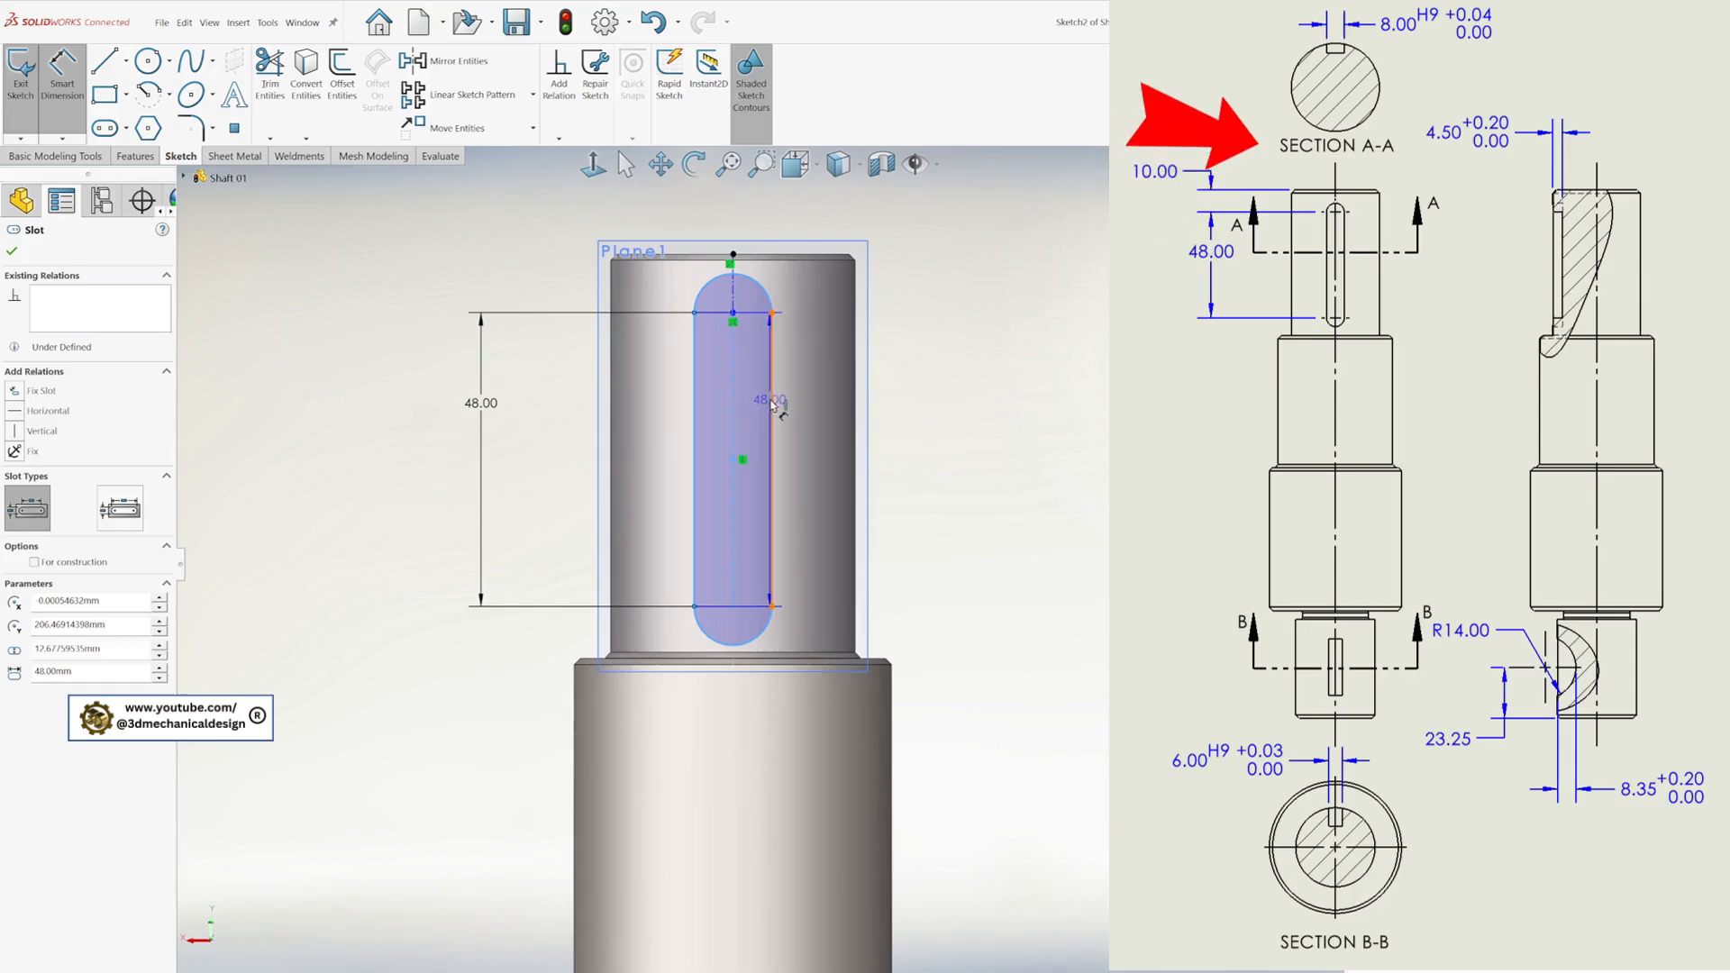
{"action": "left_click", "coordinate": [772, 403]}
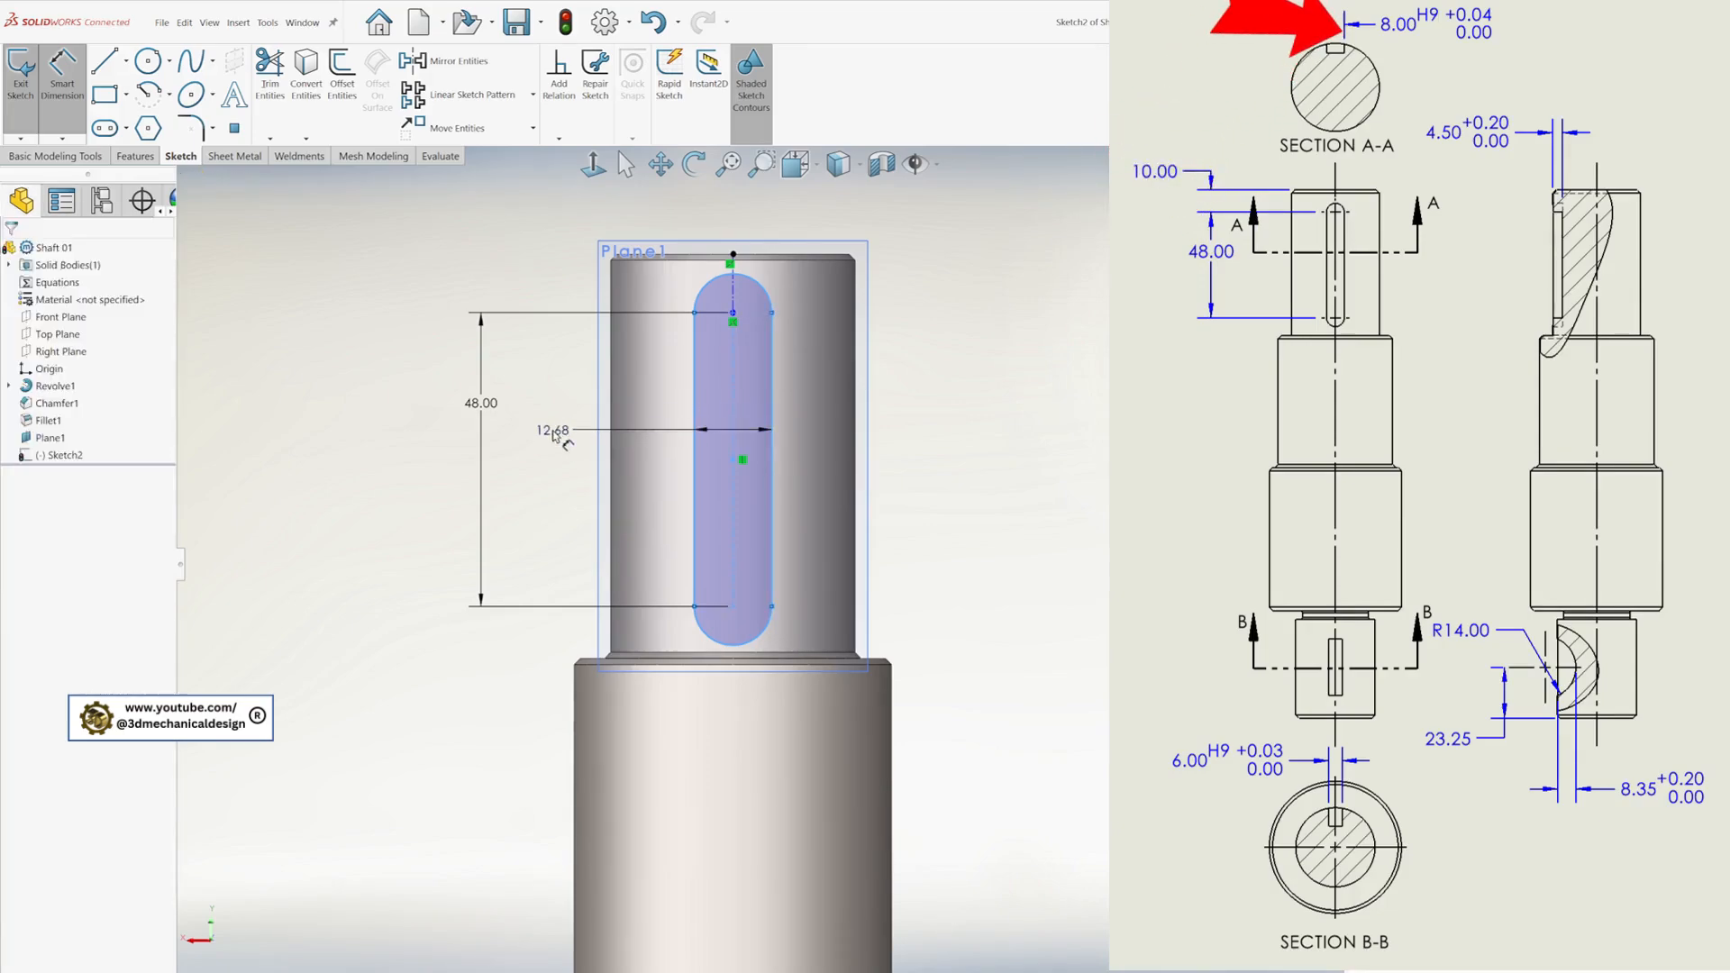
{"action": "left_click", "coordinate": [551, 446]}
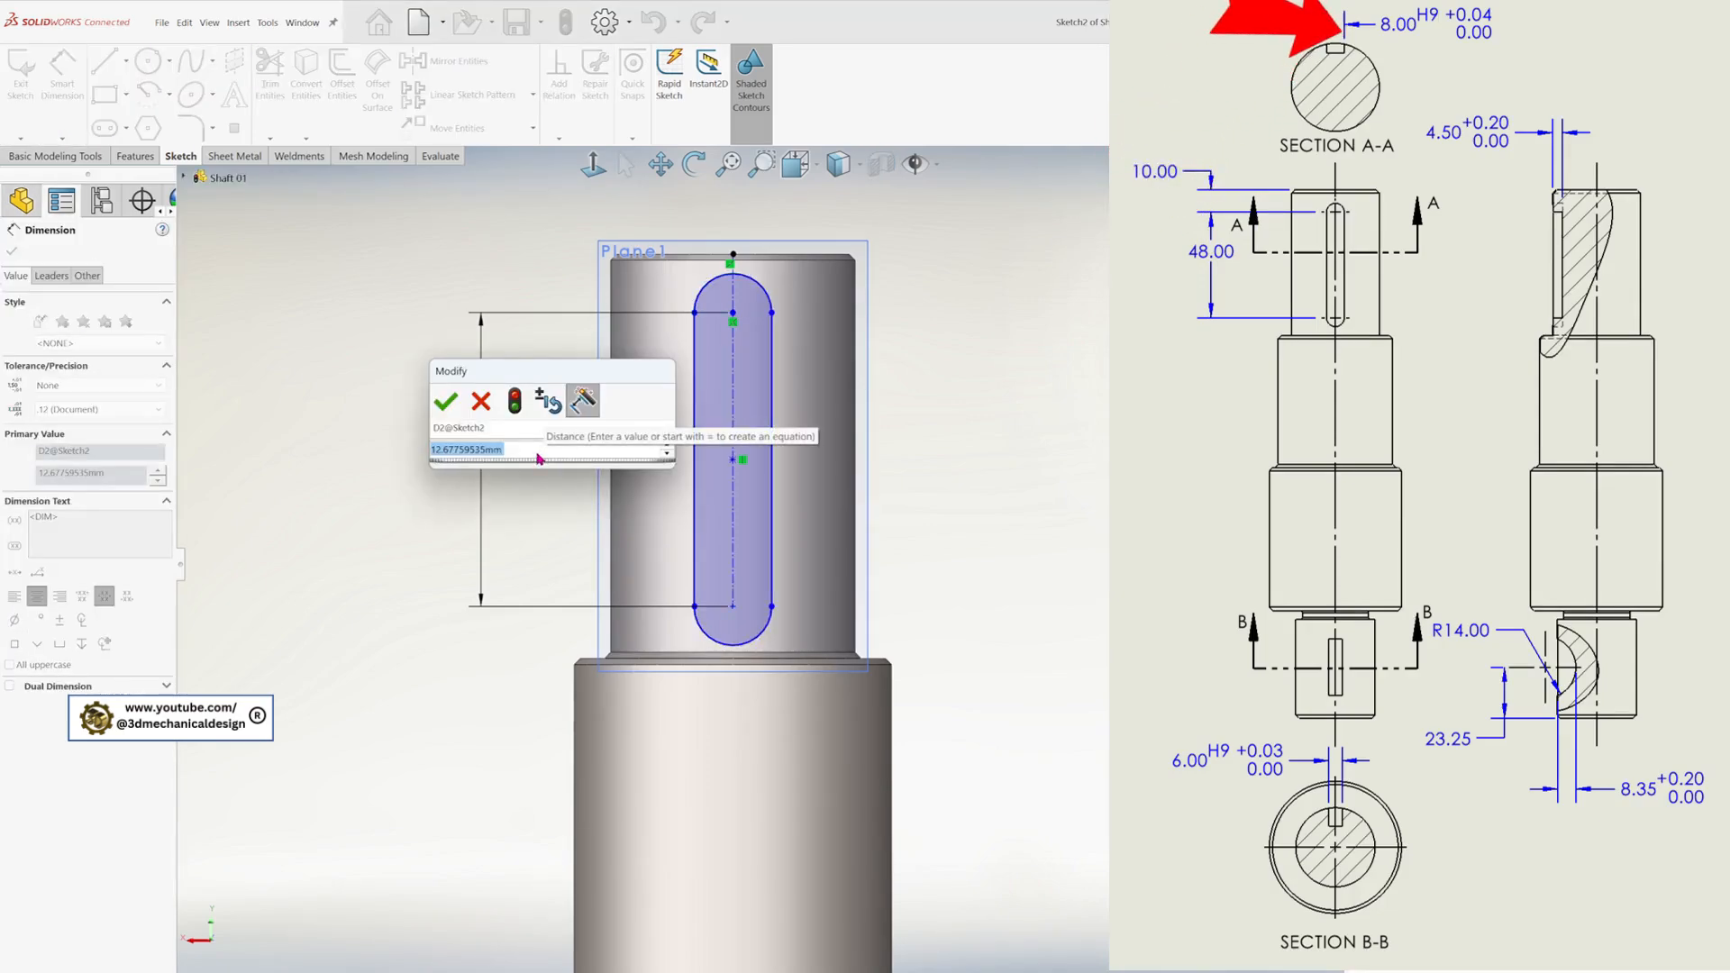
{"action": "type", "text": "8"}
{"action": "left_click", "coordinate": [446, 402]}
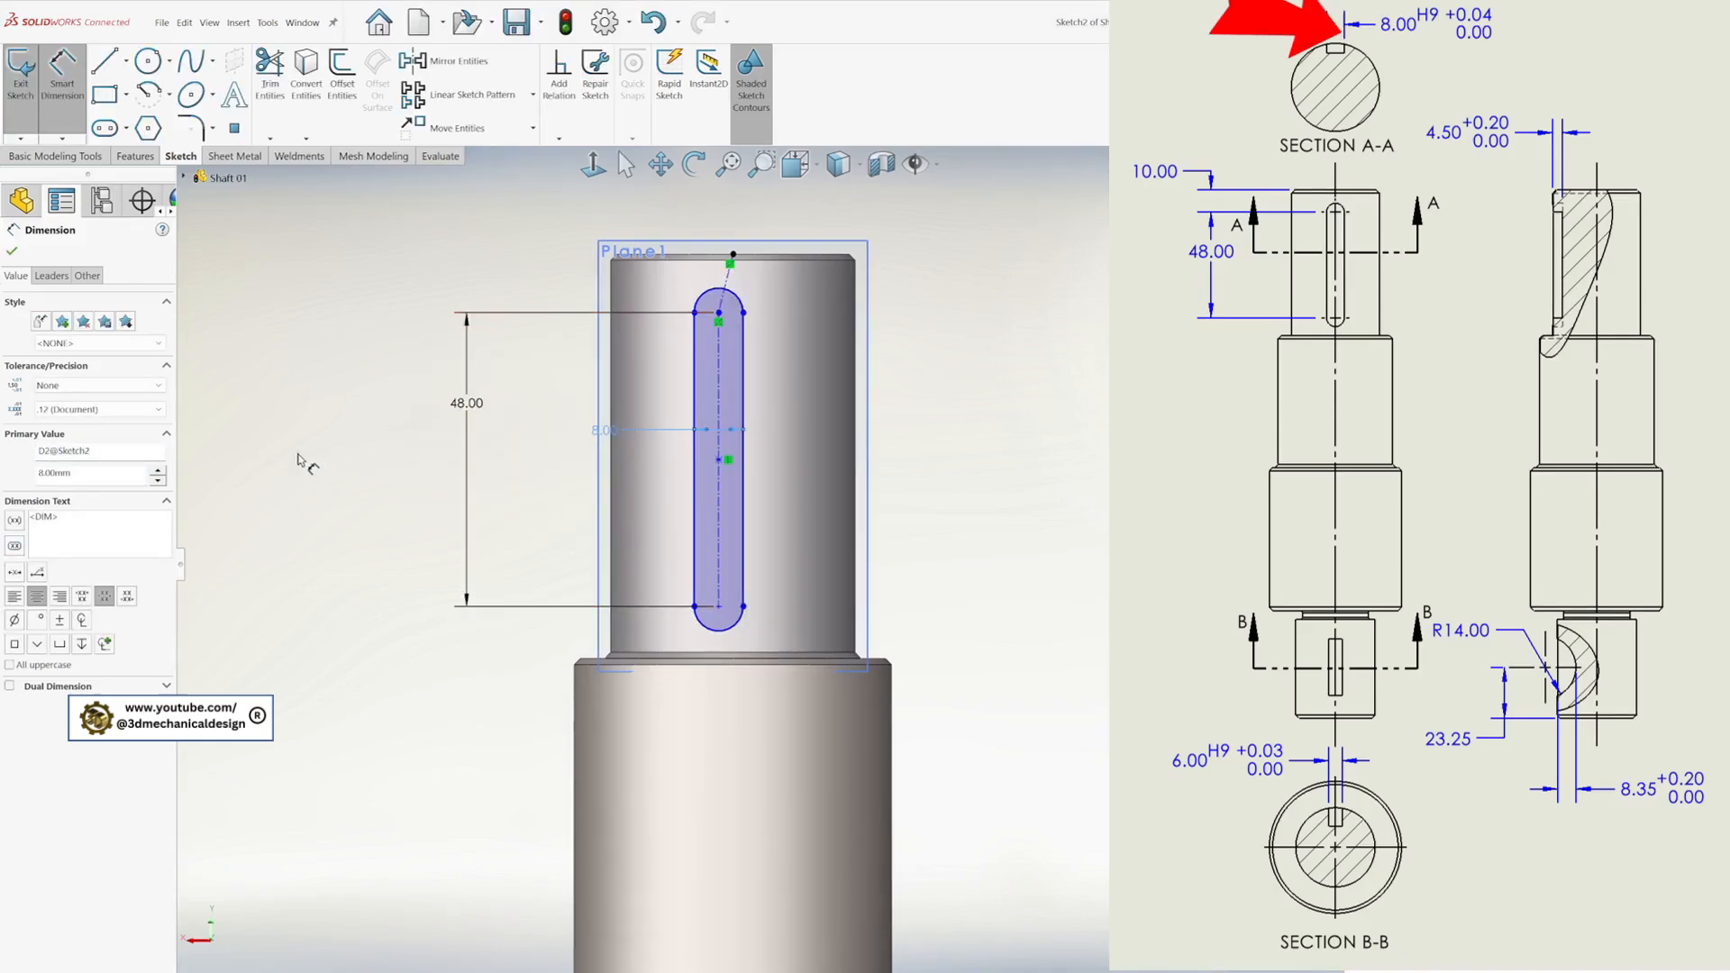
- Give the slot's width dimension a Fit with tolerance type using hole fit H9
{"action": "left_click", "coordinate": [149, 385]}
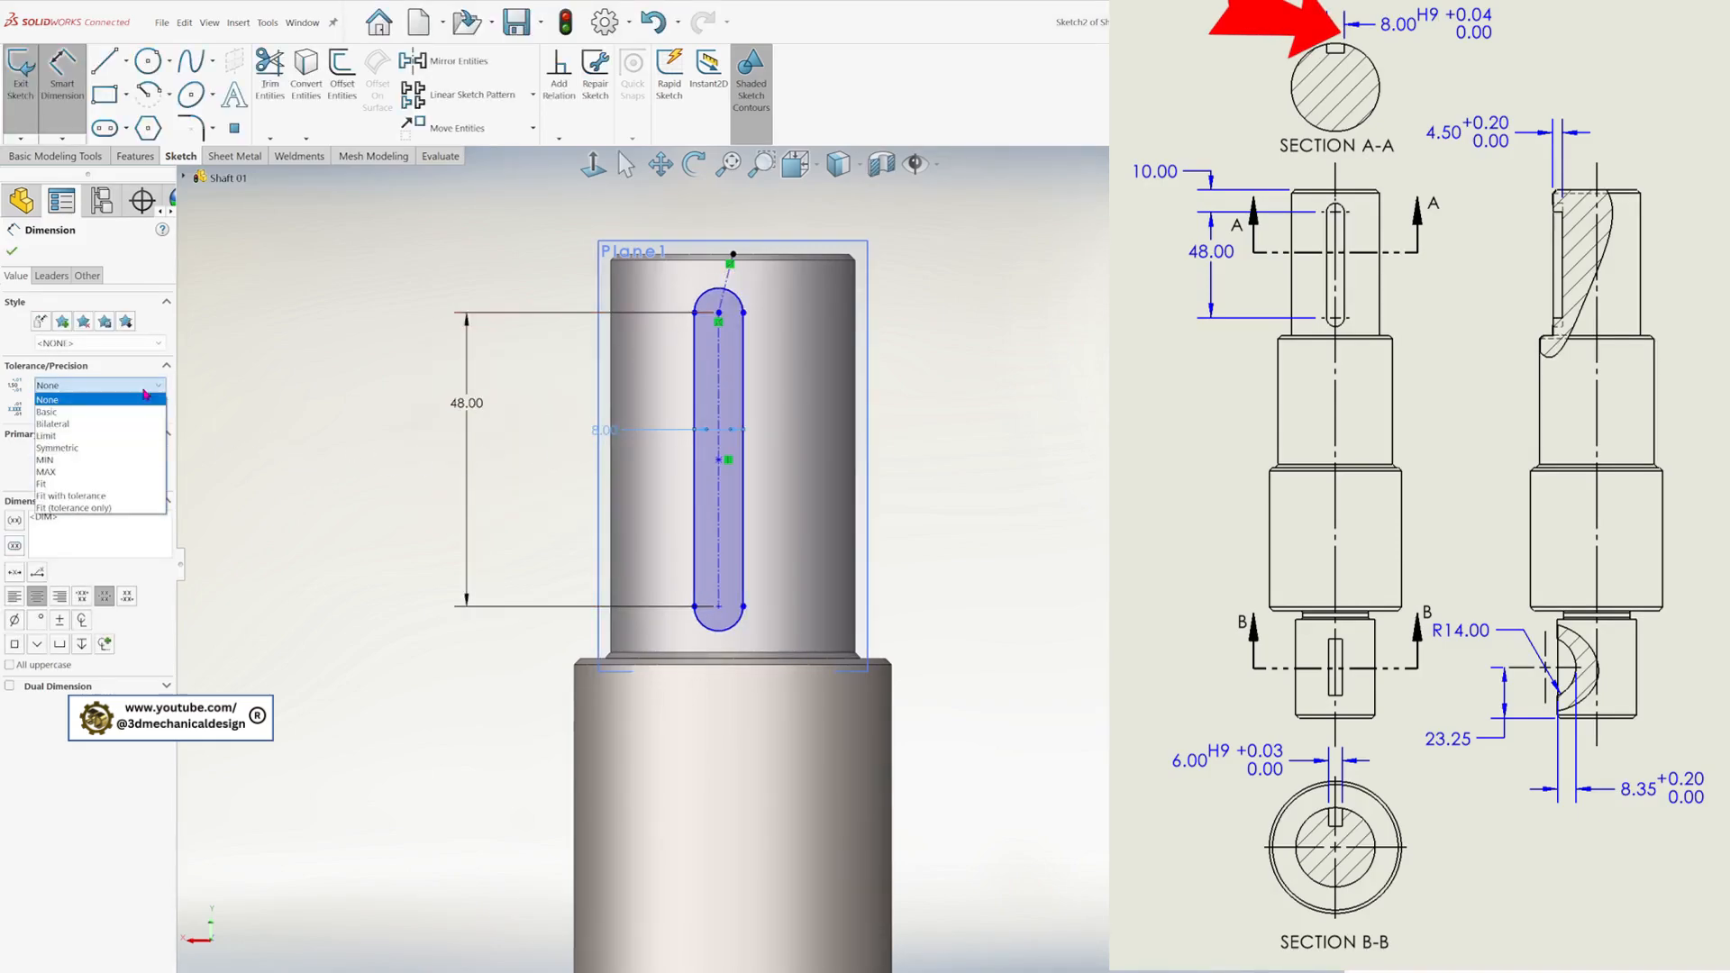
{"action": "left_click", "coordinate": [101, 500]}
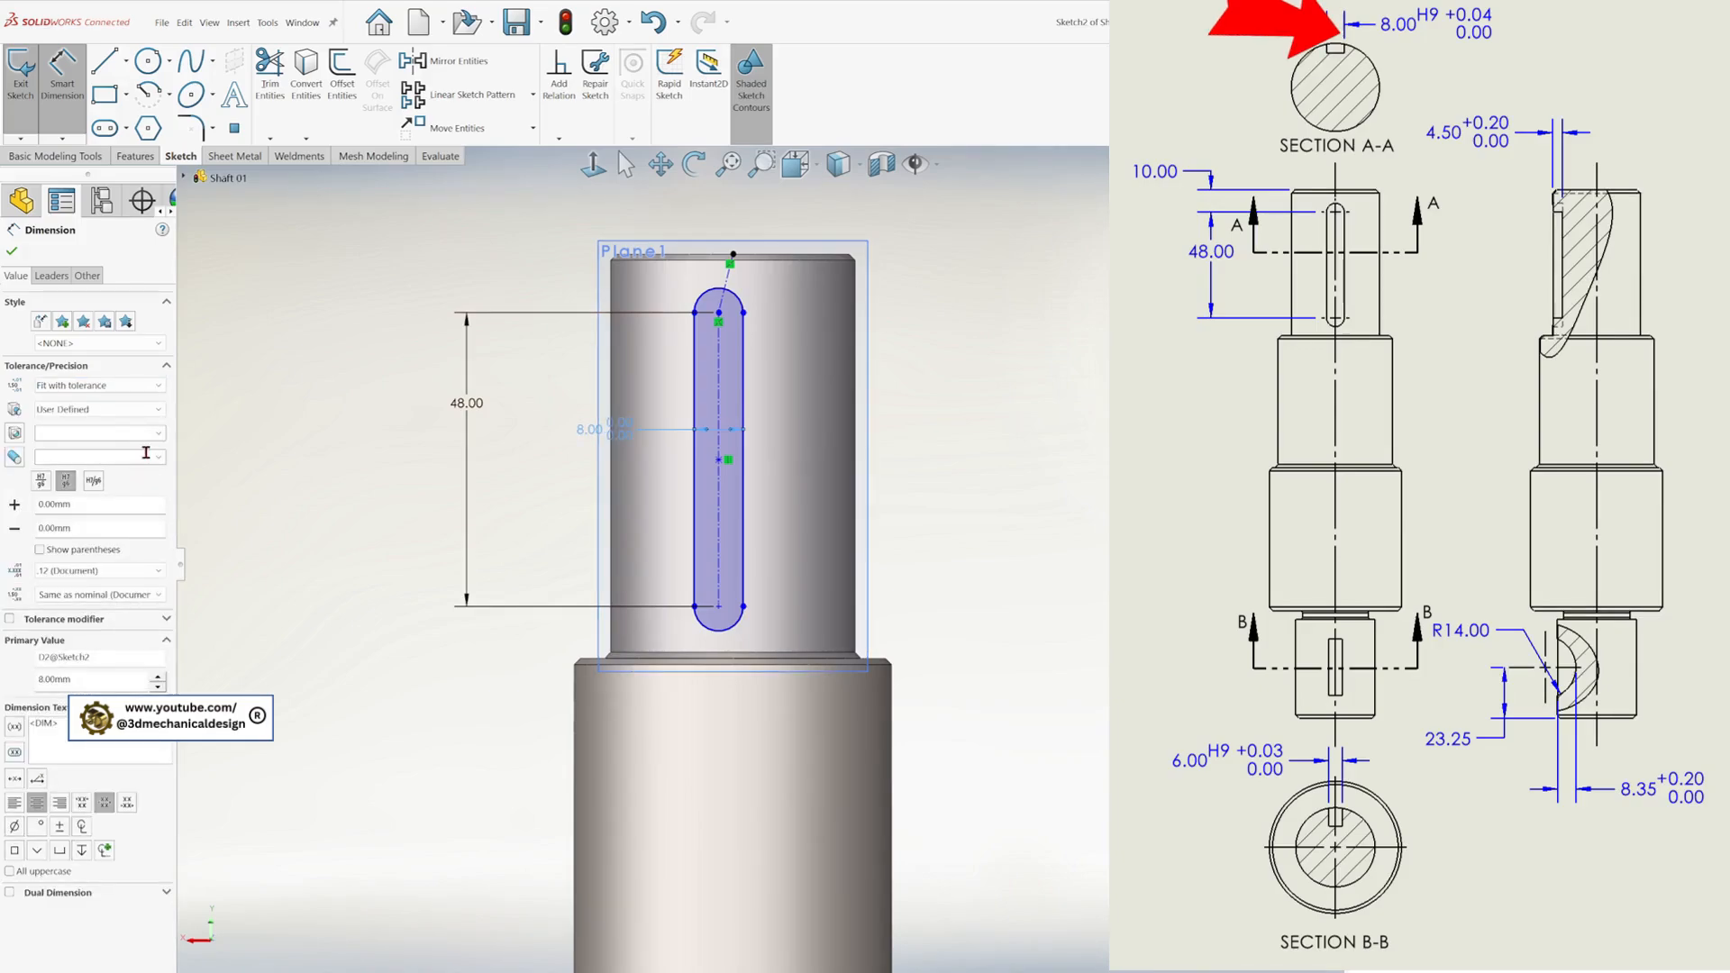
{"action": "left_click", "coordinate": [160, 433]}
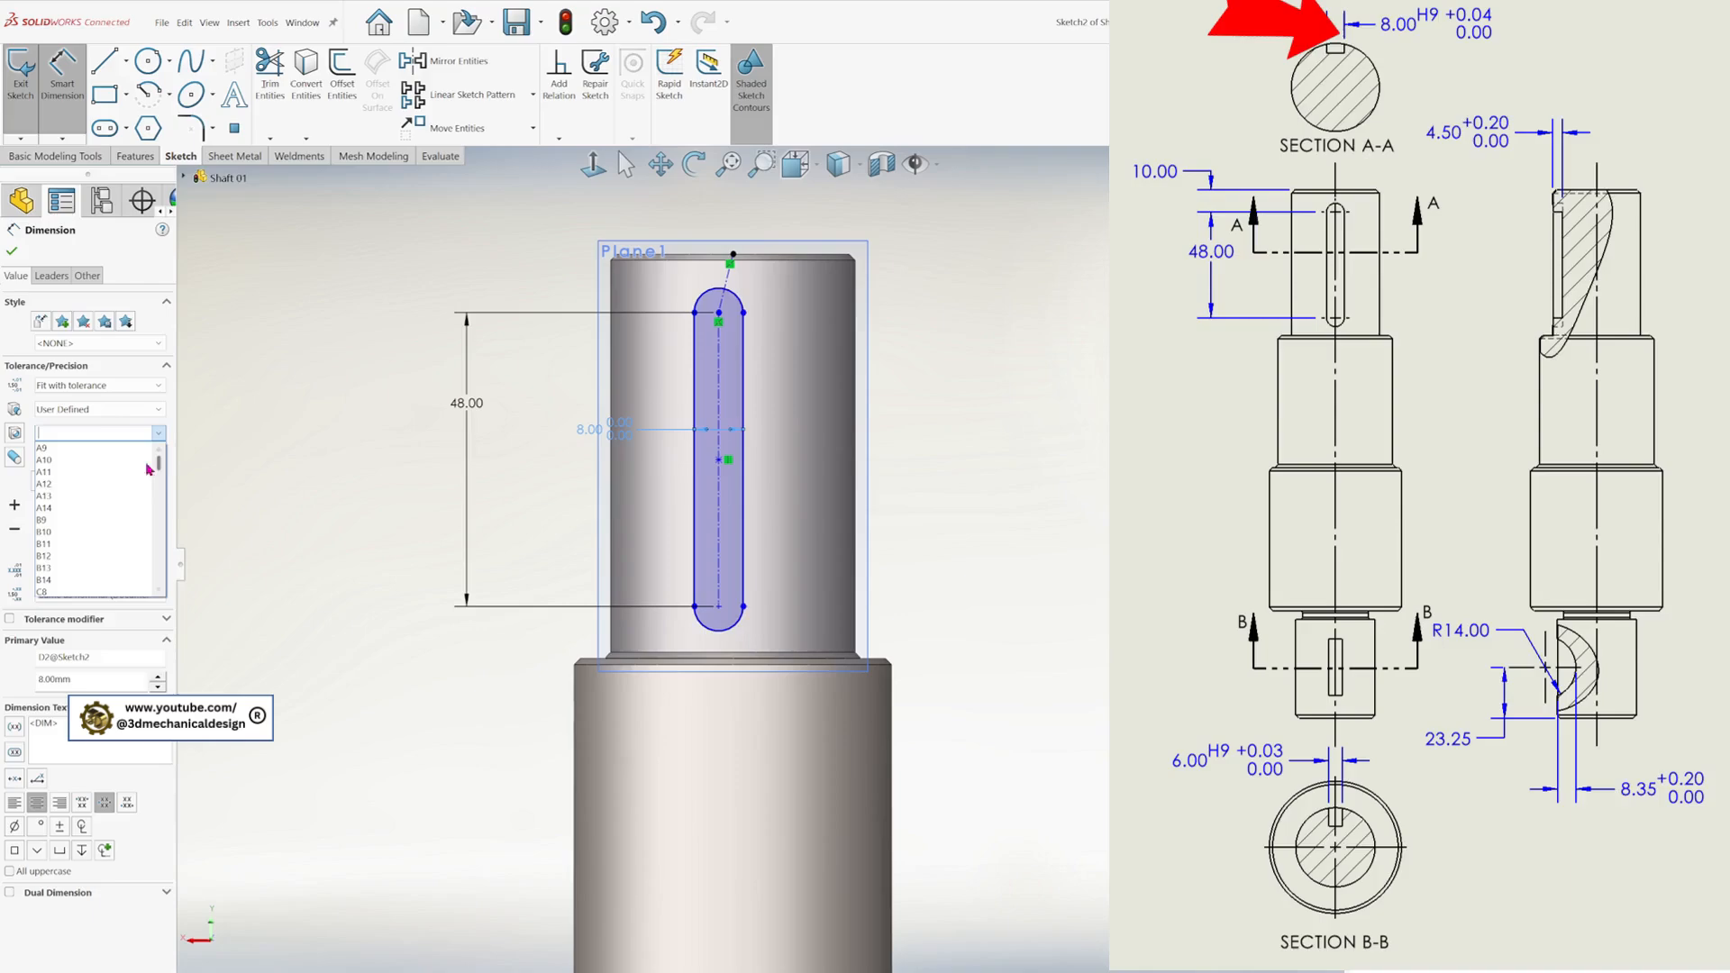
{"action": "scroll", "coordinate": [136, 511], "scroll_direction": "down", "scroll_amount": 2}
{"action": "scroll", "coordinate": [108, 531], "scroll_direction": "down", "scroll_amount": 6}
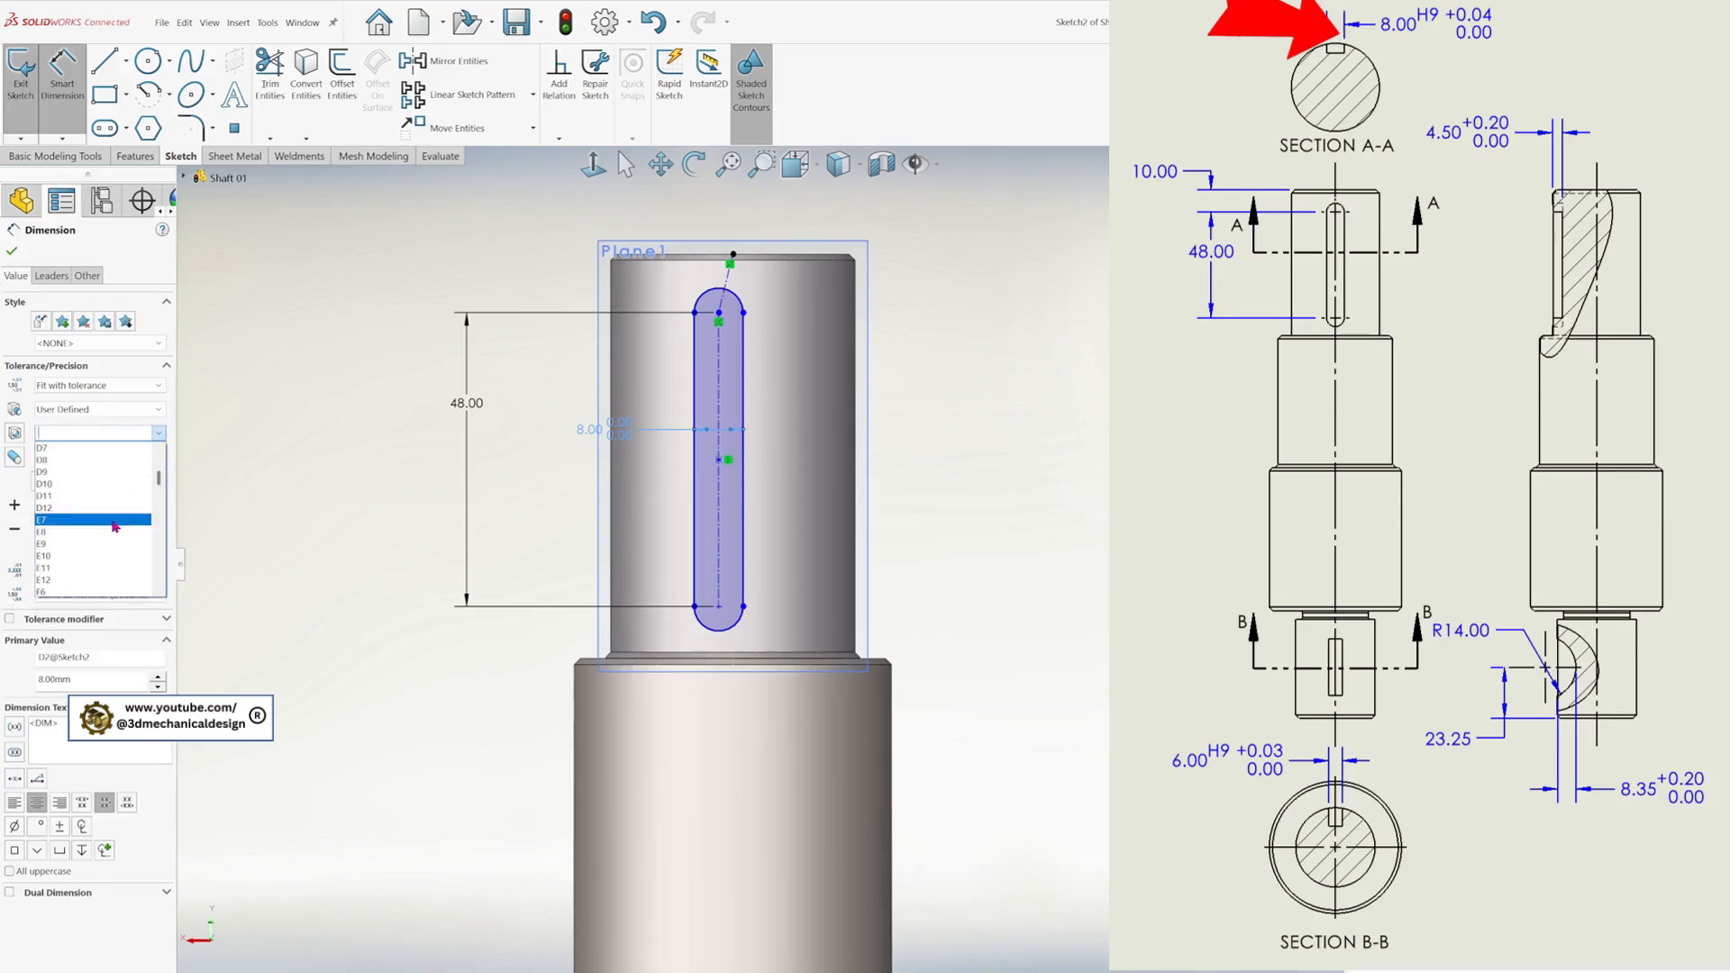
{"action": "scroll", "coordinate": [99, 549], "scroll_direction": "down", "scroll_amount": 6}
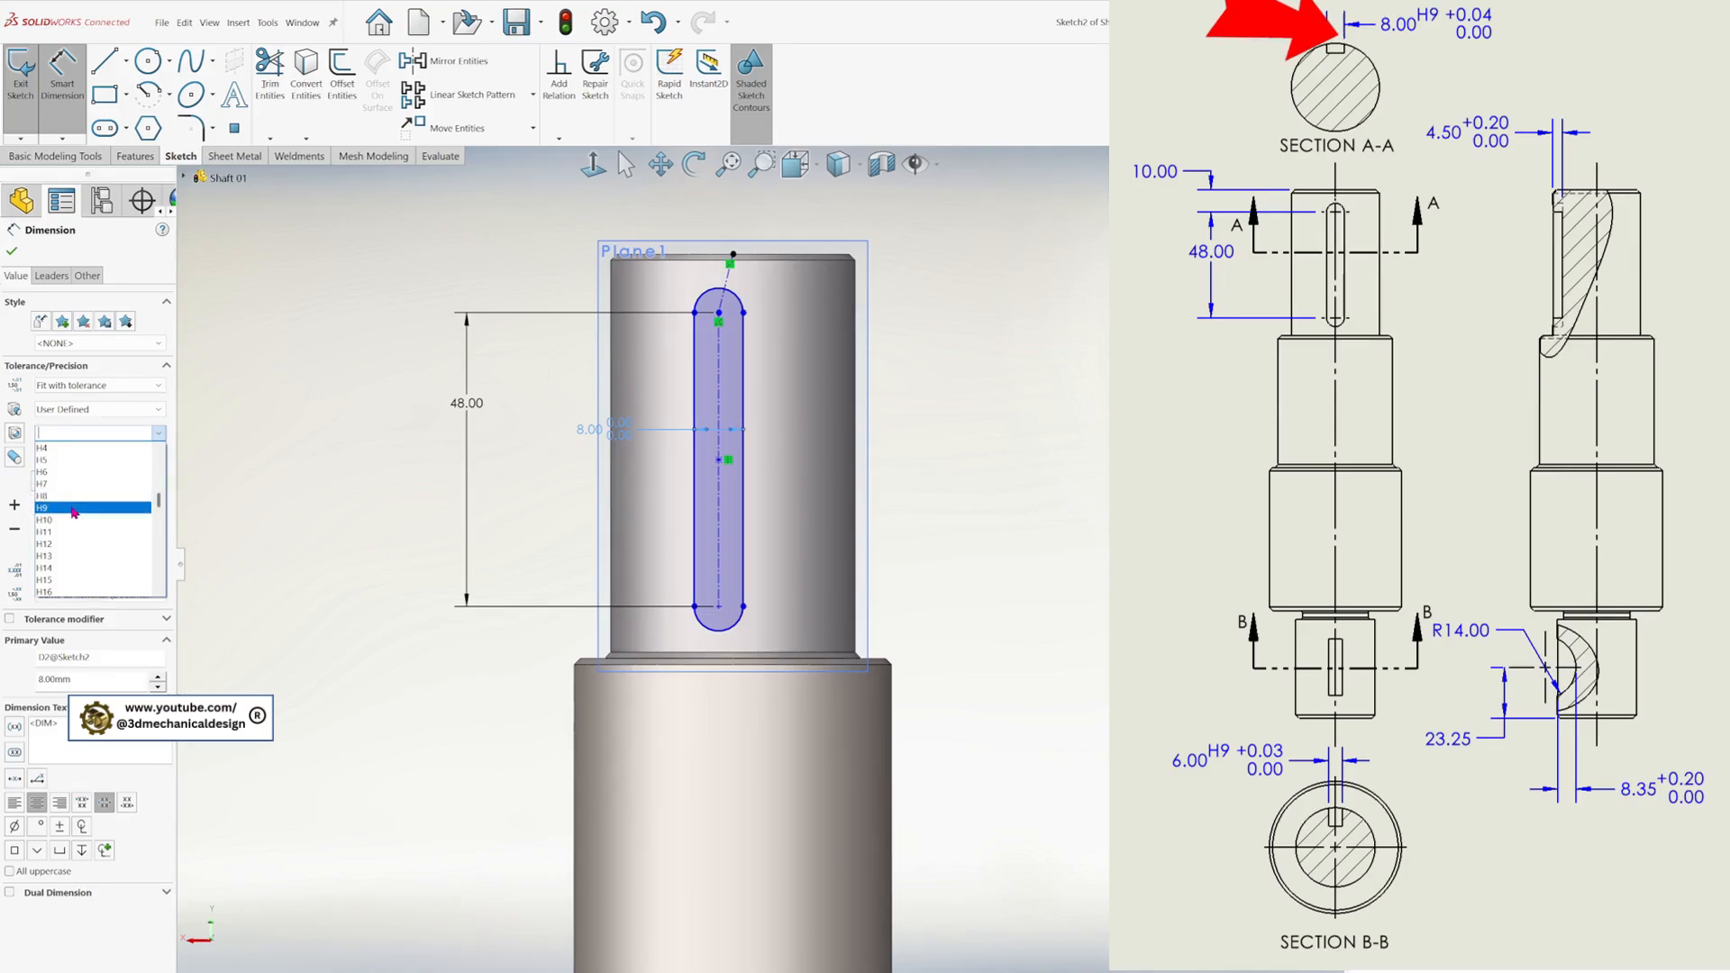
{"action": "left_click", "coordinate": [75, 508]}
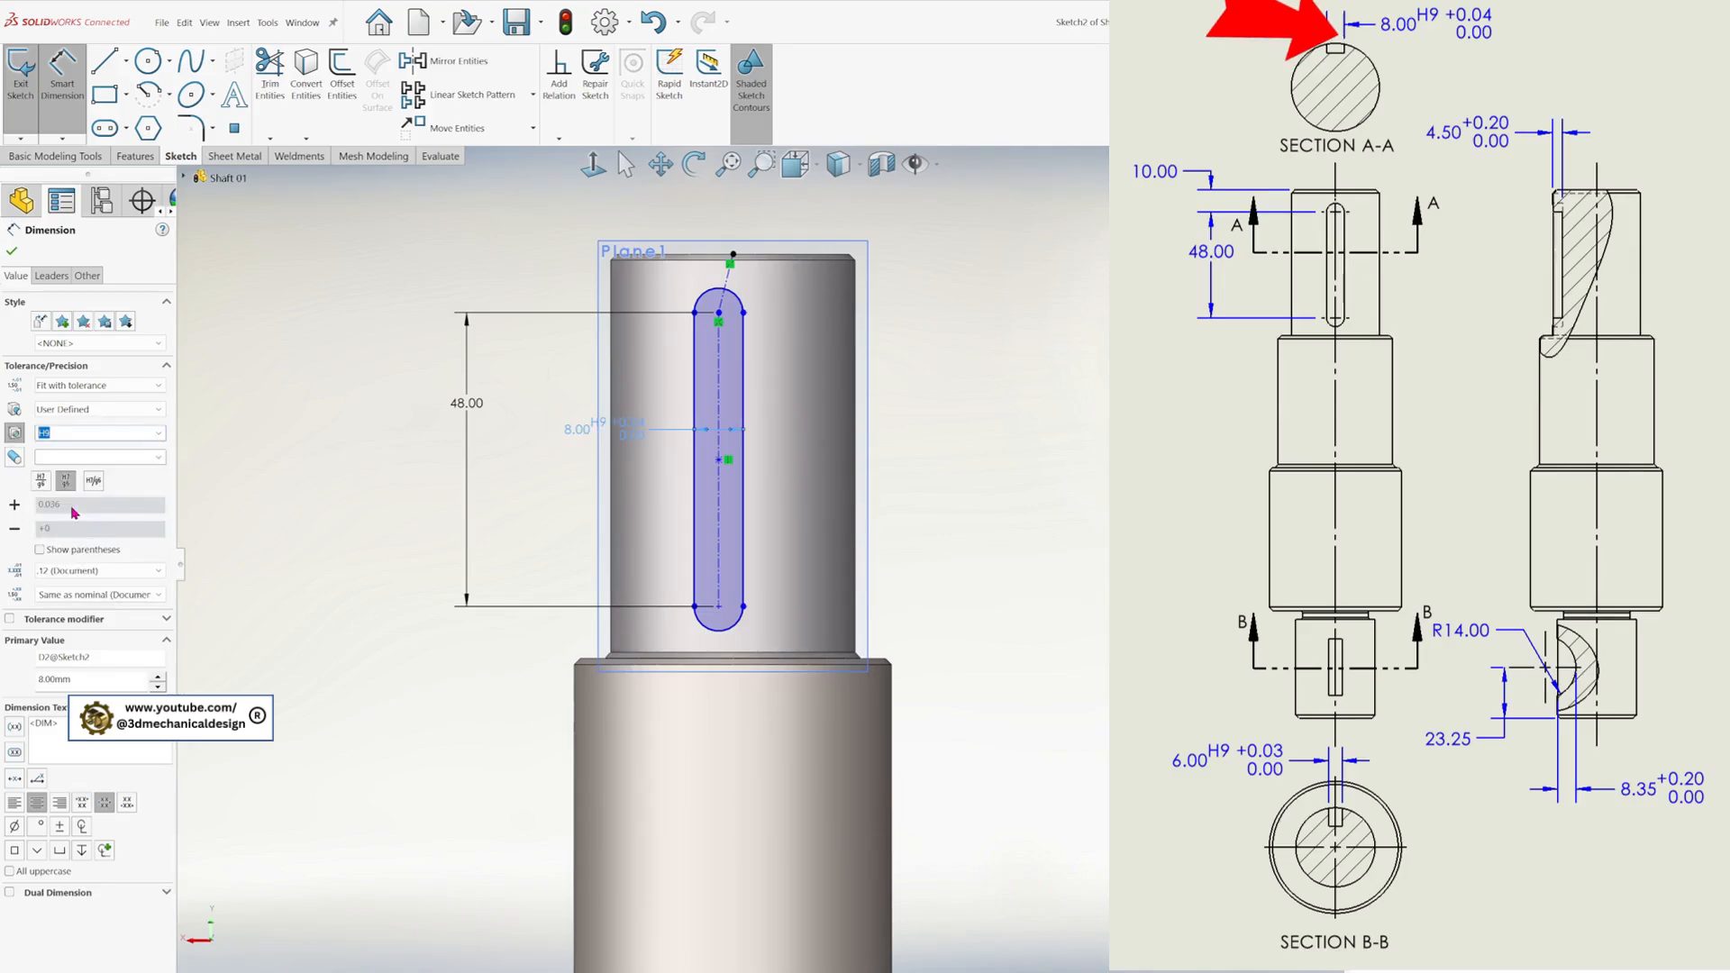
{"action": "left_click", "coordinate": [13, 253]}
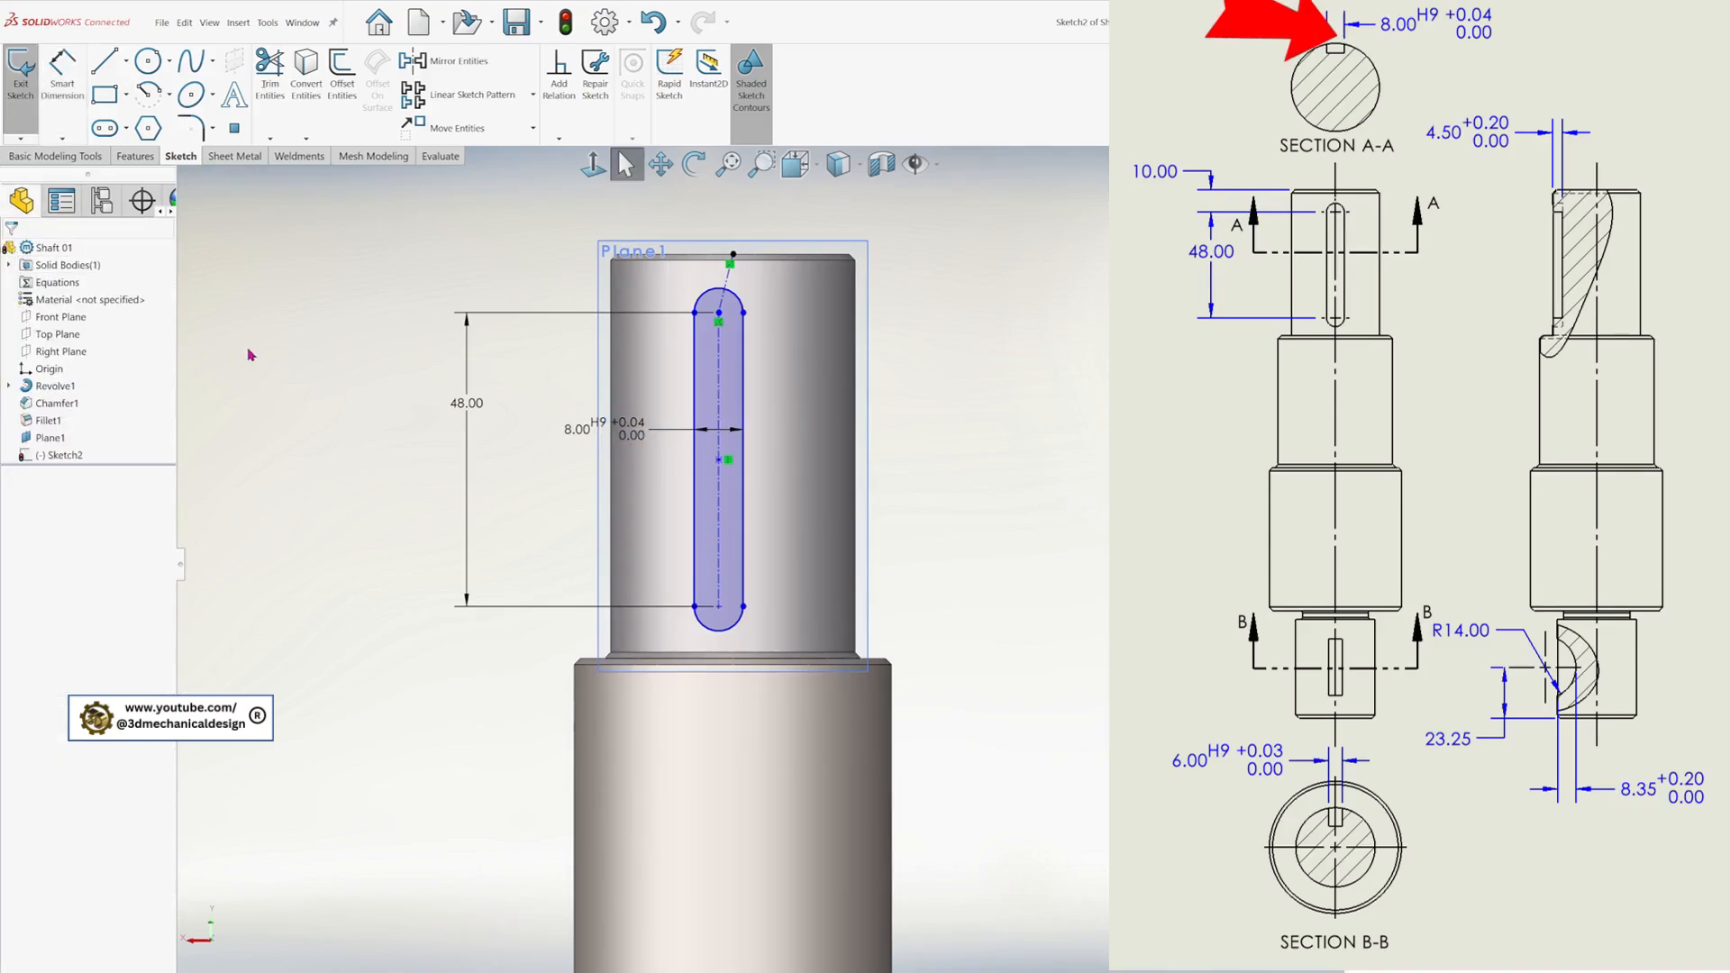
- Dimension the vertical distance from the shaft's top edge to the slot's upper arc centre as 10 mm
{"action": "left_click", "coordinate": [62, 65]}
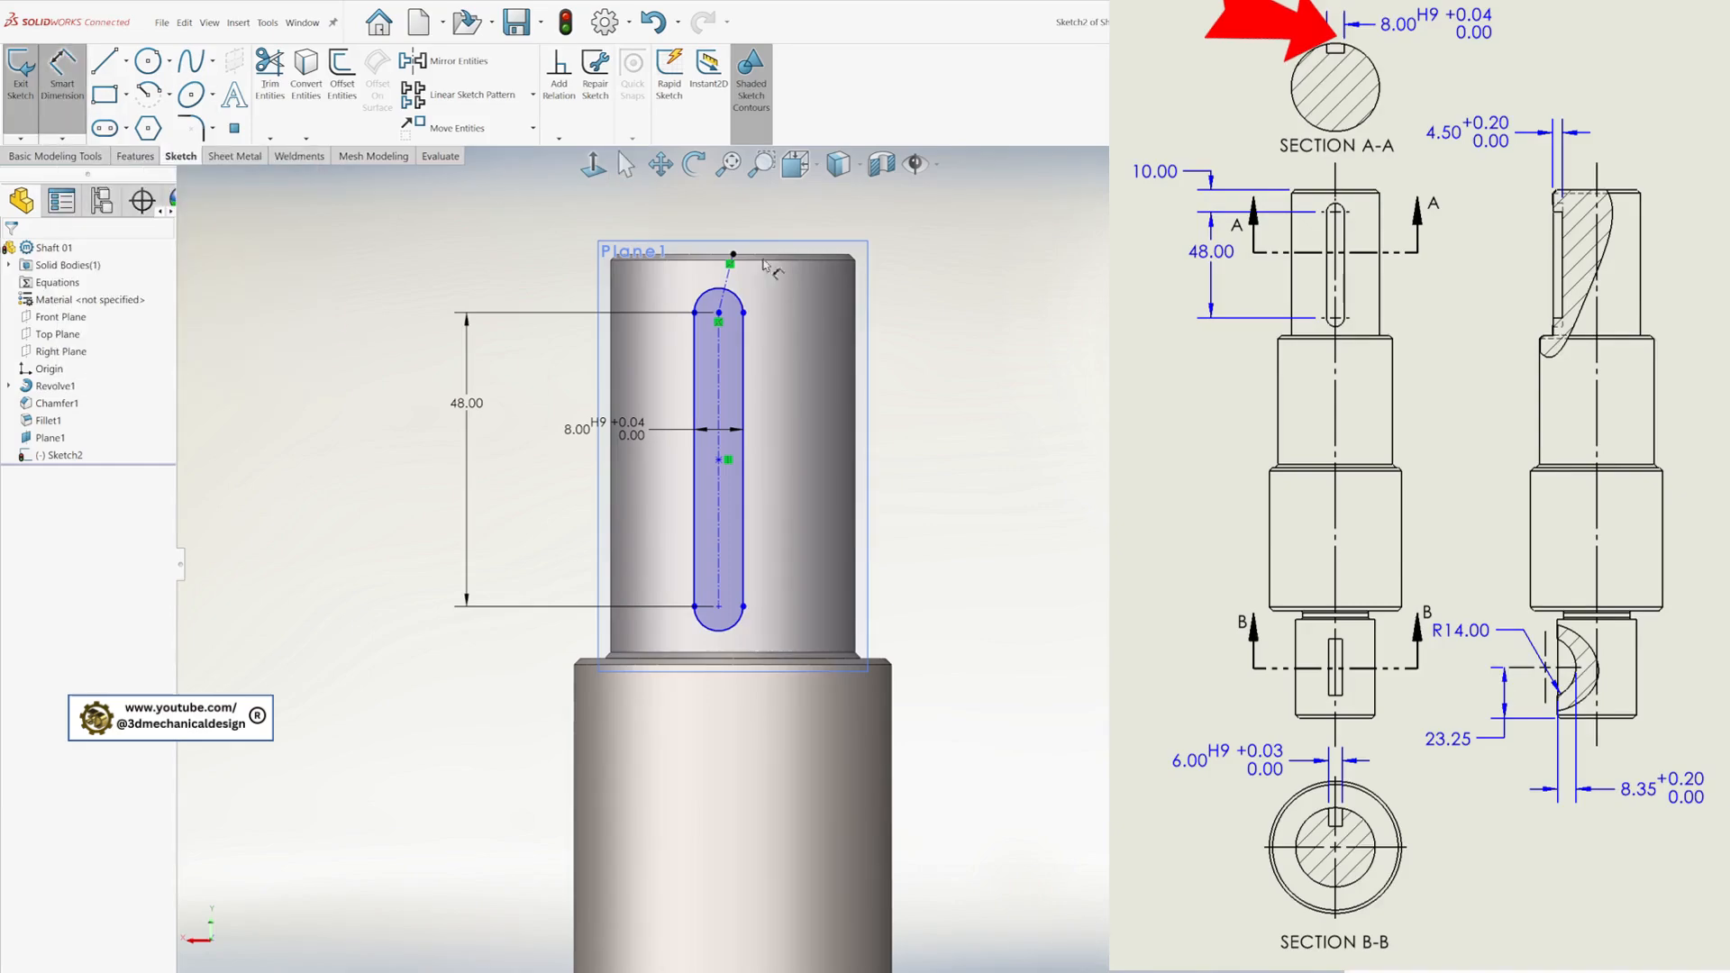
{"action": "left_click", "coordinate": [719, 315]}
{"action": "left_click", "coordinate": [724, 260]}
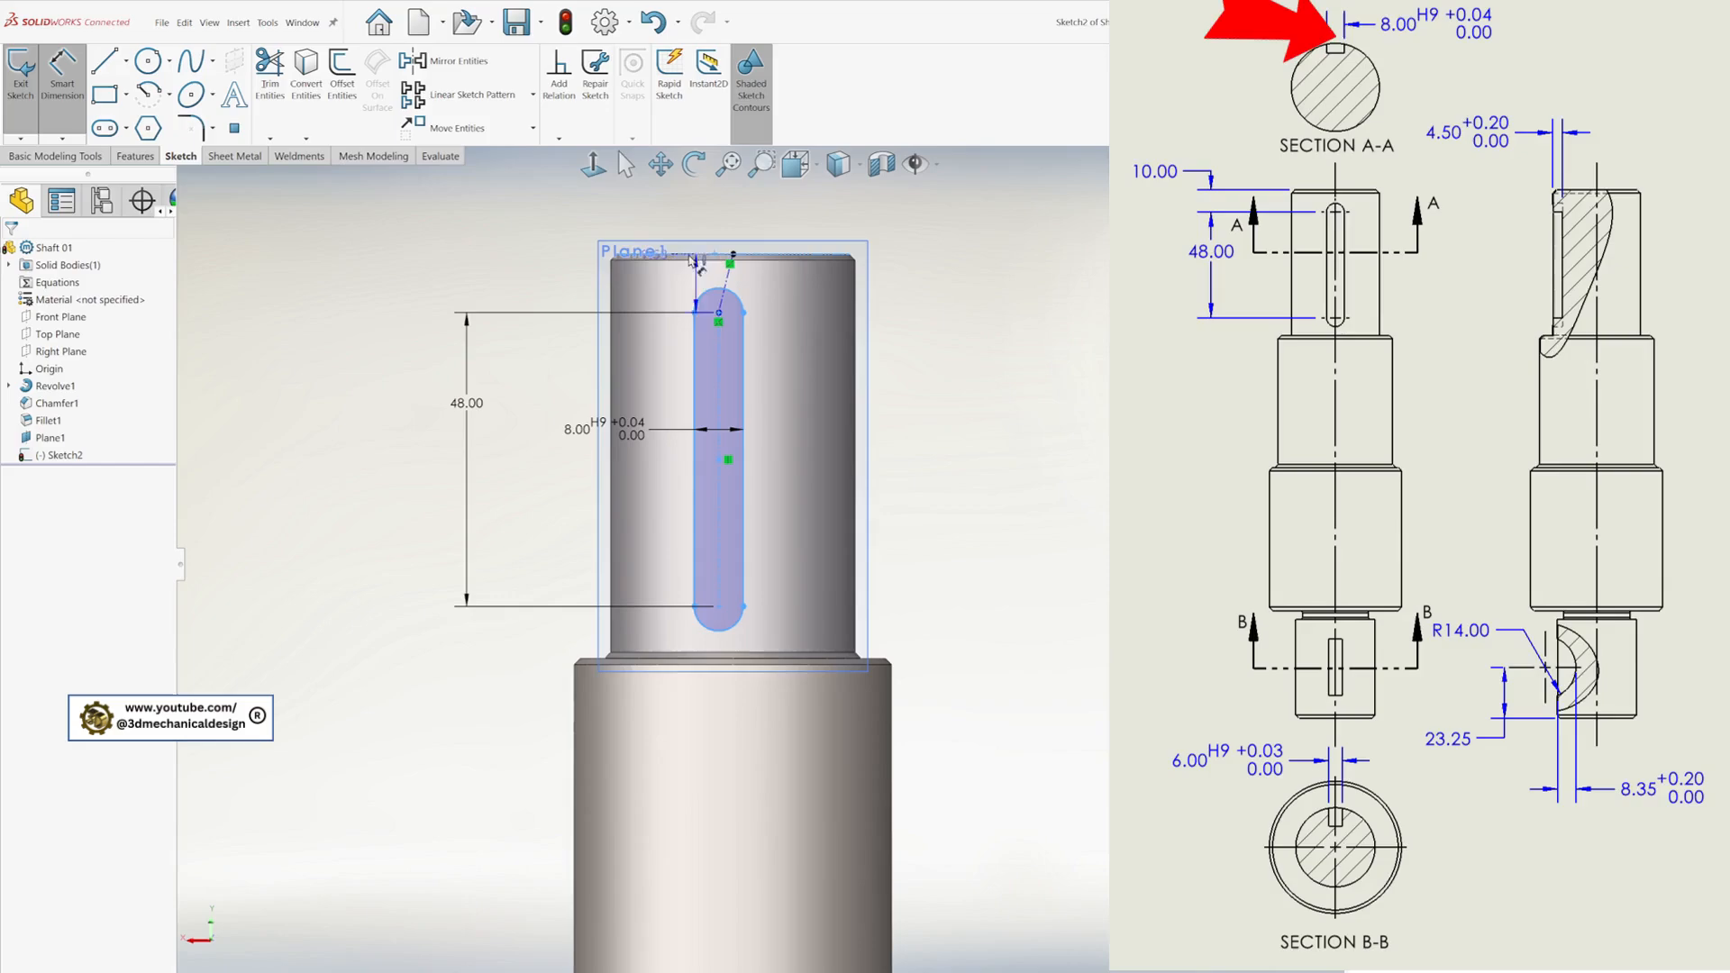
{"action": "left_click", "coordinate": [532, 281]}
{"action": "type", "text": "10"}
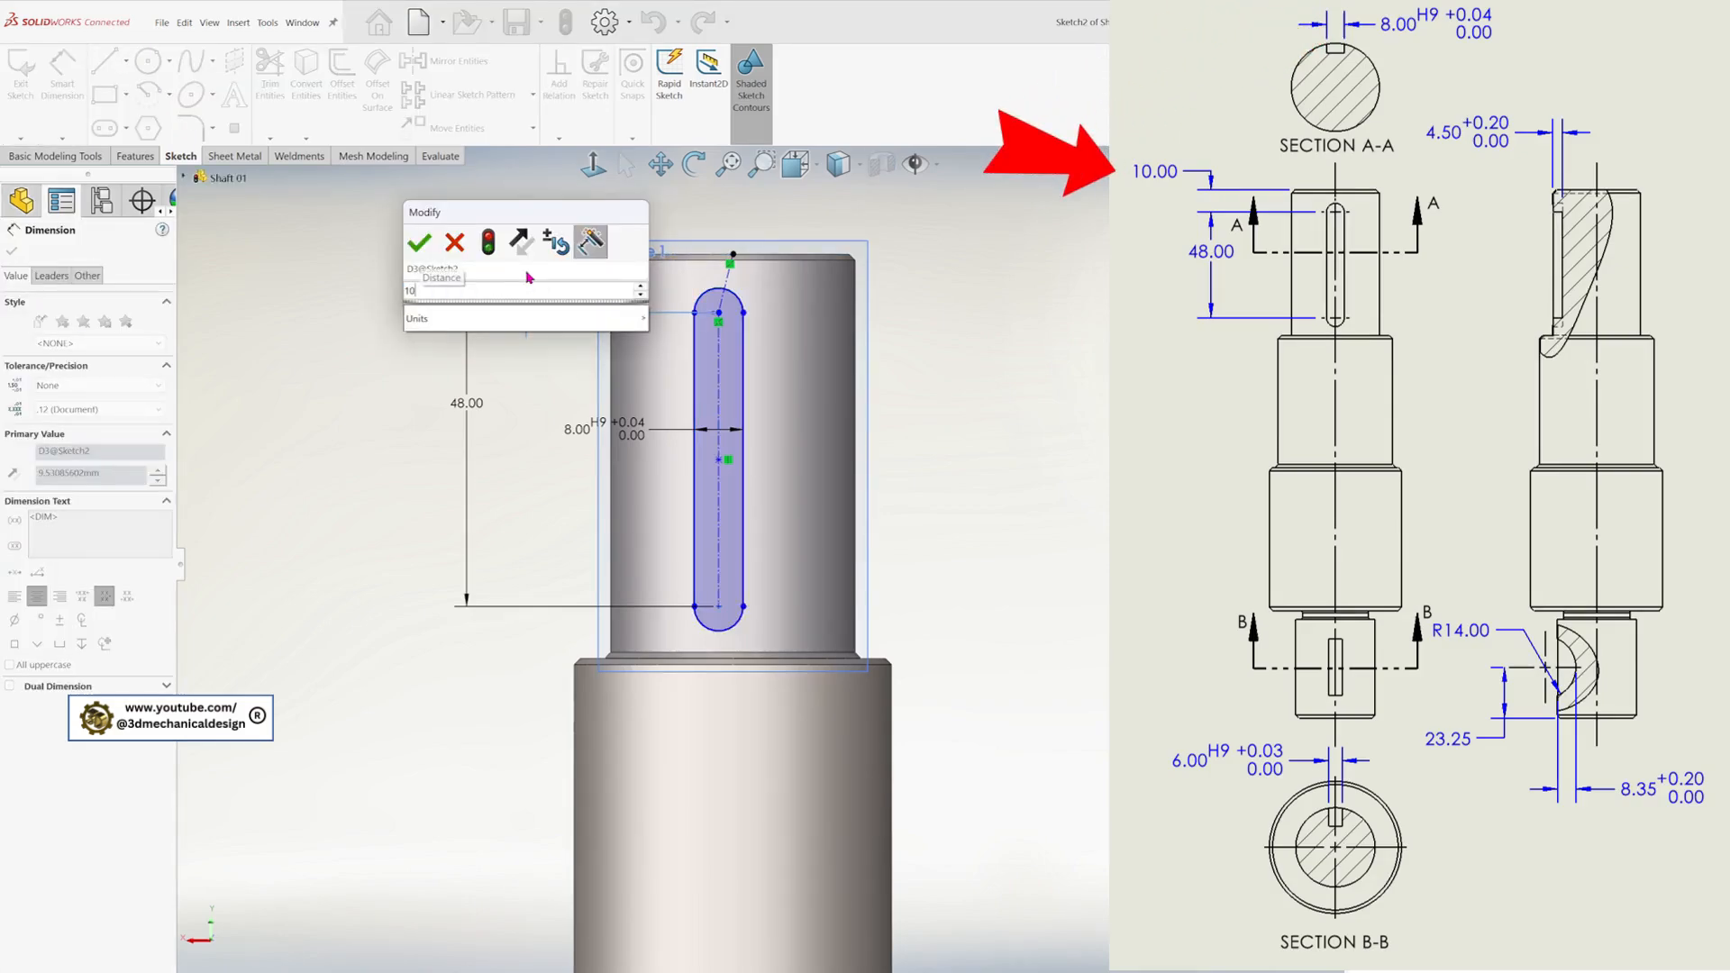
{"action": "left_click", "coordinate": [420, 244]}
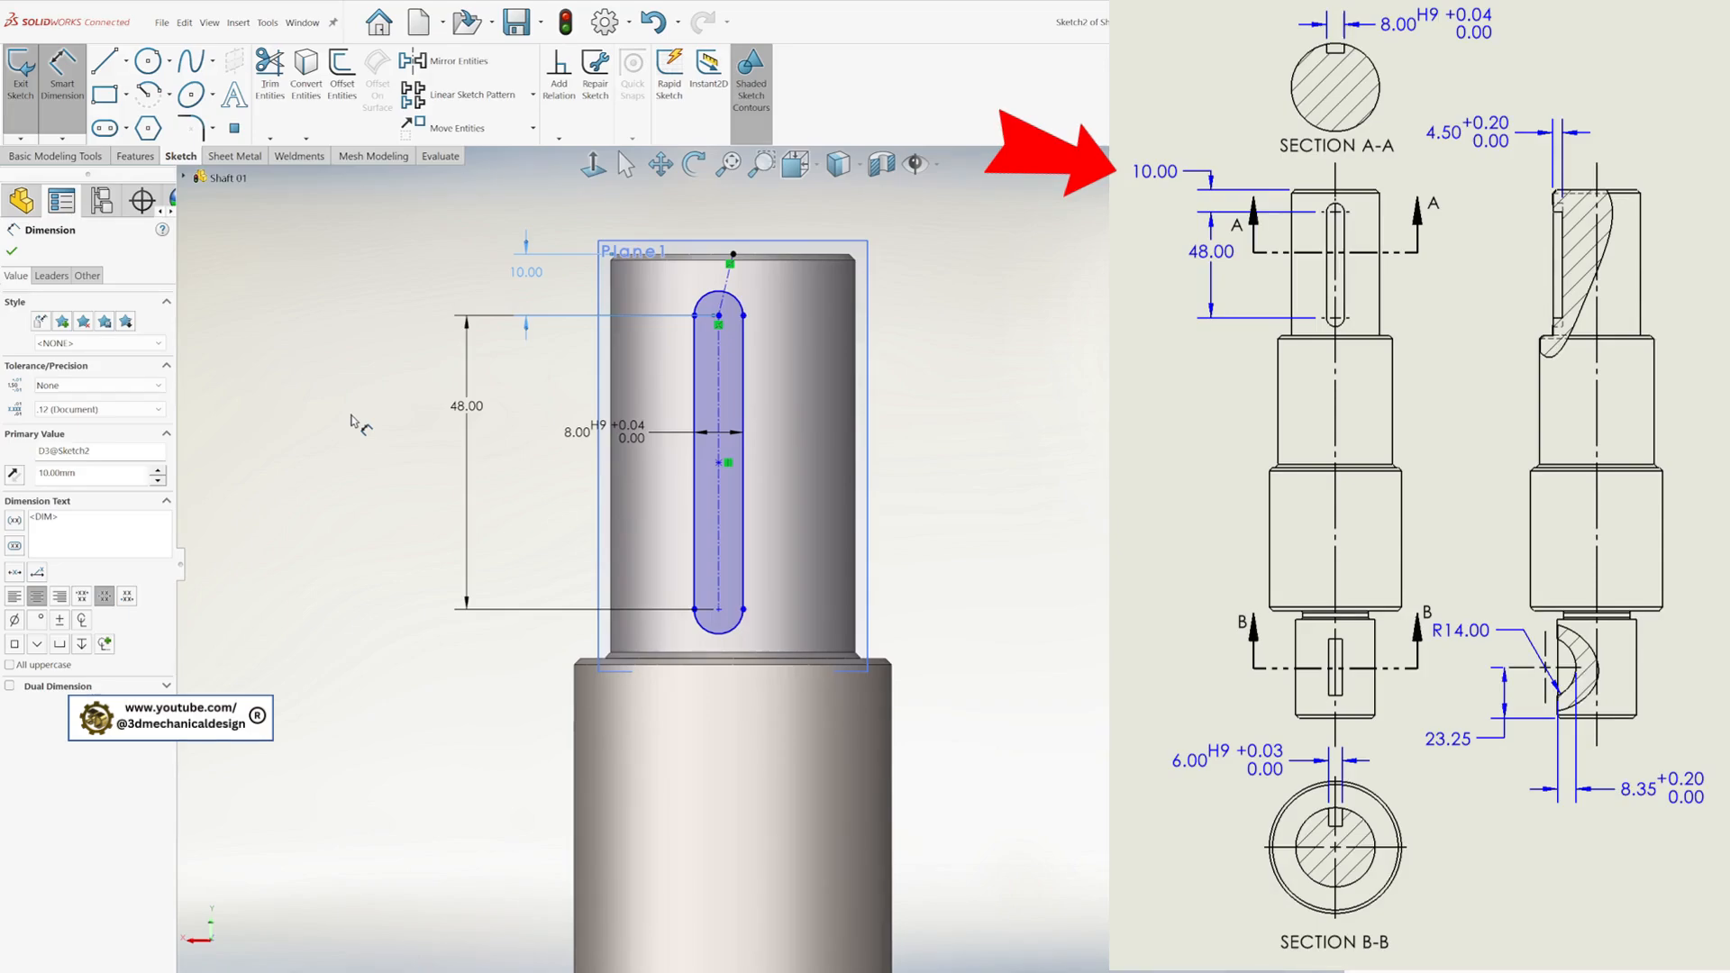
{"action": "key", "text": "Escape"}
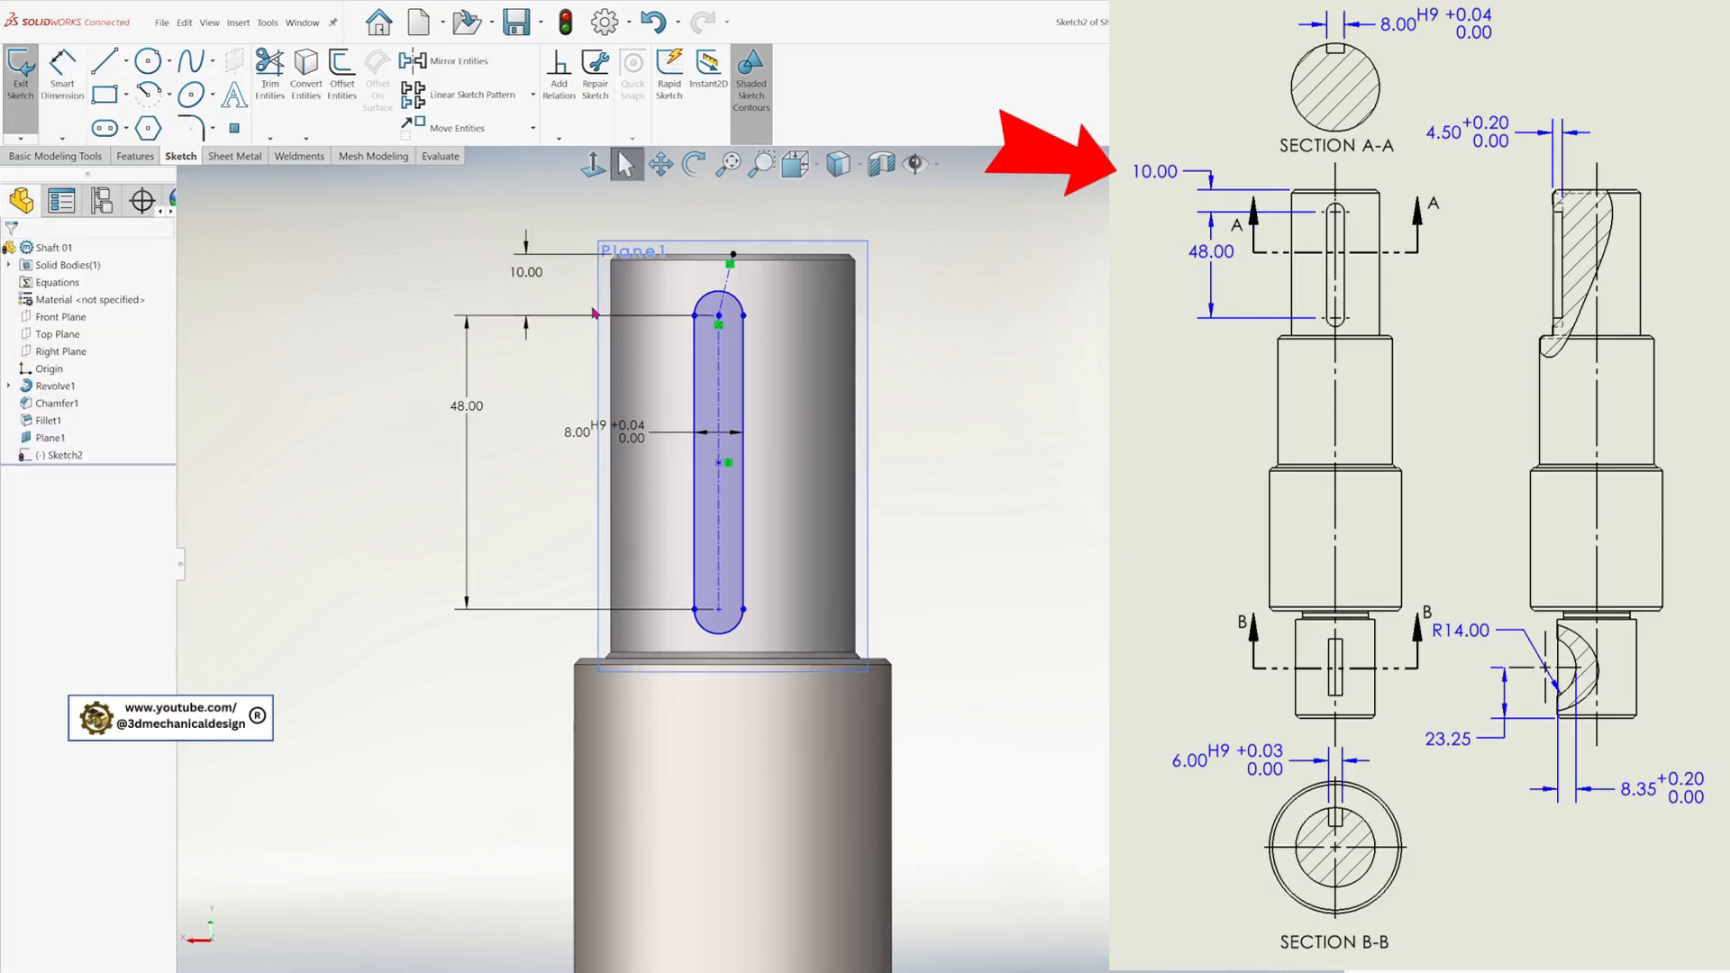
- Make the construction line between the shaft's top edge and the slot's upper arc centre vertical and close the sketch
{"action": "left_click", "coordinate": [731, 285]}
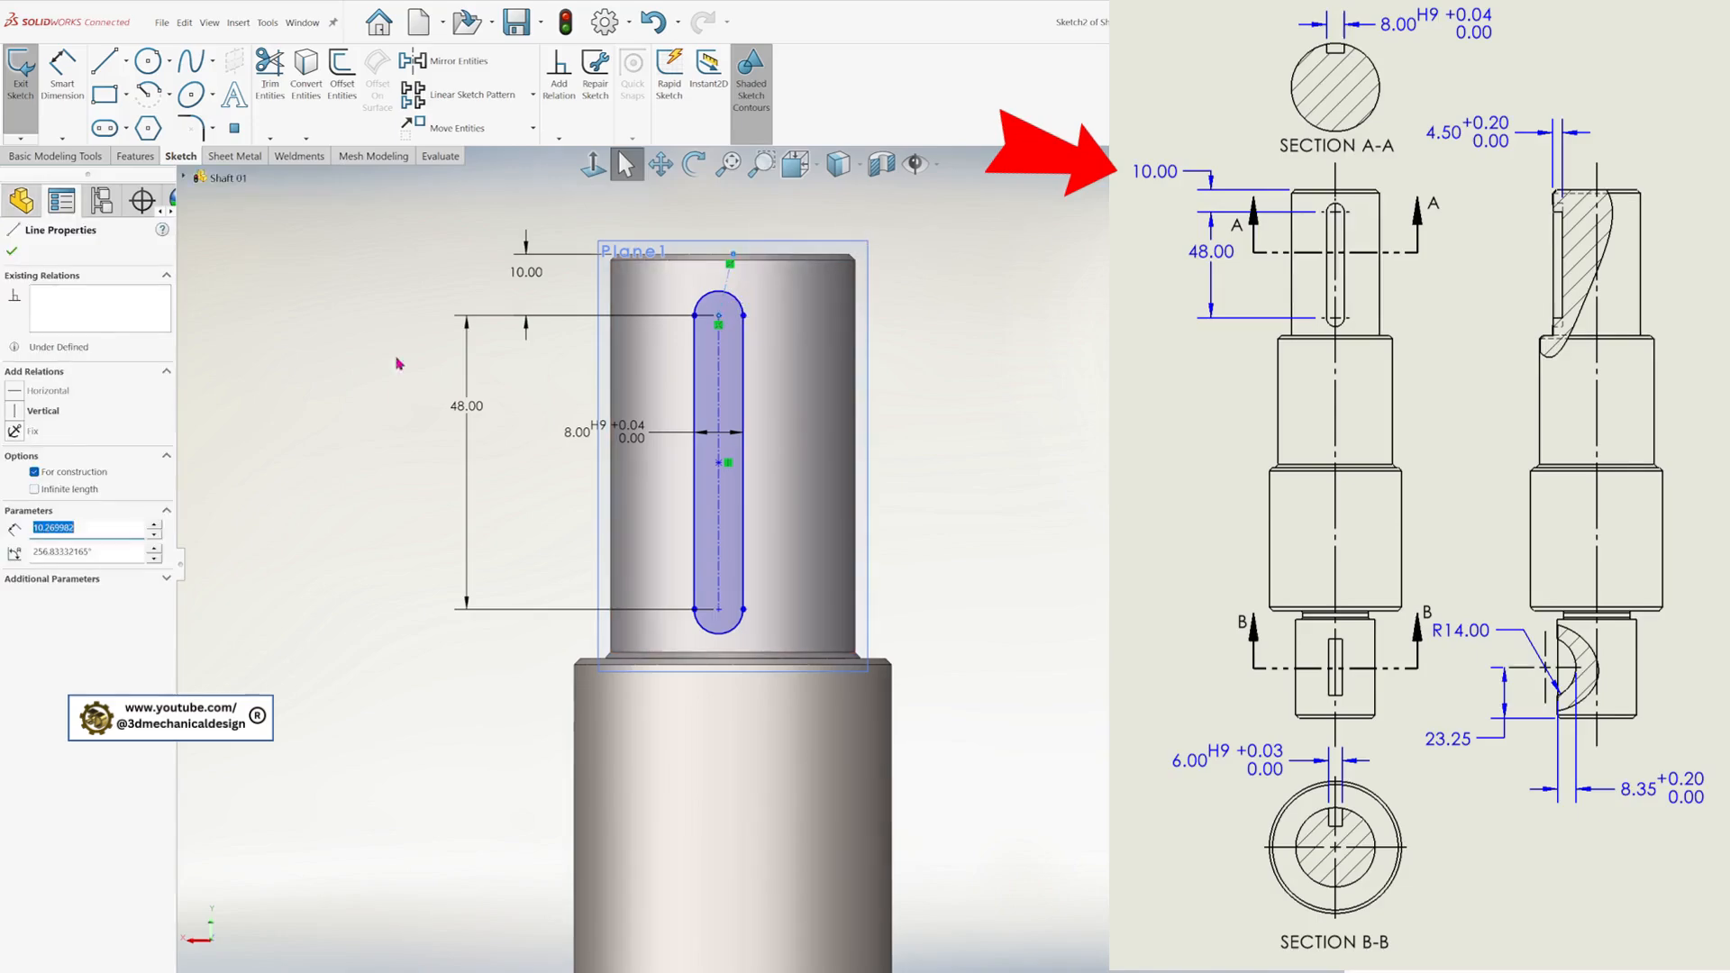
{"action": "left_click", "coordinate": [14, 414]}
{"action": "left_click", "coordinate": [267, 415]}
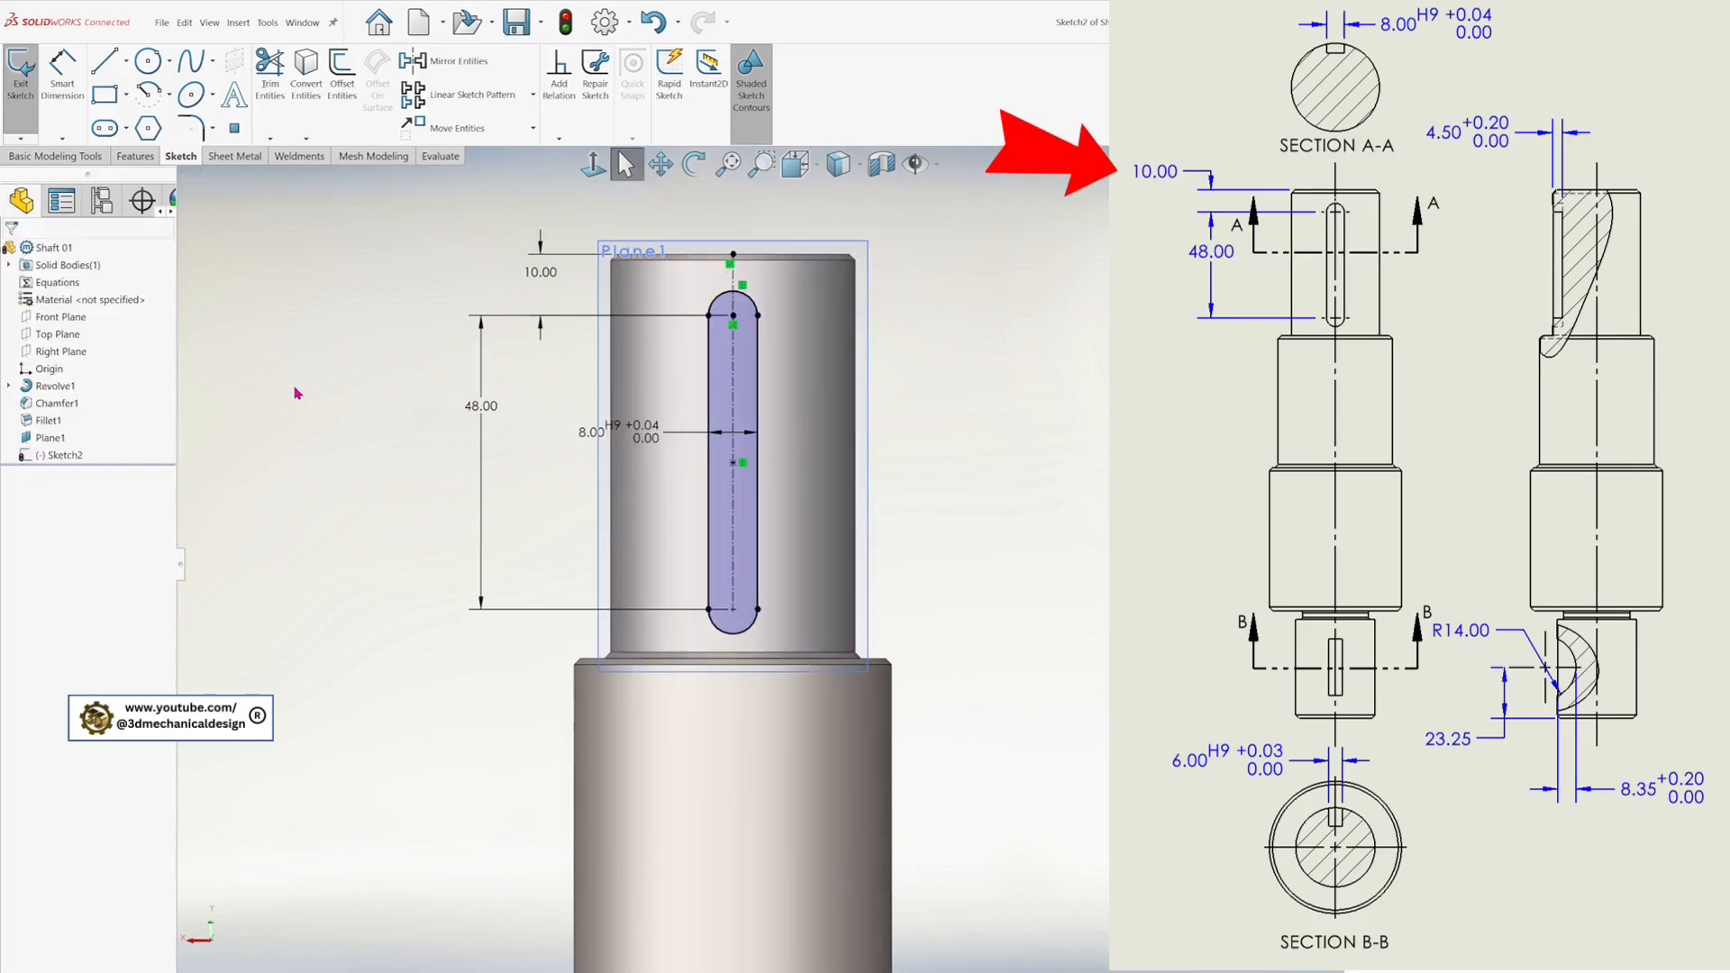
{"action": "key", "text": "s"}
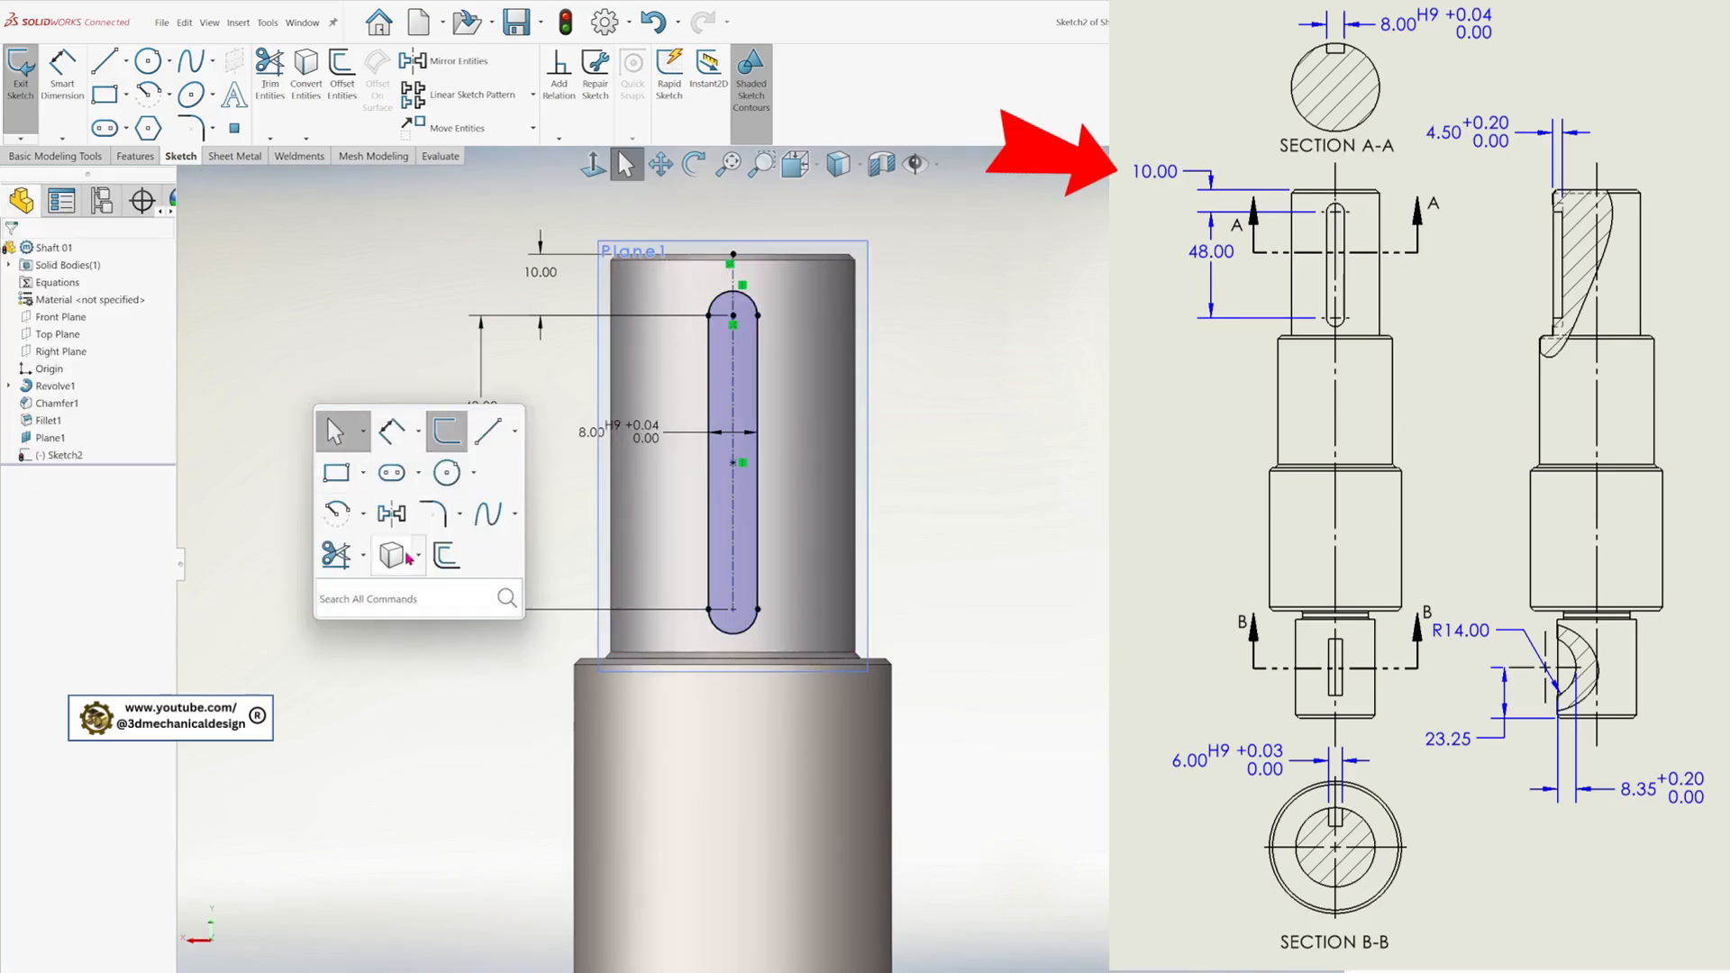
{"action": "left_click", "coordinate": [447, 431]}
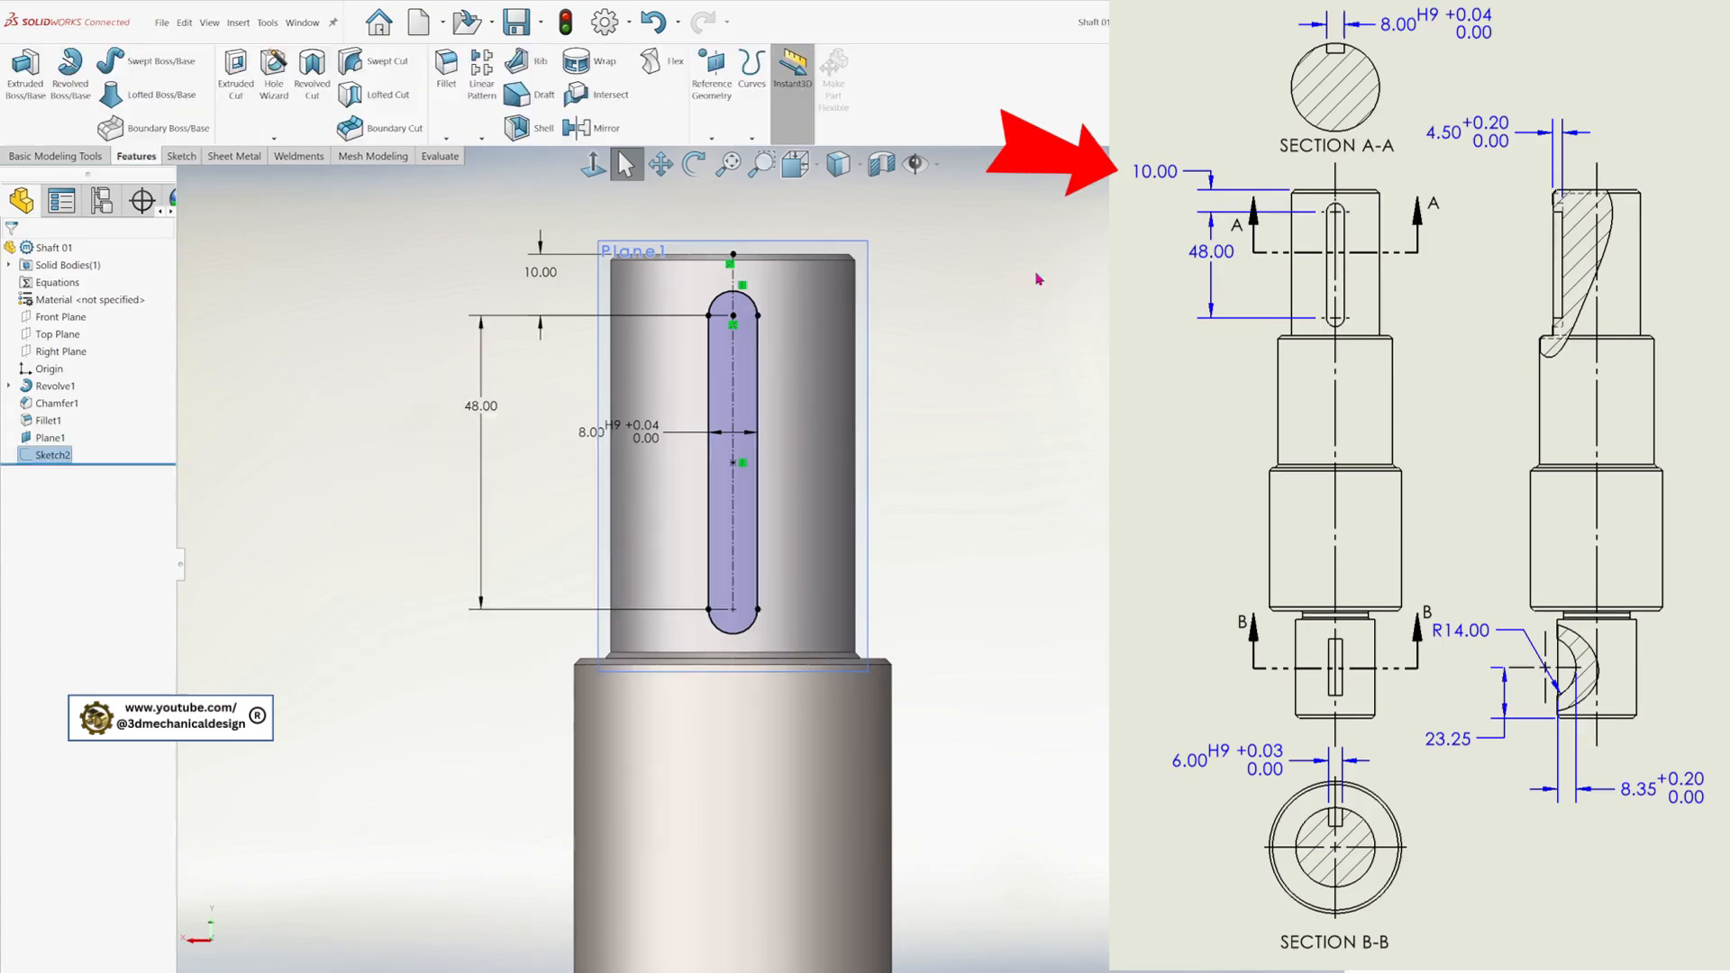
- Cut-extrude the slot sketch into the shaft with a Blind depth of 4.5 mm
{"action": "key", "text": "s"}
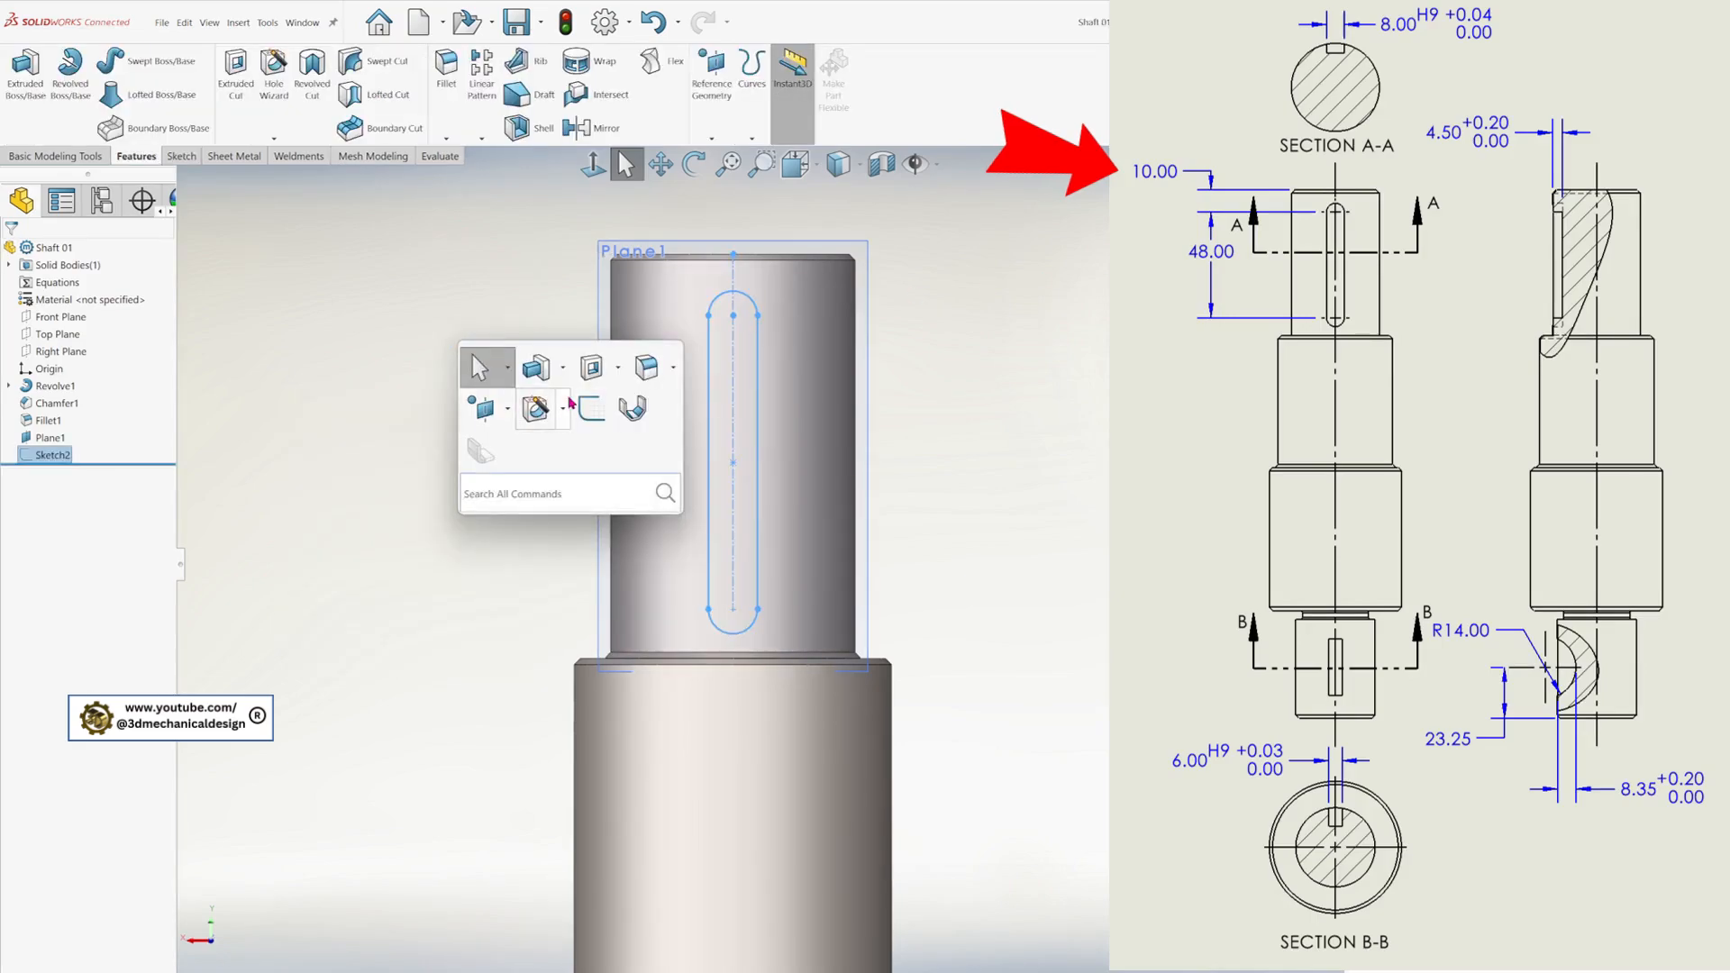
{"action": "left_click", "coordinate": [618, 368]}
{"action": "left_click", "coordinate": [596, 399]}
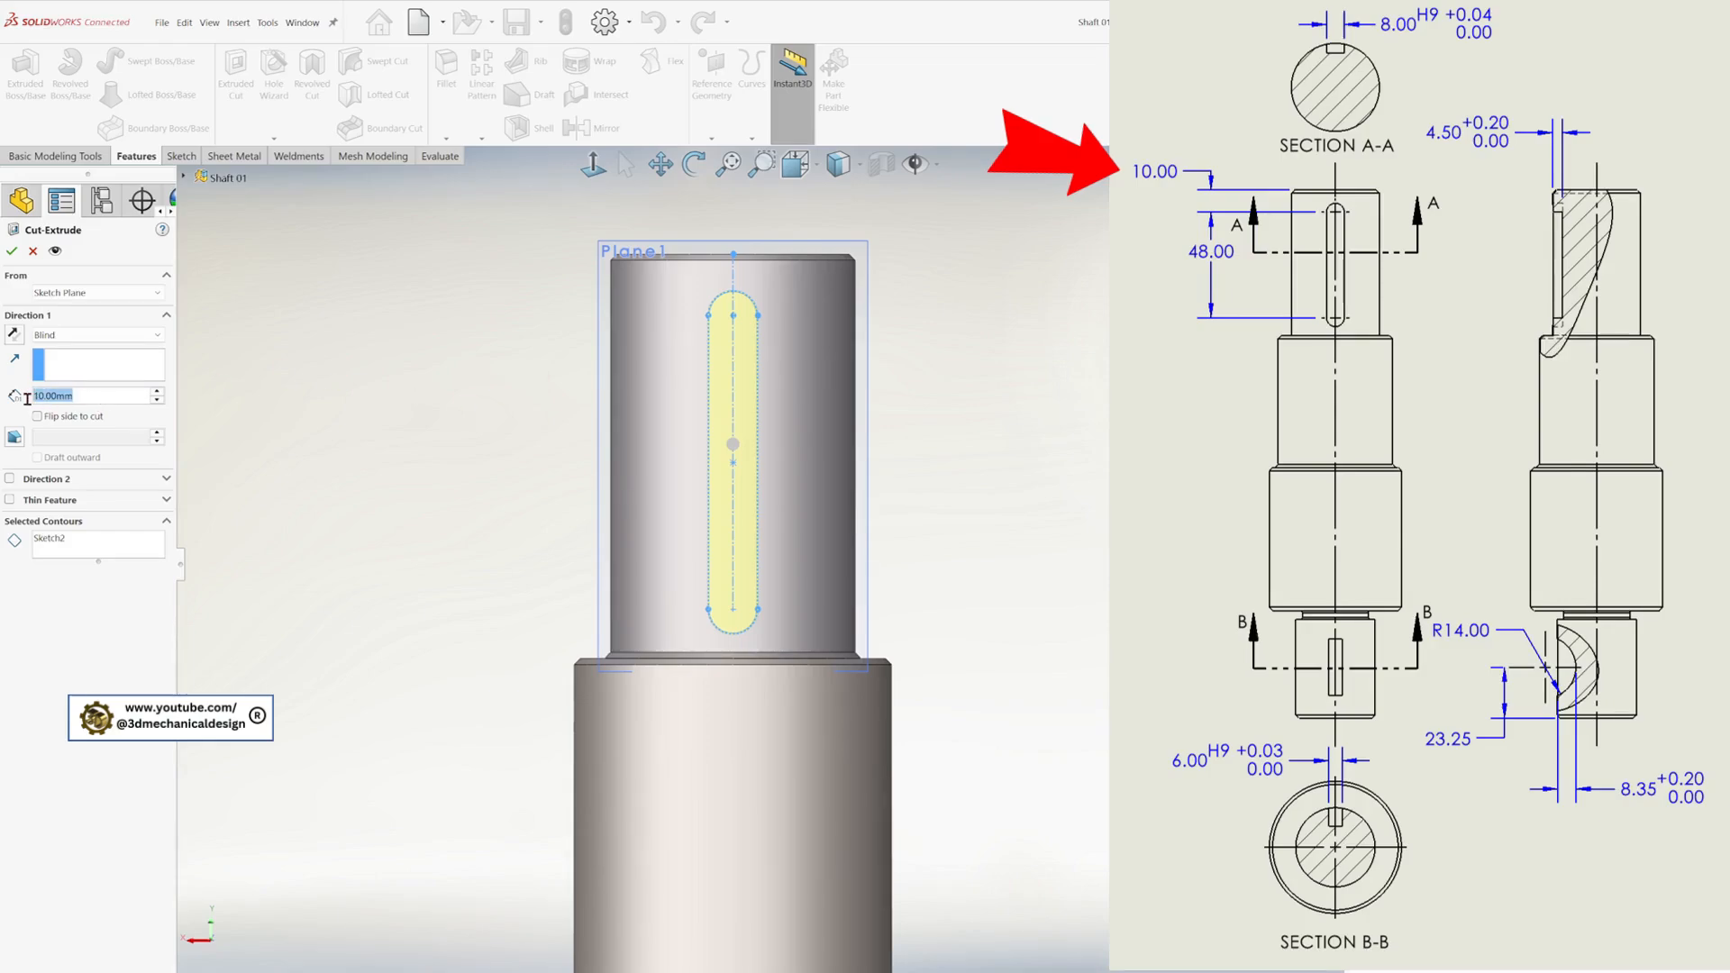
{"action": "type", "text": "4.5"}
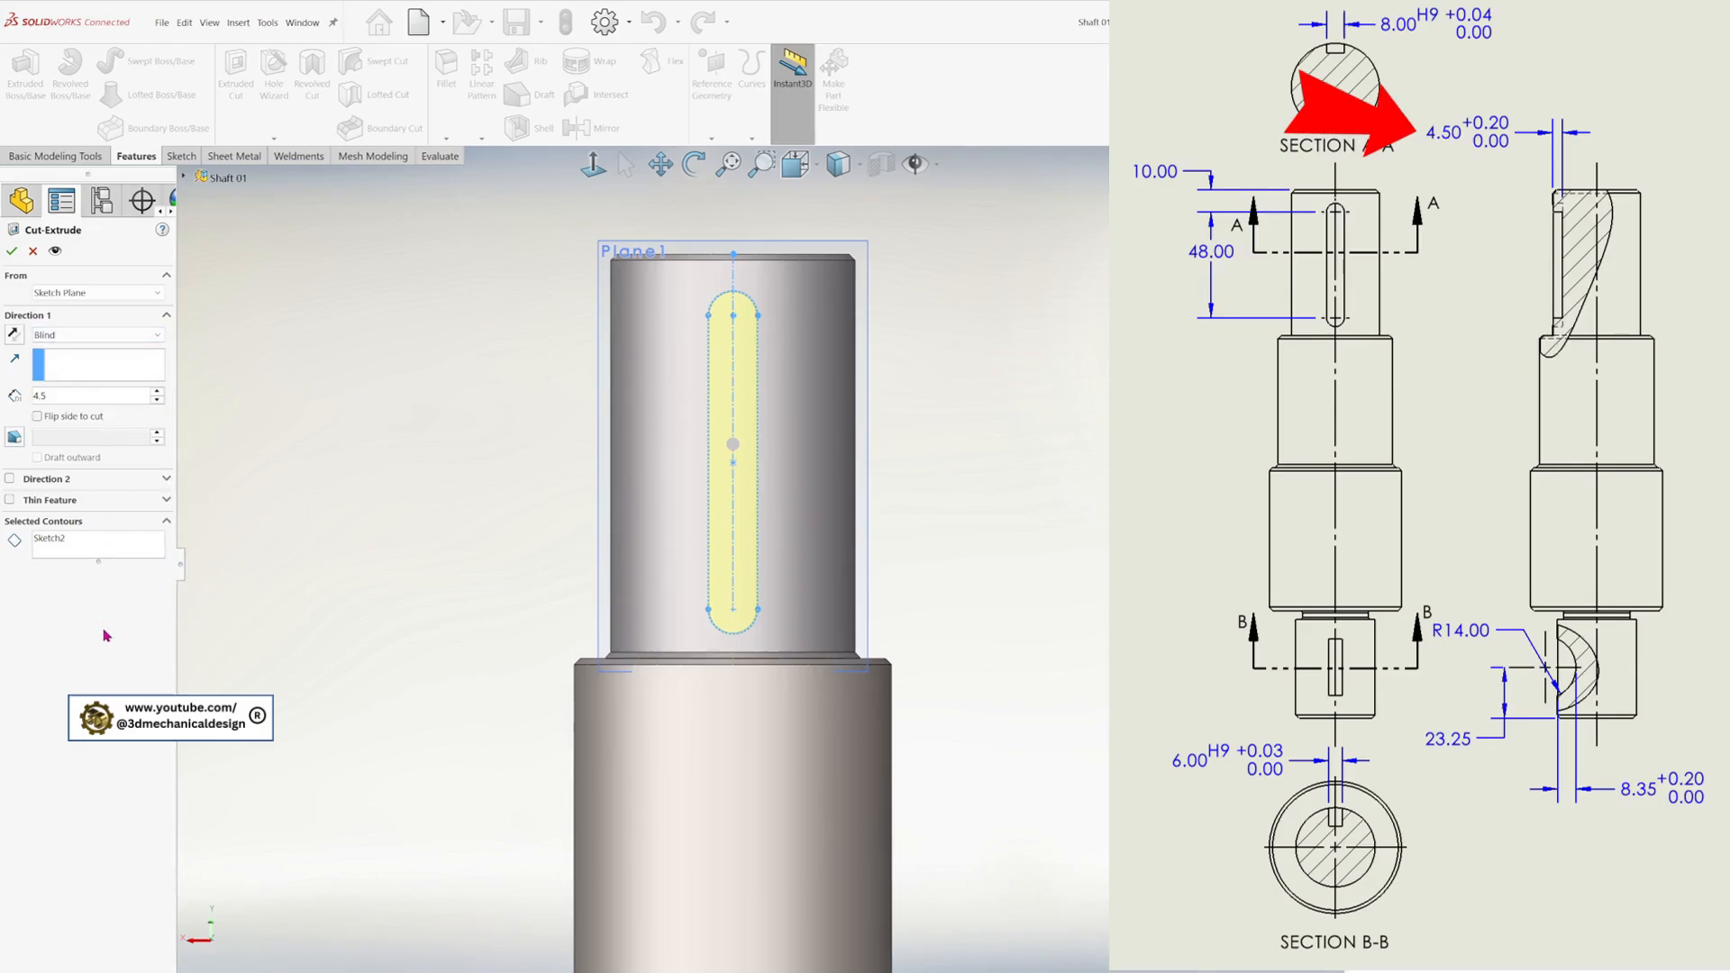
{"action": "left_click", "coordinate": [12, 251]}
- Examine the keyway cut's driving dimensions and reopen the feature to review its end conditions, keeping Blind
{"action": "middle_click_drag", "start_coordinate": [707, 387], "coordinate": [612, 392]}
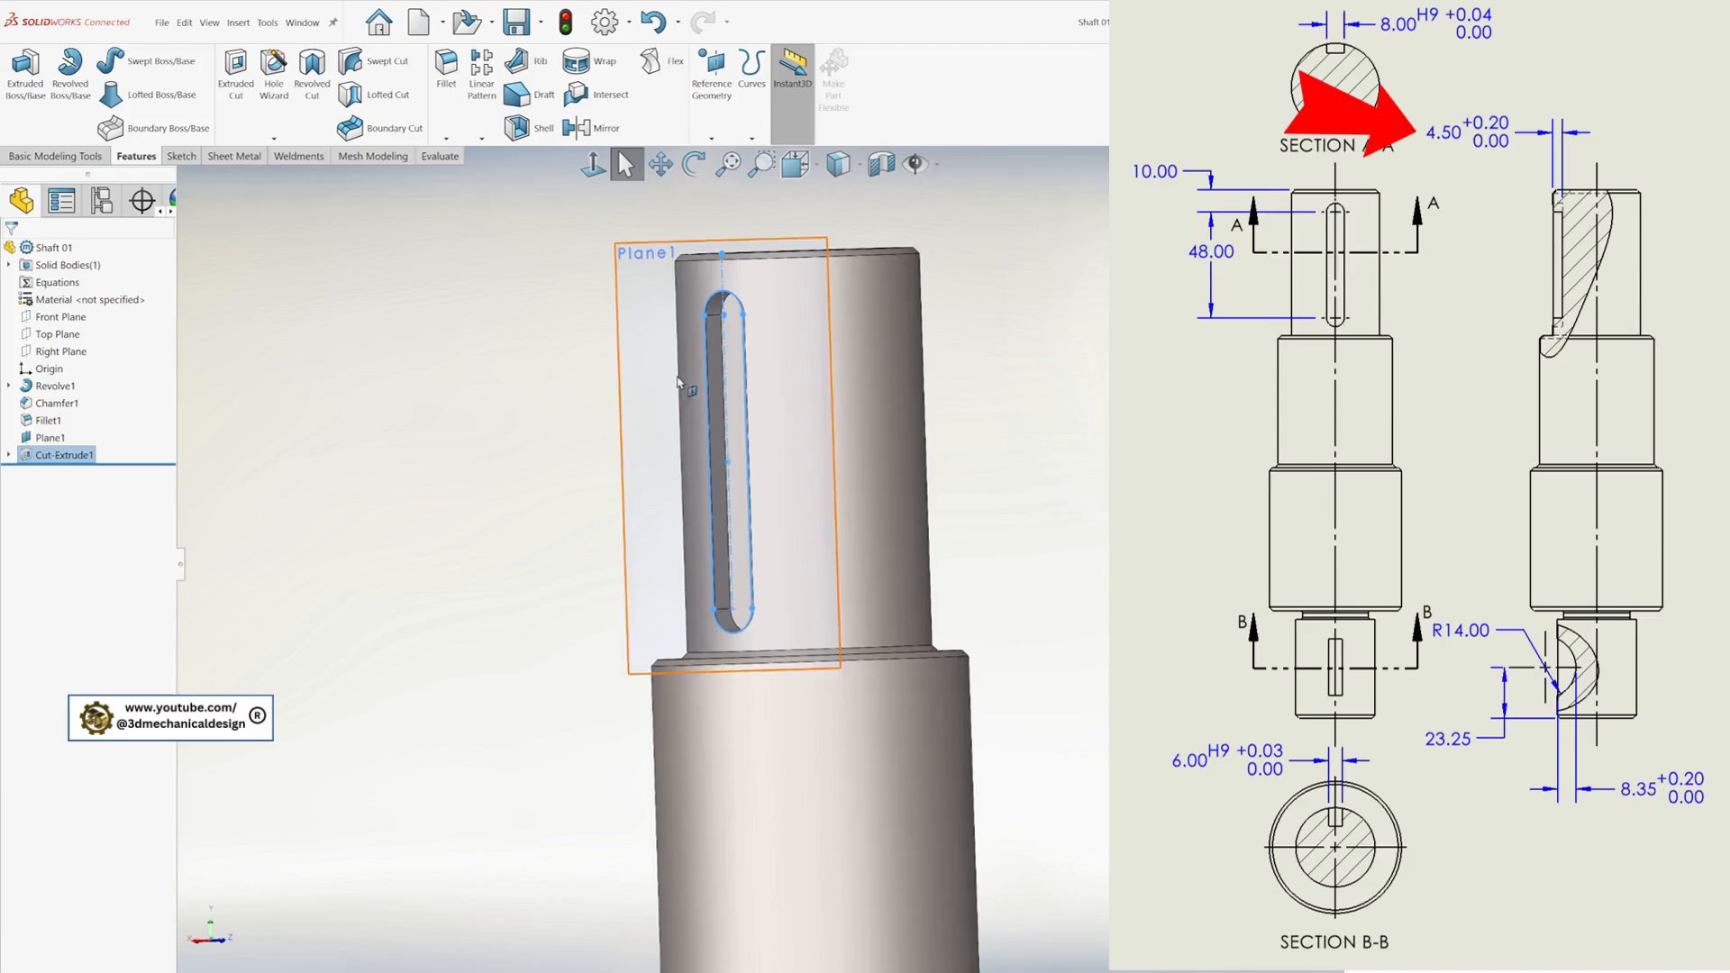
{"action": "left_click", "coordinate": [715, 356]}
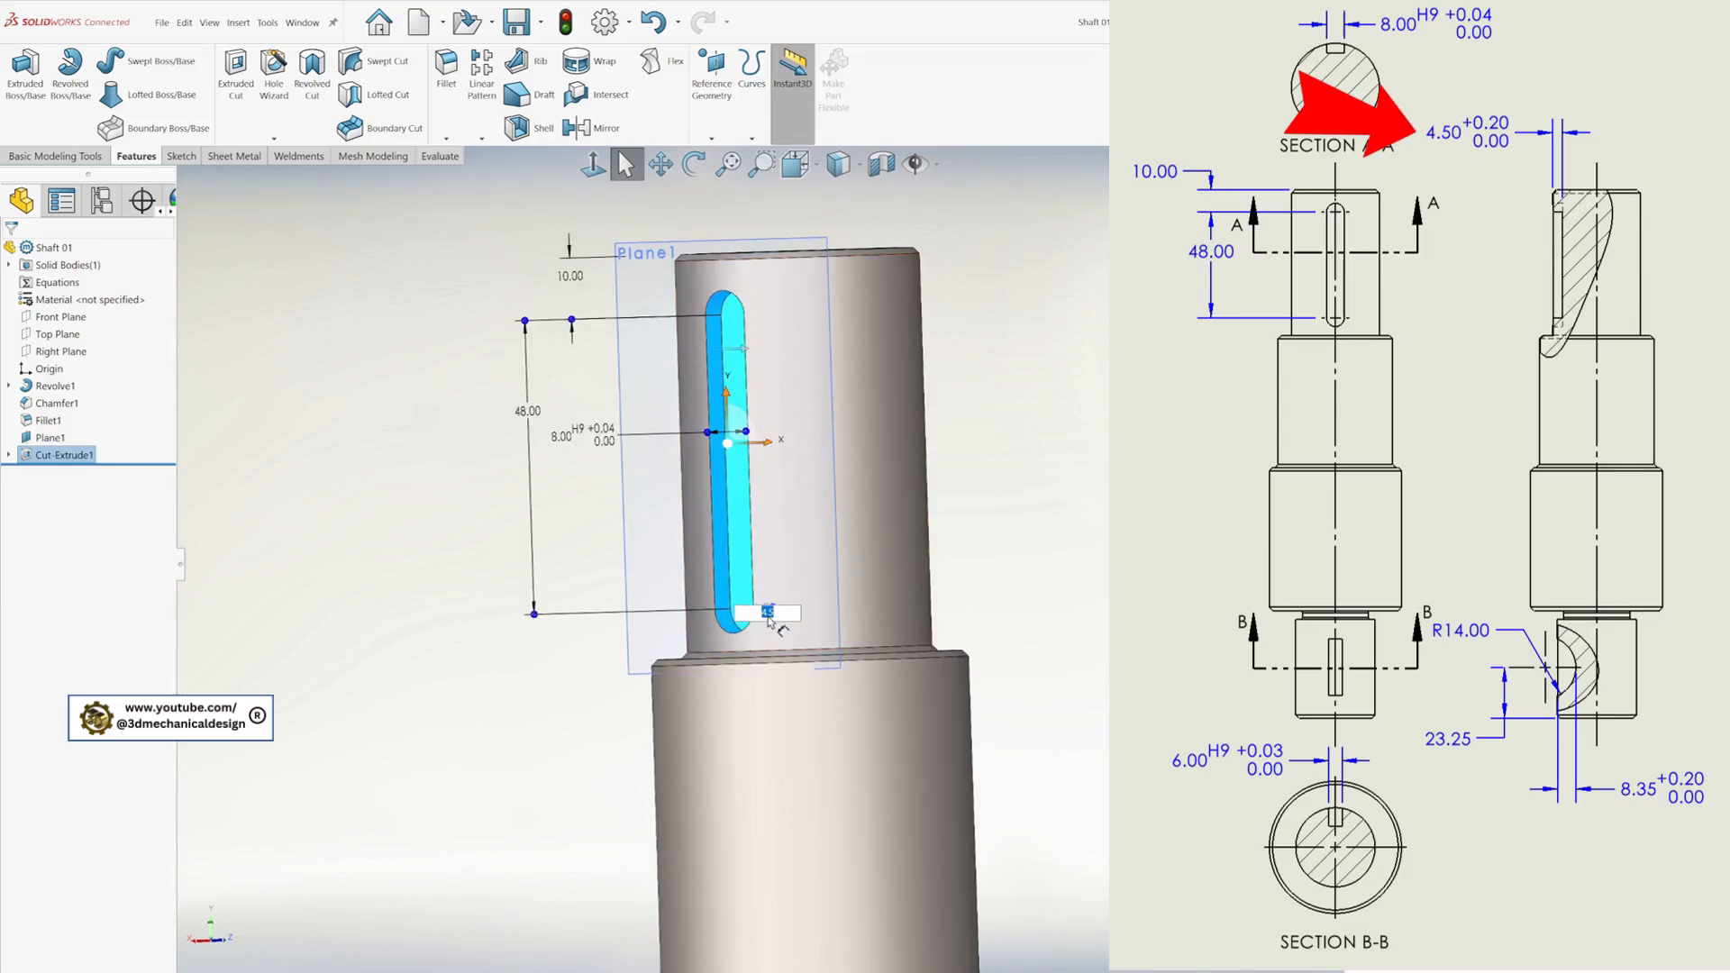
{"action": "left_click", "coordinate": [300, 570]}
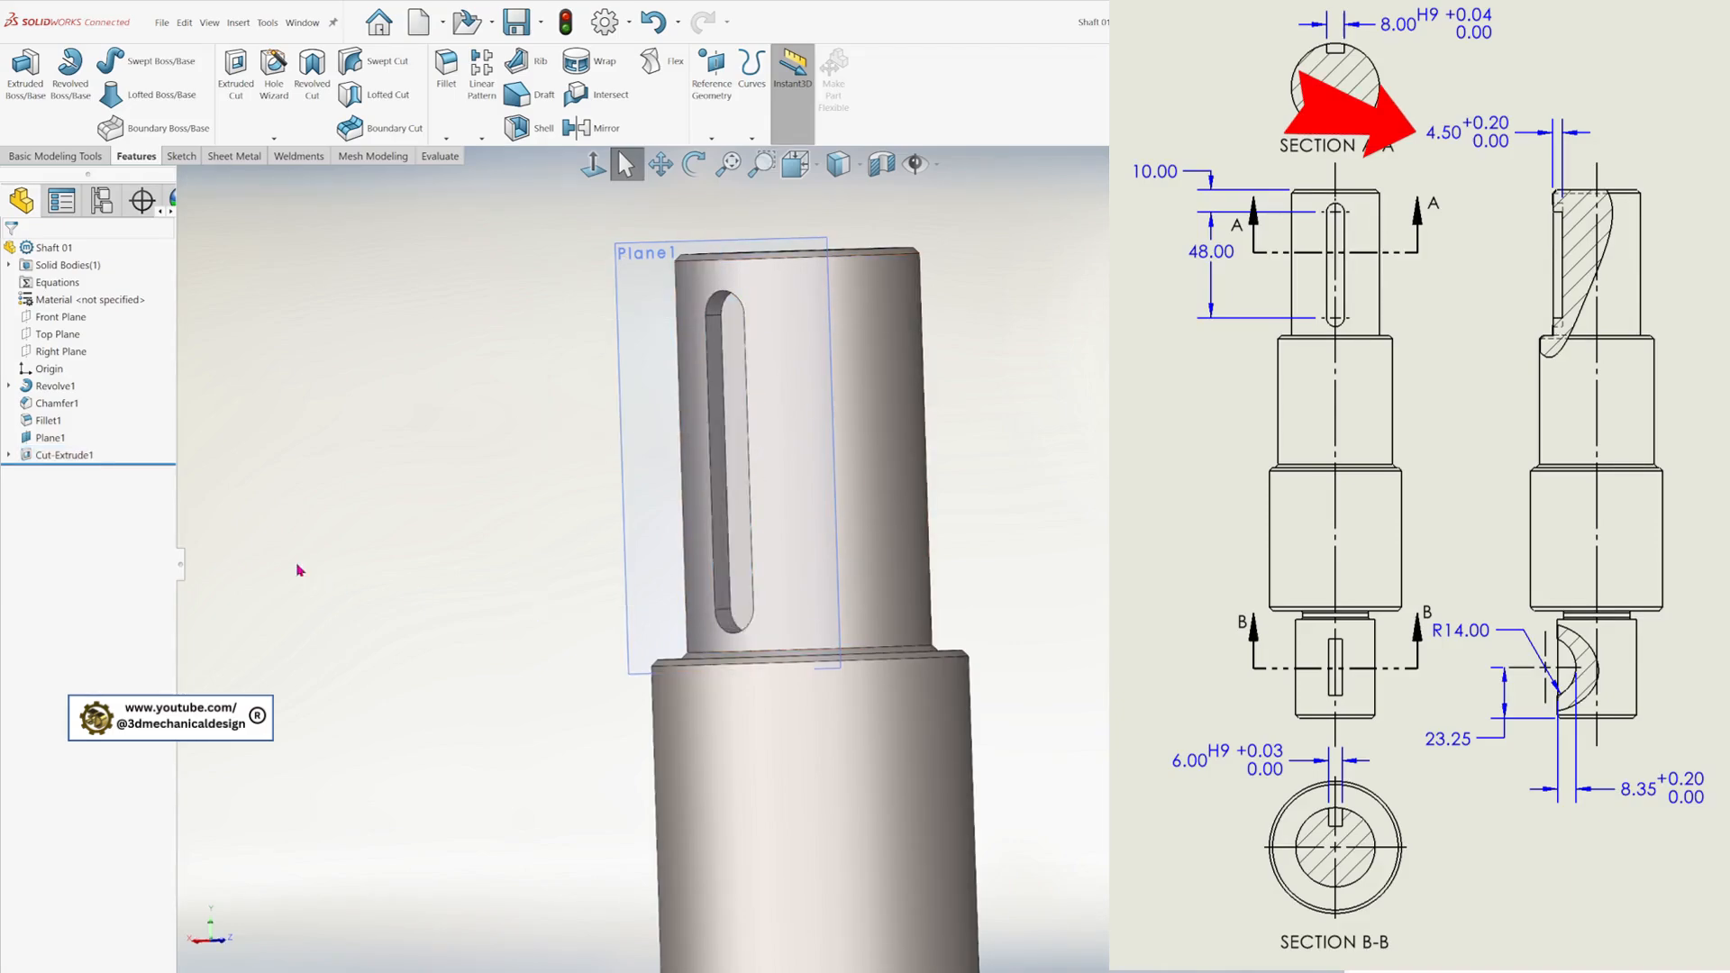
{"action": "right_click", "coordinate": [43, 461]}
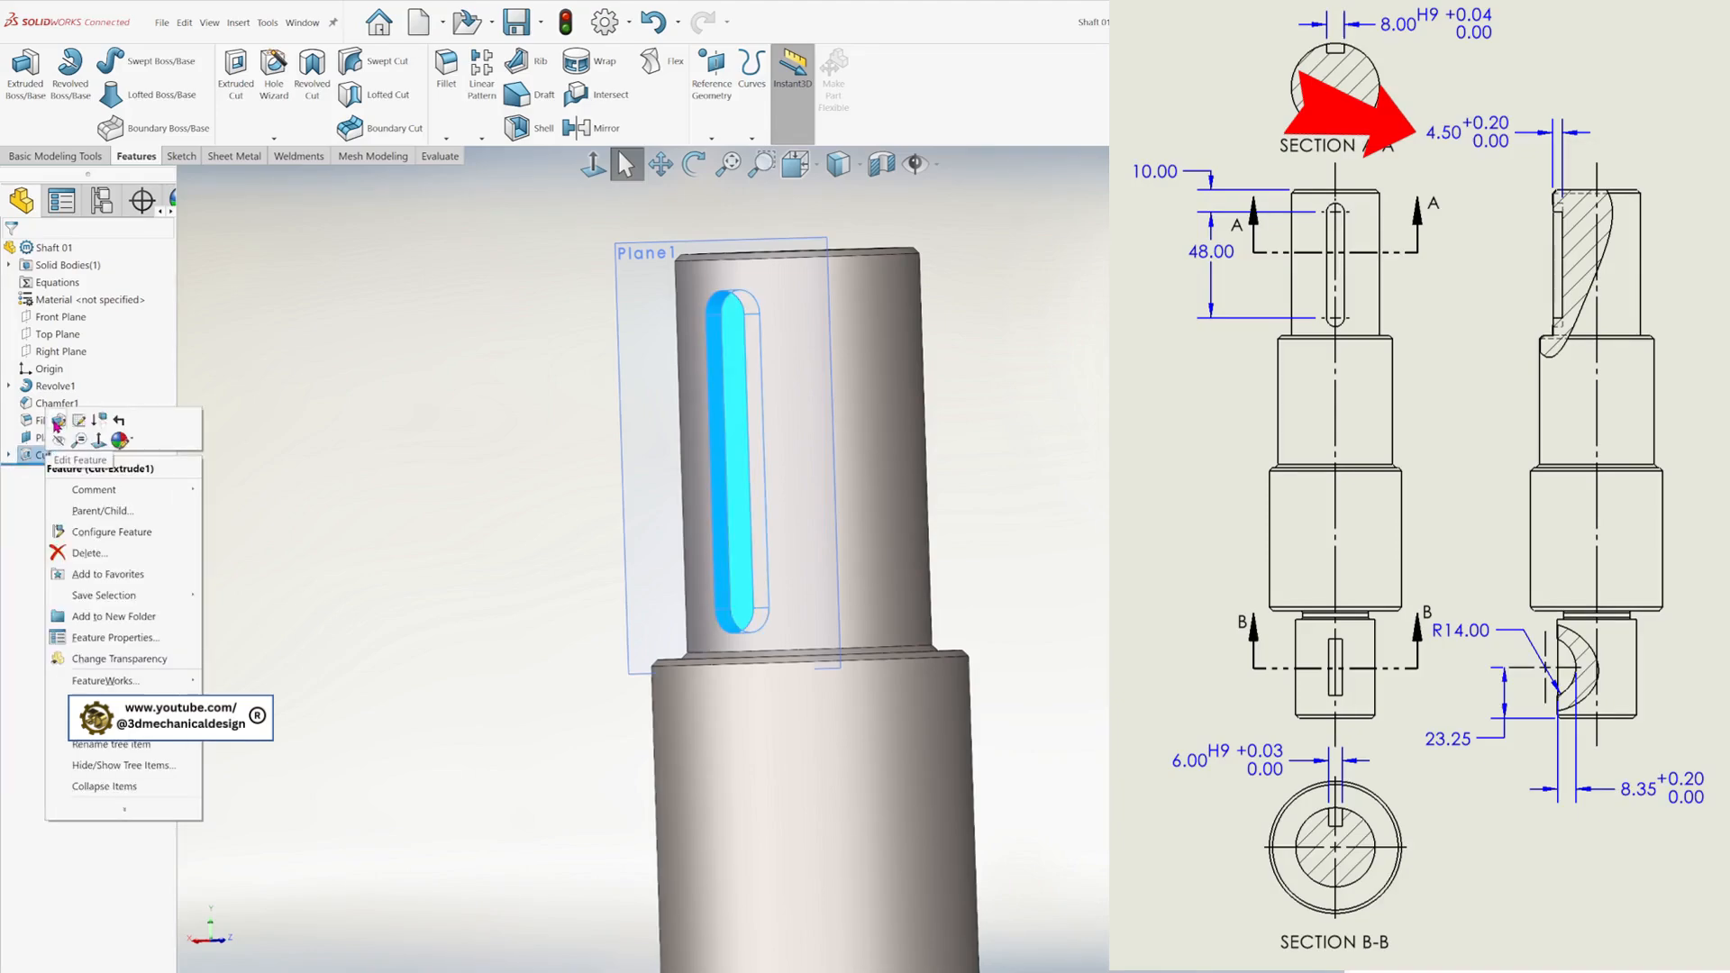
{"action": "left_click", "coordinate": [57, 422]}
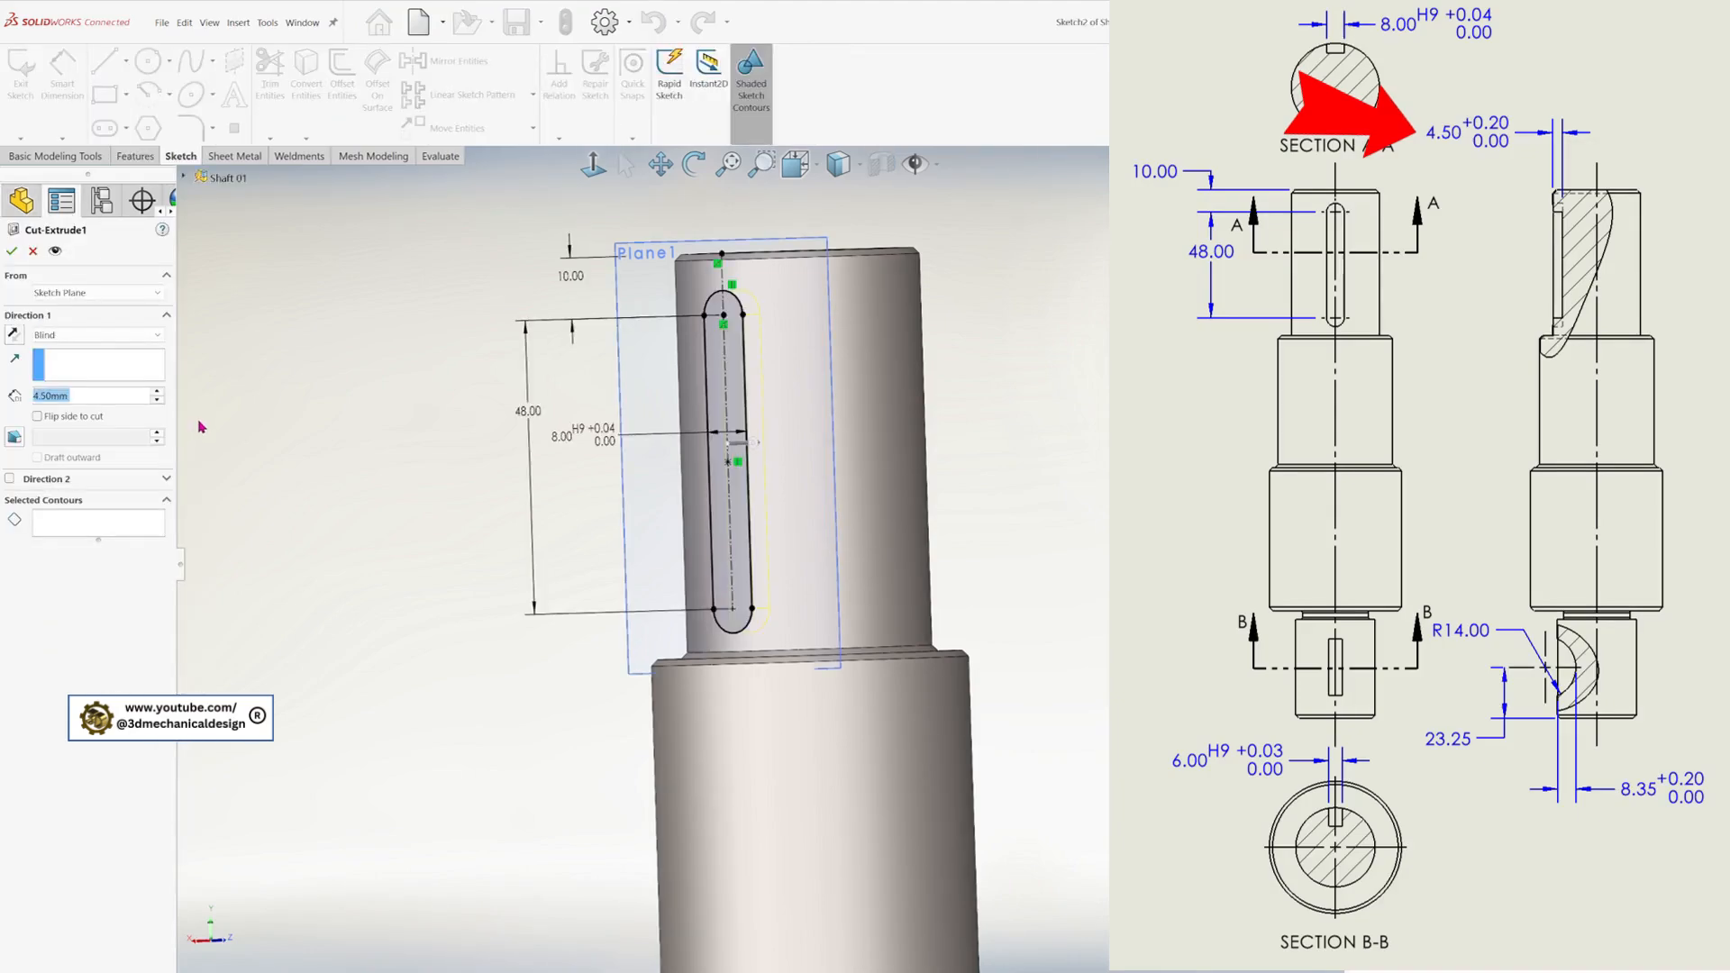
{"action": "left_click", "coordinate": [116, 336]}
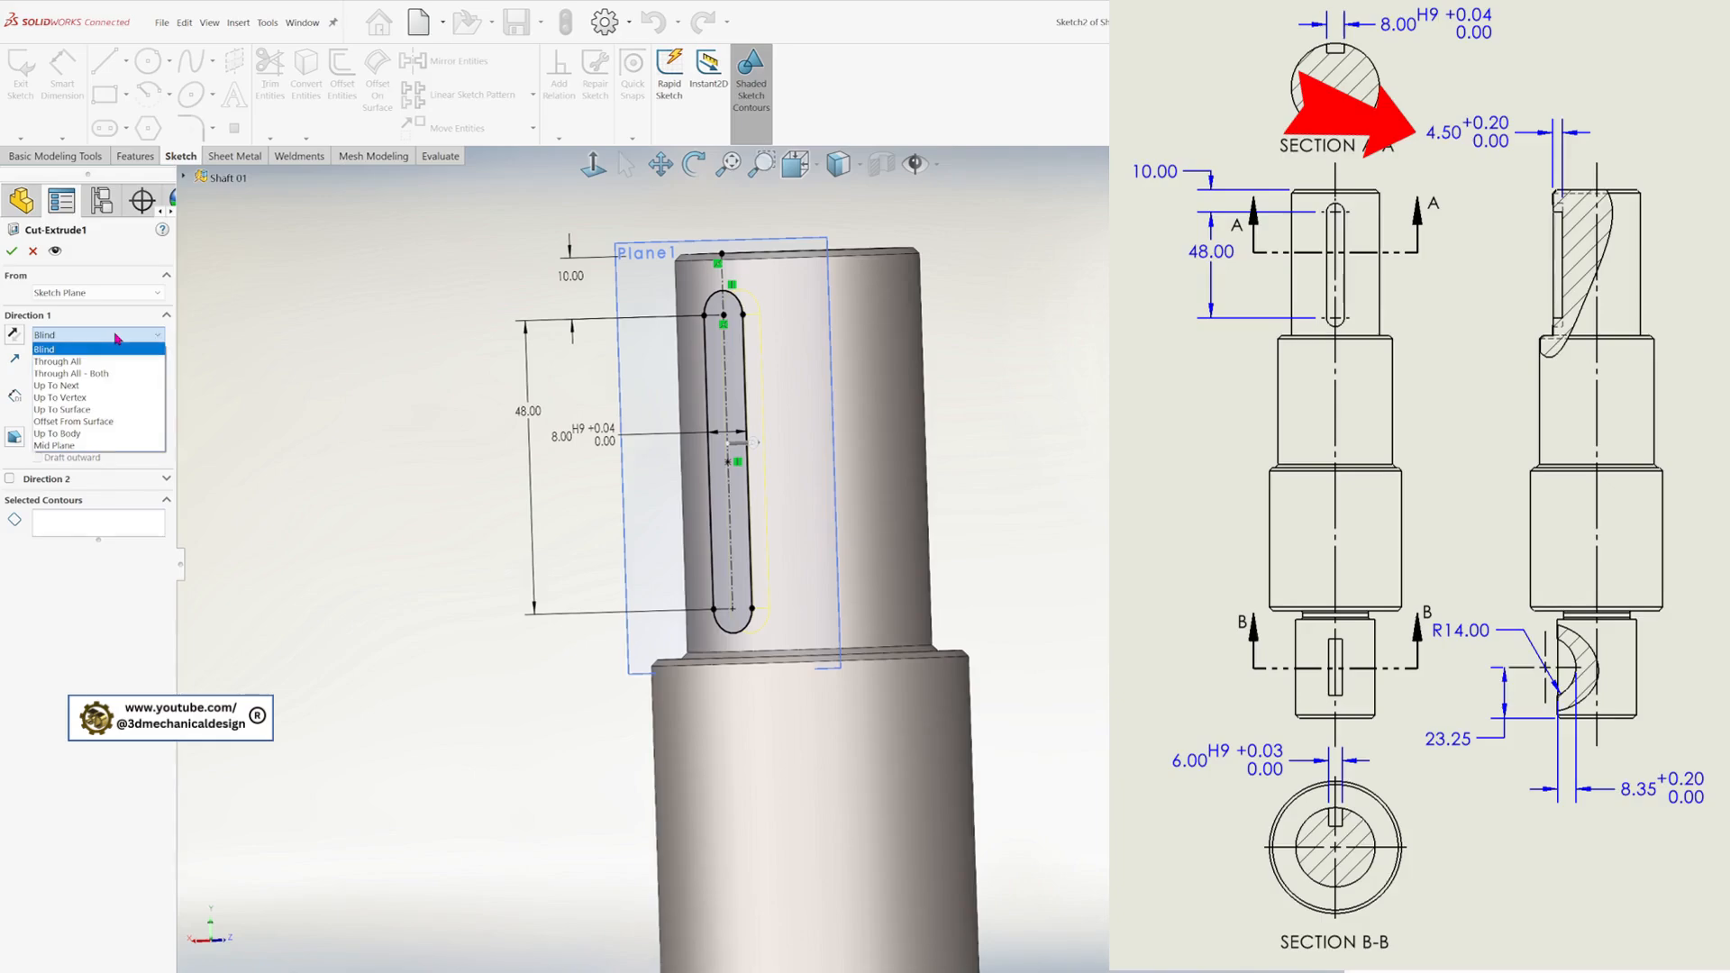
{"action": "left_click", "coordinate": [116, 348]}
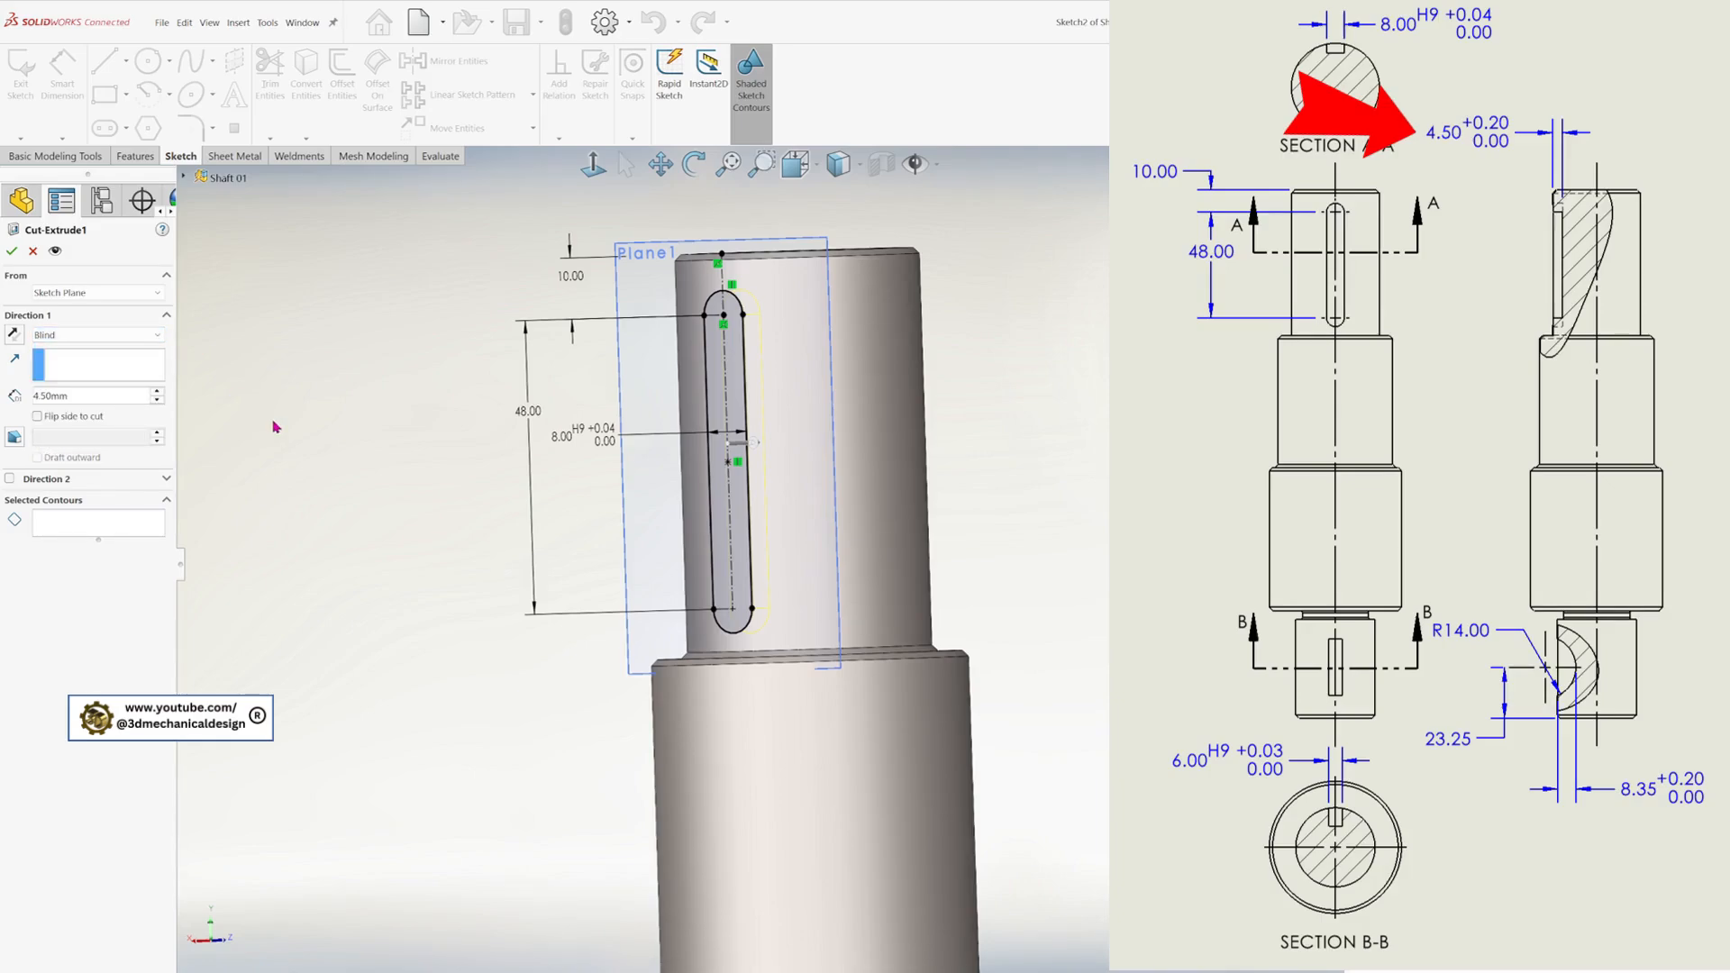
{"action": "left_click", "coordinate": [11, 254]}
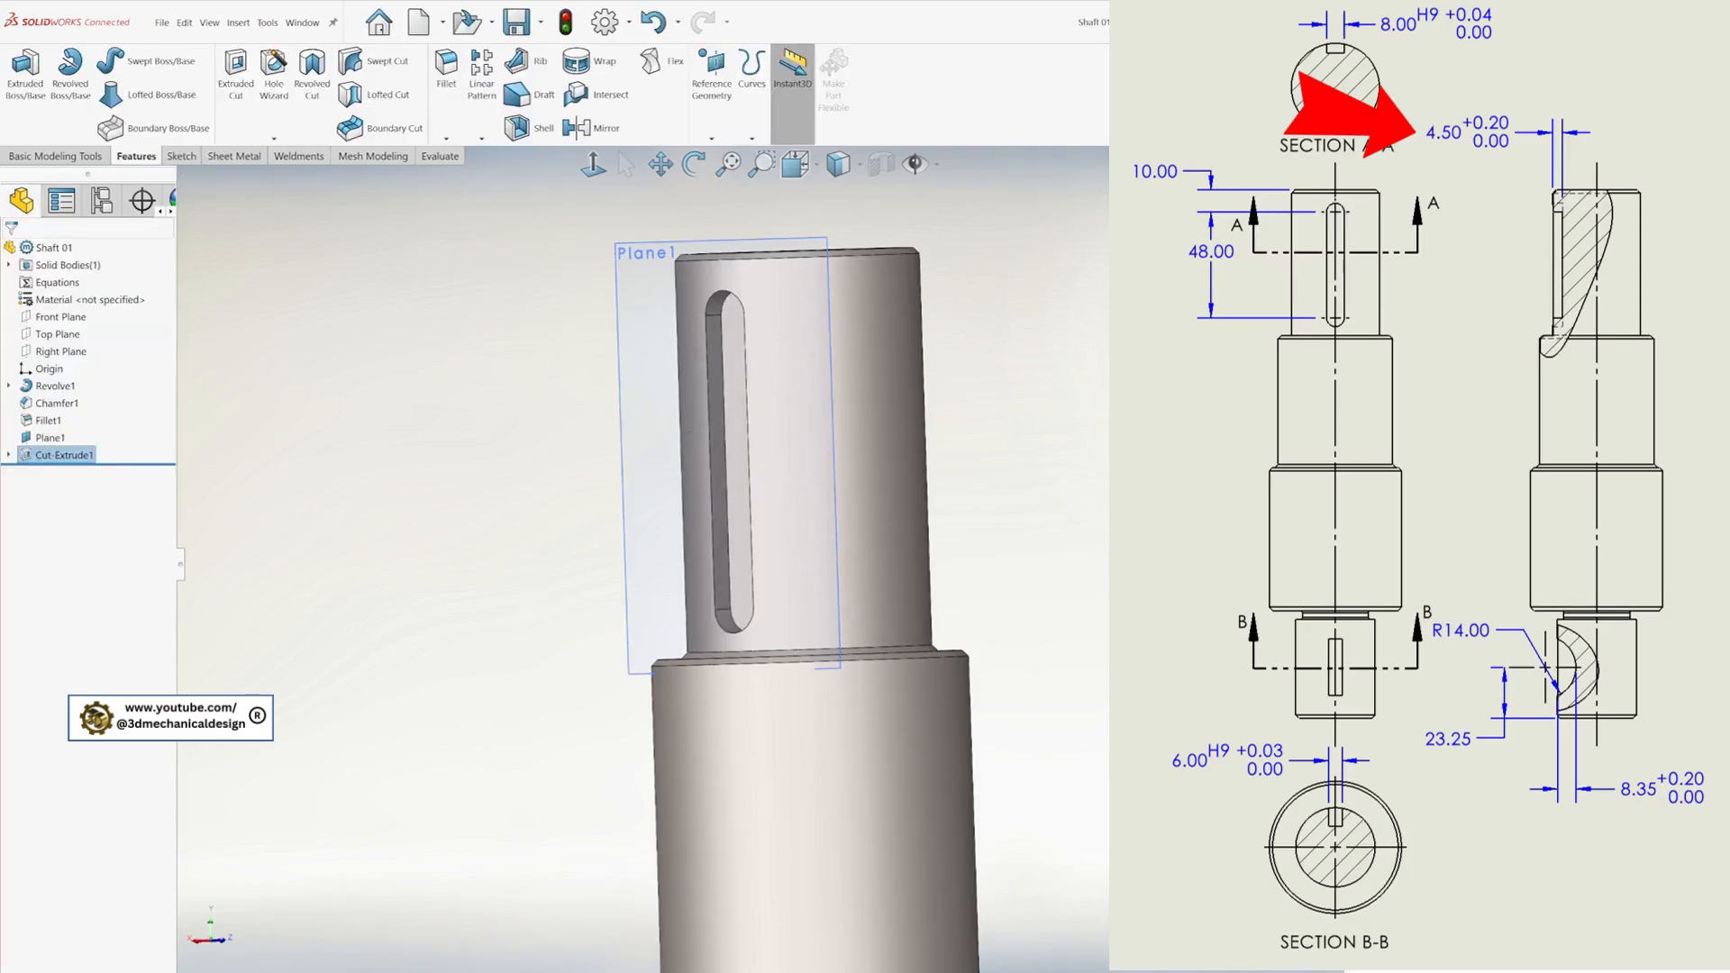
- Orient the view normal to the Right Plane and start a sketch on it for the lower keyway
{"action": "scroll", "coordinate": [1036, 550], "scroll_direction": "up", "scroll_amount": 1}
{"action": "middle_click_drag", "start_coordinate": [910, 634], "coordinate": [1207, 540]}
{"action": "middle_click_drag", "start_coordinate": [1045, 504], "coordinate": [1015, 529]}
{"action": "scroll", "coordinate": [854, 773], "scroll_direction": "up", "scroll_amount": 3}
{"action": "middle_click_drag", "start_coordinate": [854, 773], "coordinate": [505, 530]}
{"action": "scroll", "coordinate": [892, 739], "scroll_direction": "down", "scroll_amount": 3}
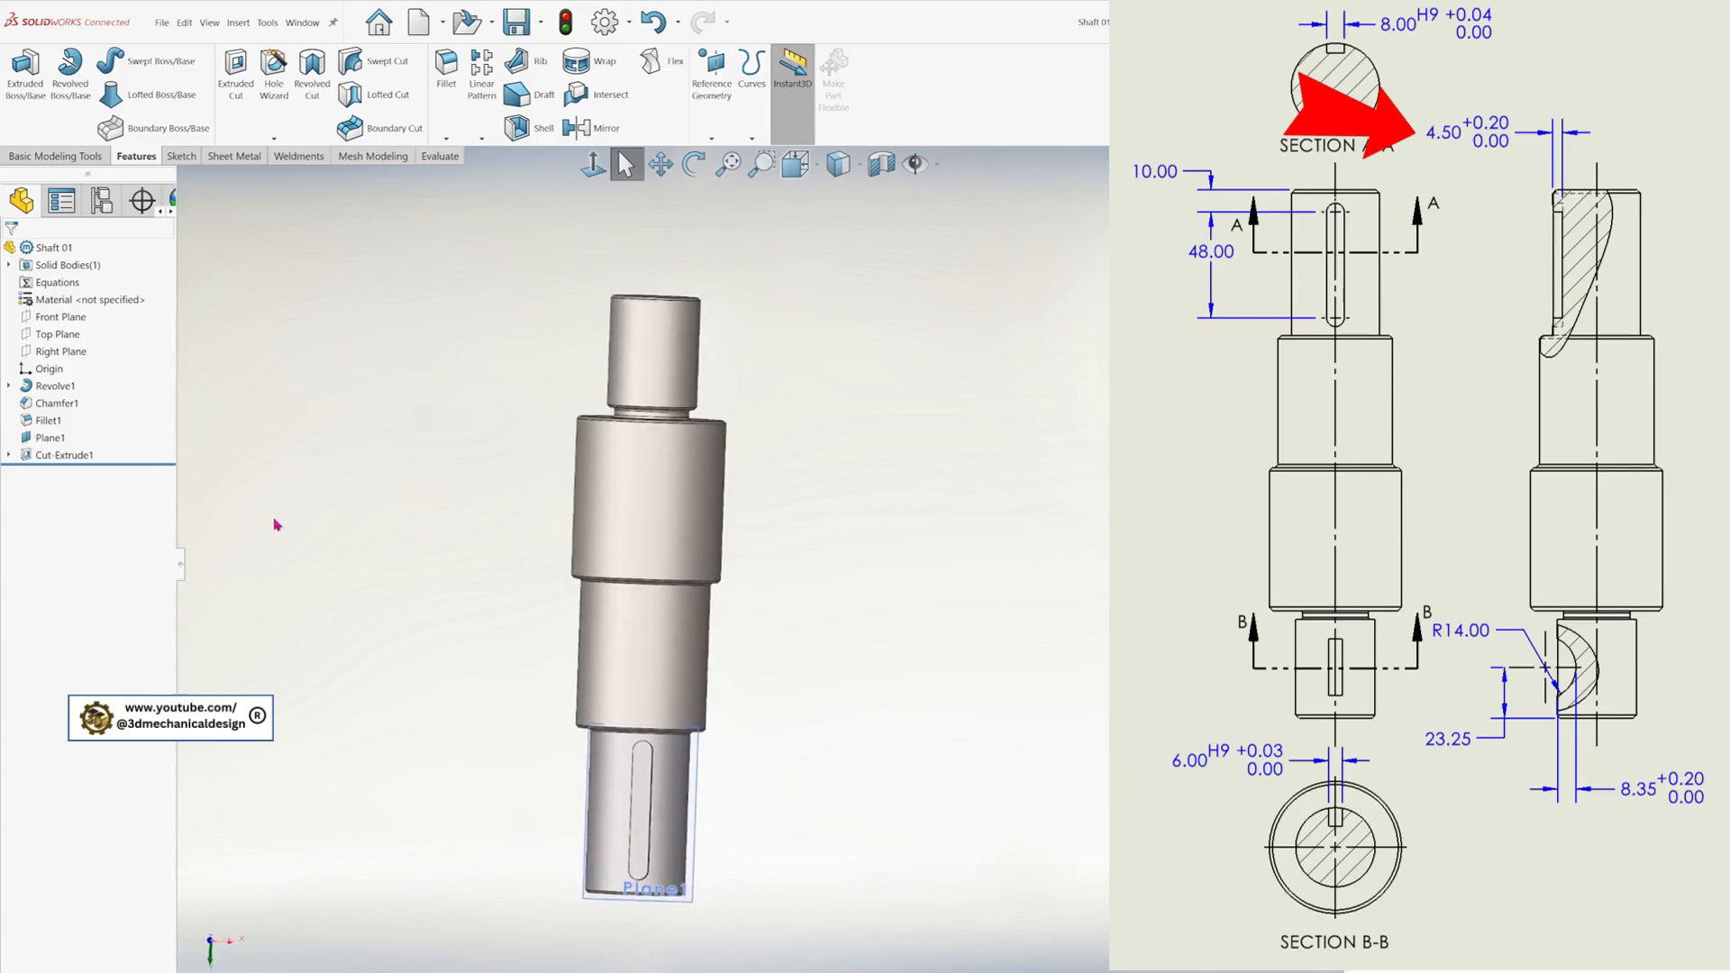
{"action": "left_click", "coordinate": [65, 352]}
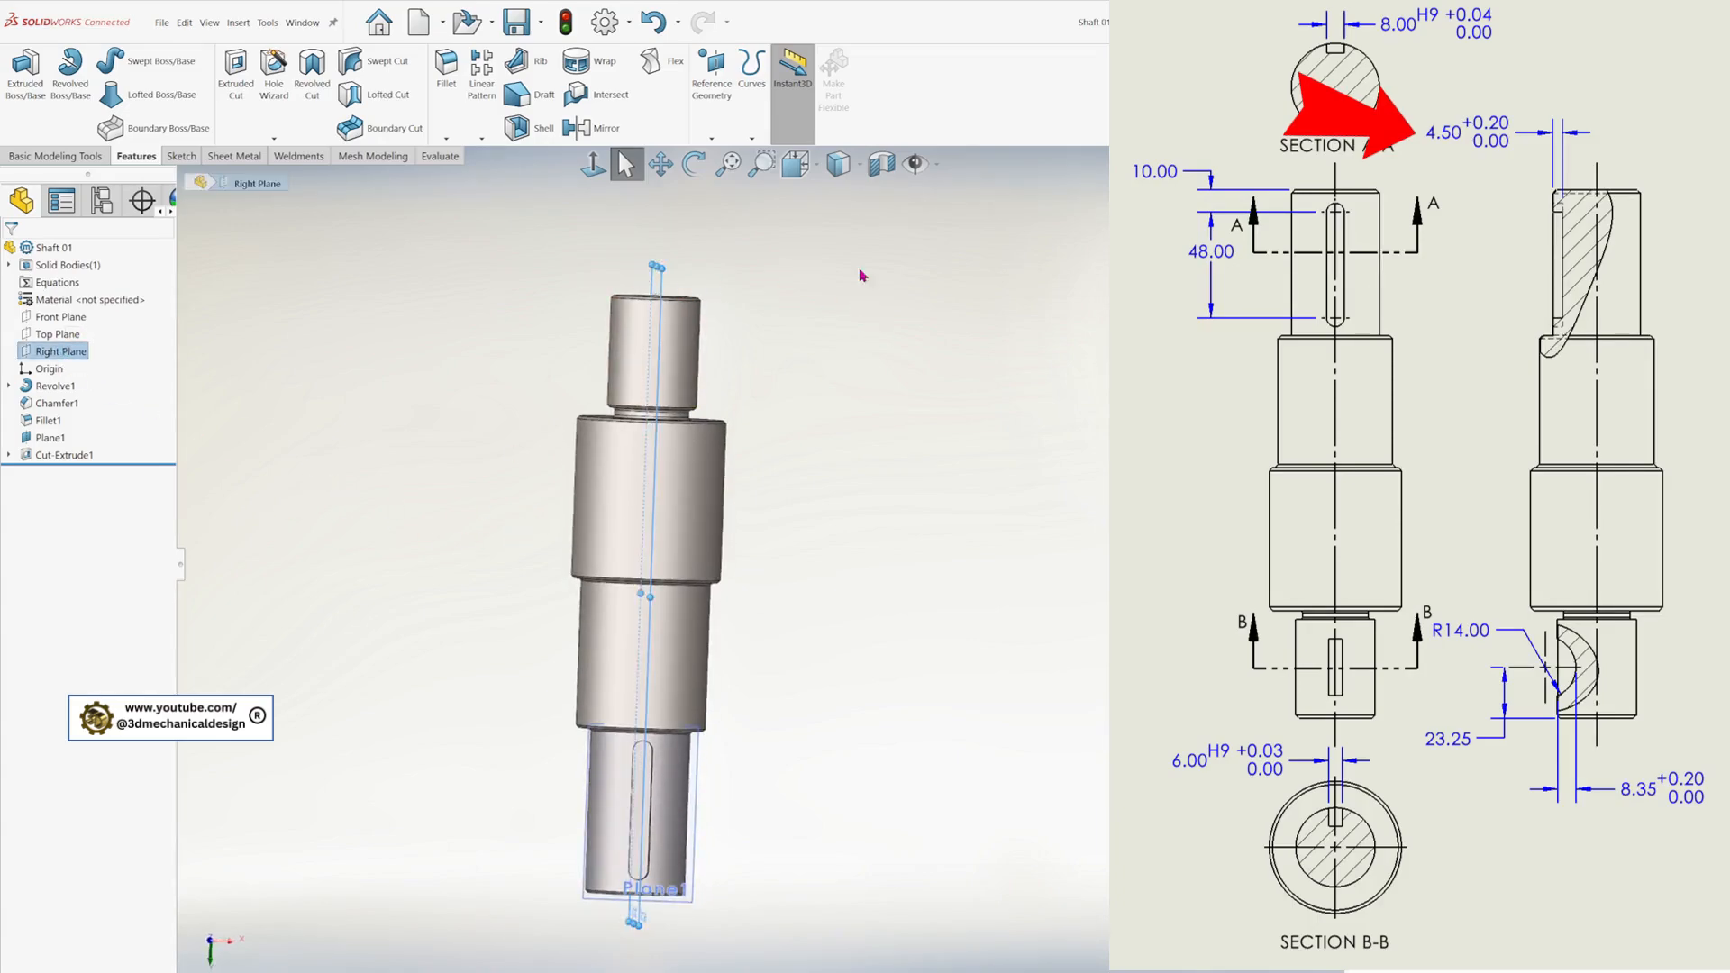
{"action": "left_click", "coordinate": [593, 166]}
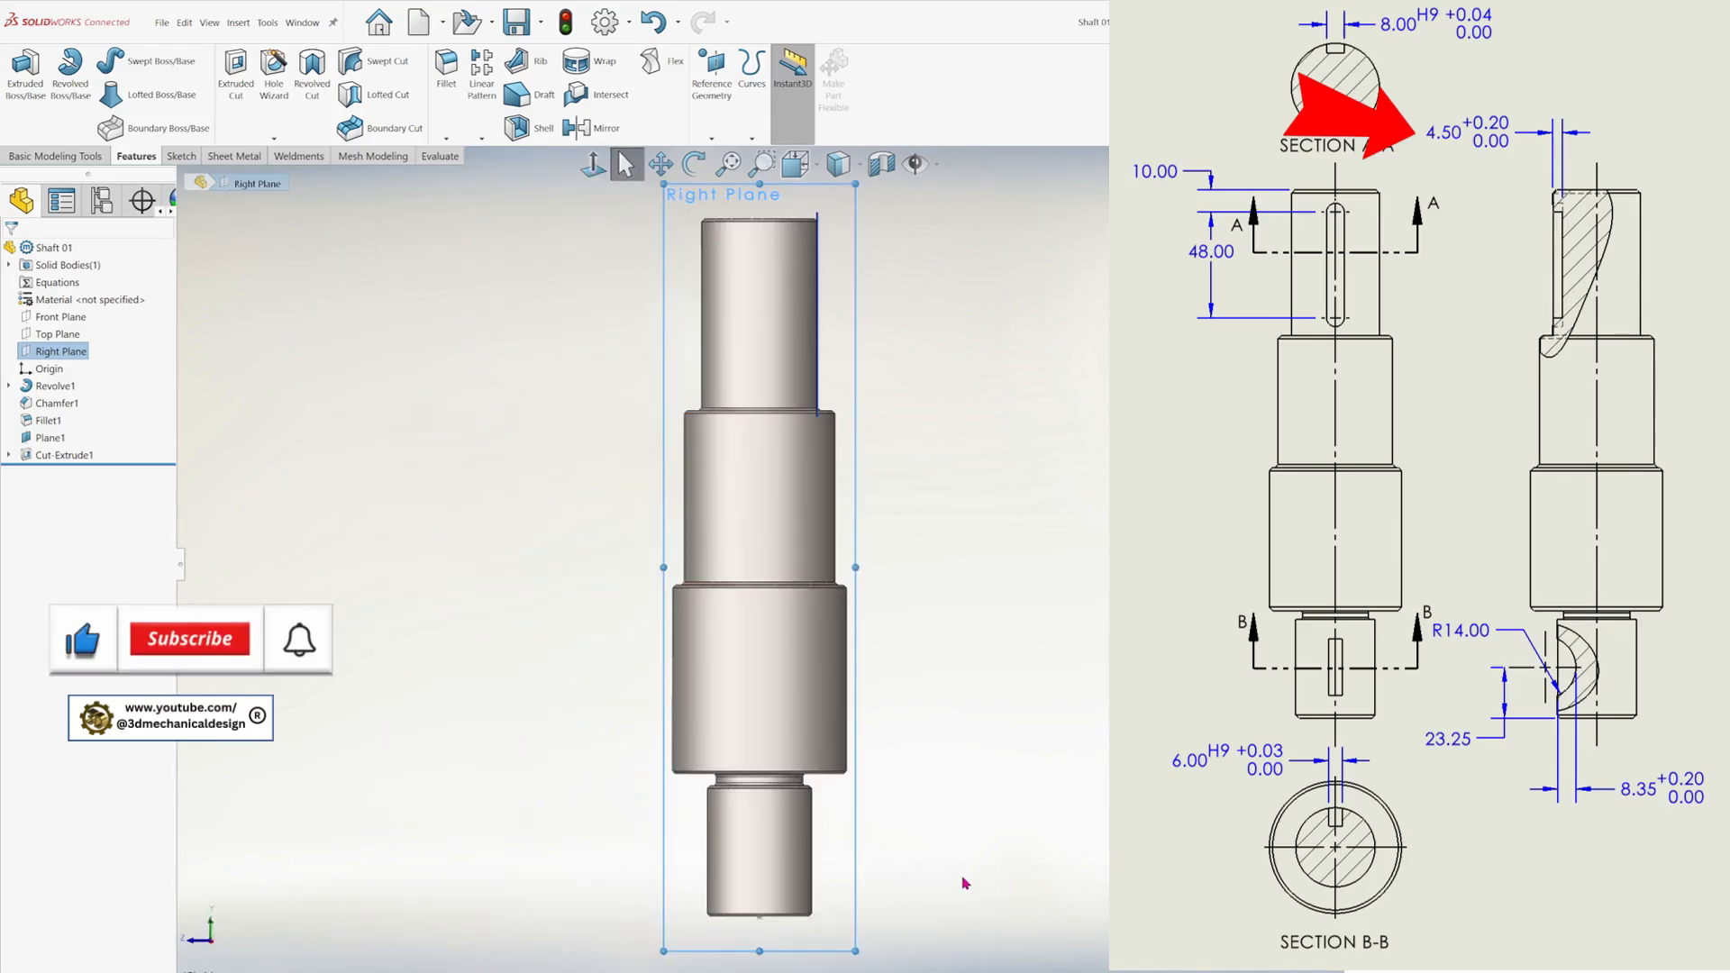
{"action": "scroll", "coordinate": [950, 874], "scroll_direction": "down", "scroll_amount": 1}
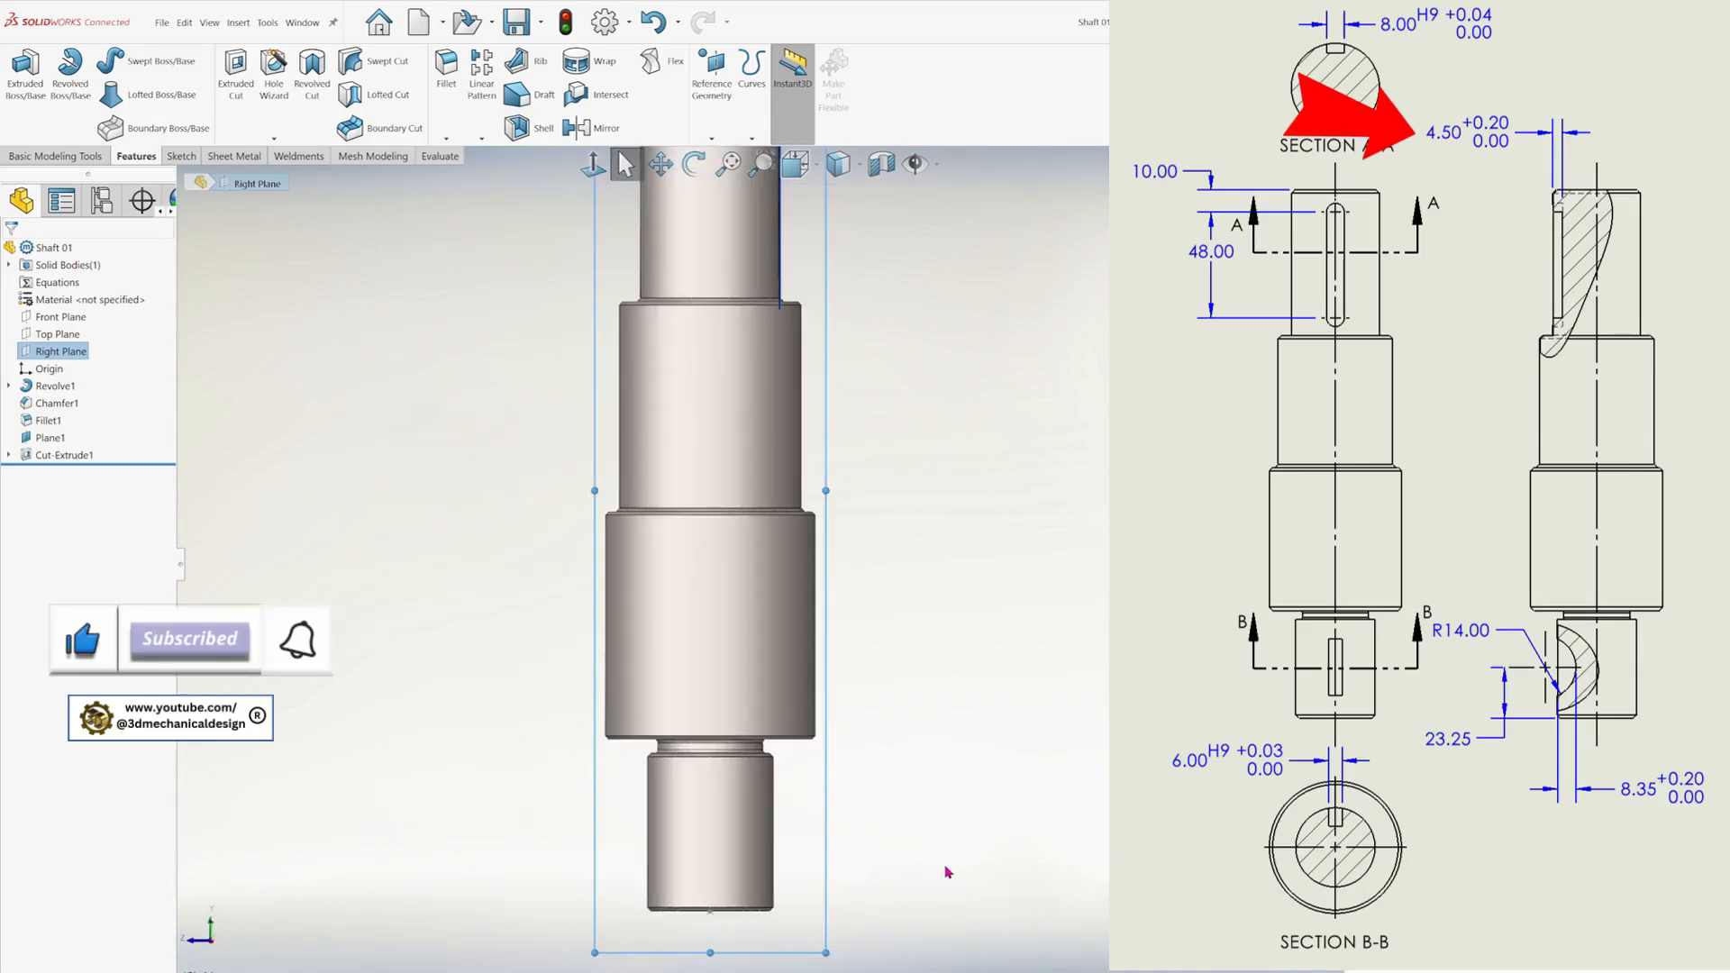
{"action": "right_click", "coordinate": [929, 786]}
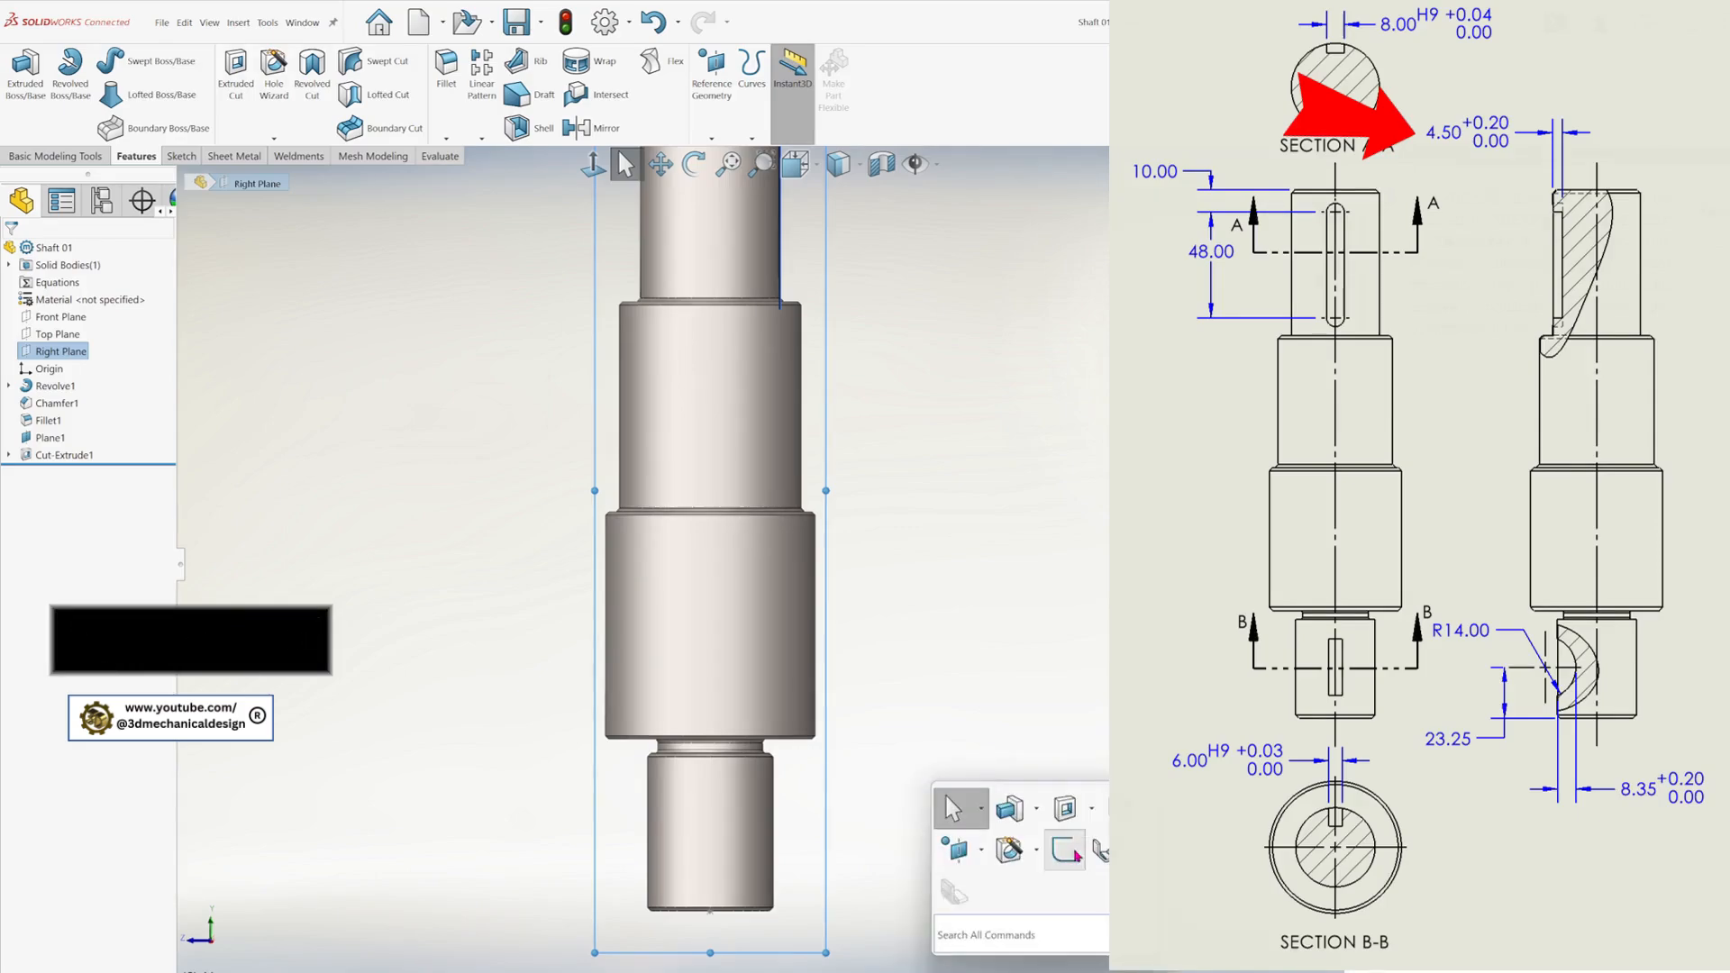
{"action": "left_click", "coordinate": [1012, 838]}
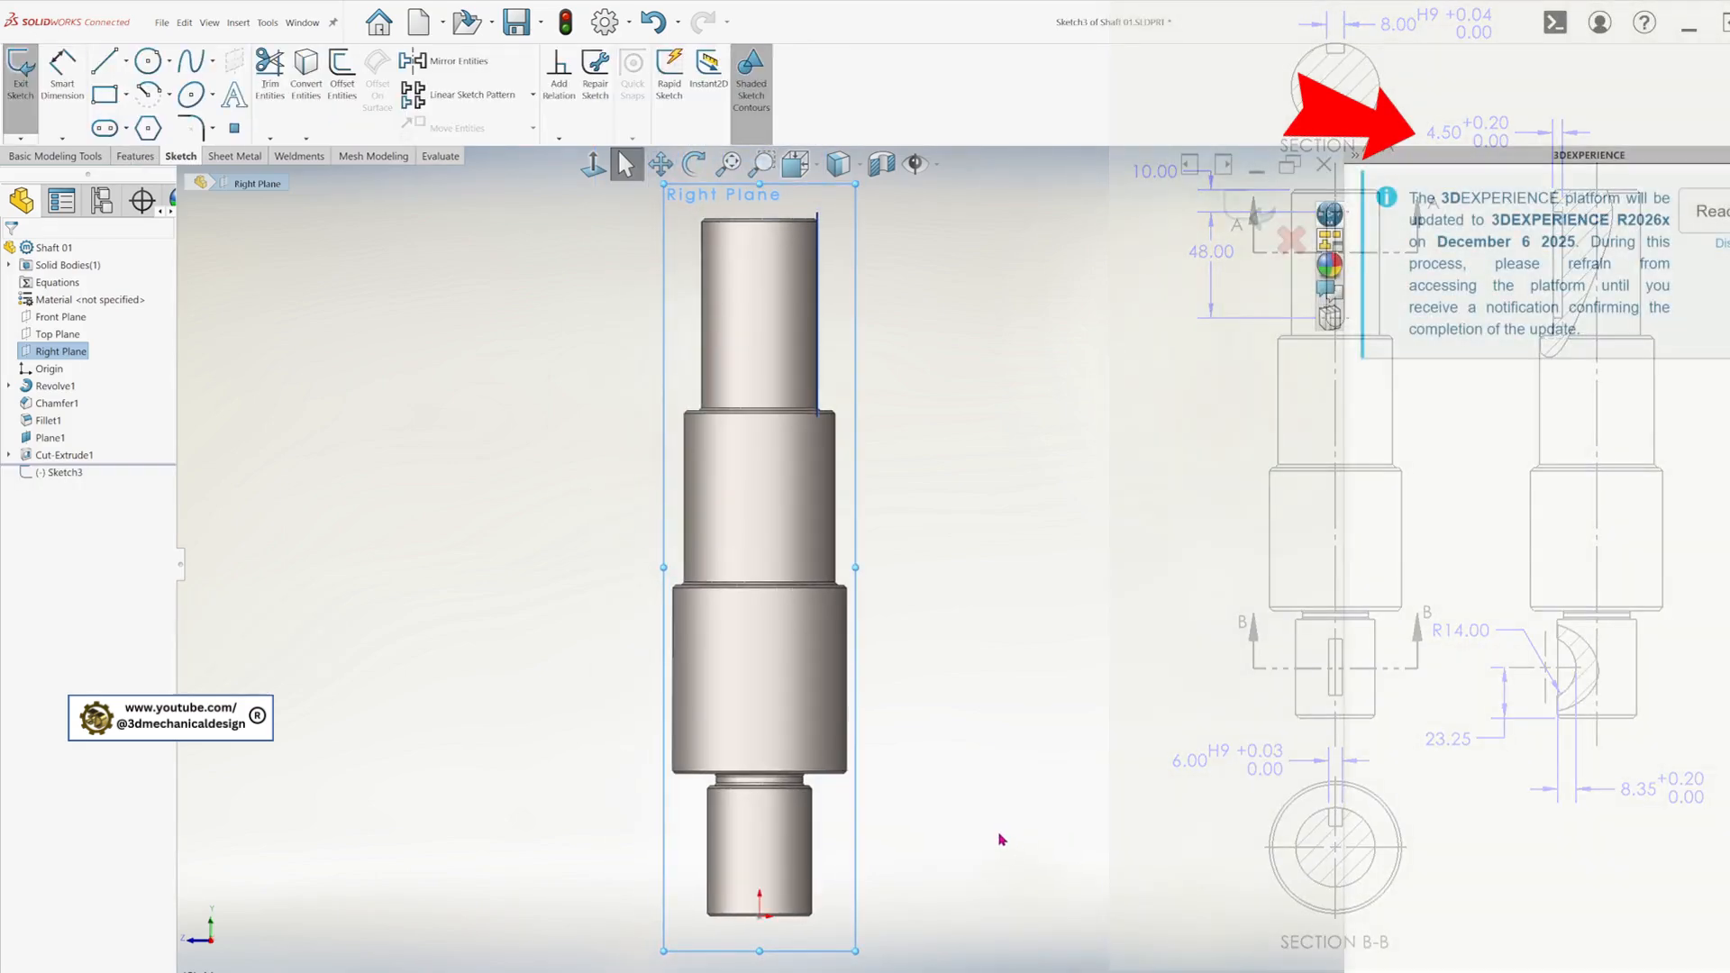
- Sketch a circle about 34.5 mm in diameter, centred just outside the lower shaft section and overlapping its side
{"action": "key", "text": "s"}
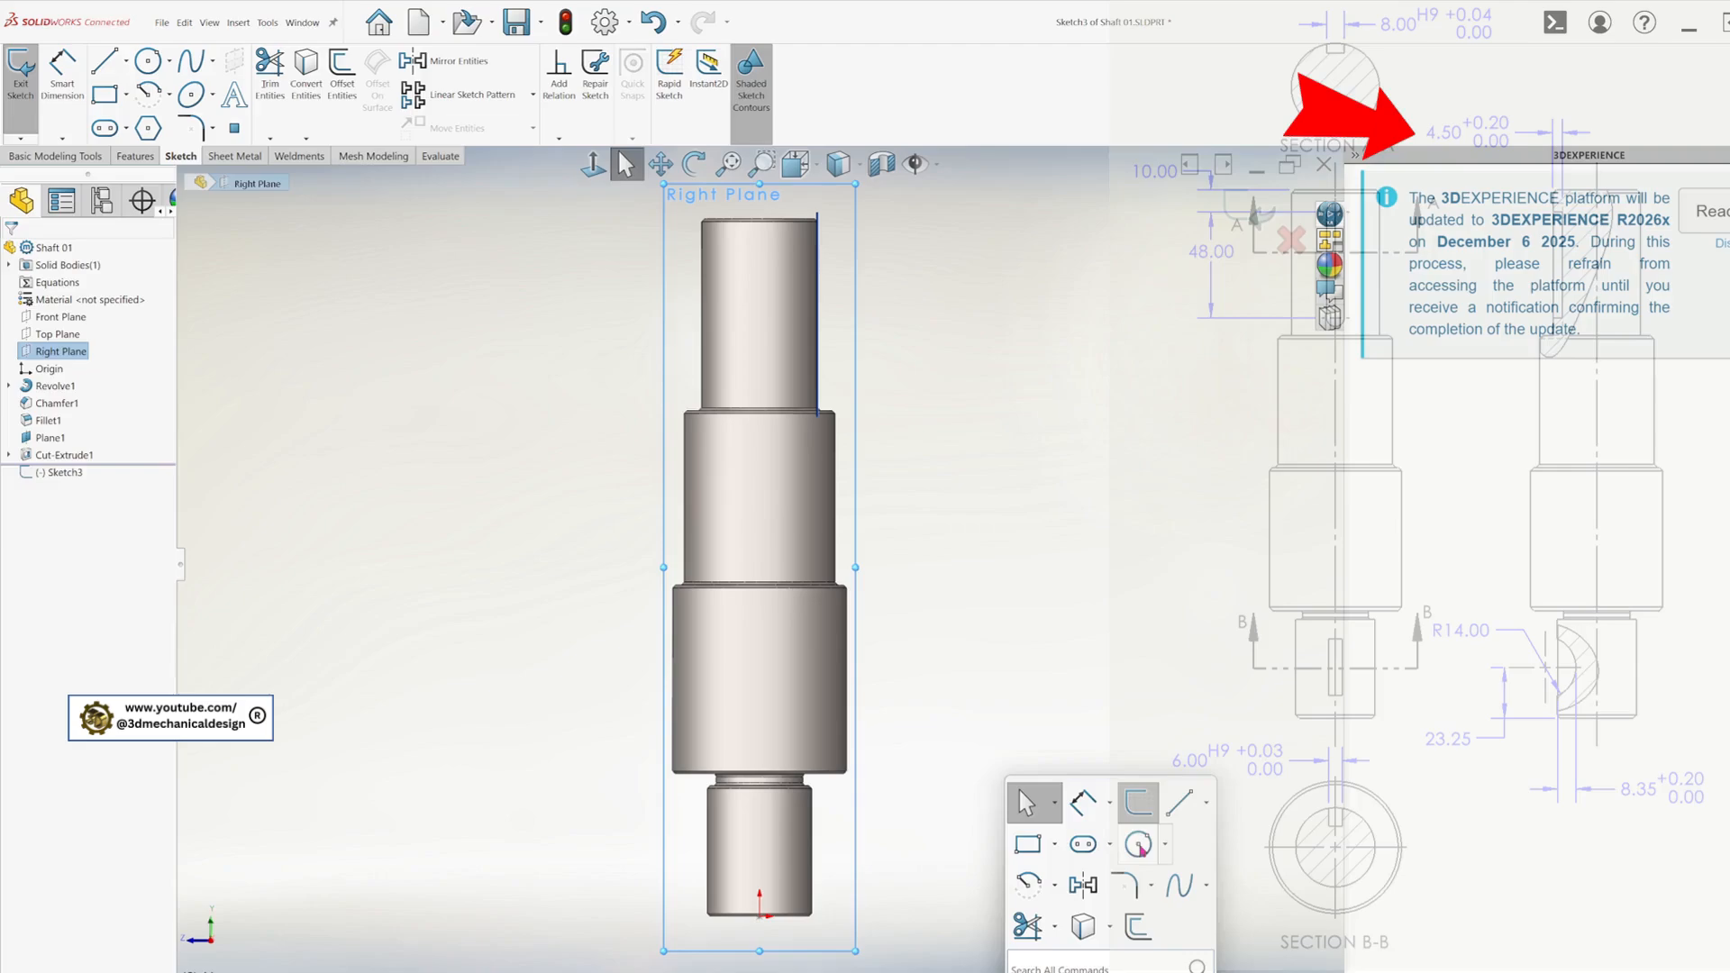
{"action": "left_click", "coordinate": [1140, 850]}
{"action": "left_click", "coordinate": [833, 848]}
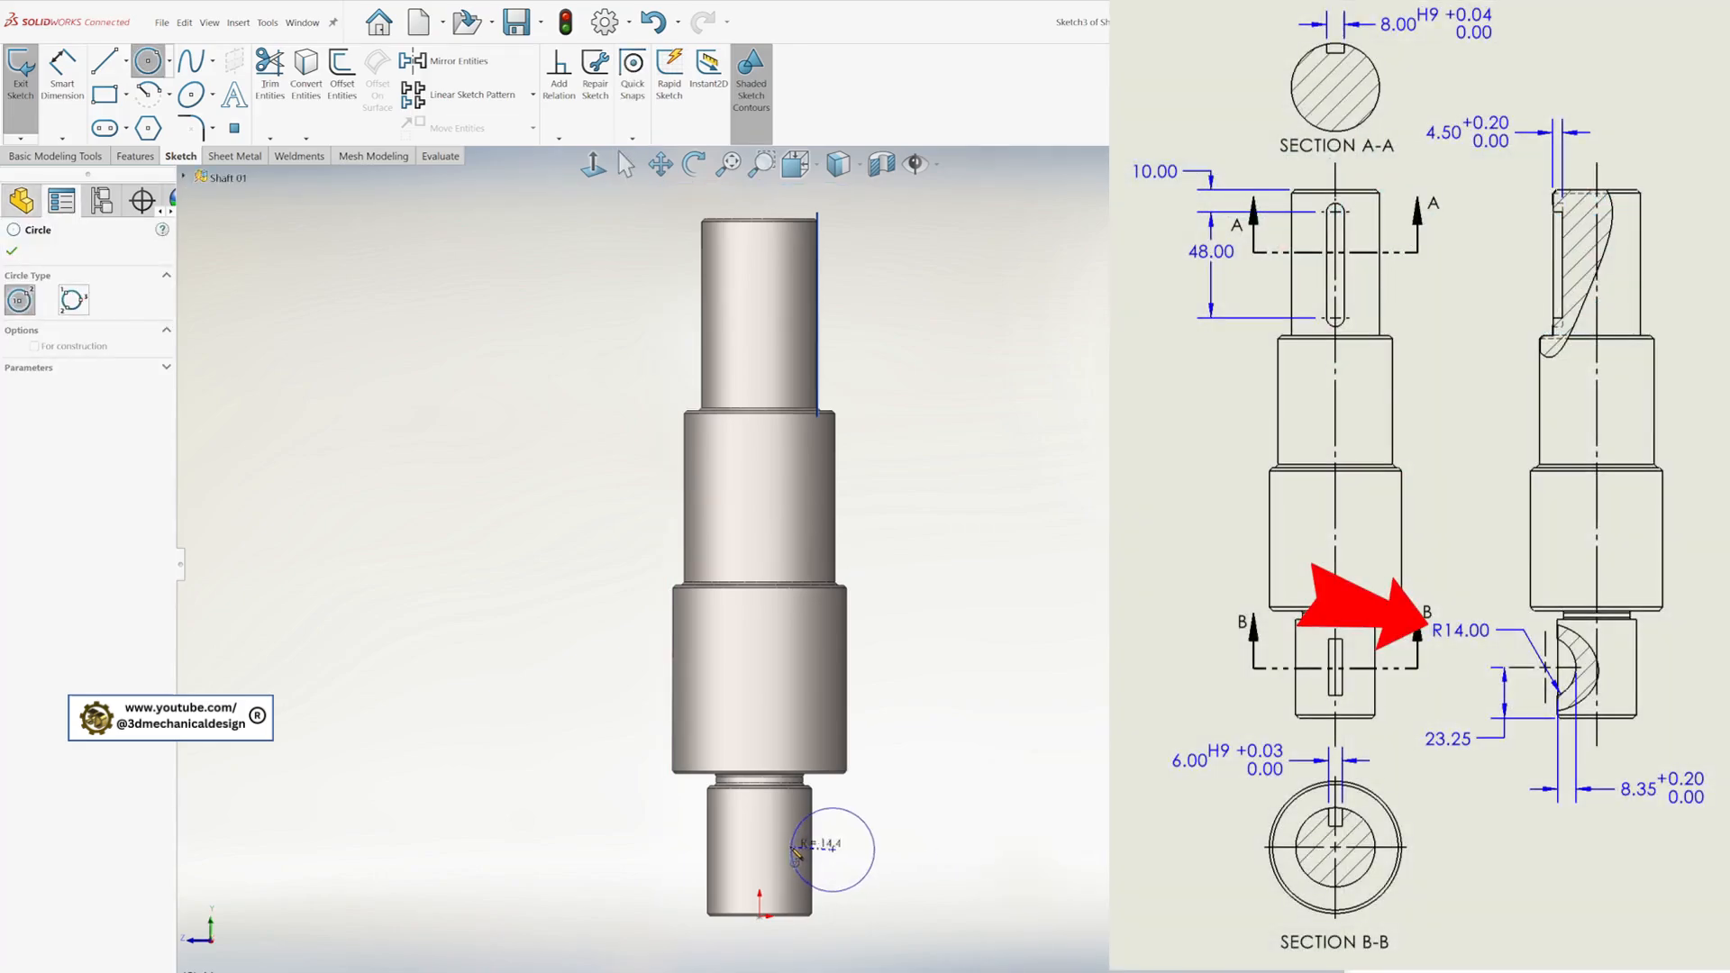
{"action": "left_click", "coordinate": [782, 848]}
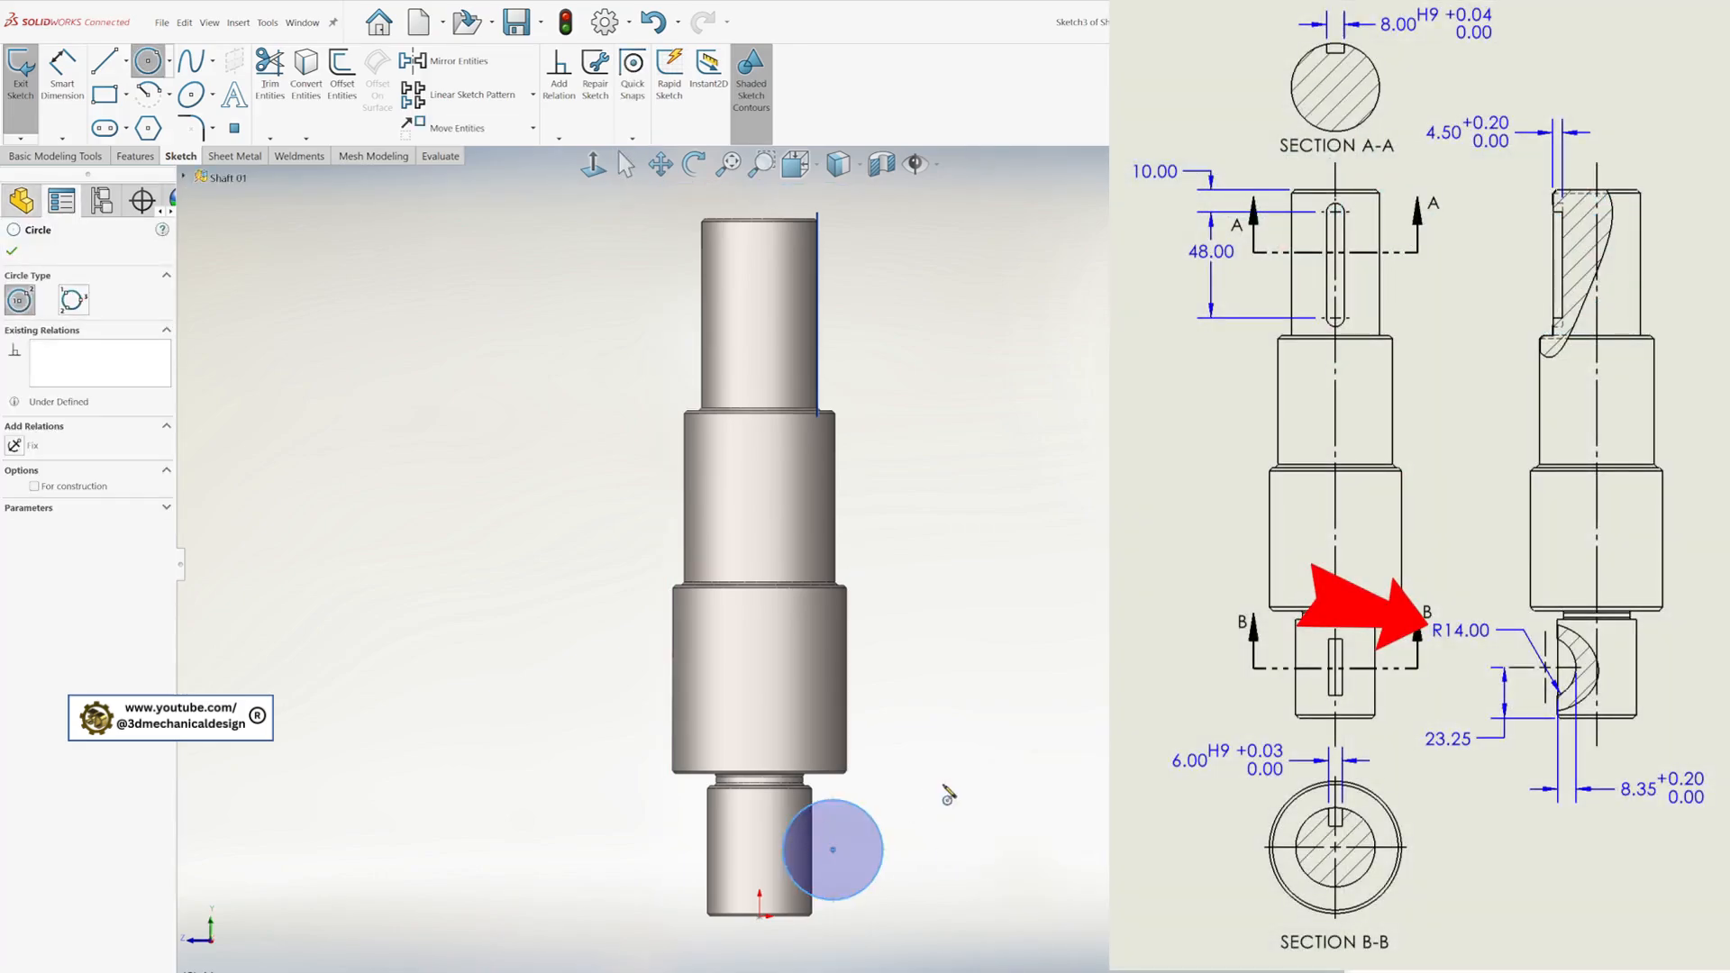
- Dimension the circle's diameter as 28 mm
{"action": "key", "text": "s"}
{"action": "left_click", "coordinate": [1067, 796]}
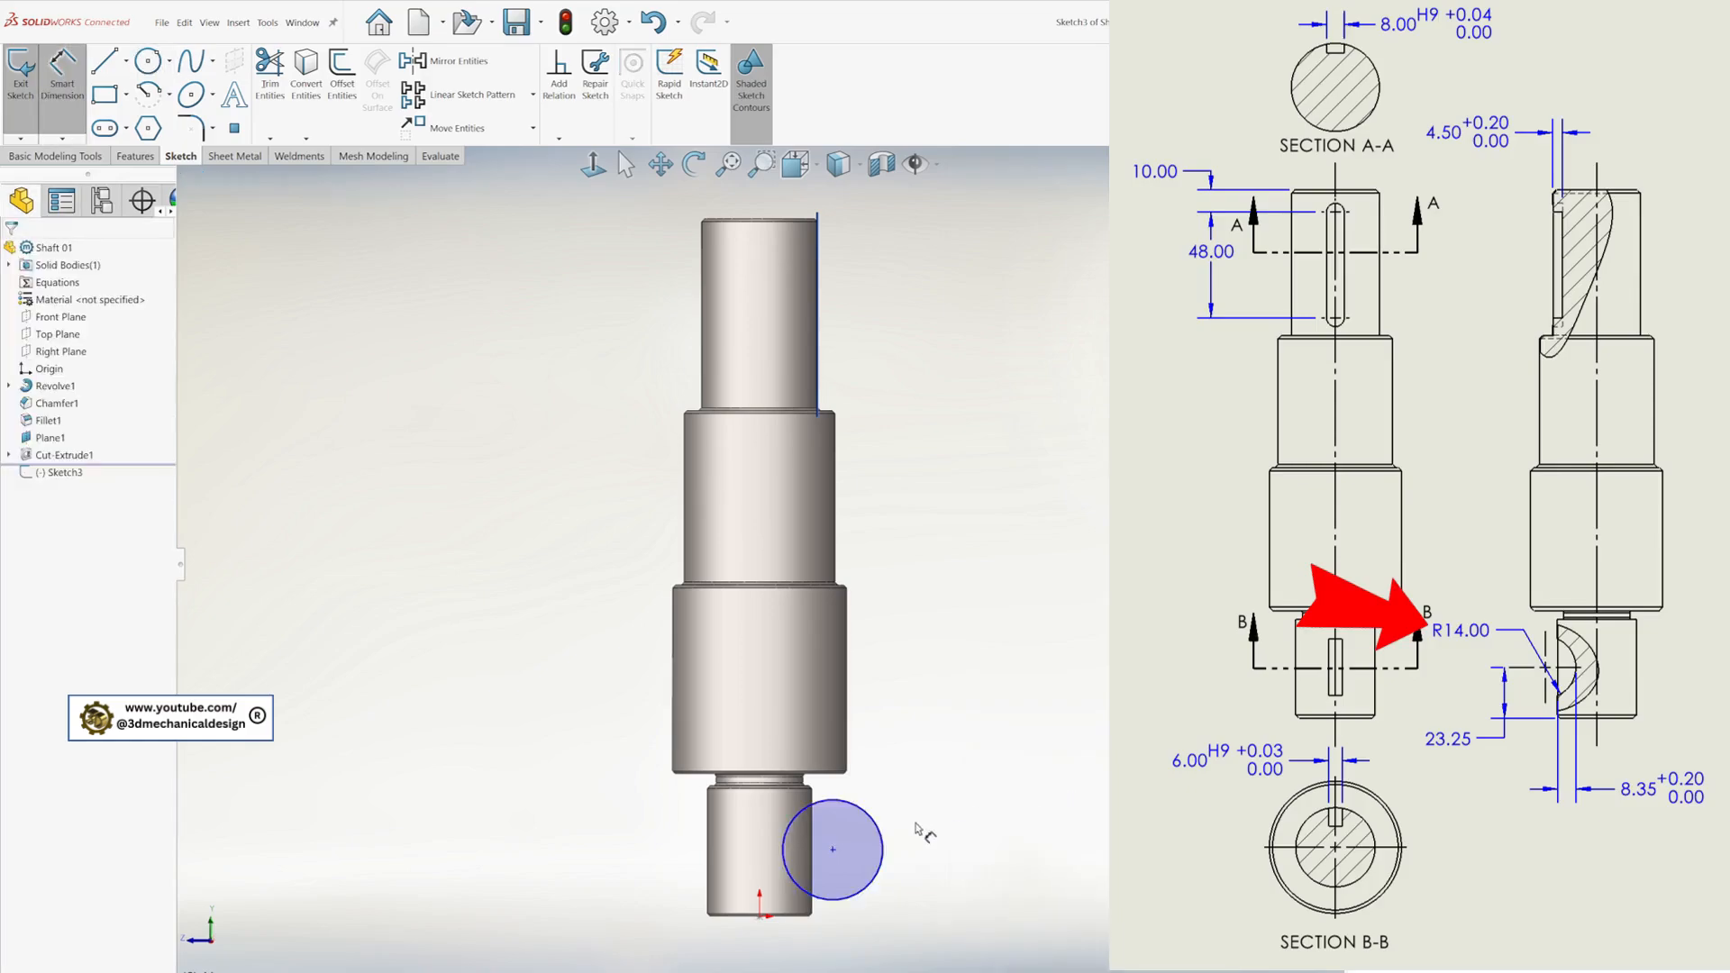
{"action": "left_click", "coordinate": [870, 814]}
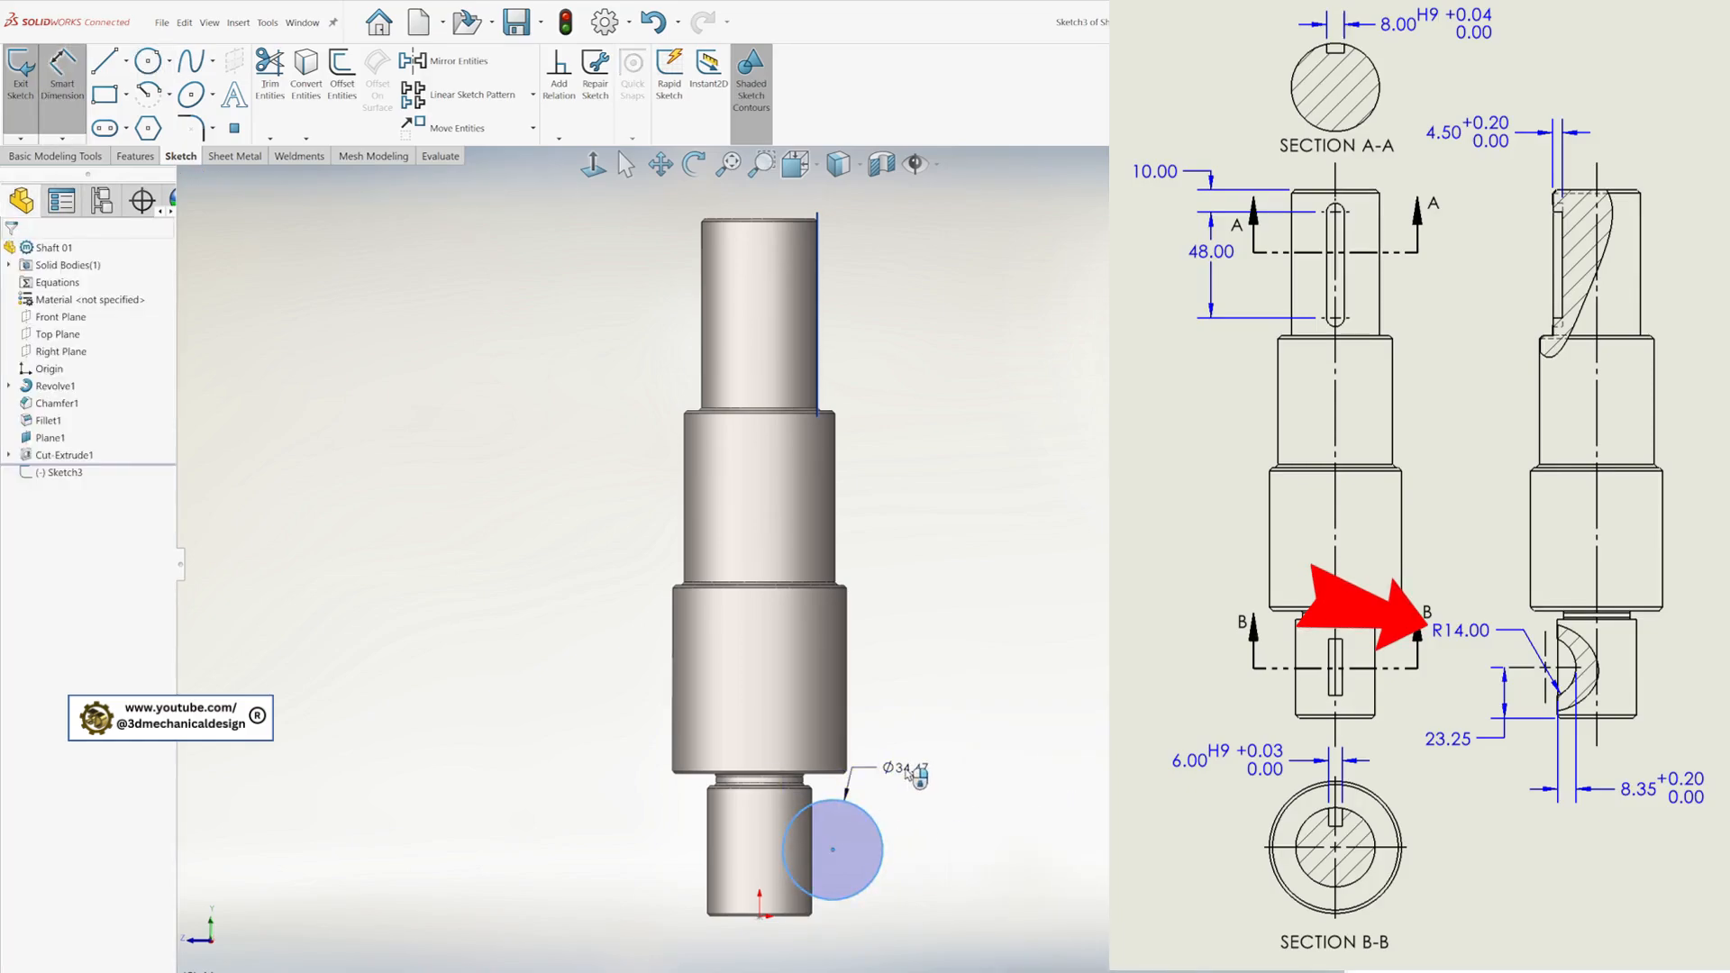
{"action": "left_click", "coordinate": [908, 772]}
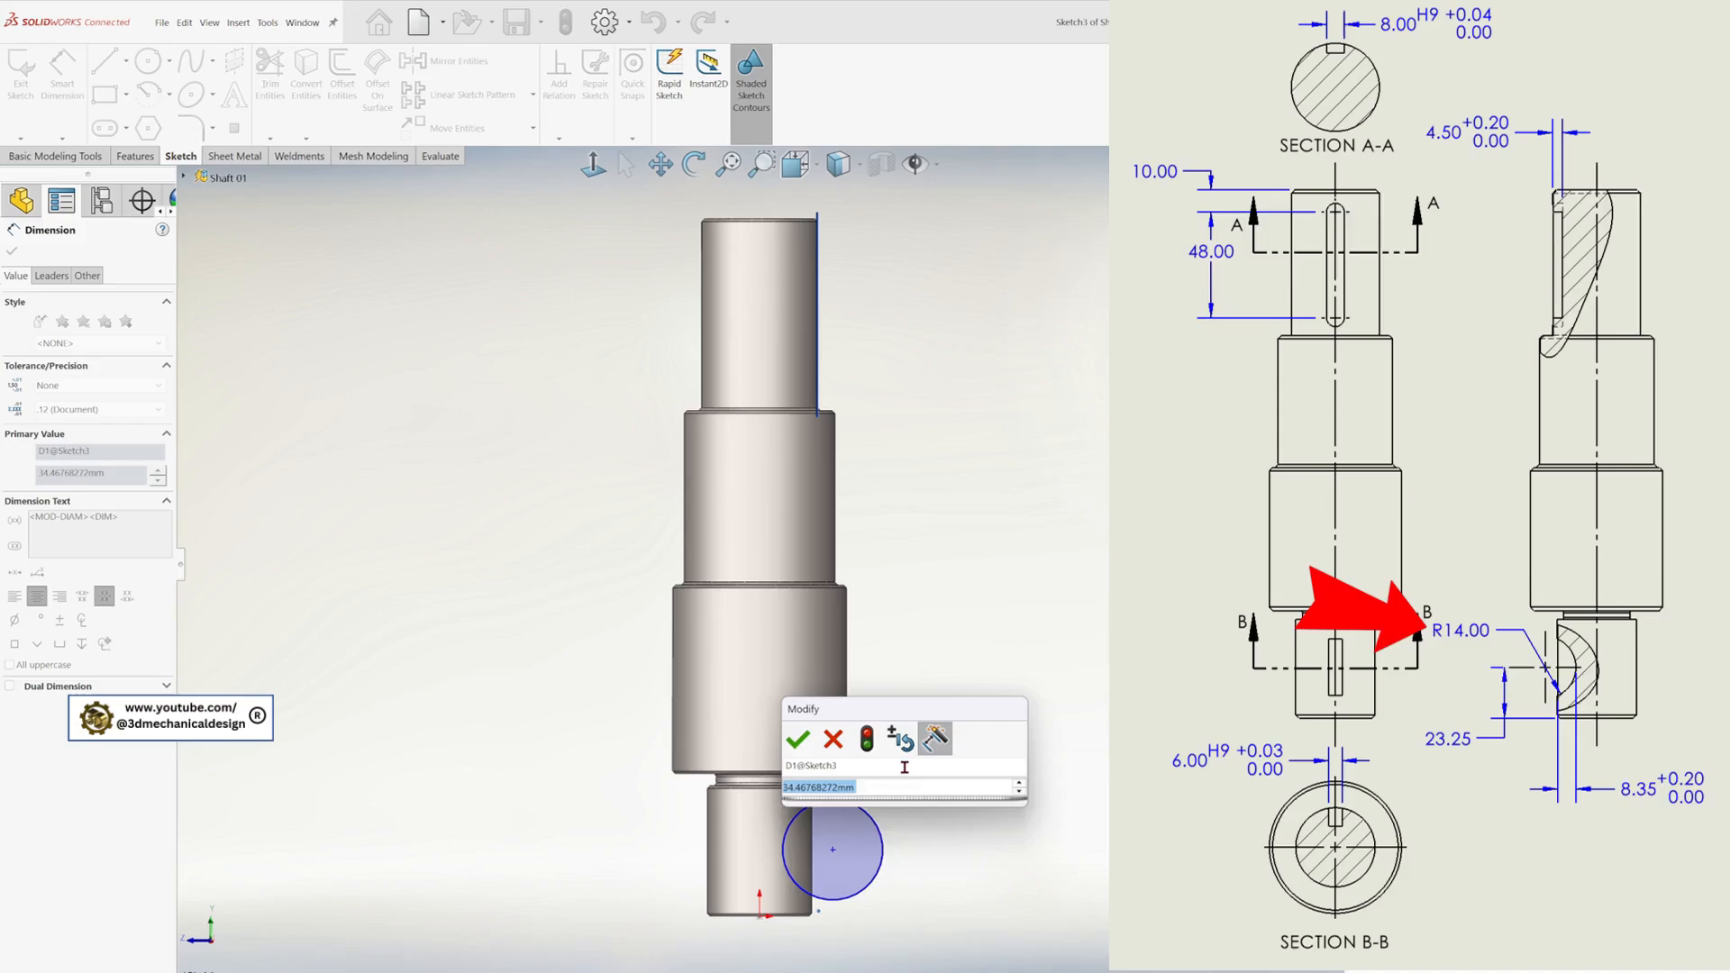
{"action": "type", "text": "28"}
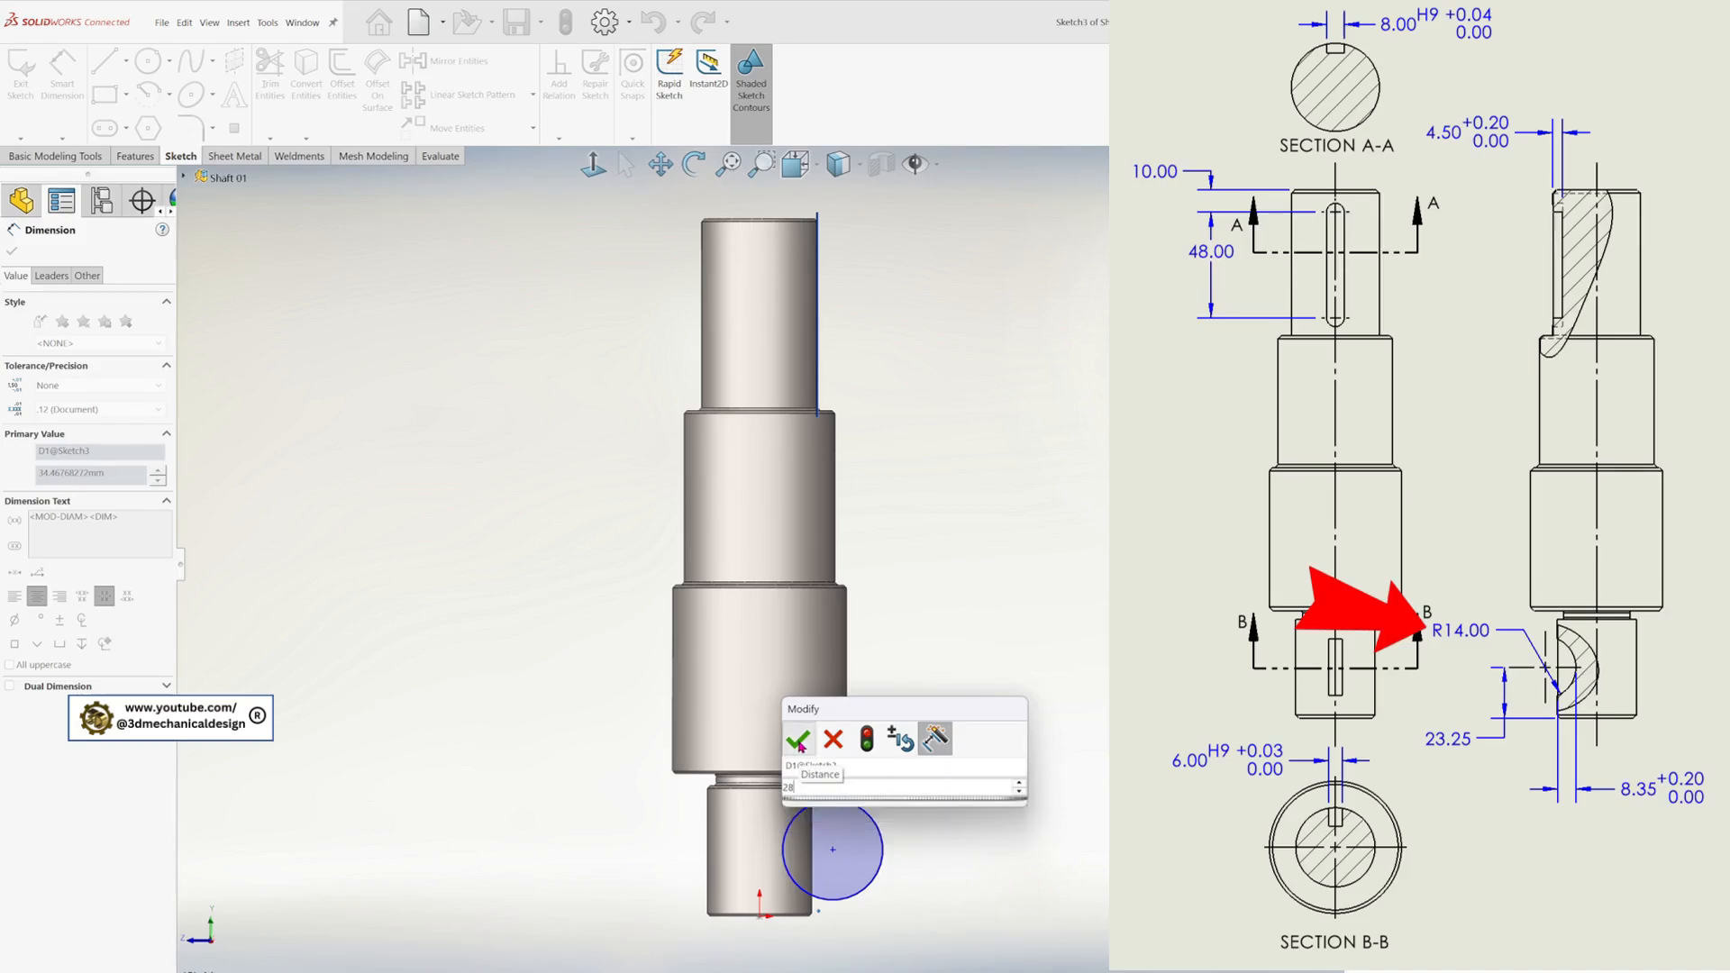
{"action": "left_click", "coordinate": [799, 741]}
- Dimension the vertical distance from the shaft's bottom edge to the circle's centre as 23.25 mm
{"action": "left_click", "coordinate": [751, 916]}
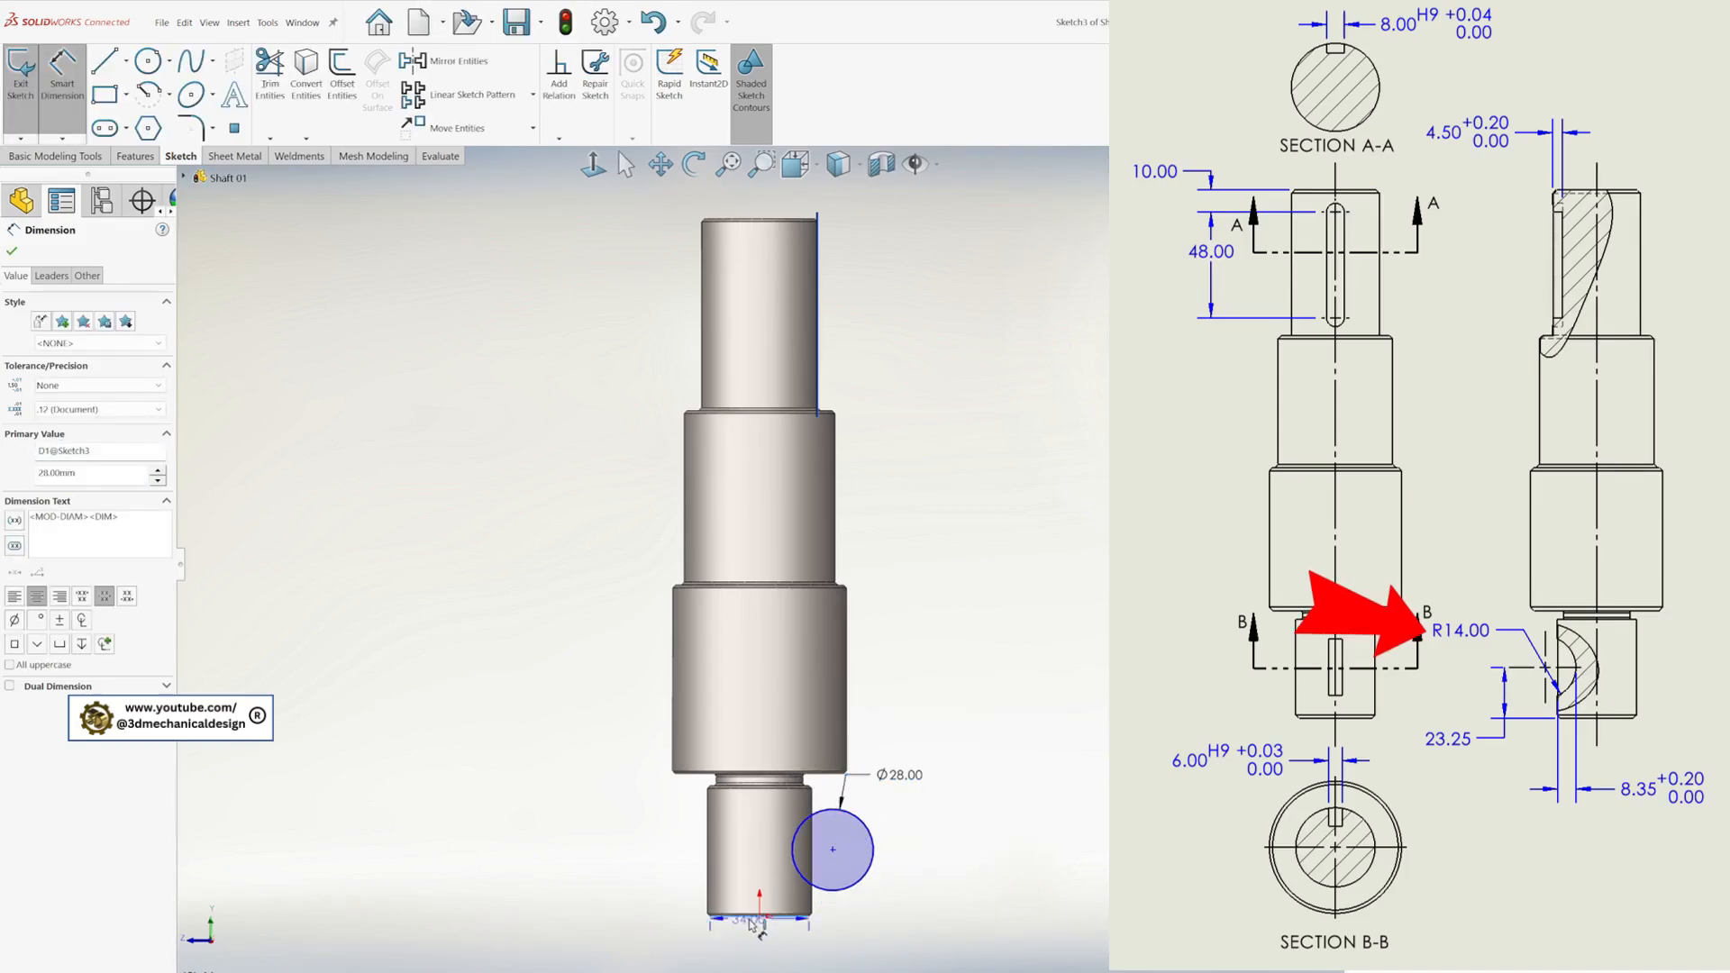
{"action": "left_click", "coordinate": [832, 848]}
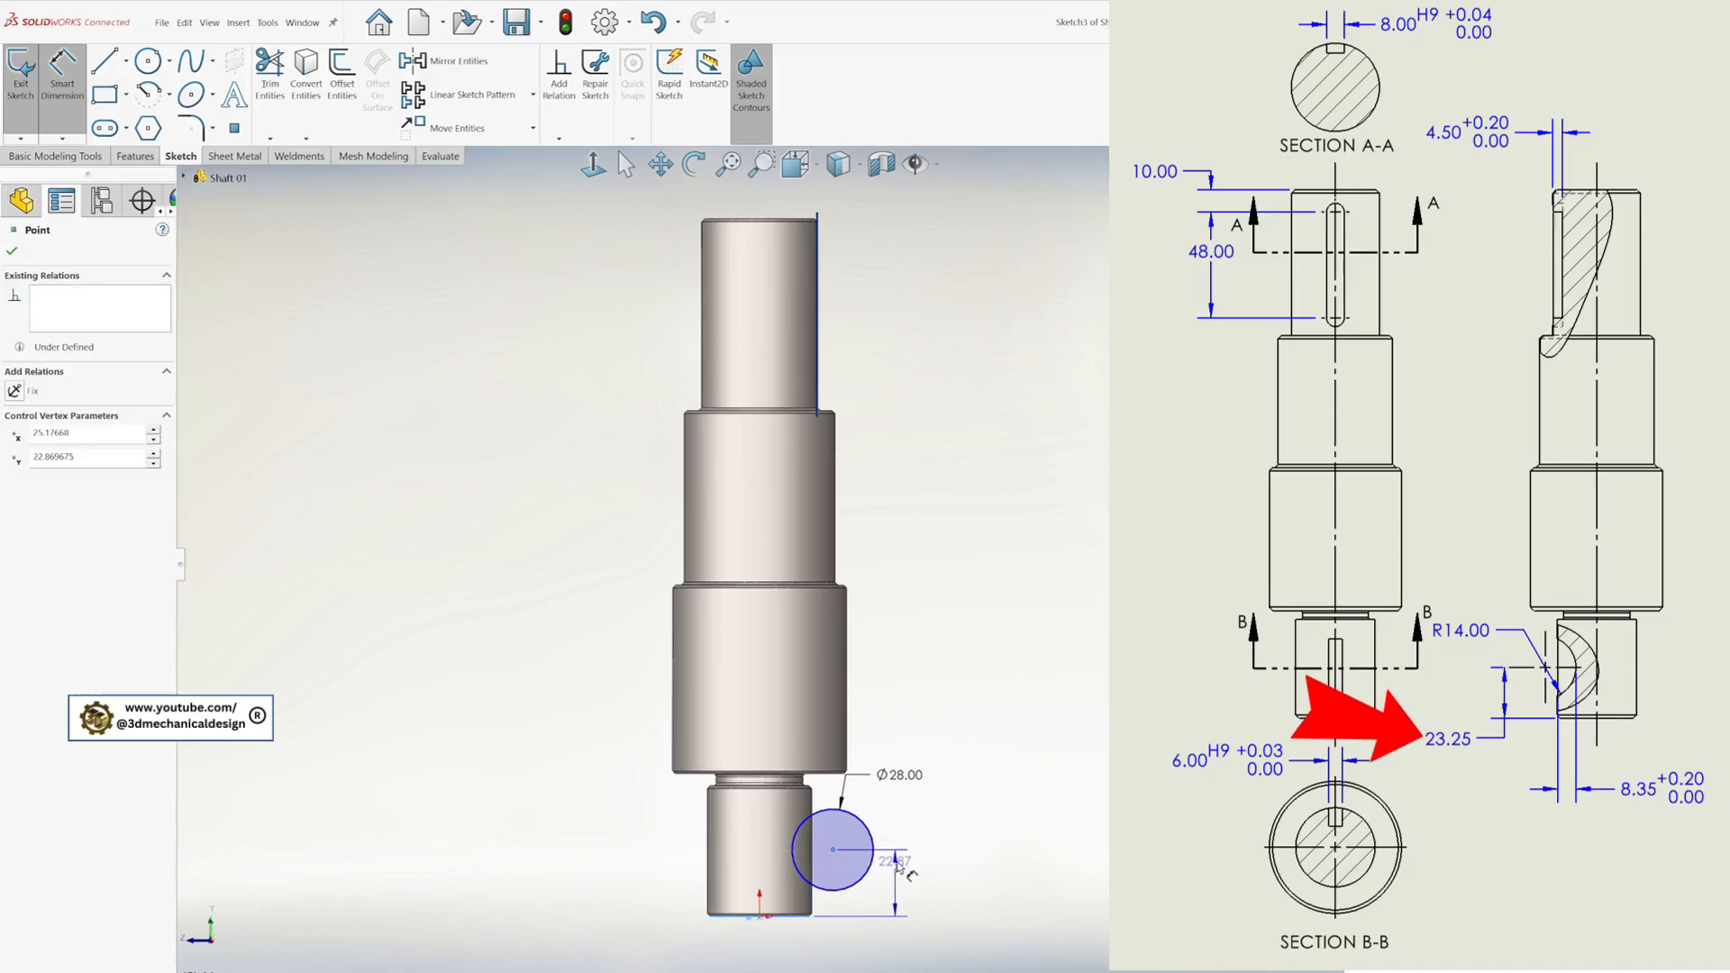
{"action": "double_click", "coordinate": [923, 872]}
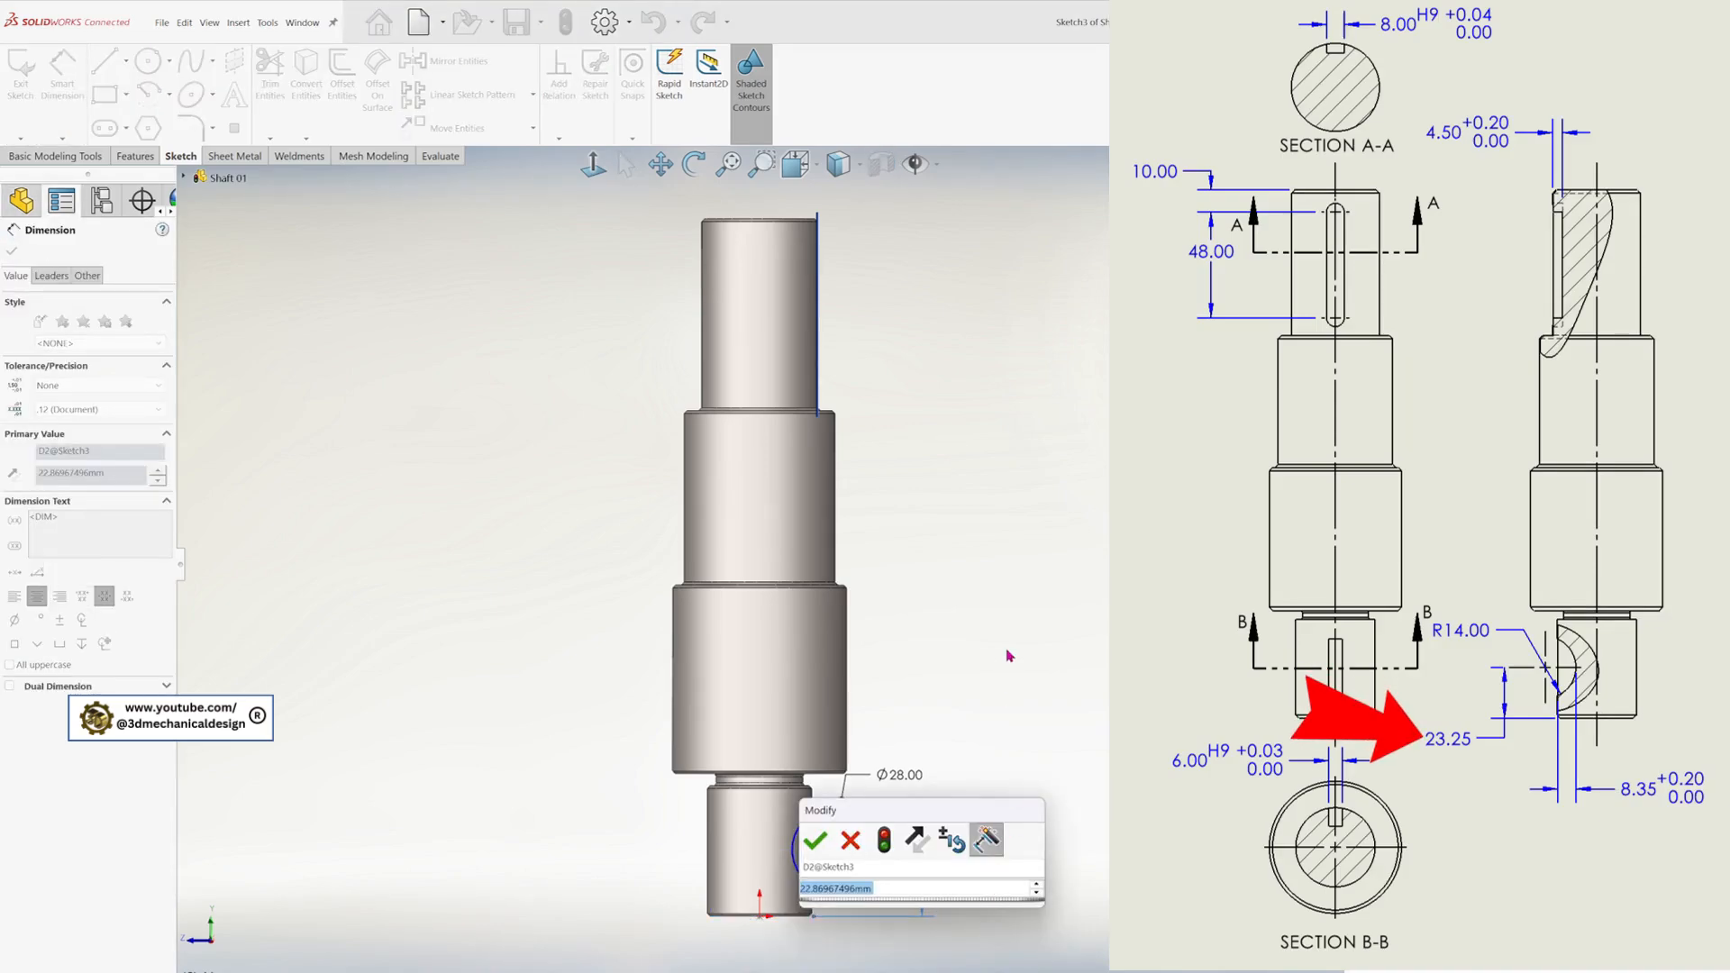
{"action": "type", "text": "2"}
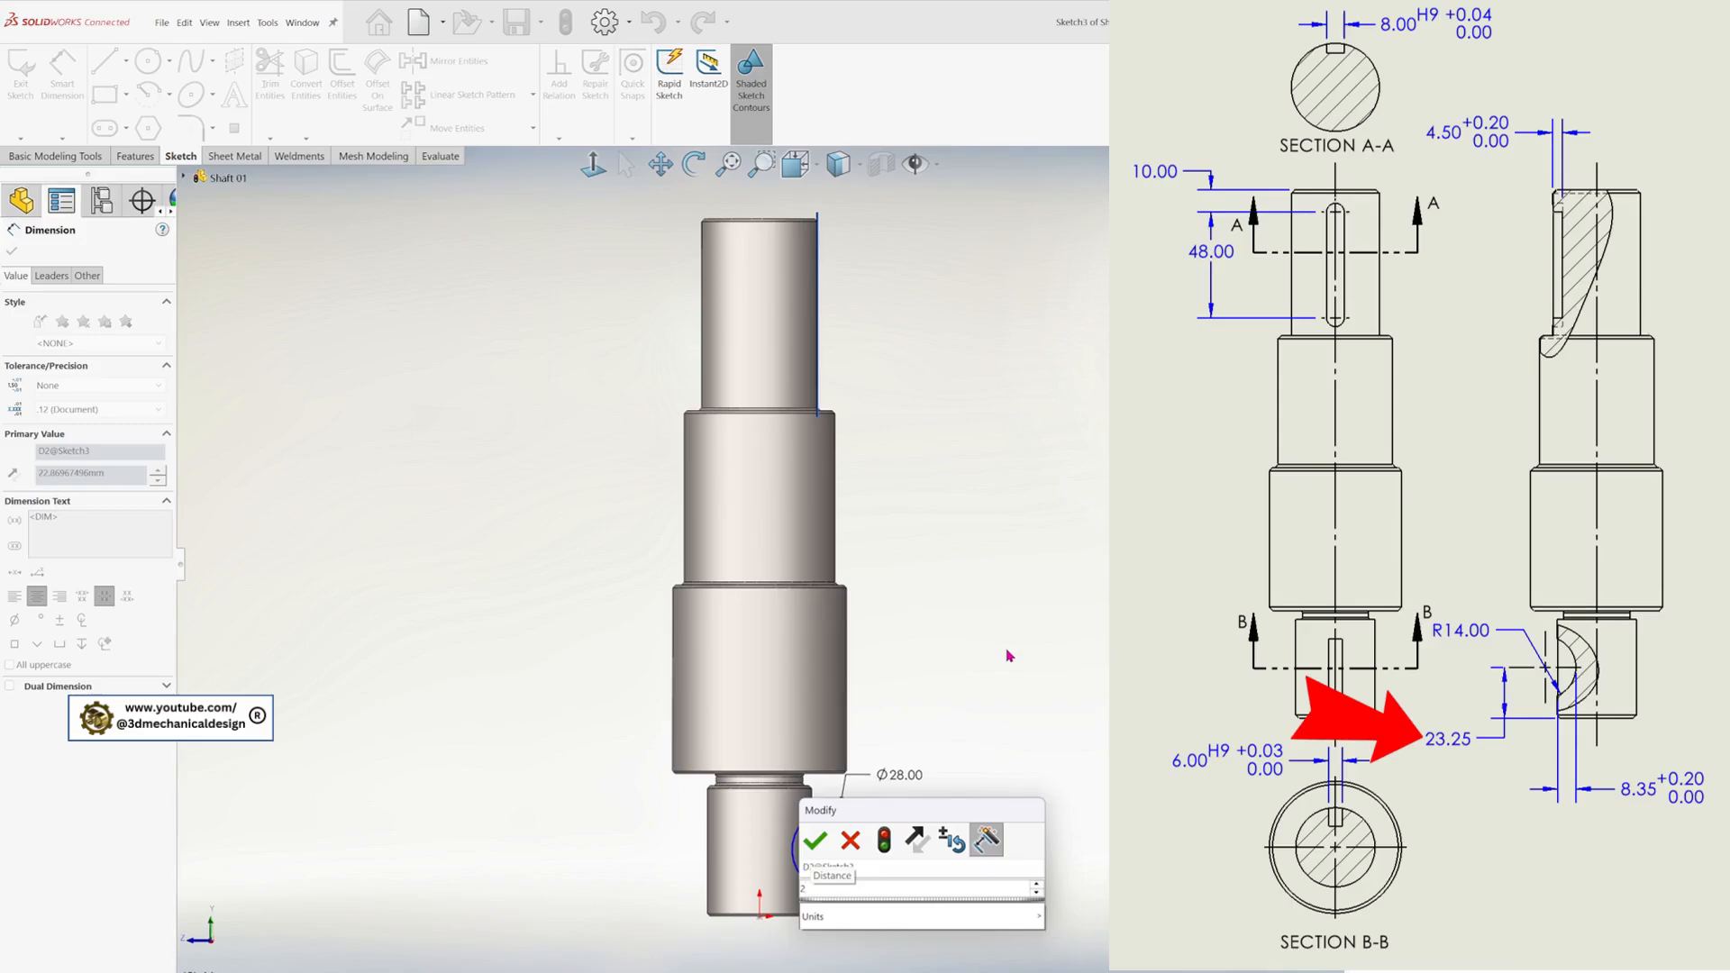
{"action": "type", "text": "3.25"}
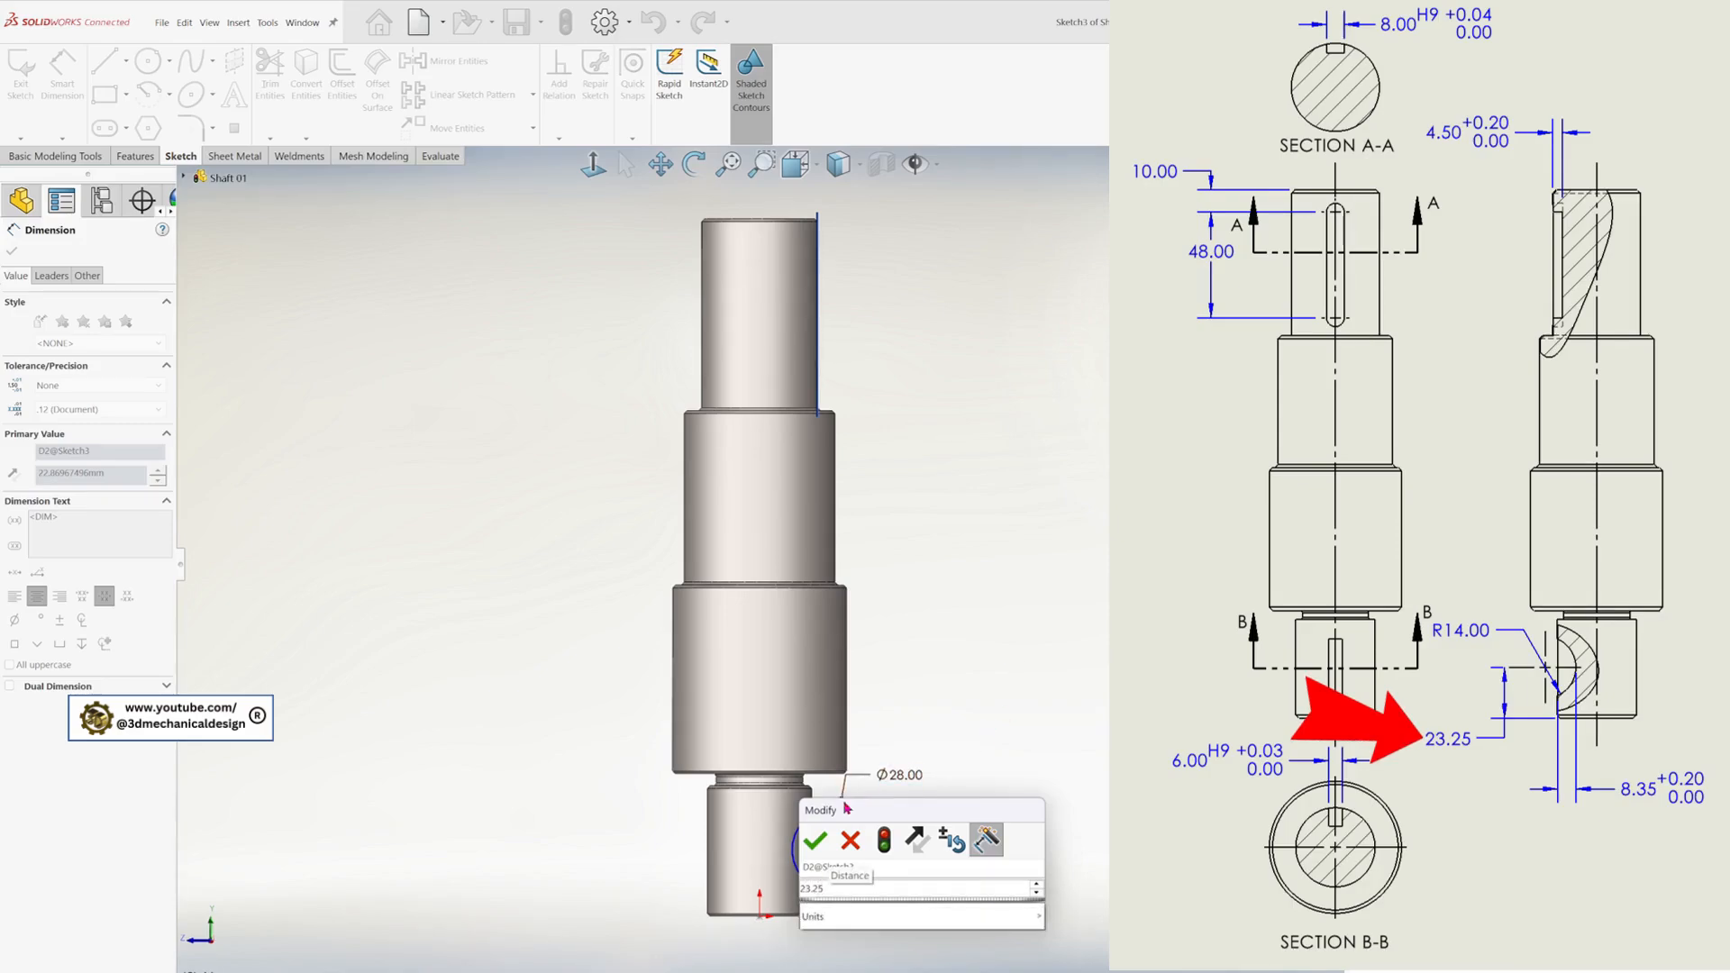
{"action": "left_click", "coordinate": [820, 841]}
- Sketch a horizontal centerline about 10.4 mm long from the circle's inner quadrant point toward its centre
{"action": "scroll", "coordinate": [883, 854], "scroll_direction": "down", "scroll_amount": 5}
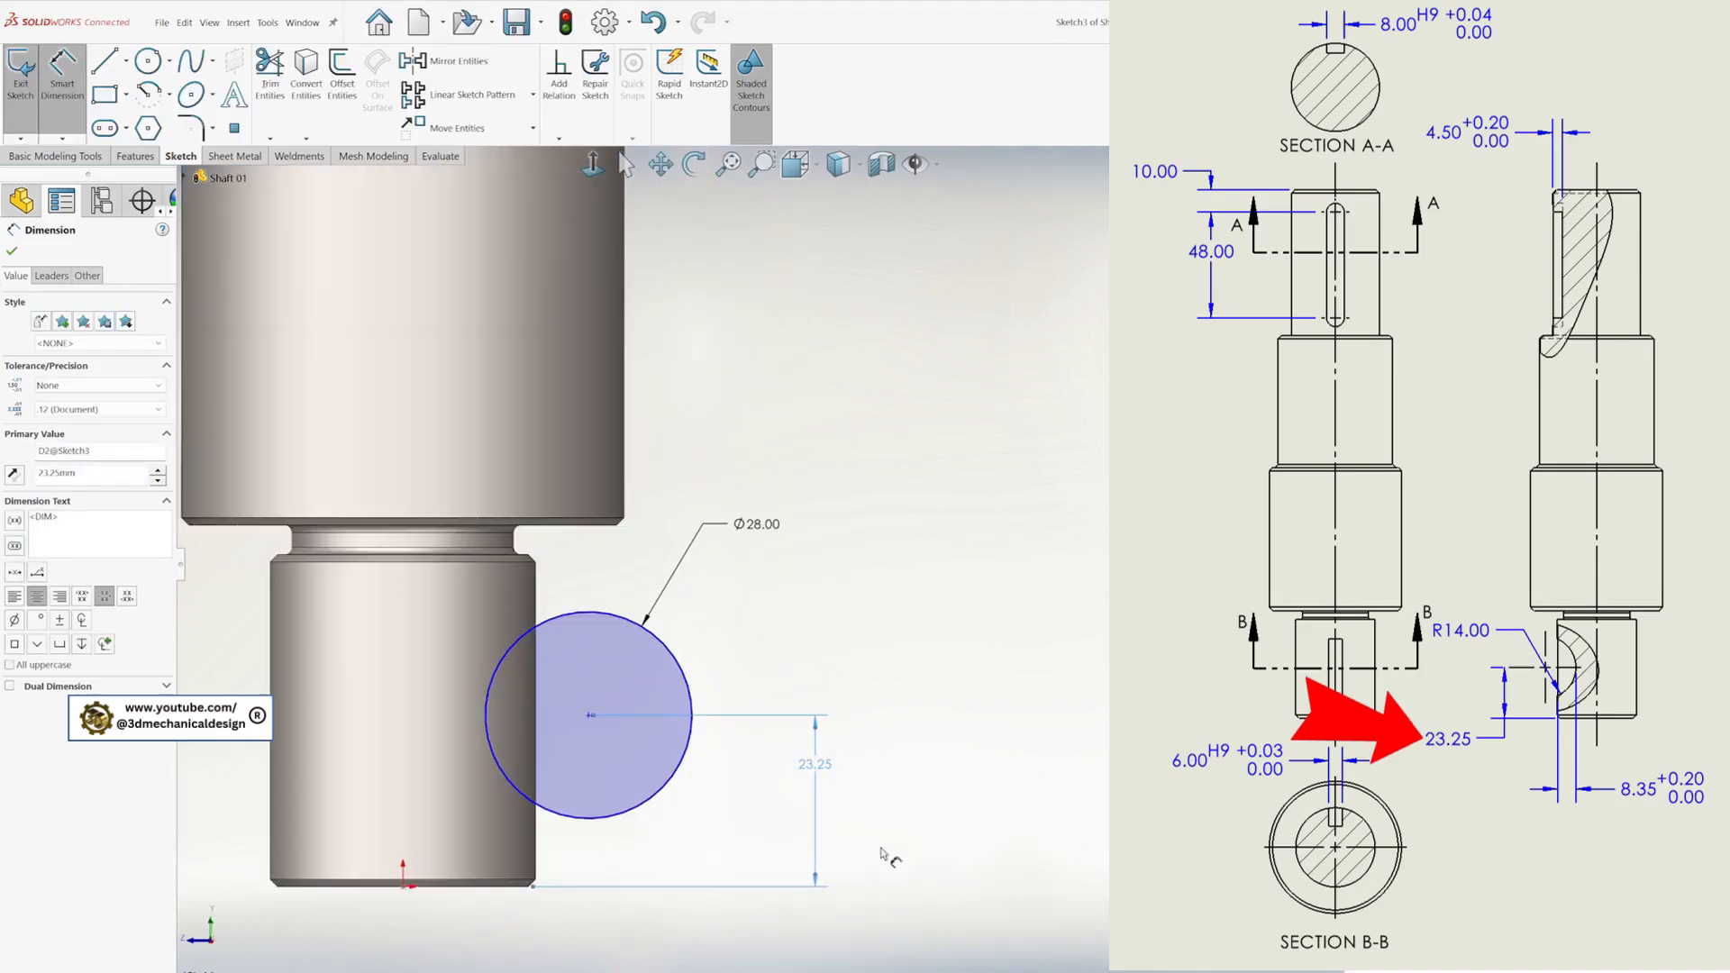
{"action": "left_click", "coordinate": [106, 61]}
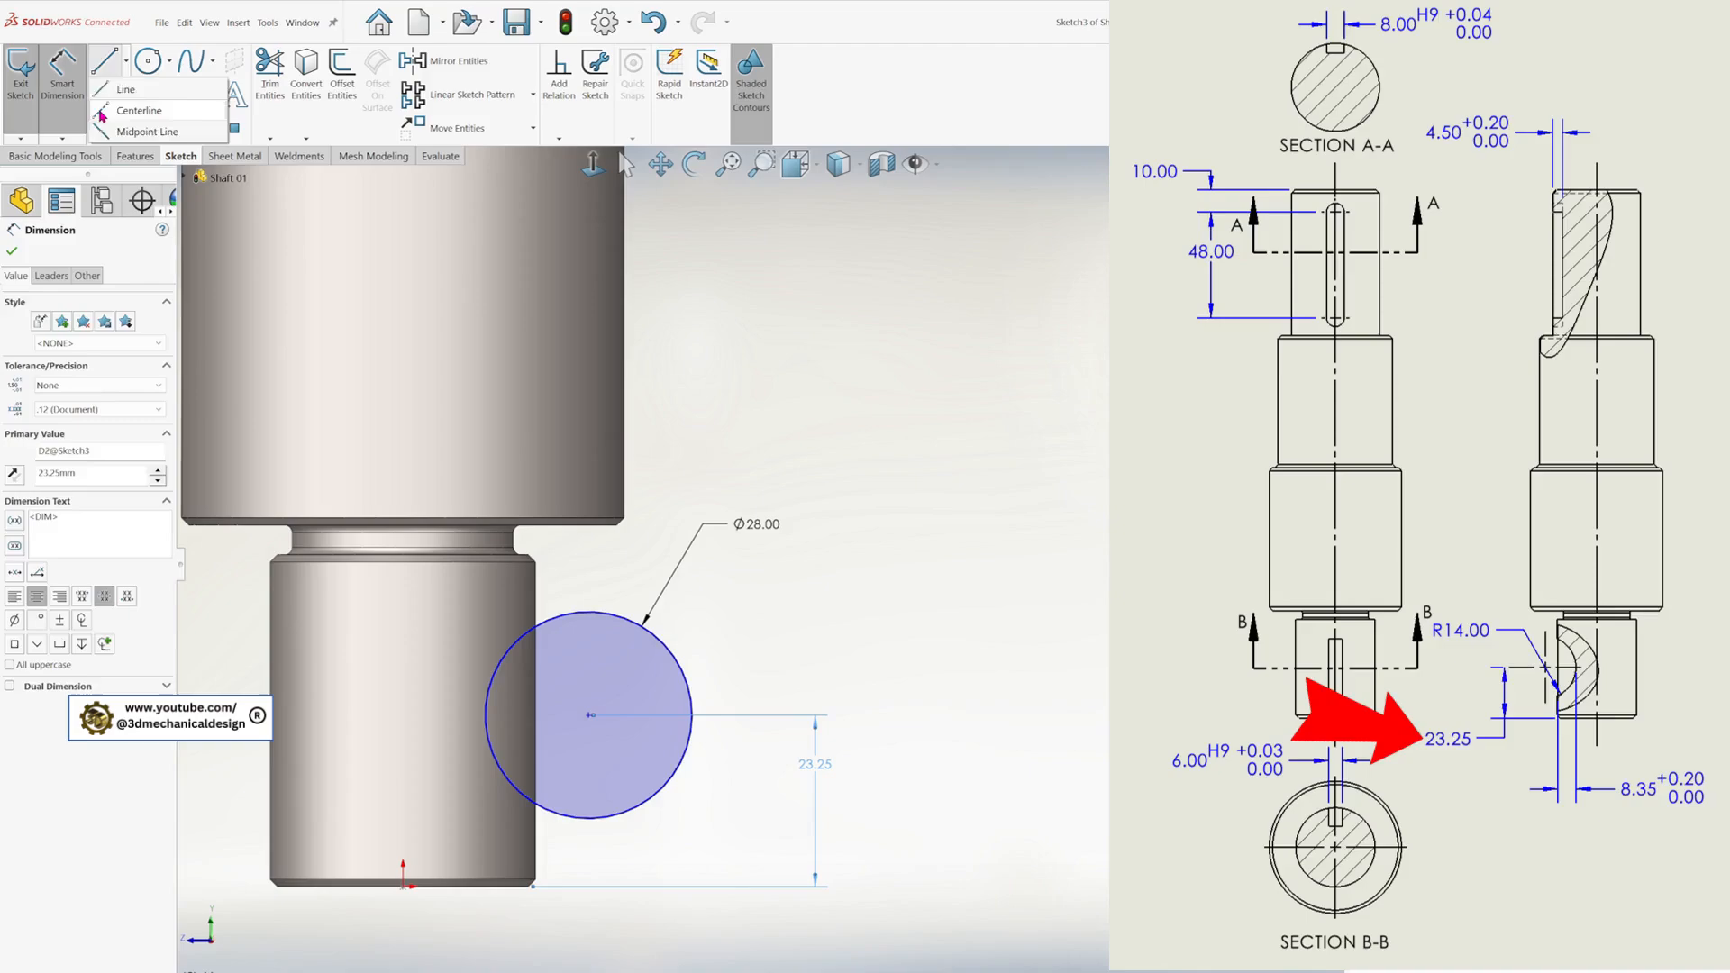
{"action": "left_click", "coordinate": [486, 716]}
{"action": "left_click", "coordinate": [565, 719]}
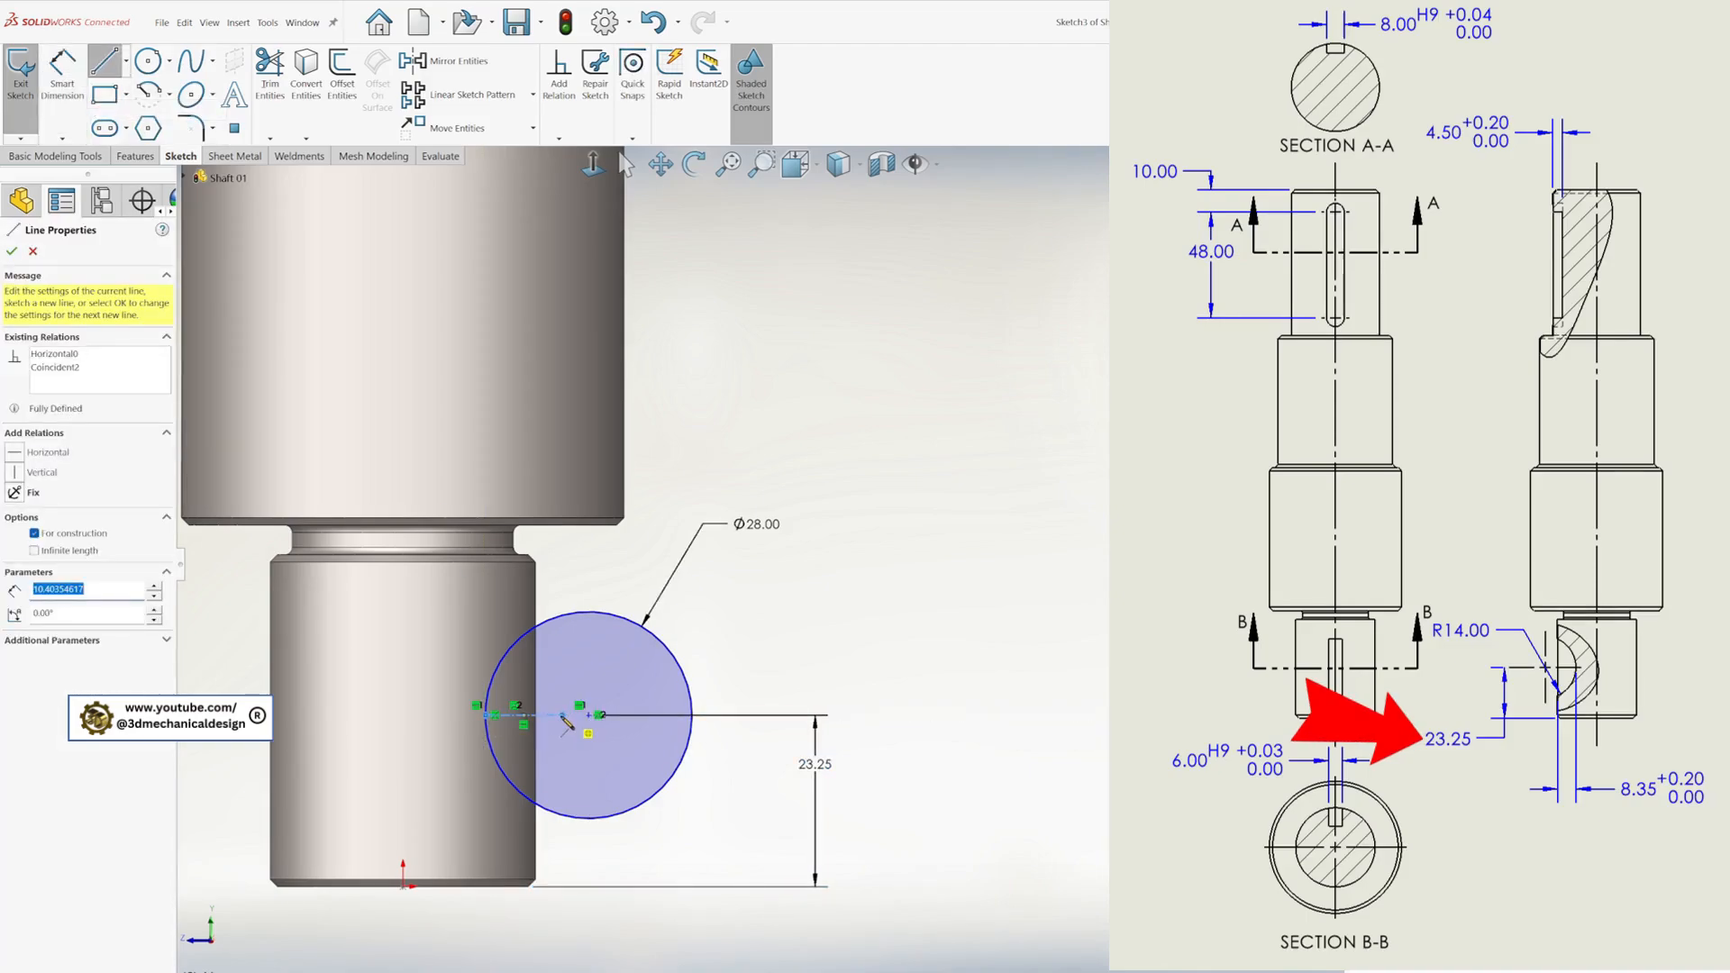
{"action": "key", "text": "Escape"}
- Make the centerline's outer endpoint coincident with the silhouette edge of the lower shaft section
{"action": "left_click", "coordinate": [562, 715]}
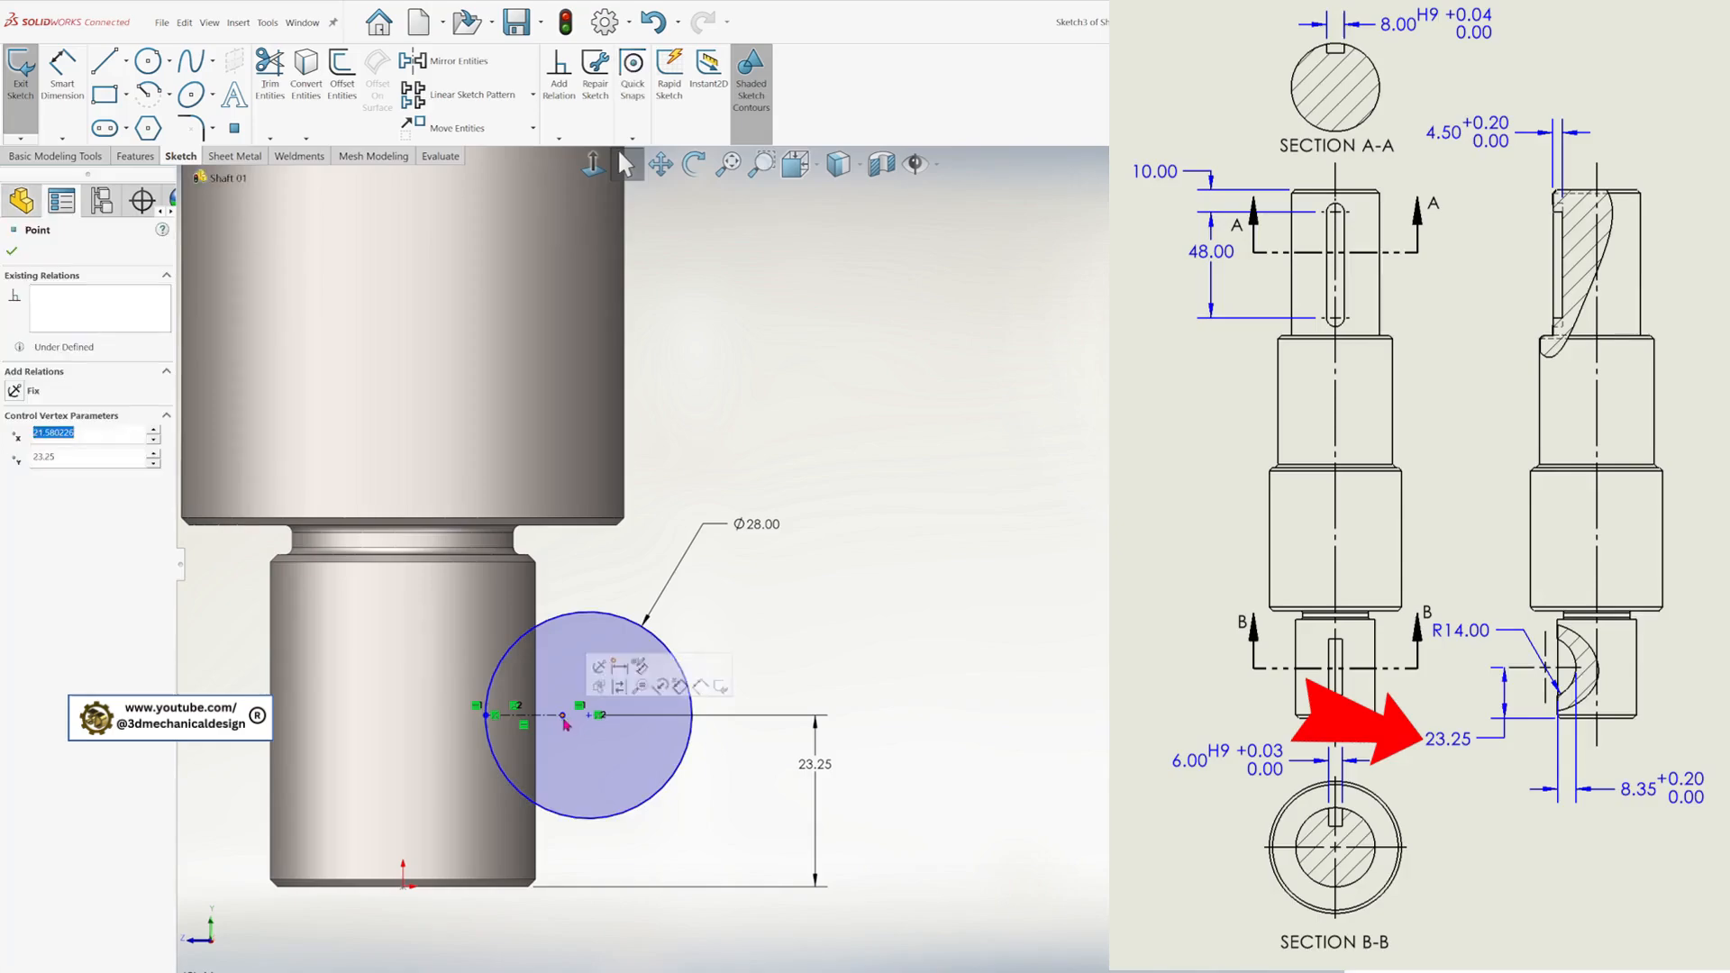
{"action": "left_click", "coordinate": [537, 757], "text": "ctrl"}
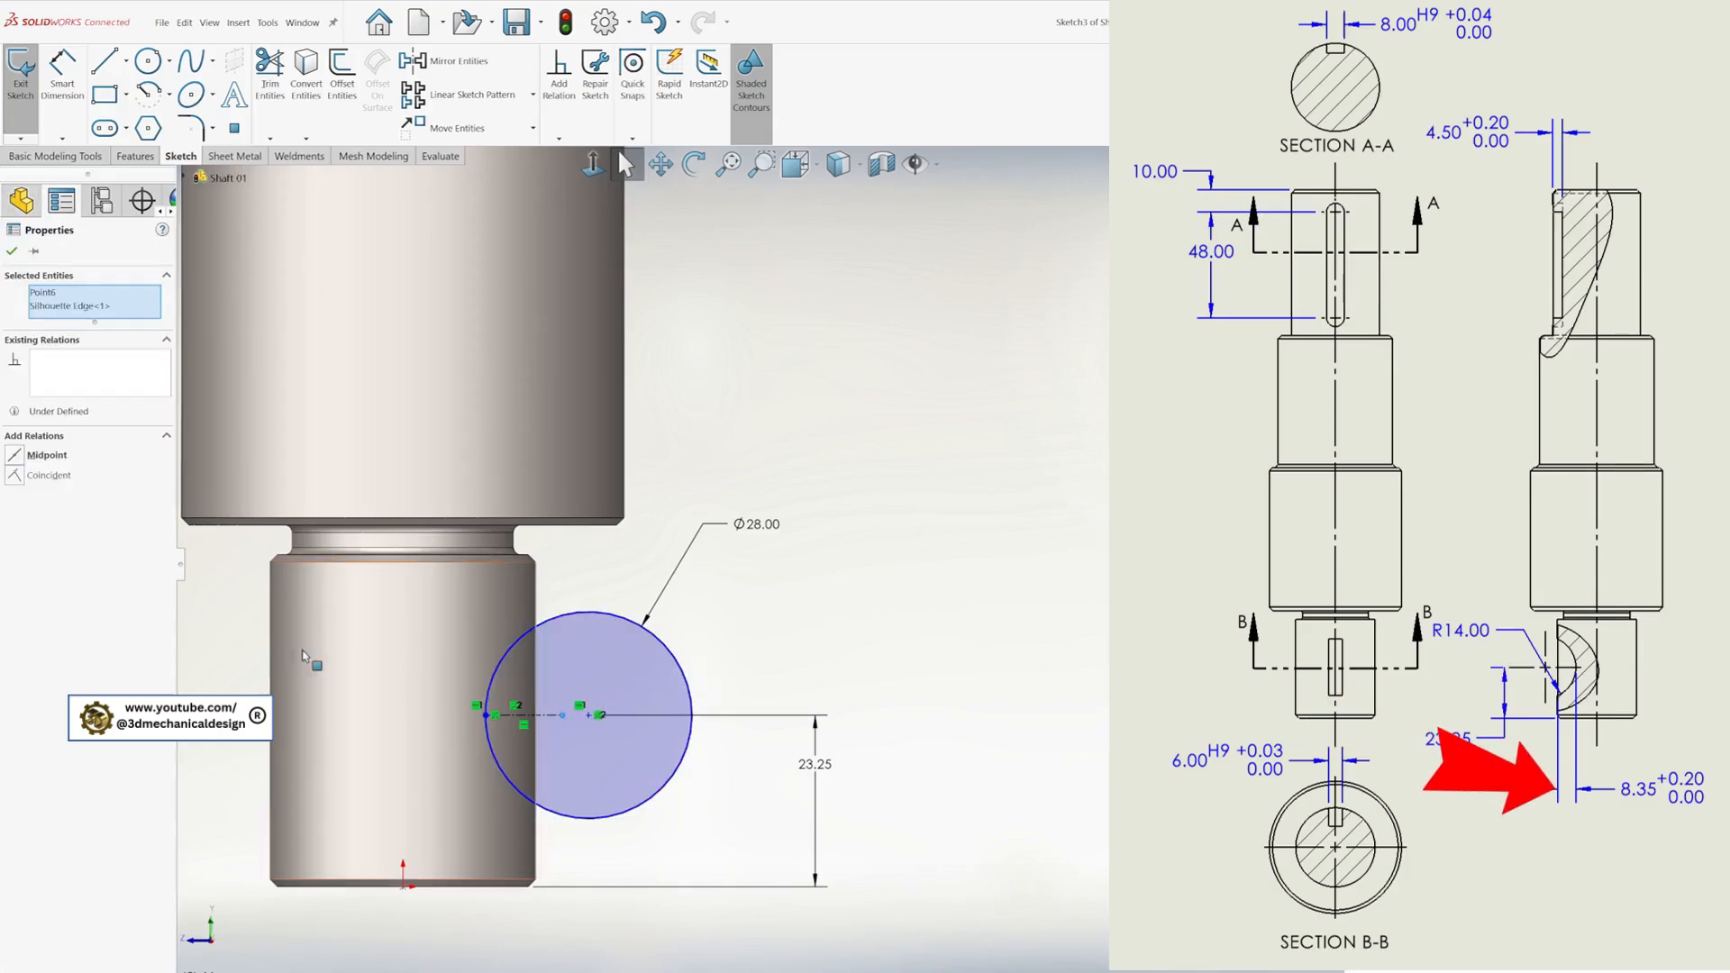
{"action": "left_click", "coordinate": [13, 477]}
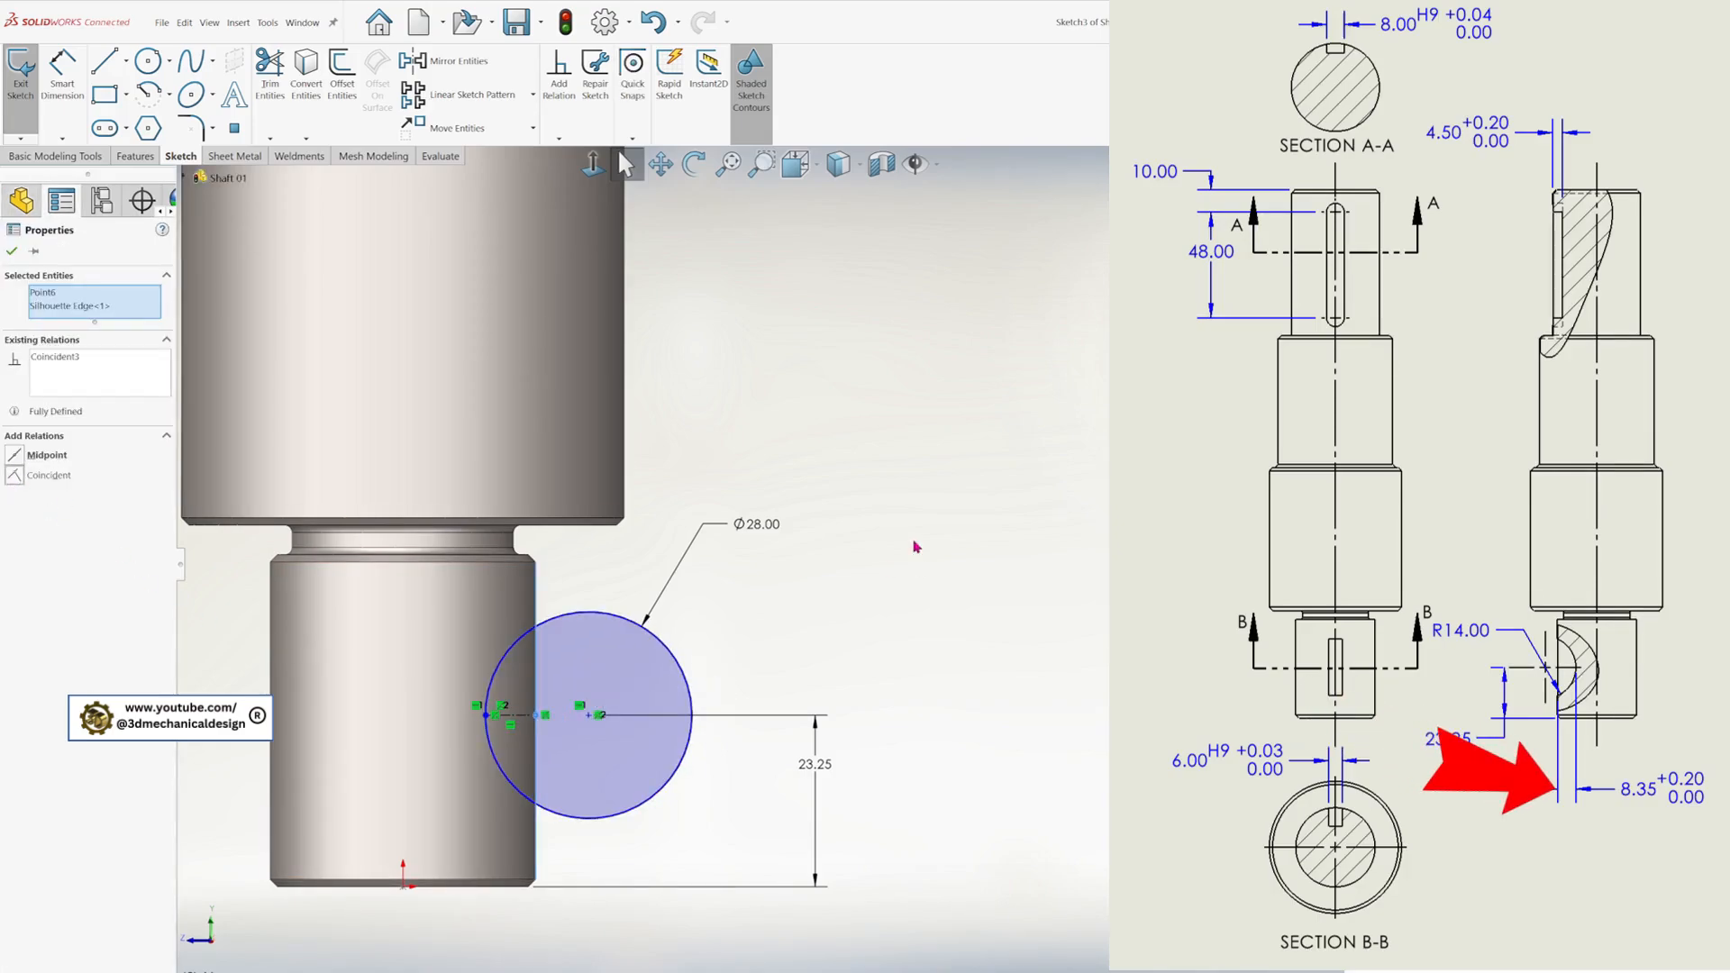
- Dimension the centerline's length as 8.32 mm to set the keyway depth
{"action": "left_click", "coordinate": [63, 72]}
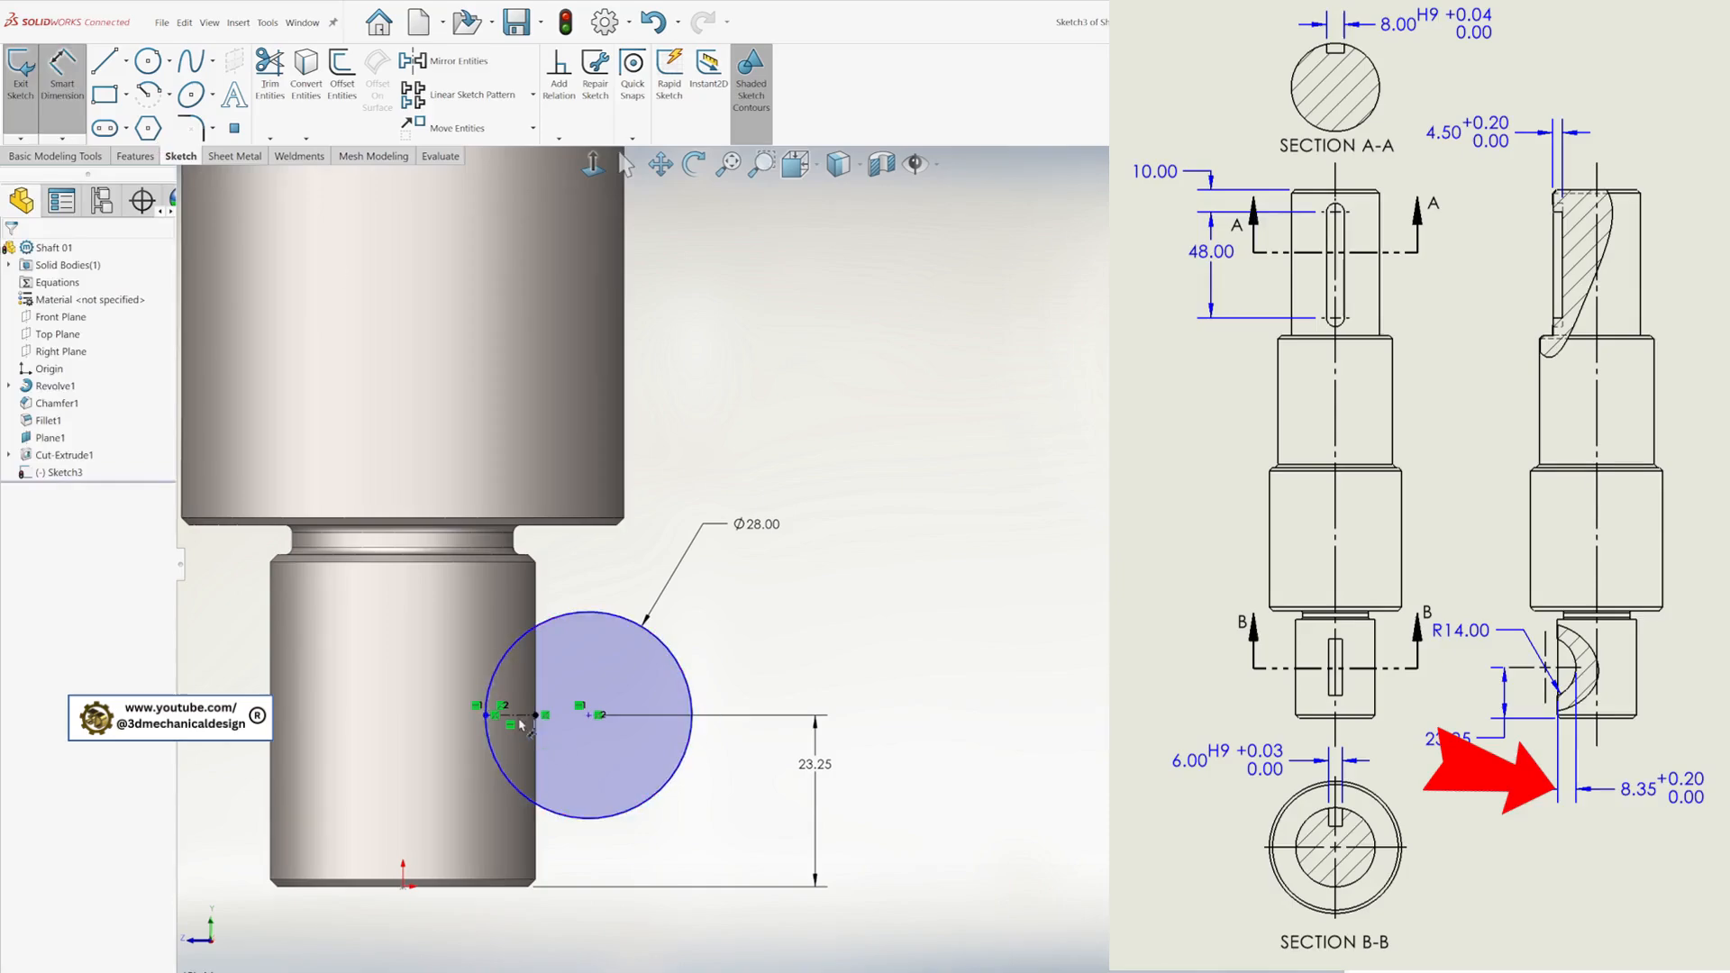
{"action": "left_click", "coordinate": [521, 717]}
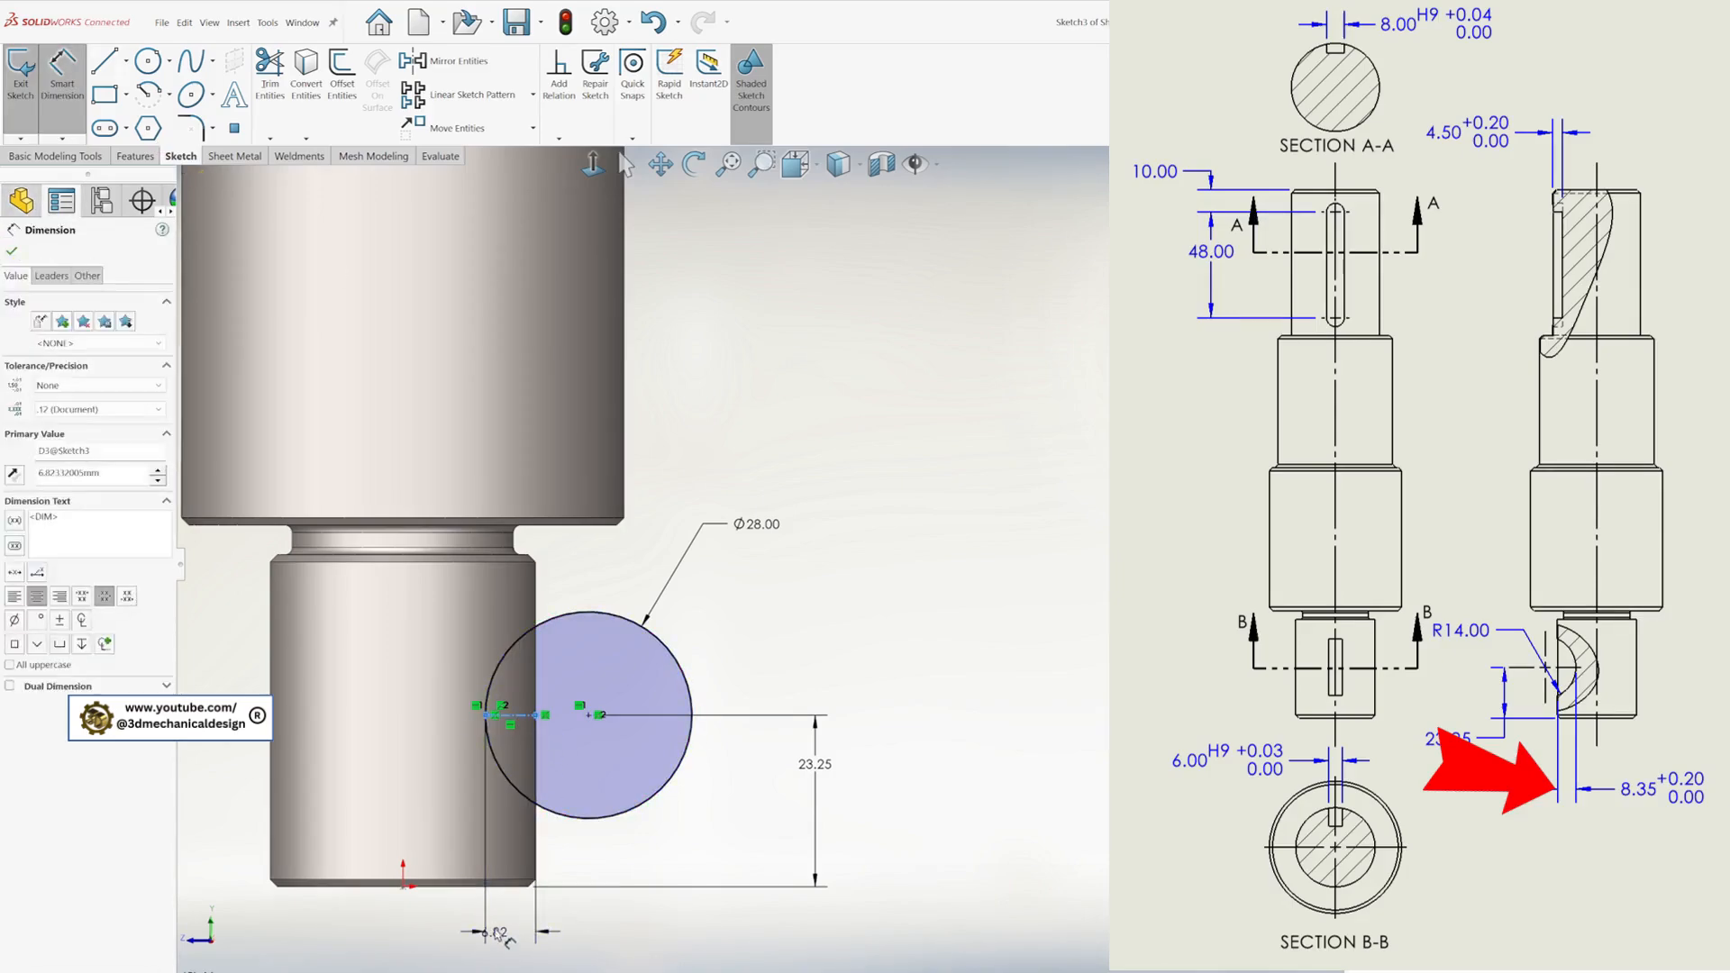
{"action": "left_click", "coordinate": [498, 933]}
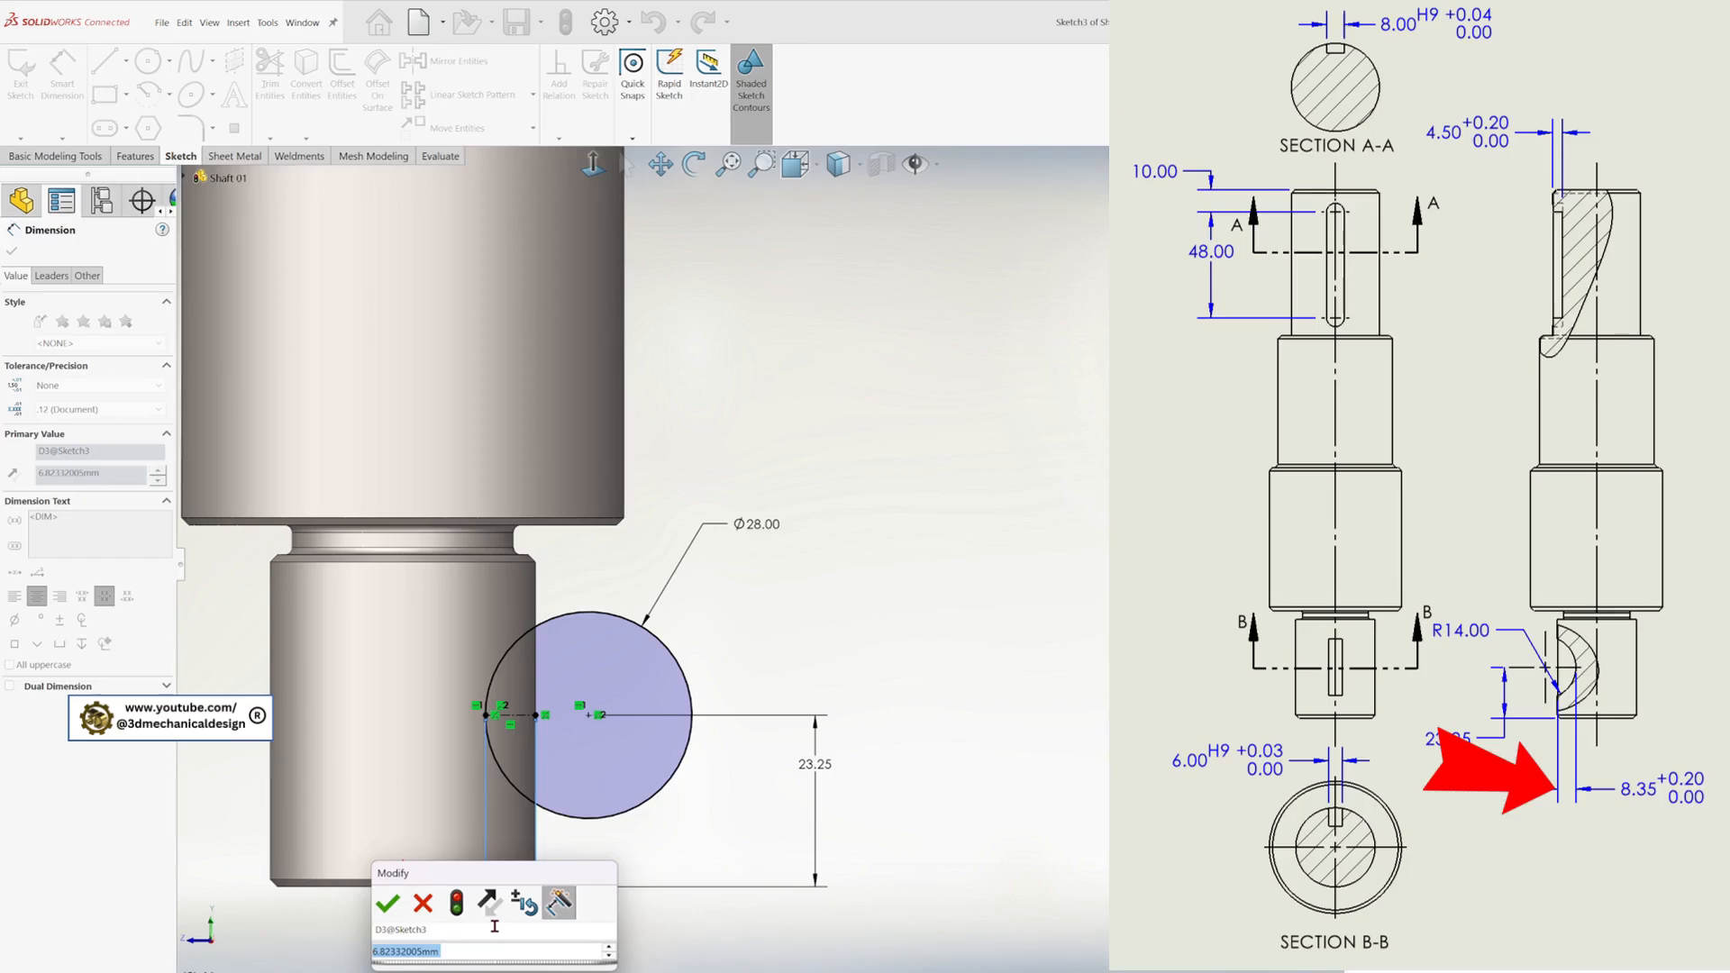
{"action": "type", "text": "8"}
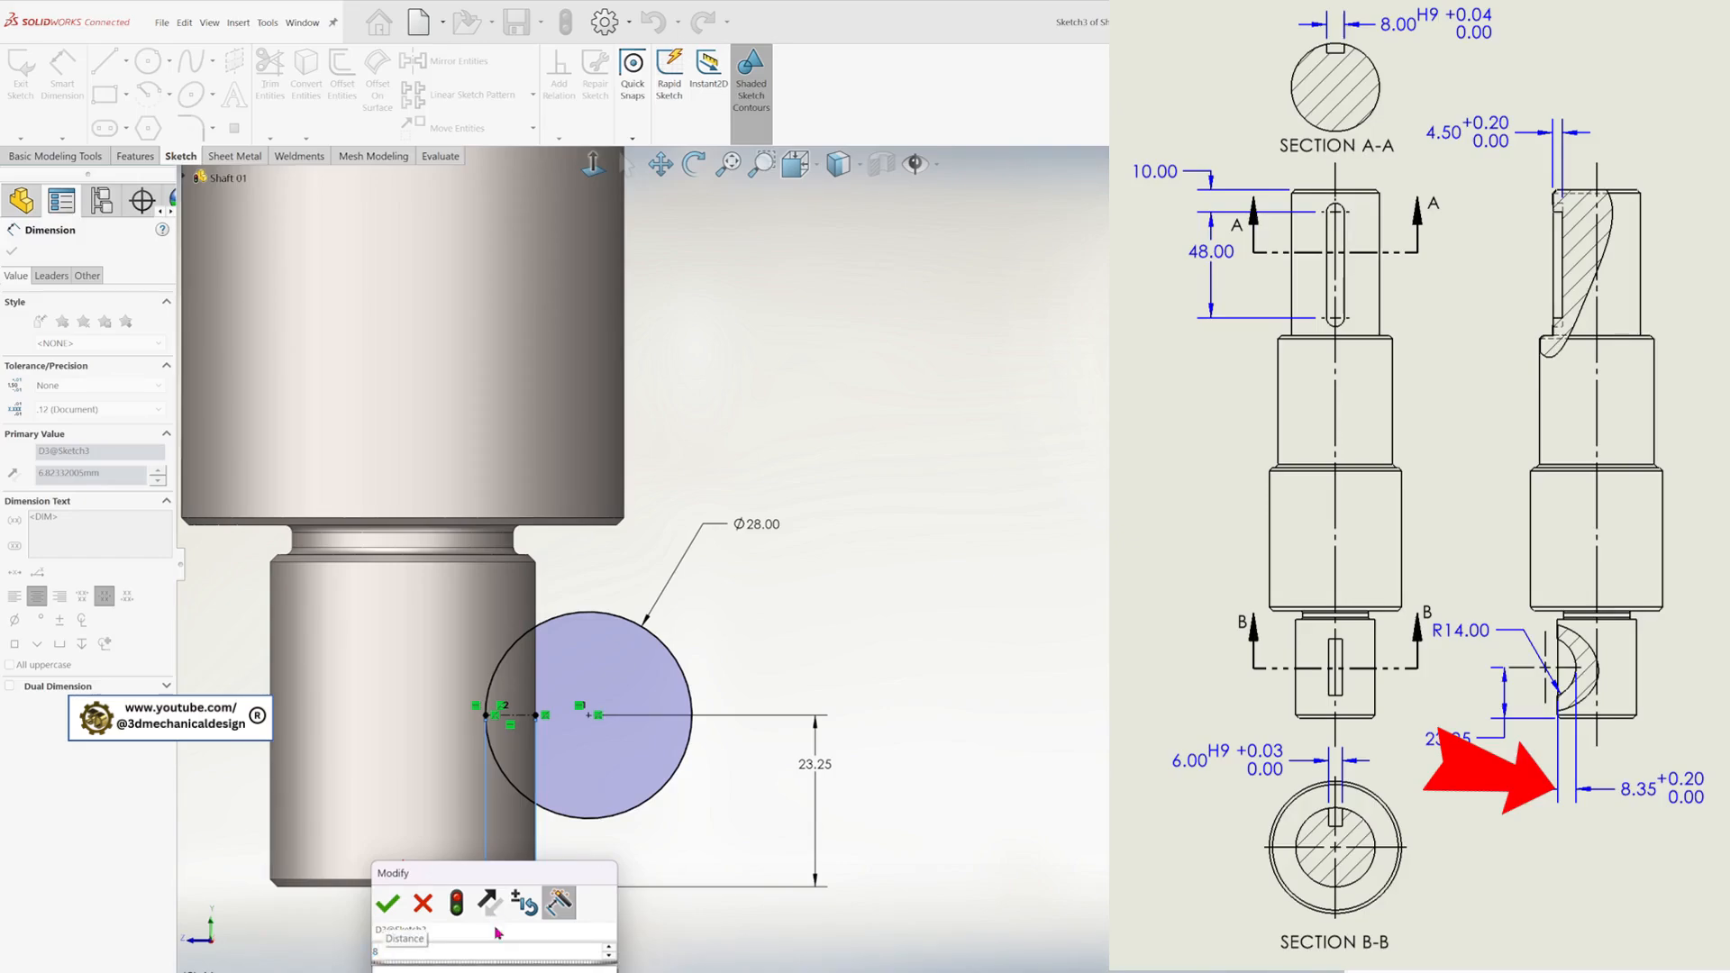
{"action": "type", "text": ".32"}
{"action": "left_click", "coordinate": [386, 912]}
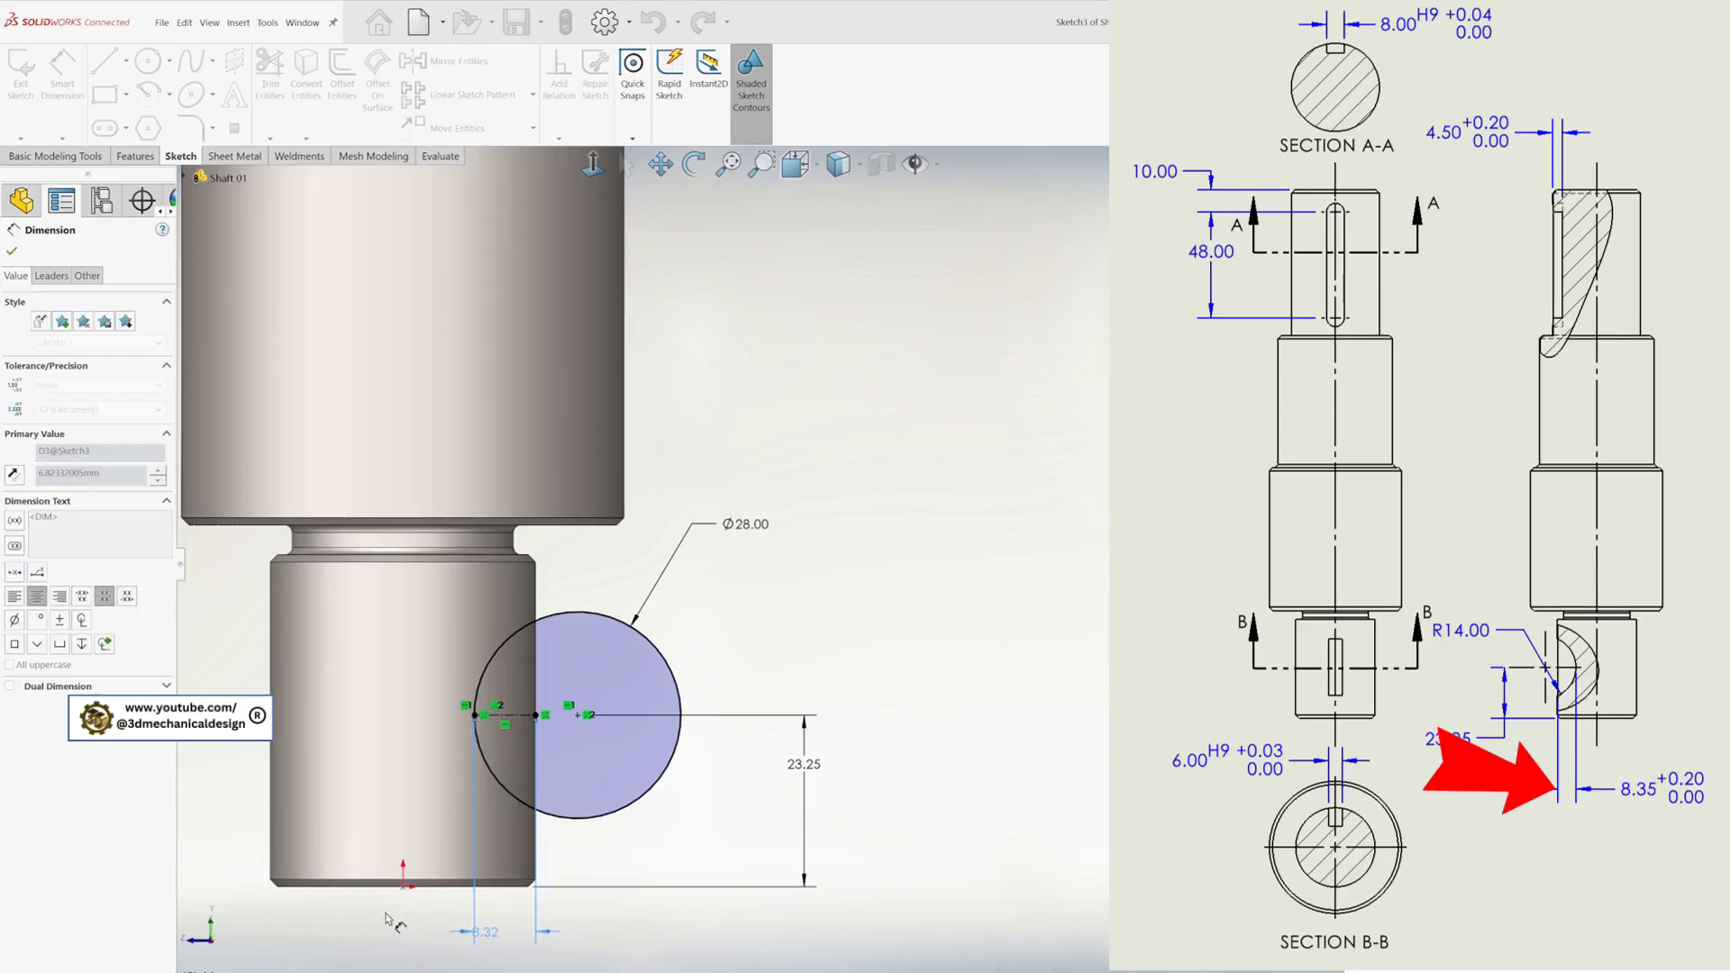
- Give the keyway depth dimension a bilateral tolerance with a maximum variation of +0.20 mm
{"action": "left_click", "coordinate": [99, 384]}
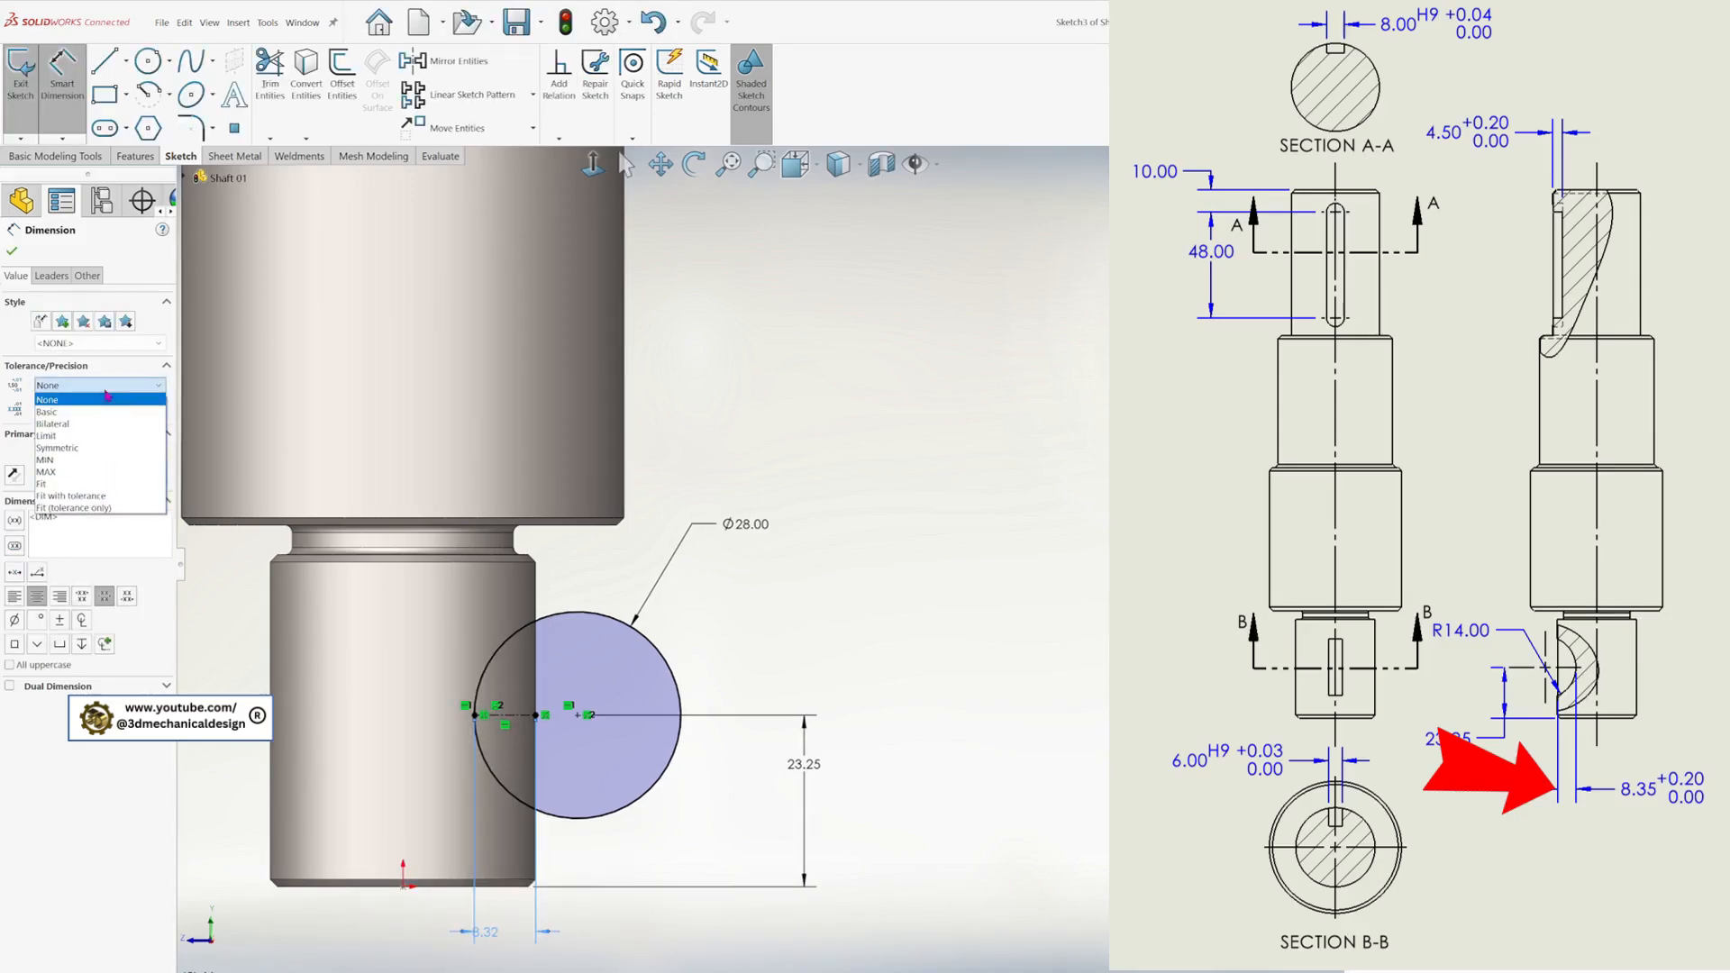
{"action": "left_click", "coordinate": [72, 420]}
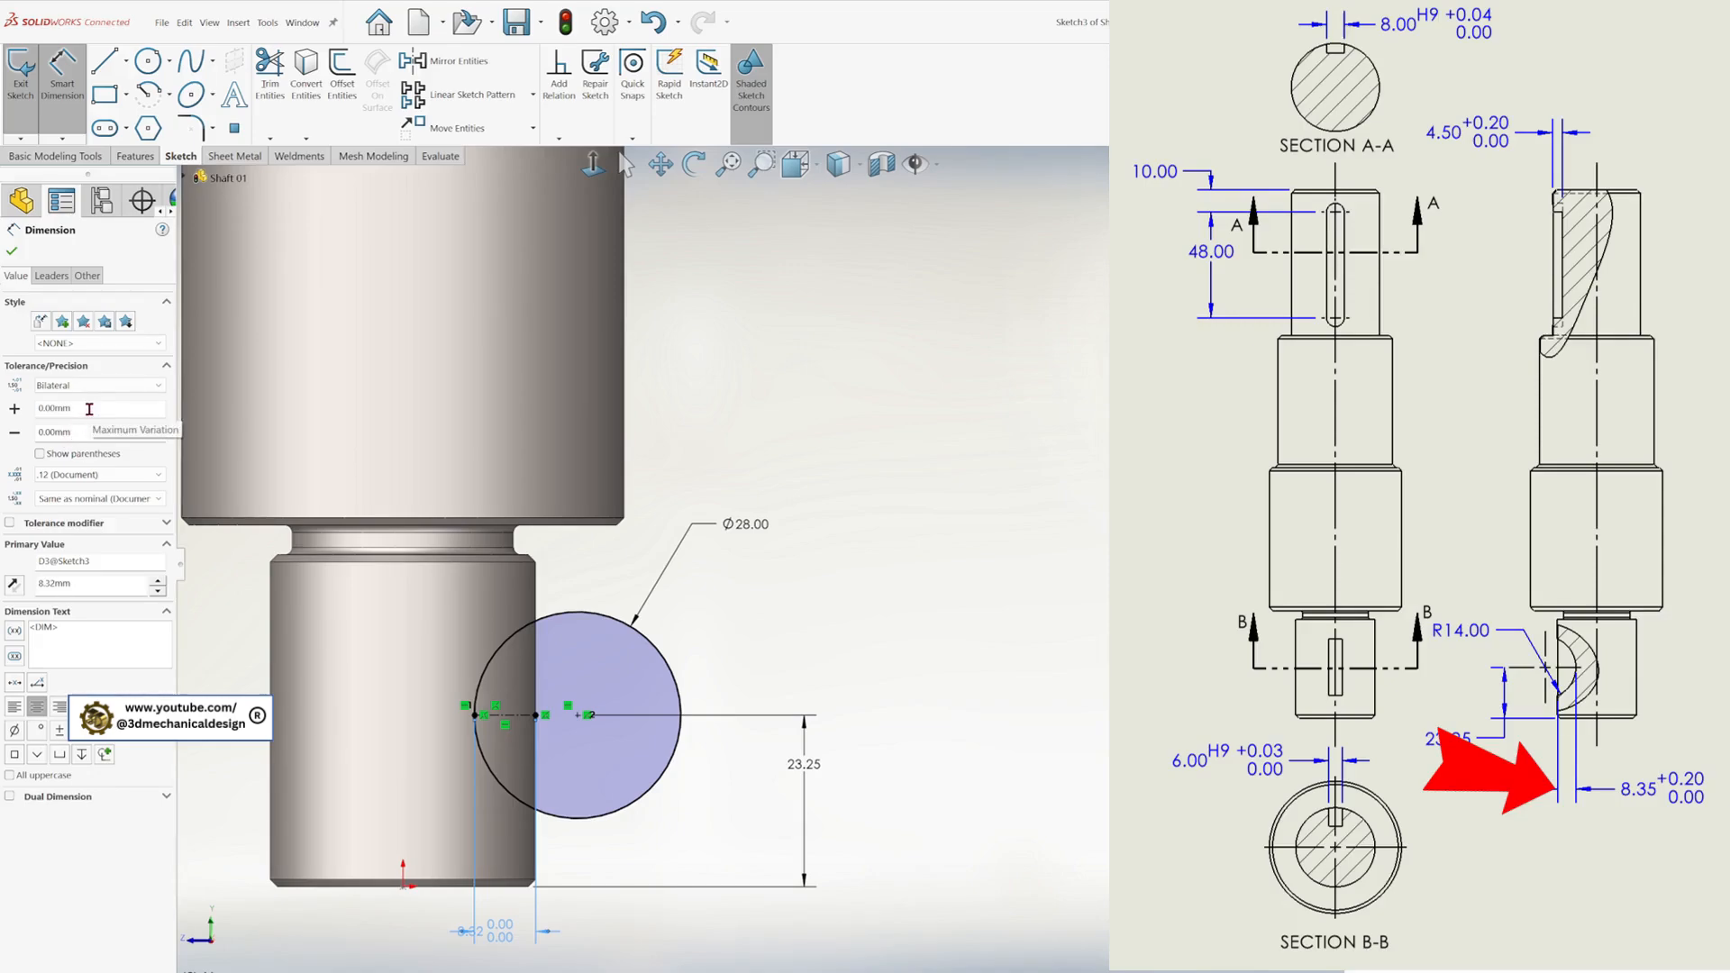
{"action": "left_click_drag", "start_coordinate": [47, 407], "coordinate": [75, 410]}
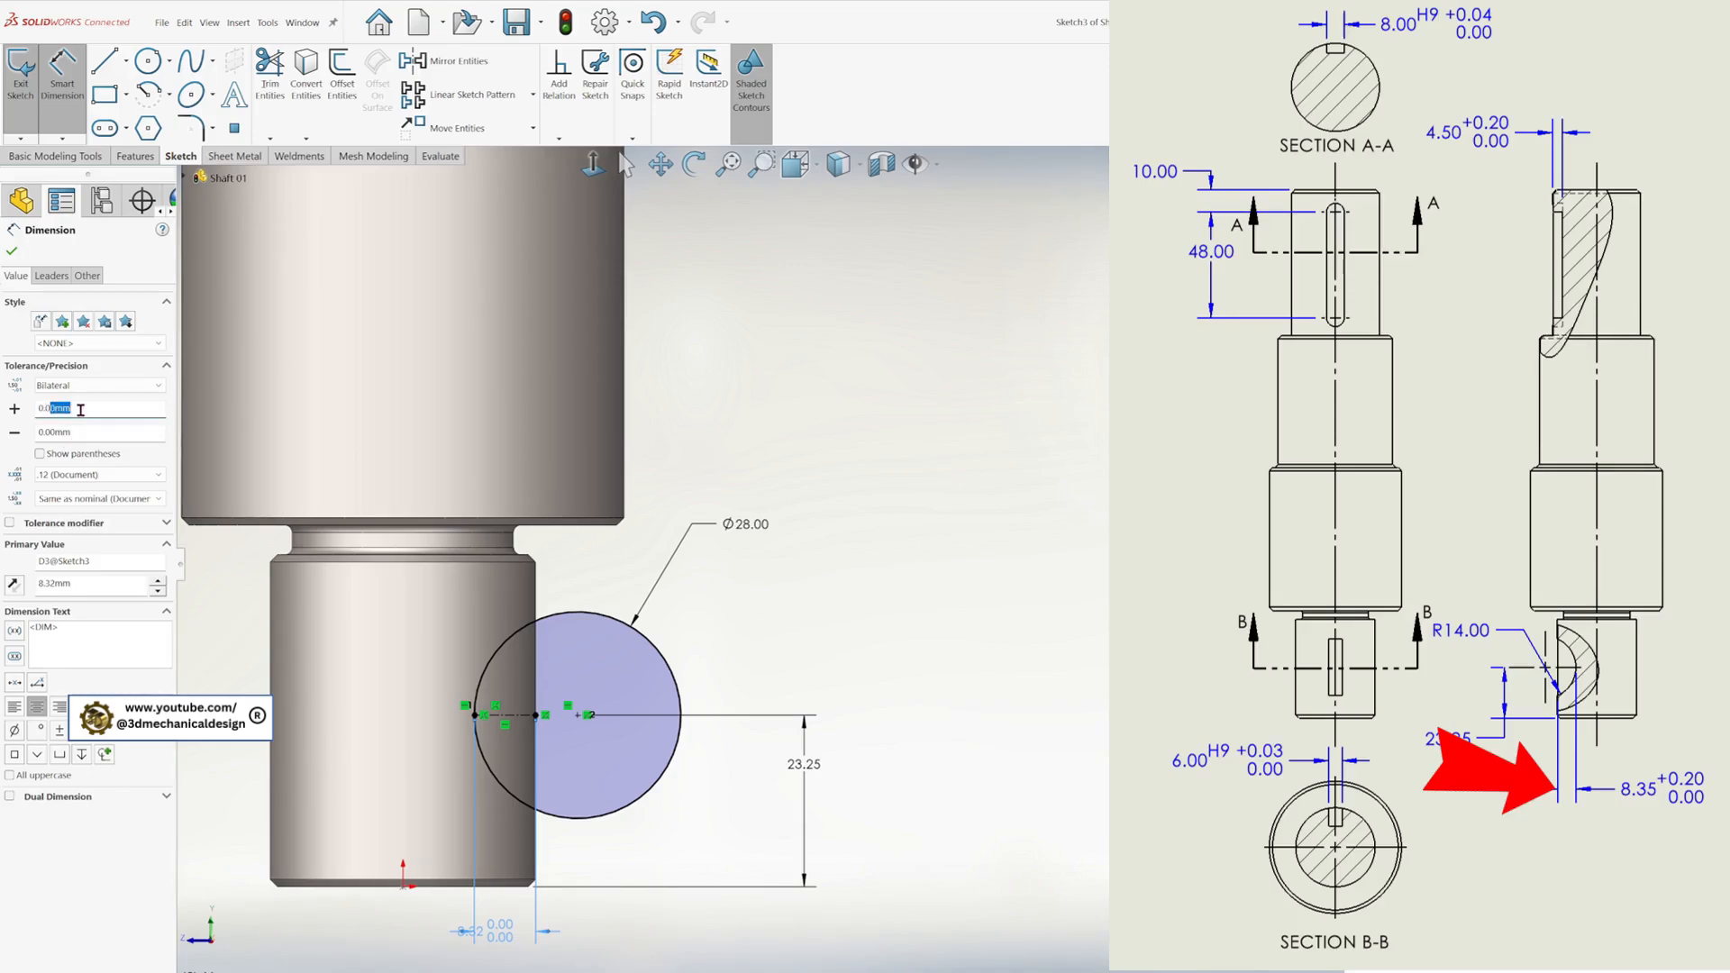
{"action": "key", "text": "BackSpace"}
{"action": "type", "text": "2"}
{"action": "left_click", "coordinate": [13, 250]}
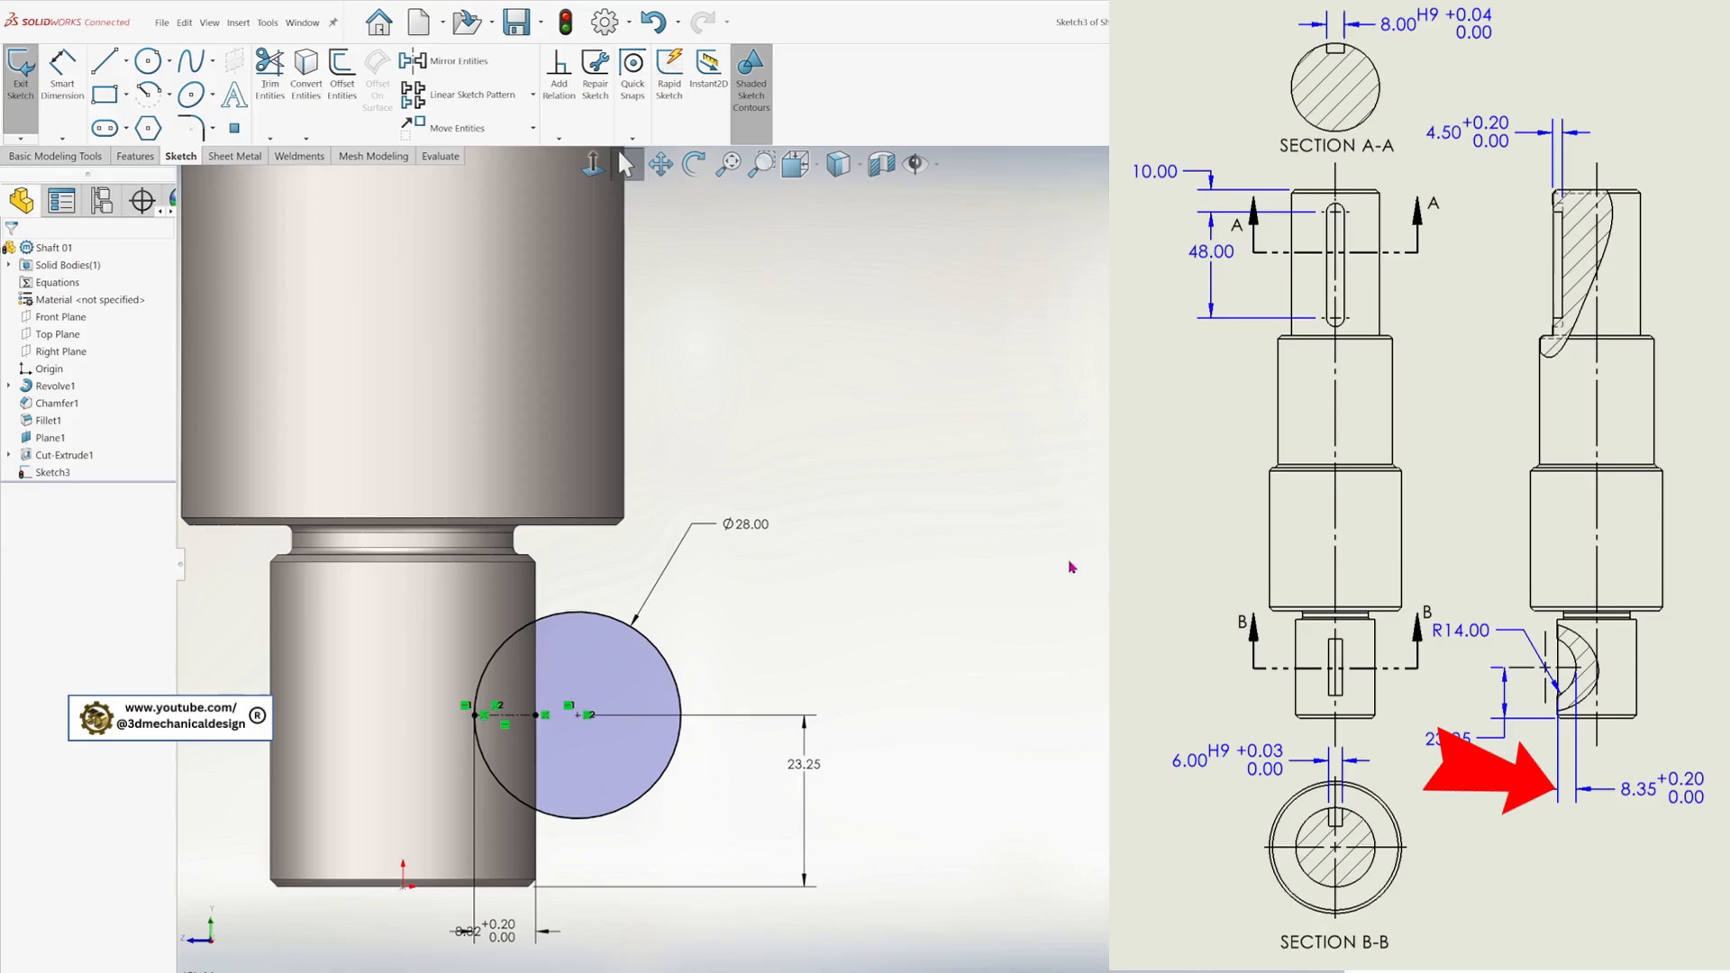
- Exit the sketch and cut-extrude the circle through the lower shaft section as a Mid Plane cut 6 mm wide
{"action": "left_click", "coordinate": [1317, 184]}
{"action": "key", "text": "s"}
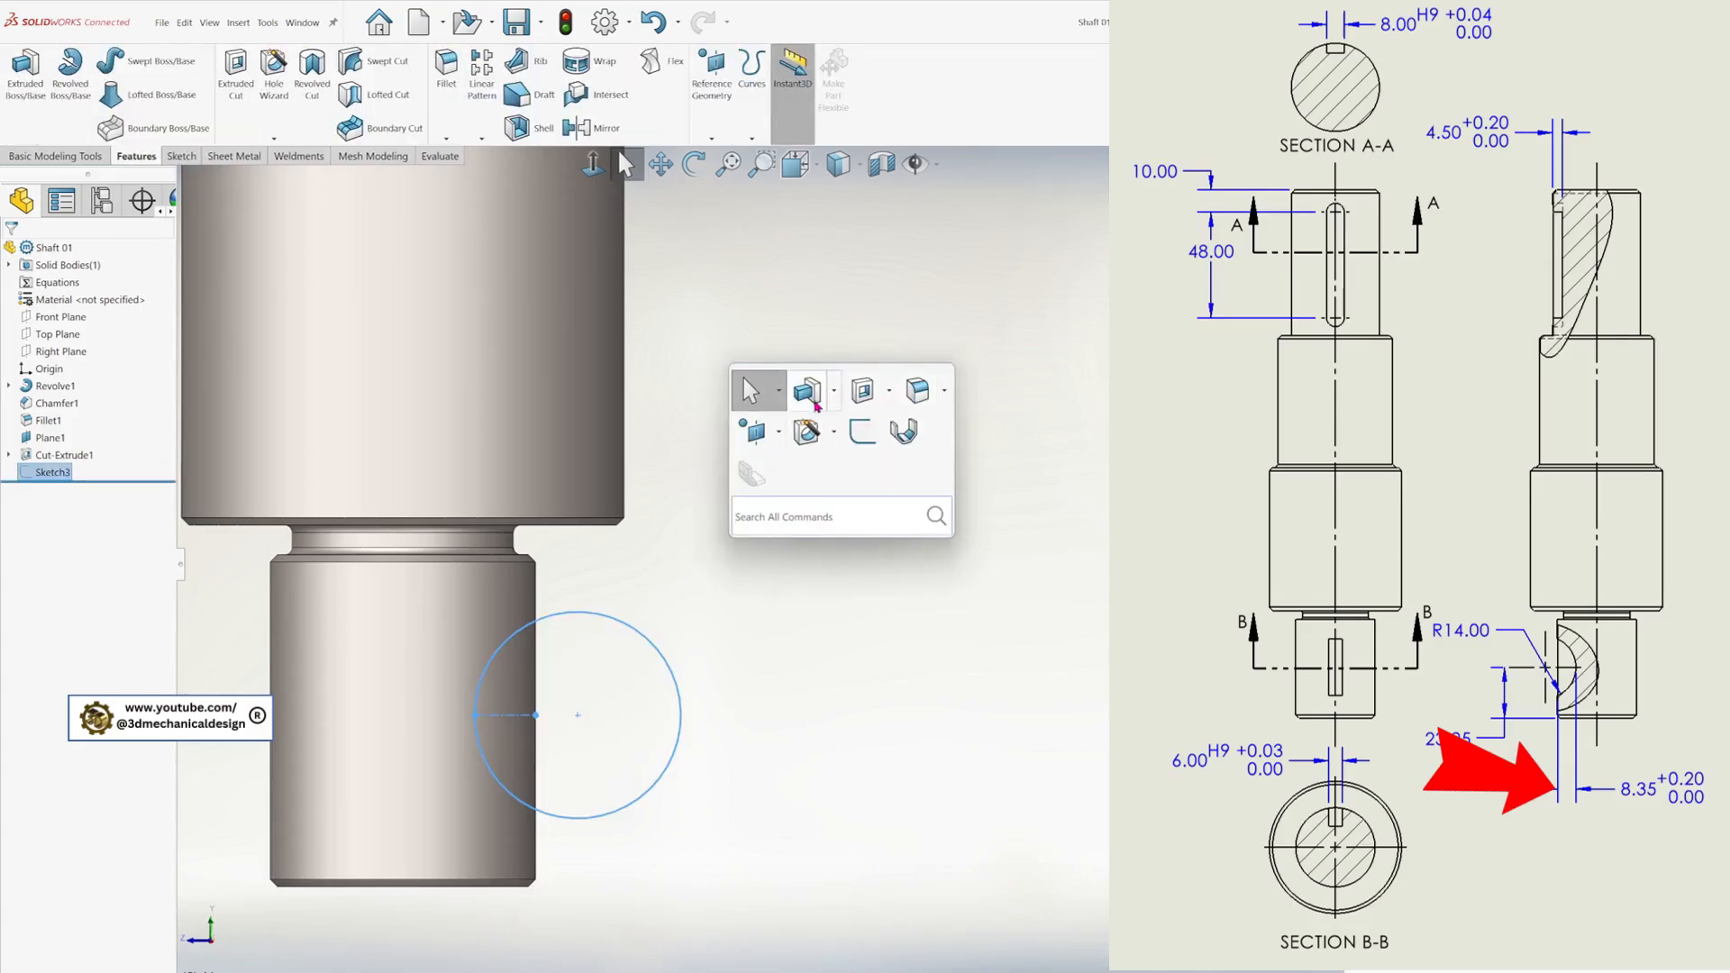
{"action": "left_click", "coordinate": [874, 402]}
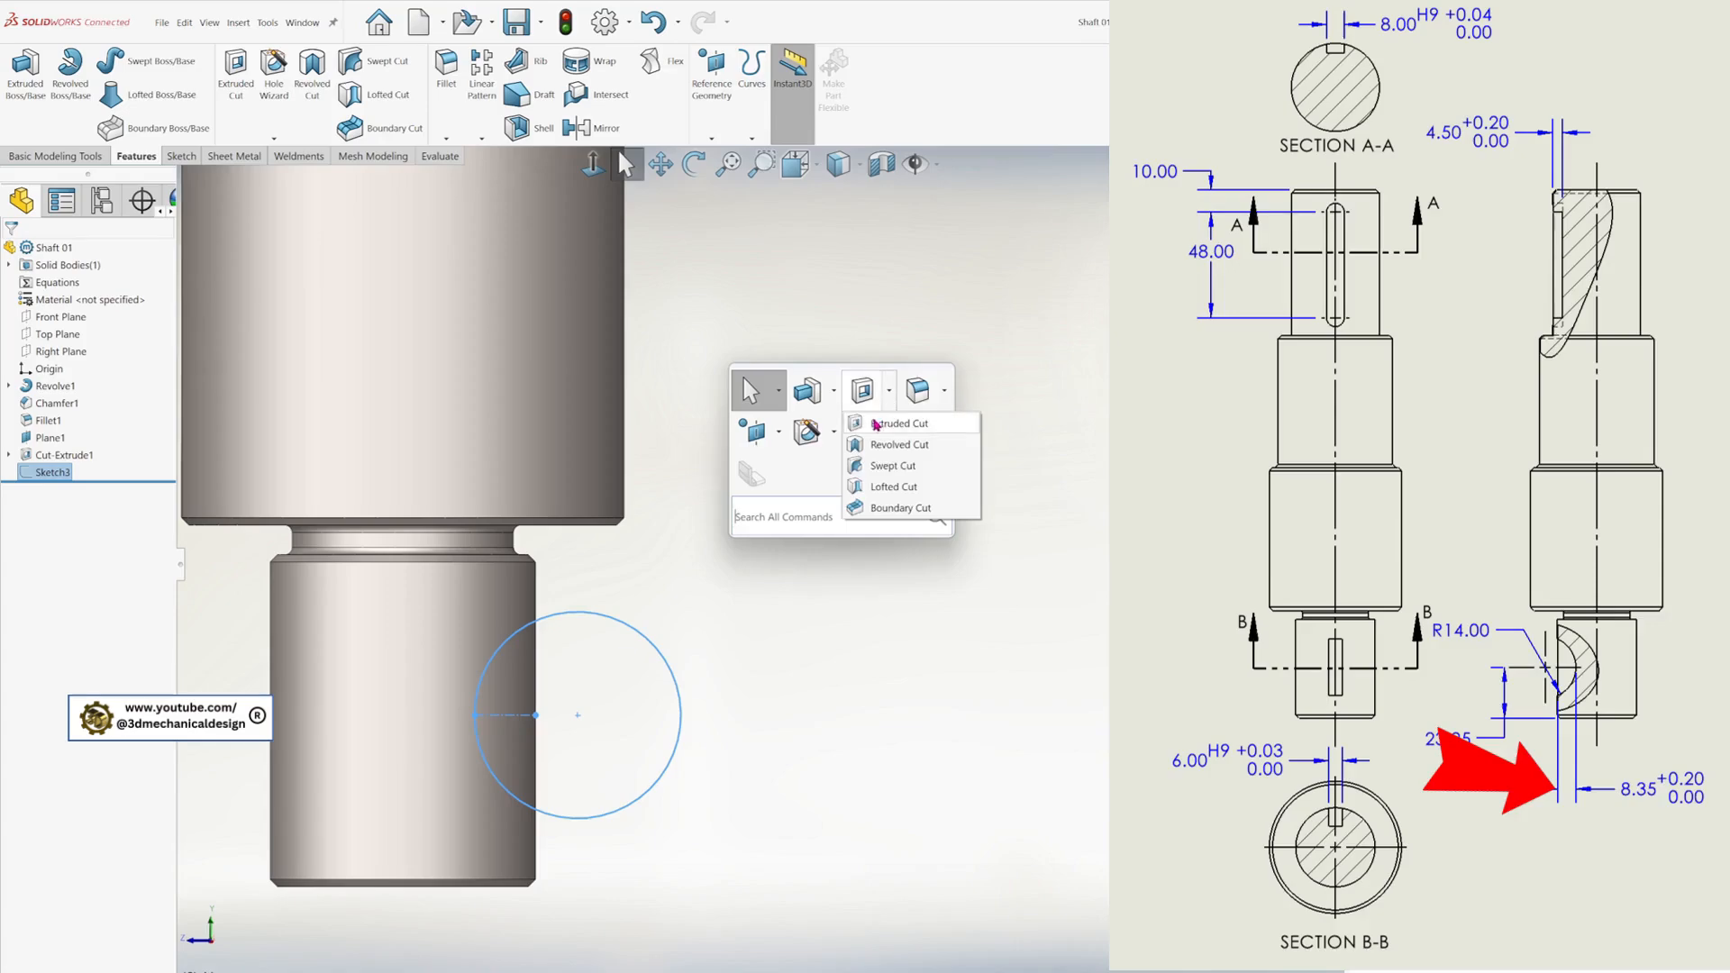
{"action": "left_click", "coordinate": [879, 415]}
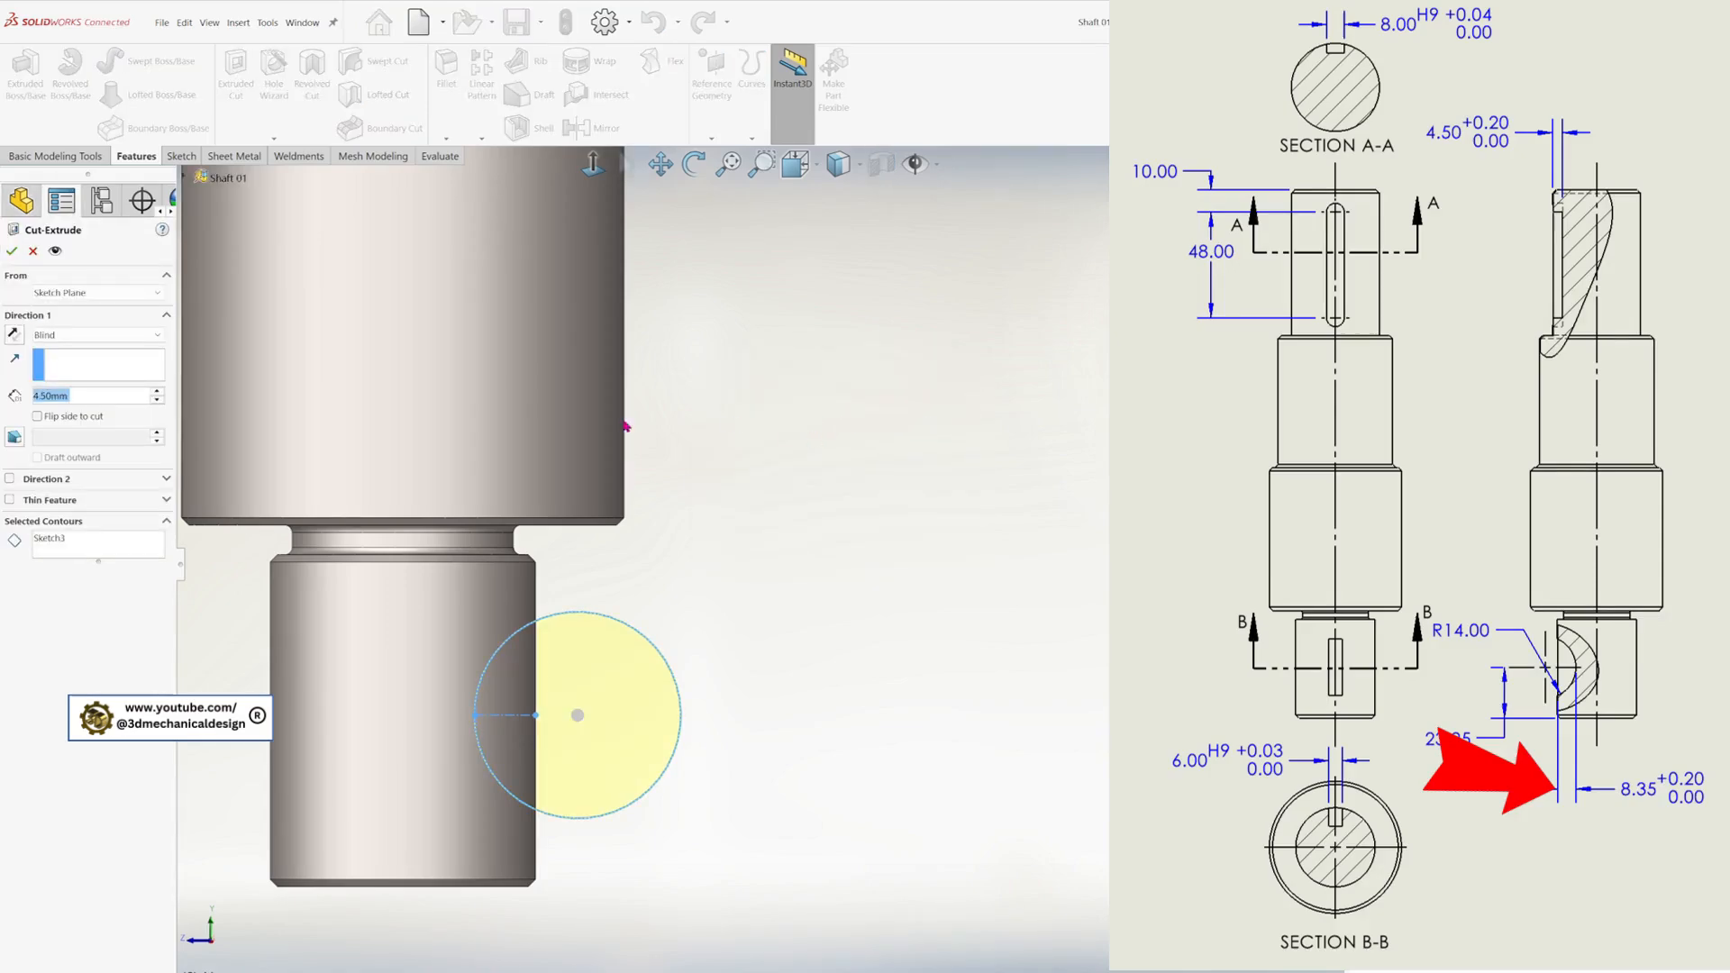
{"action": "left_click", "coordinate": [107, 338]}
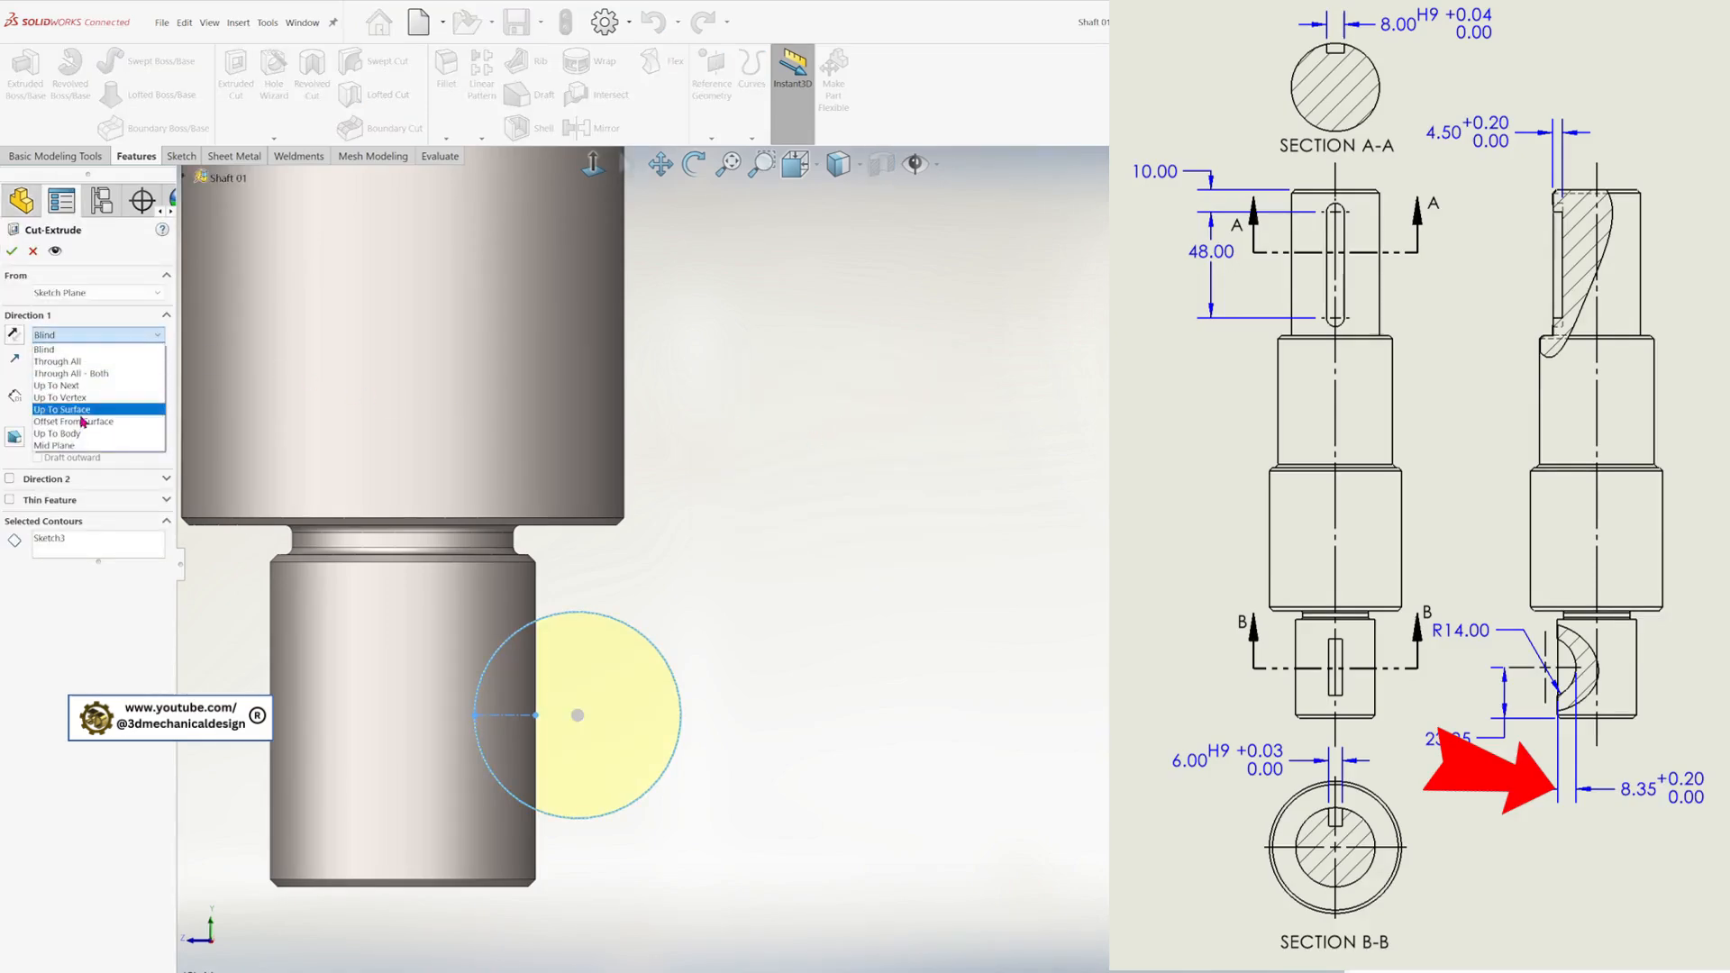
{"action": "left_click", "coordinate": [74, 446]}
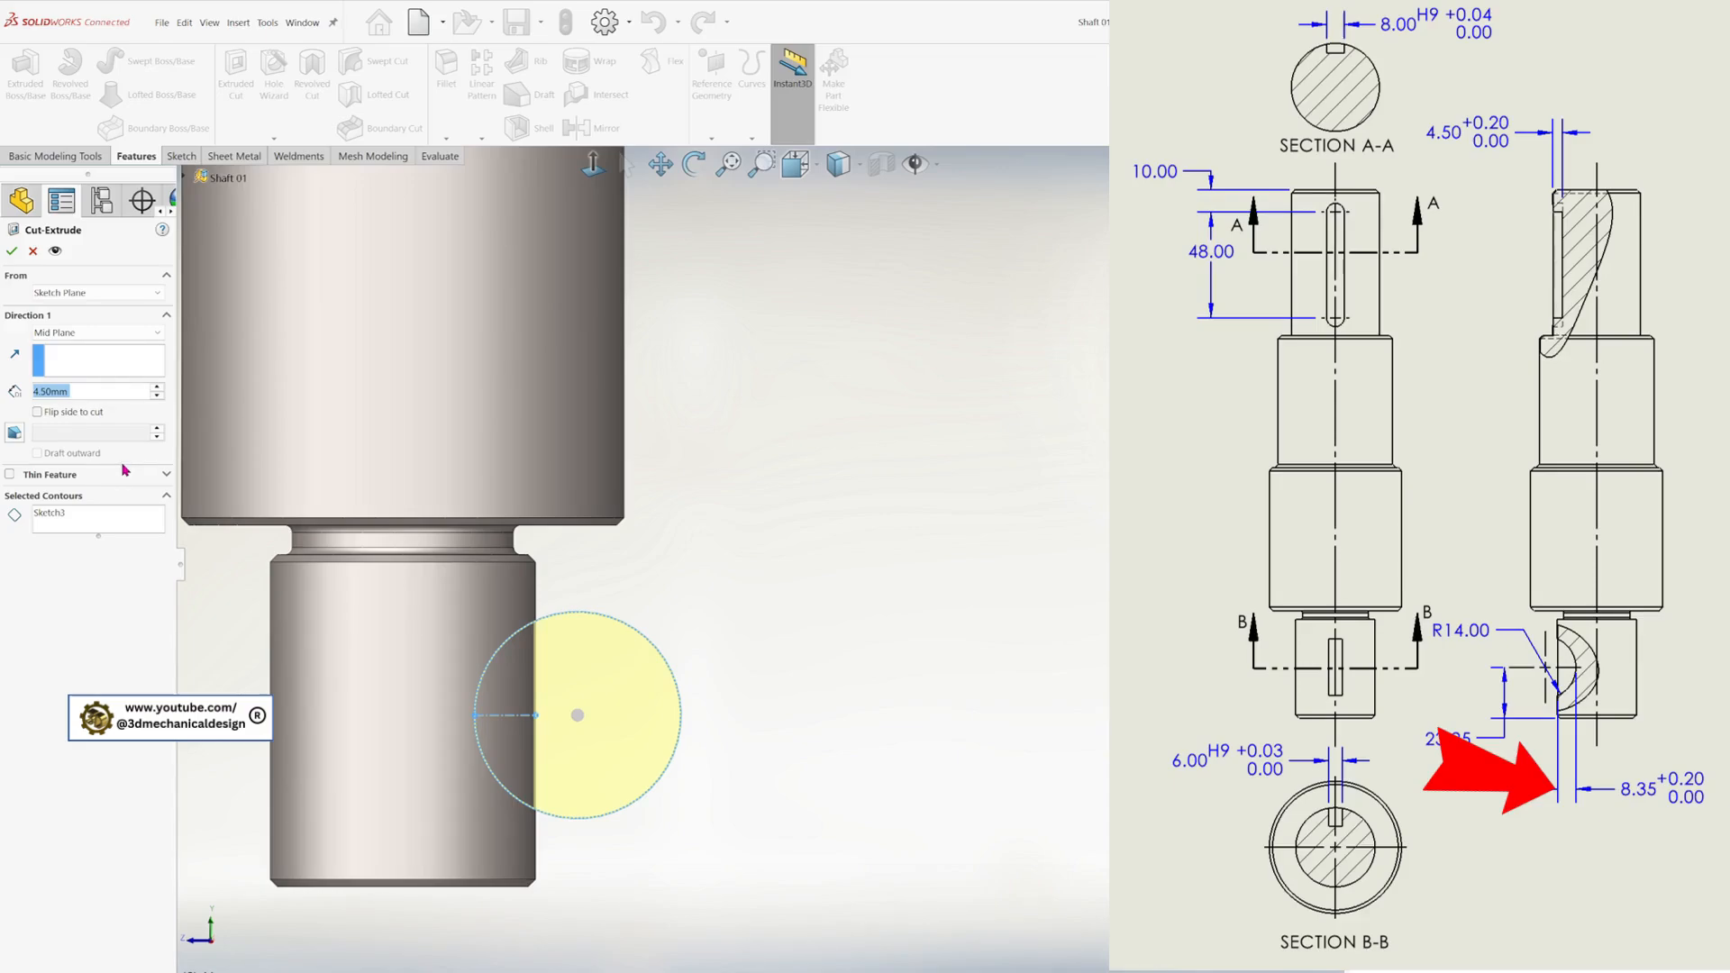
{"action": "type", "text": "6"}
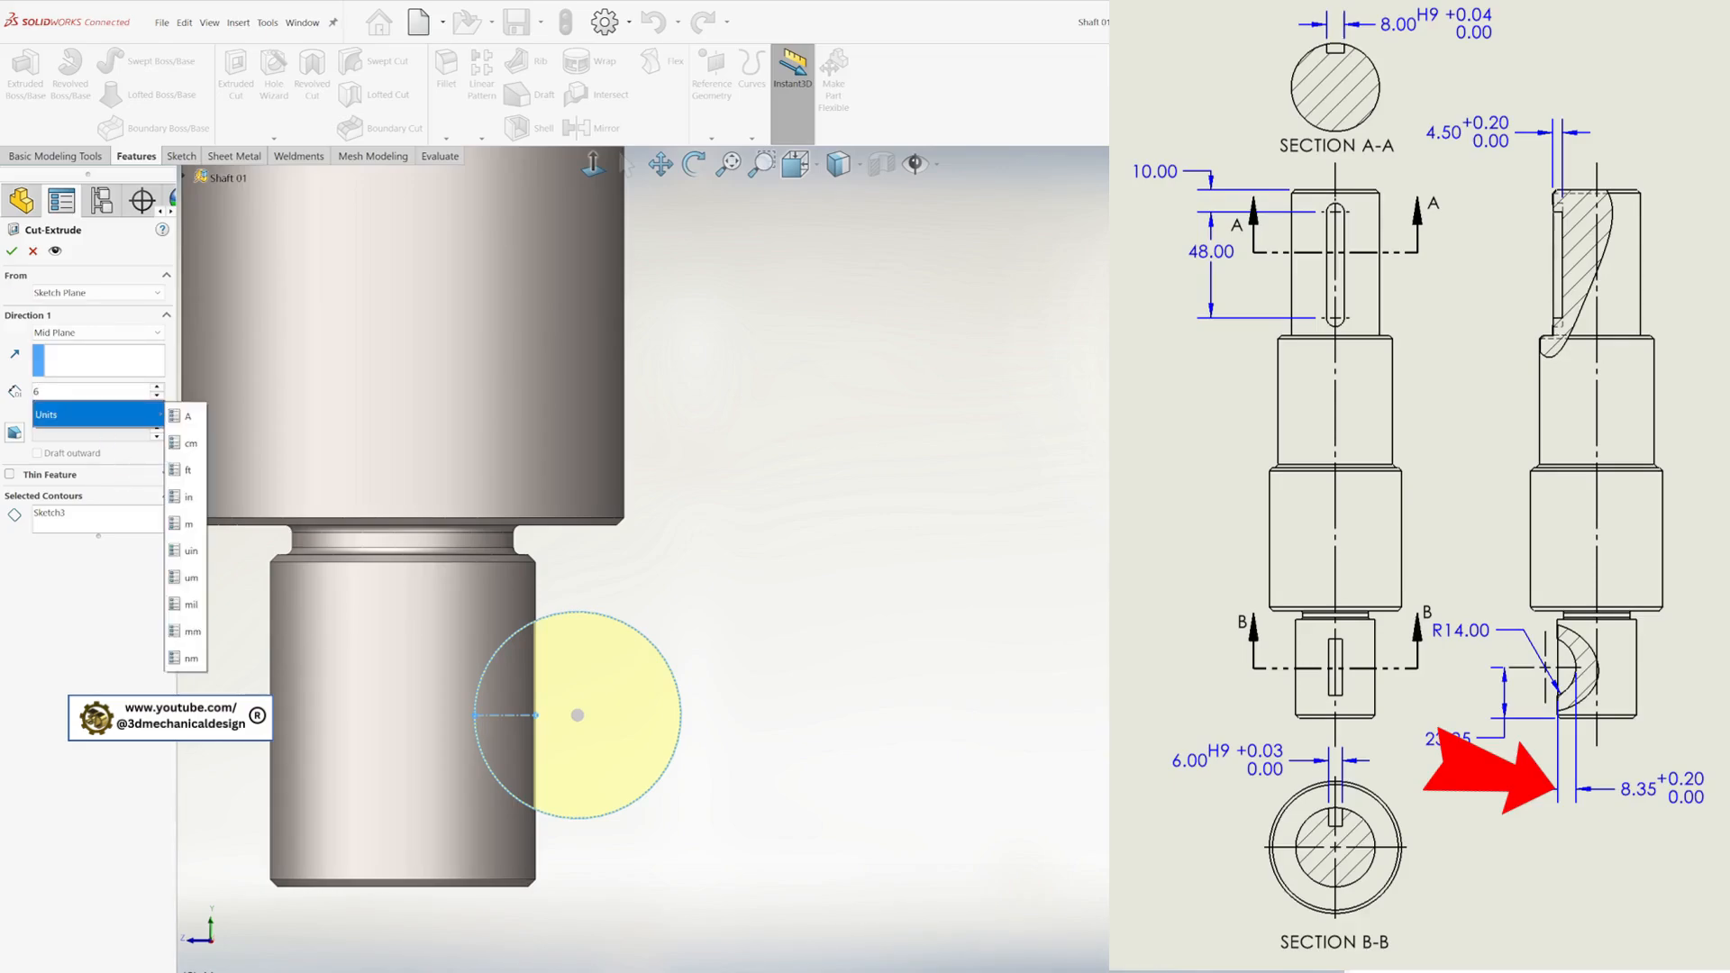
{"action": "left_click", "coordinate": [16, 253]}
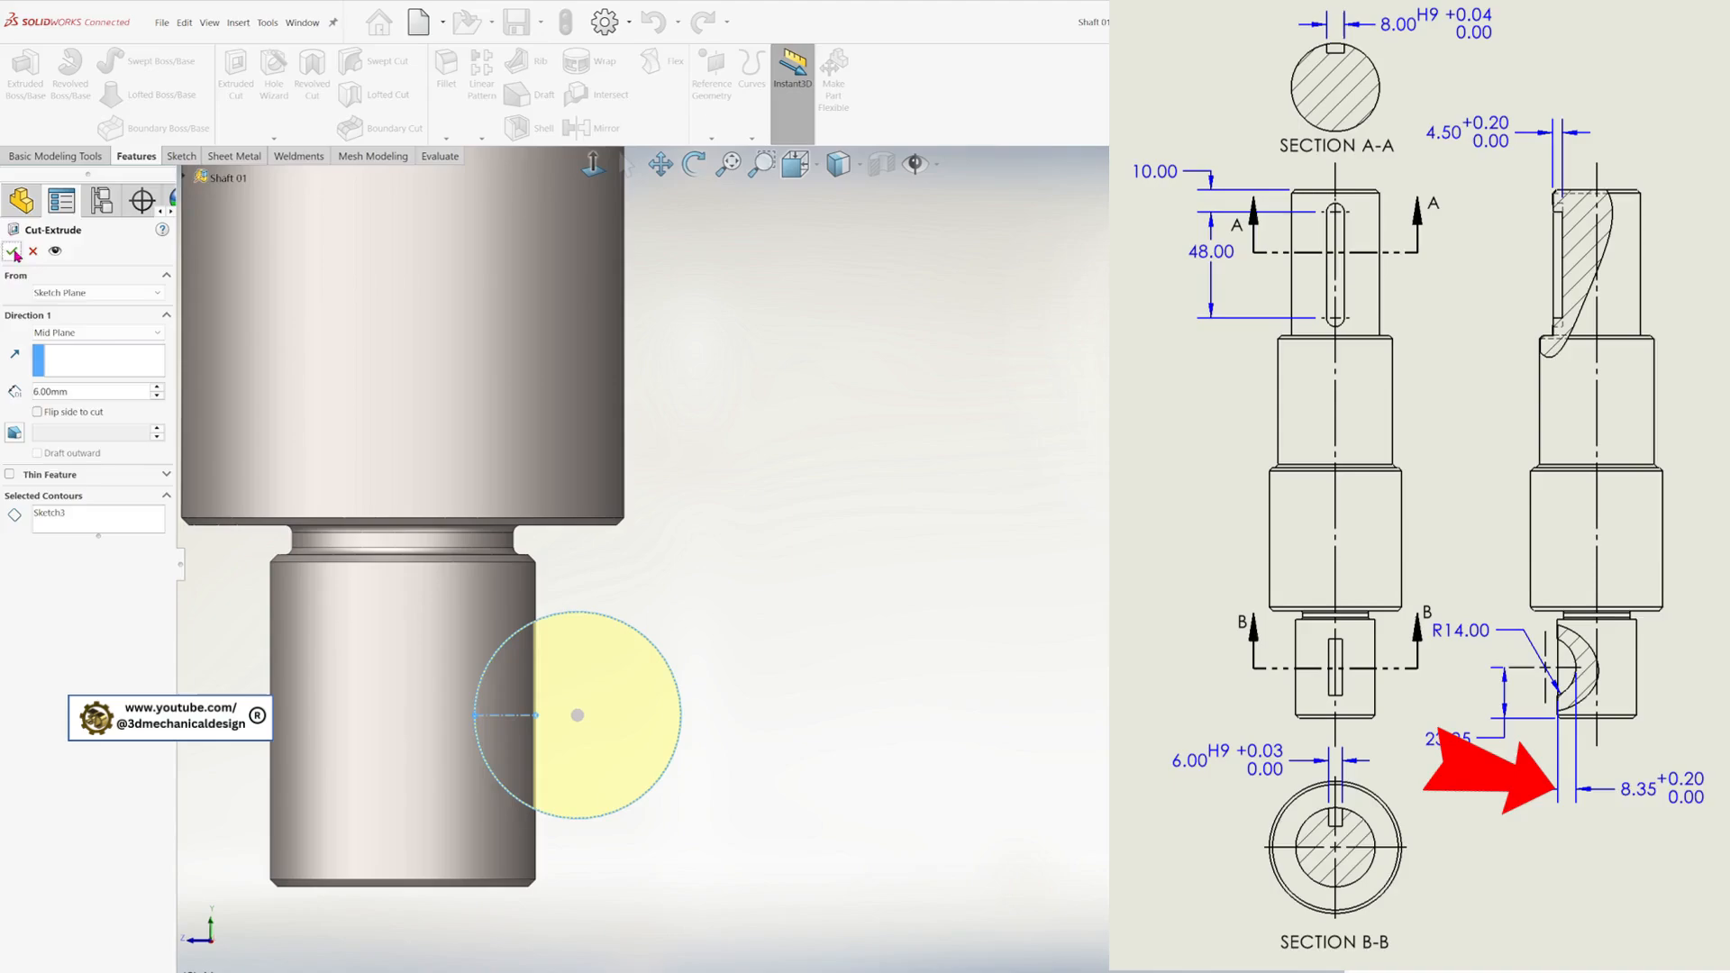
{"action": "left_click", "coordinate": [14, 254]}
- Examine both keyways on the shaft from several angles, including face-on to the slots
{"action": "middle_click_drag", "start_coordinate": [750, 624], "coordinate": [618, 540]}
{"action": "scroll", "coordinate": [619, 538], "scroll_direction": "up", "scroll_amount": 4}
{"action": "middle_click_drag", "start_coordinate": [695, 487], "coordinate": [492, 633]}
{"action": "scroll", "coordinate": [738, 426], "scroll_direction": "down", "scroll_amount": 1}
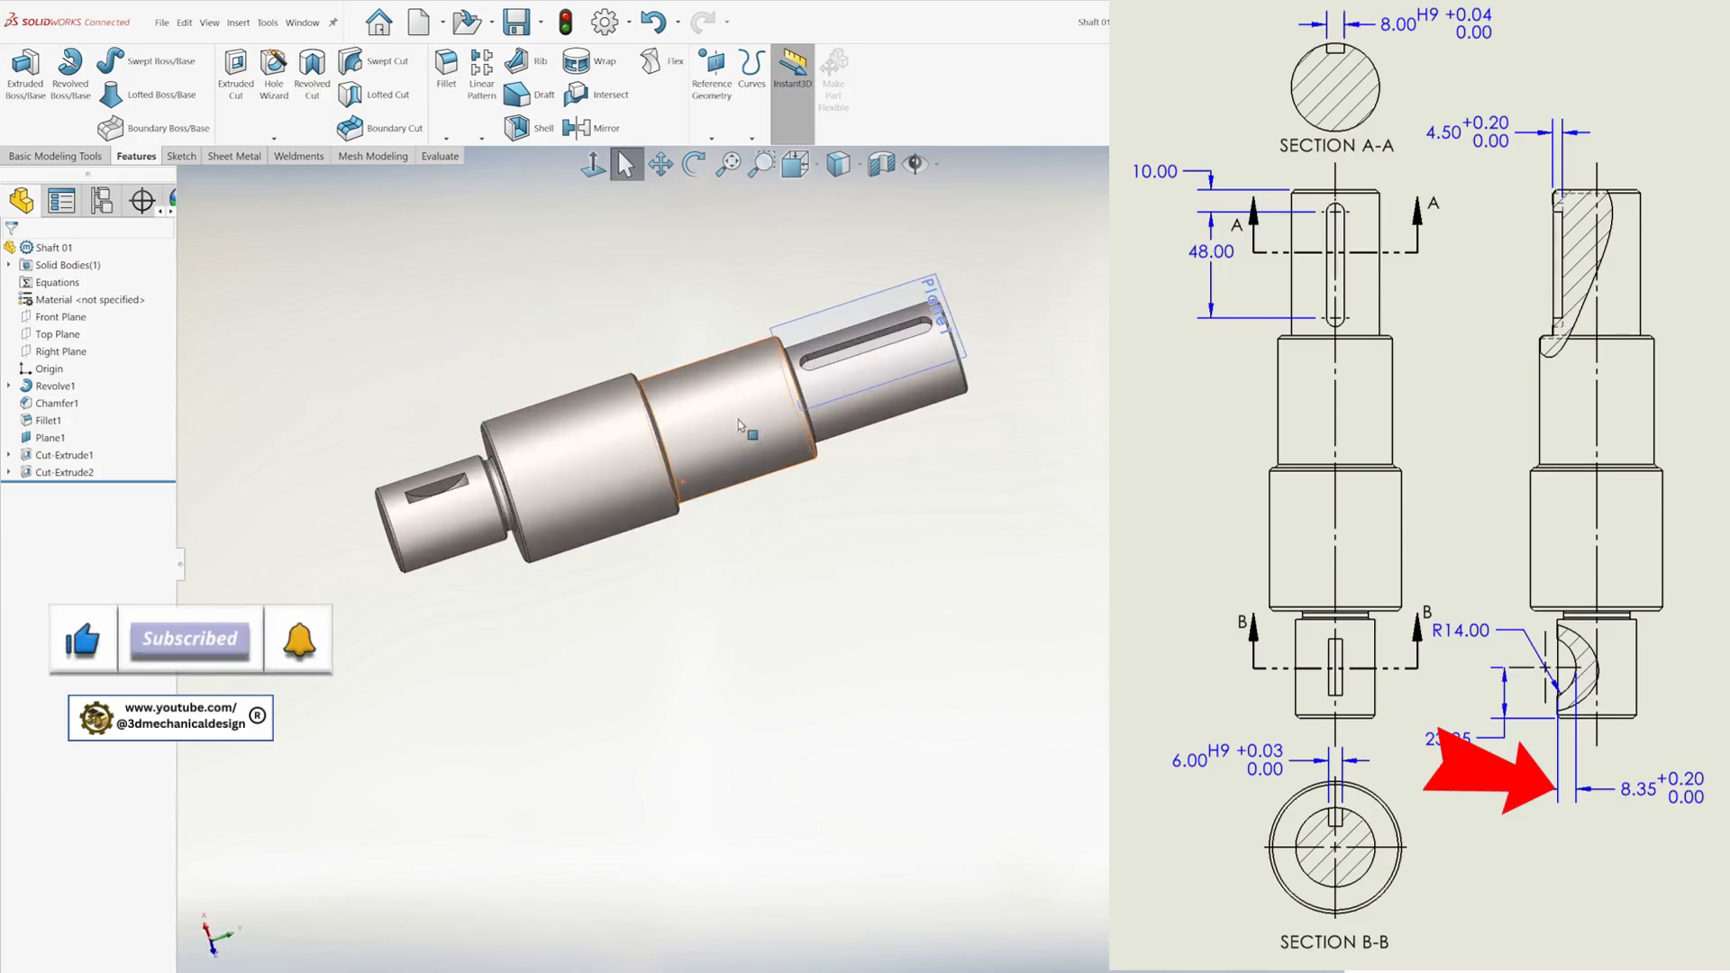
{"action": "scroll", "coordinate": [753, 383], "scroll_direction": "up", "scroll_amount": 3}
{"action": "scroll", "coordinate": [755, 421], "scroll_direction": "down", "scroll_amount": 3}
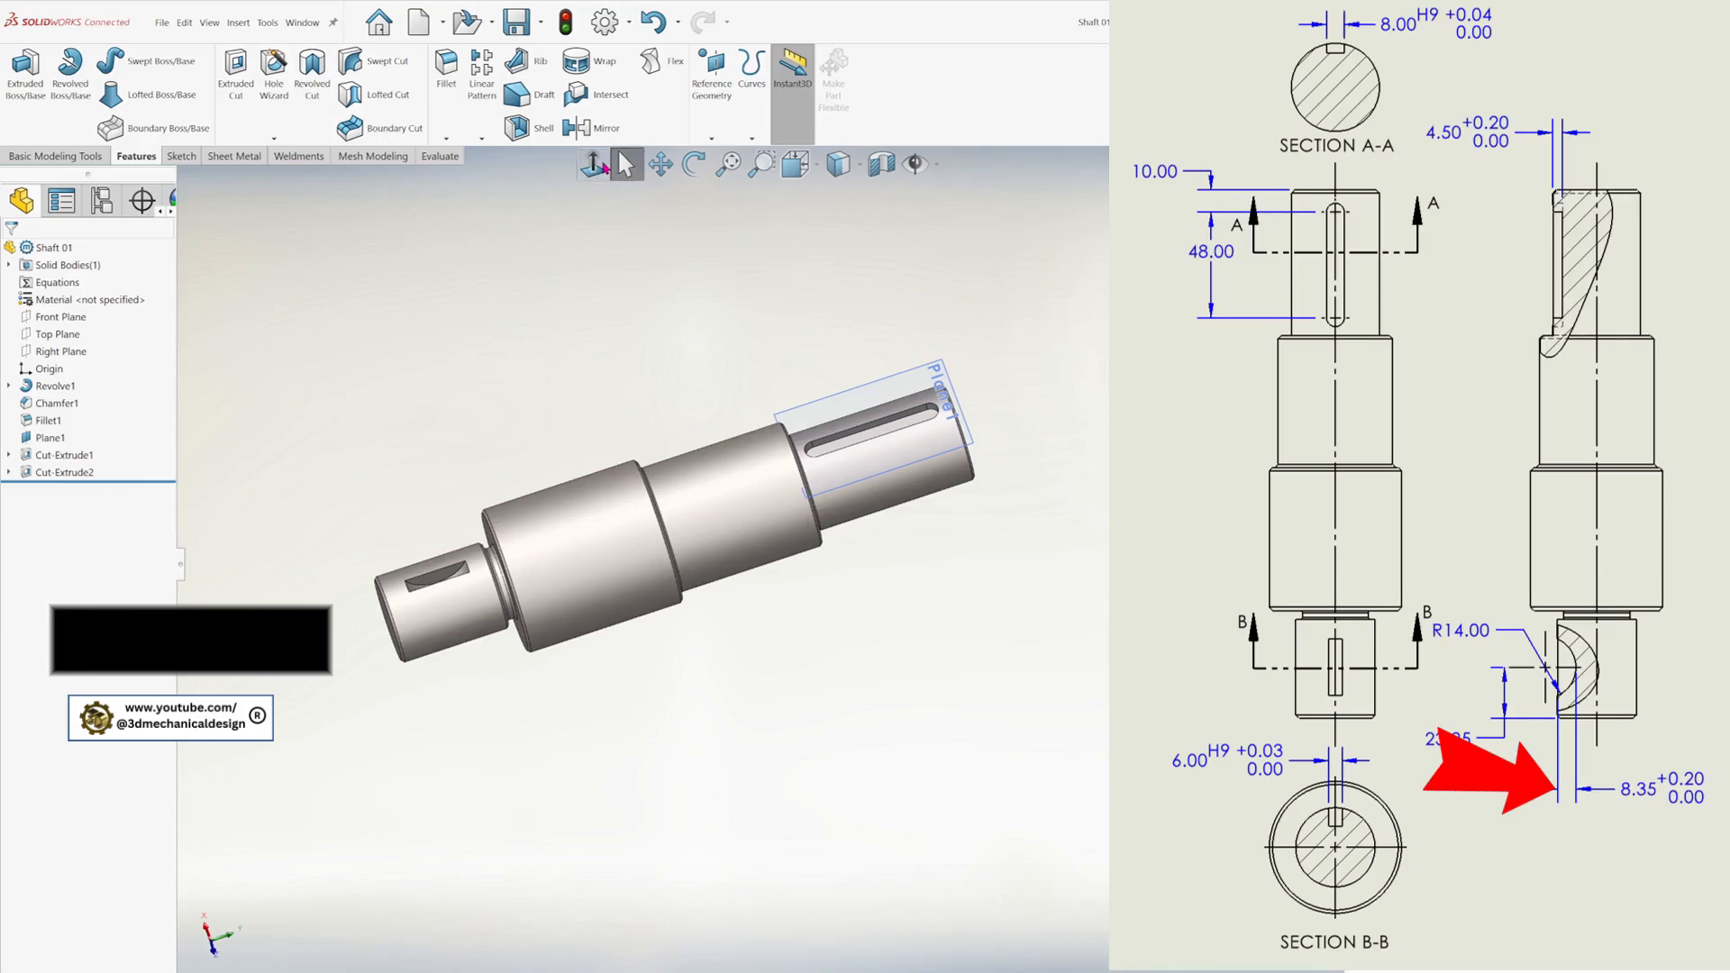
{"action": "left_click", "coordinate": [602, 166]}
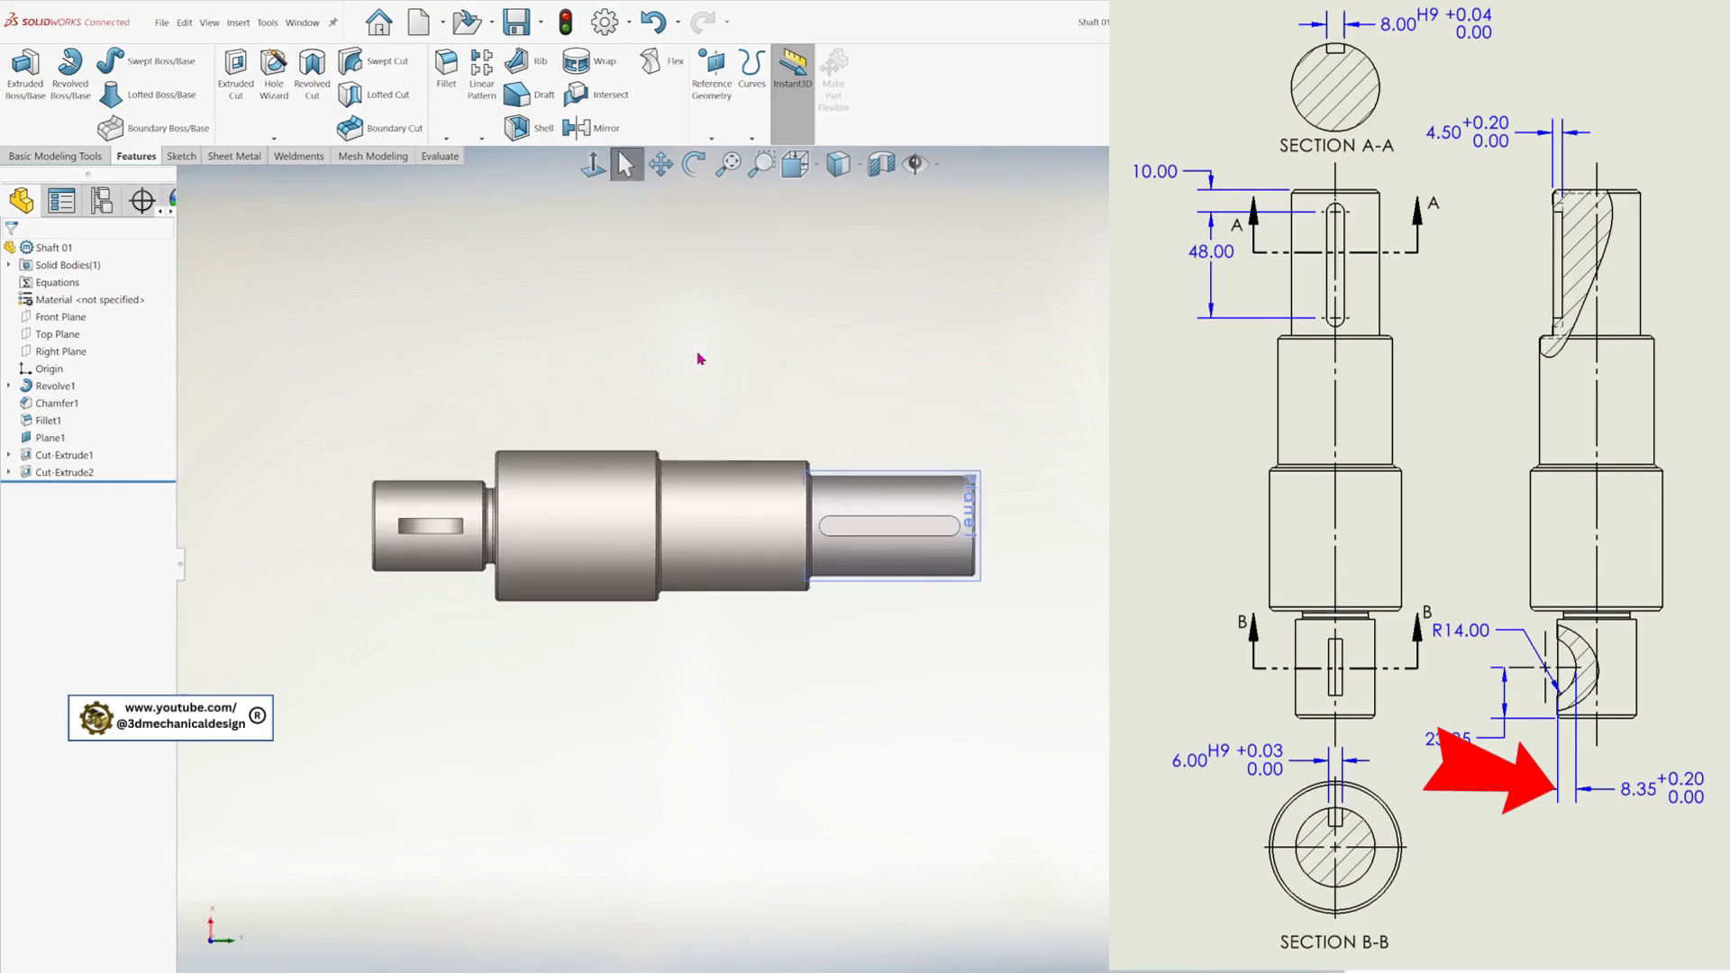
{"action": "middle_click_drag", "start_coordinate": [669, 393], "coordinate": [575, 458]}
- Create a drawing from the shaft part on a standard B (ANSI) Landscape sheet
{"action": "left_click", "coordinate": [442, 22]}
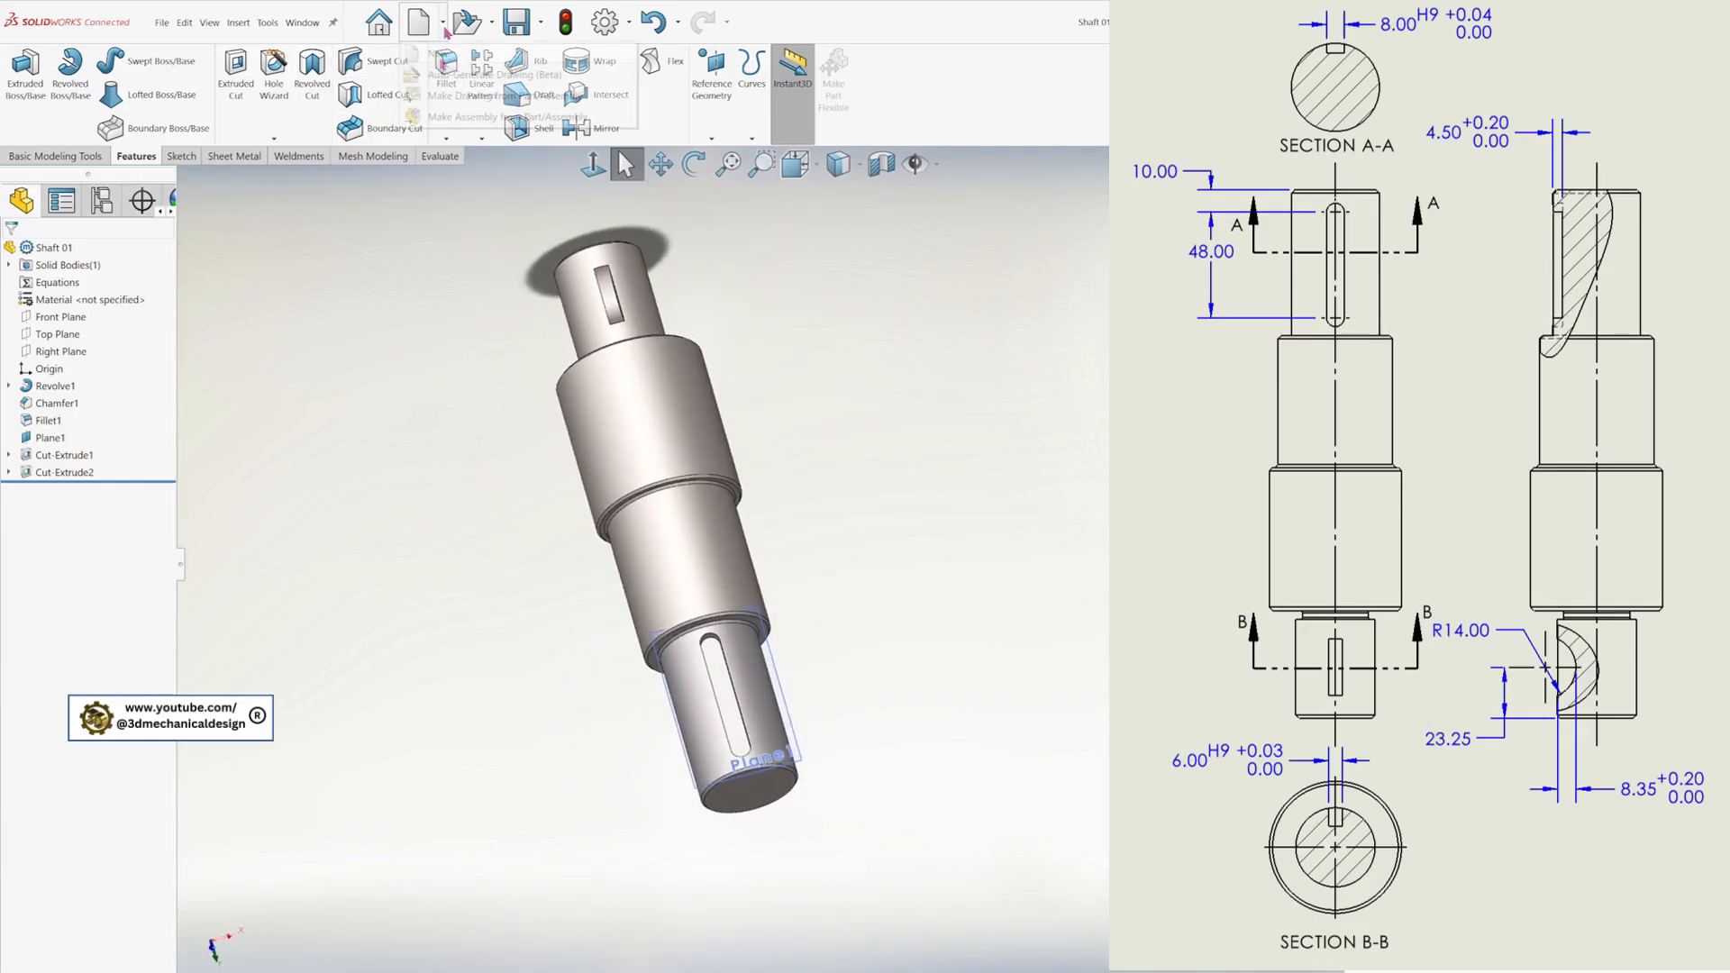
{"action": "left_click", "coordinate": [436, 110]}
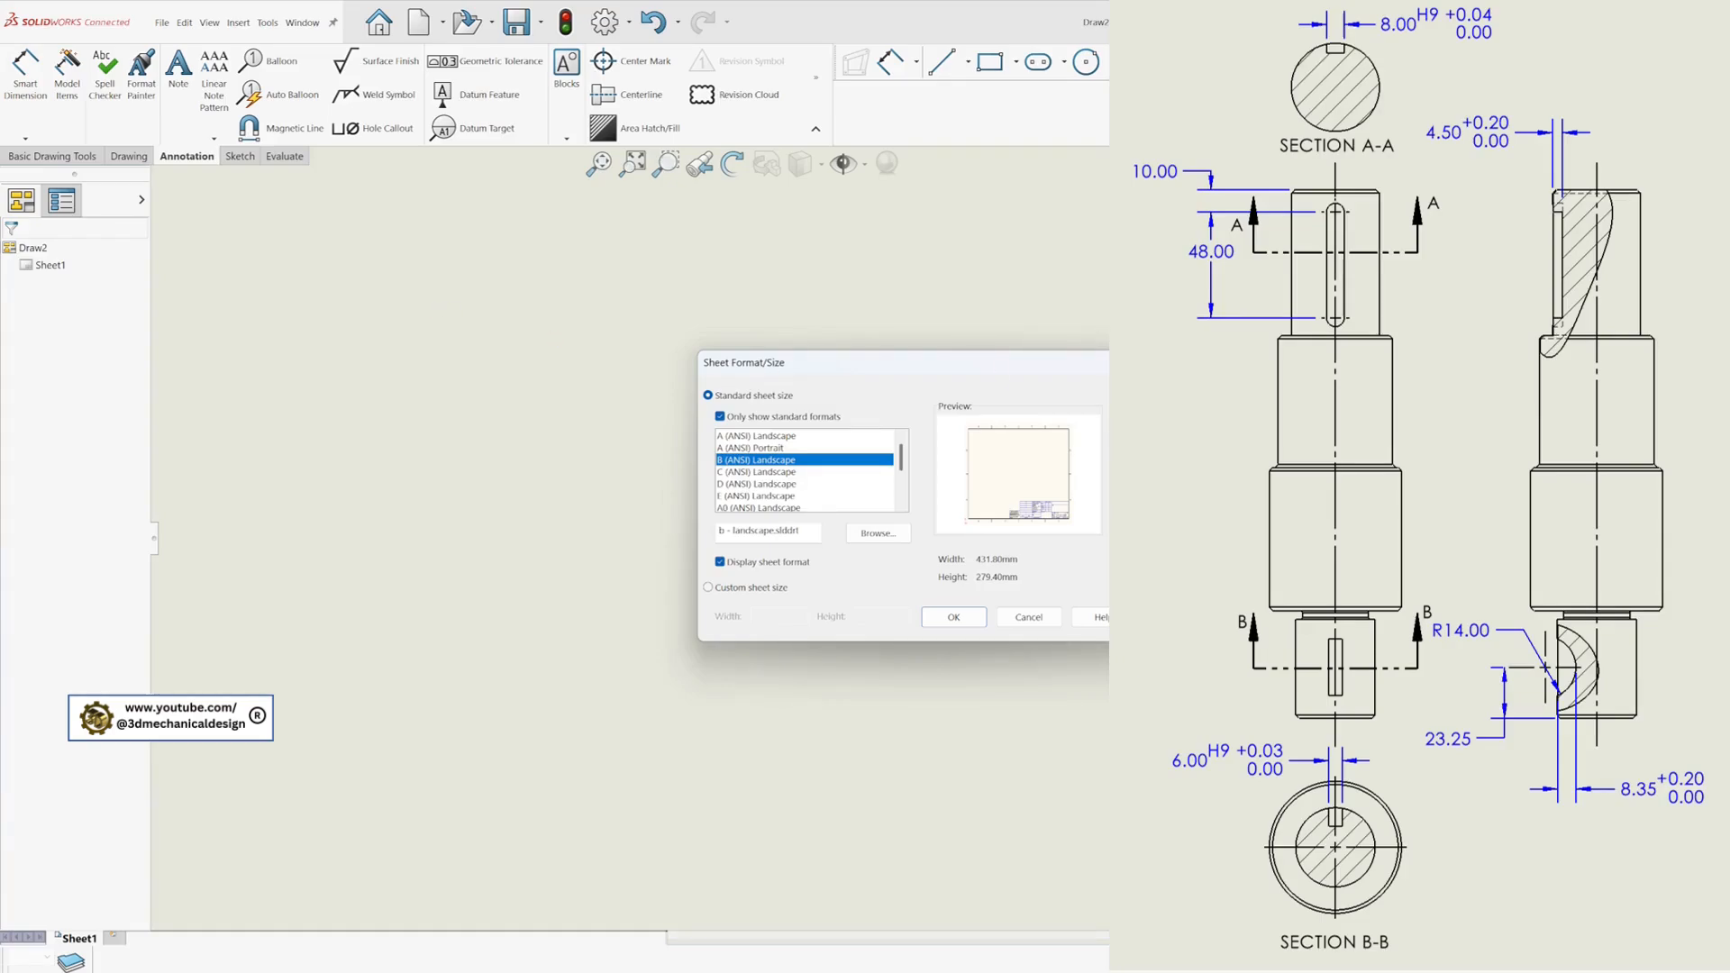
{"action": "left_click", "coordinate": [961, 624]}
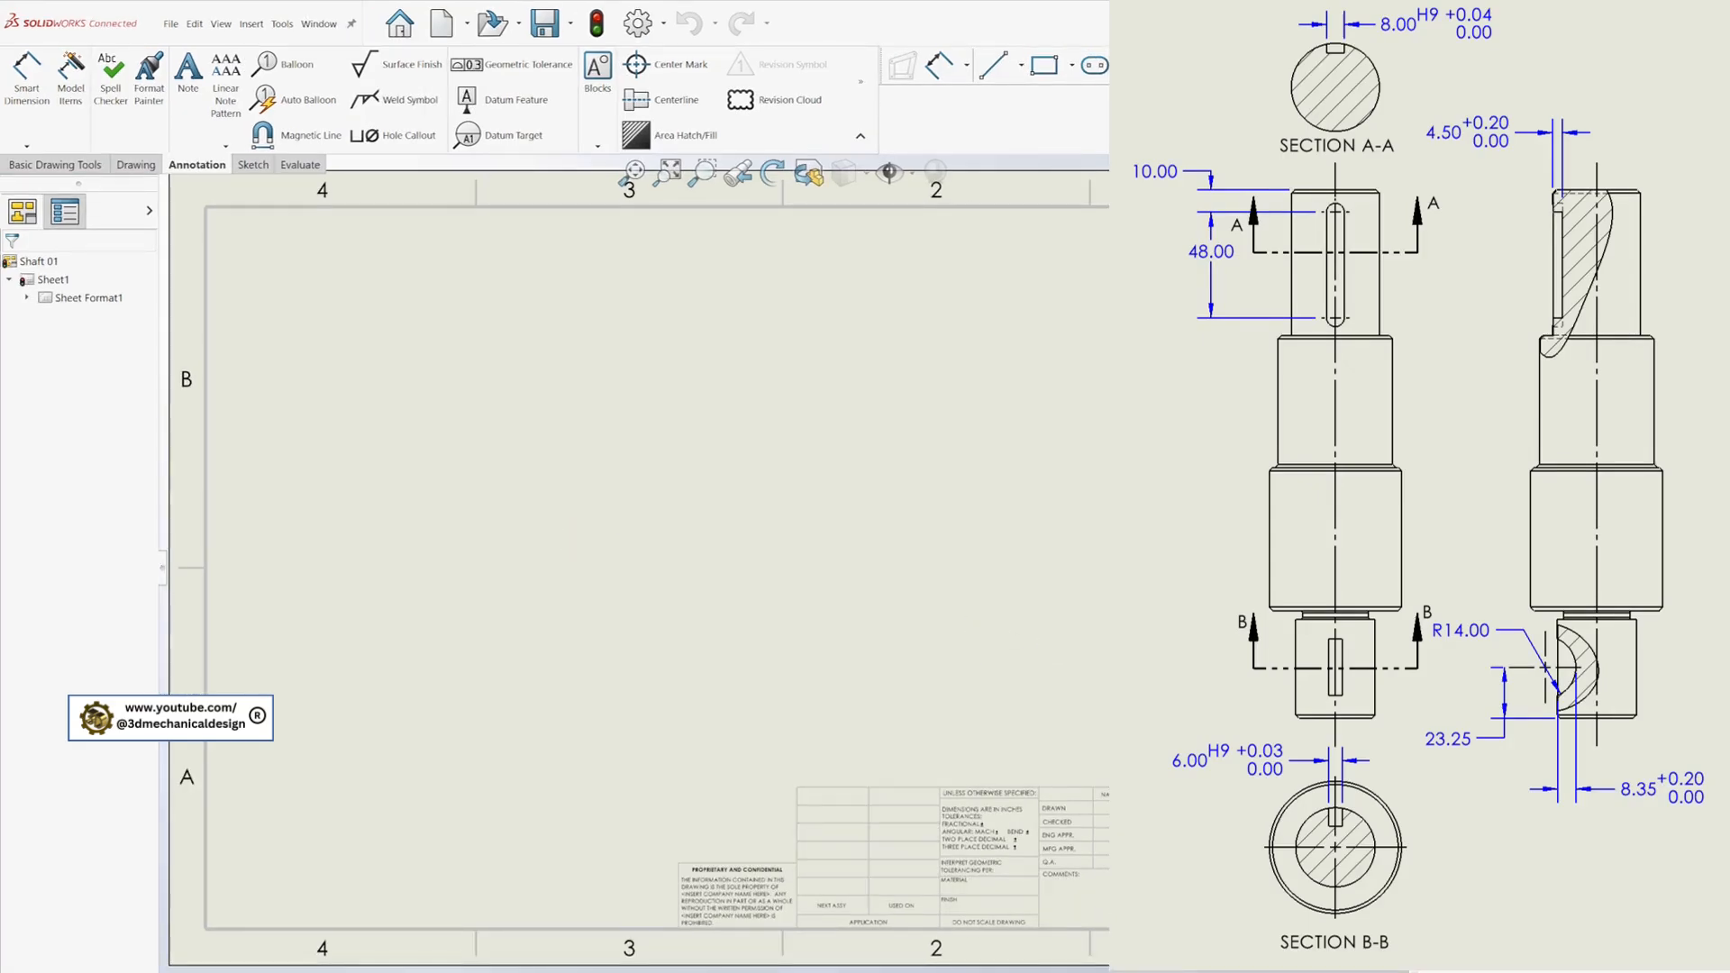
- Place the shaft's Top view and a projected side view beside it, showing hidden lines in the side view
{"action": "left_click", "coordinate": [445, 514]}
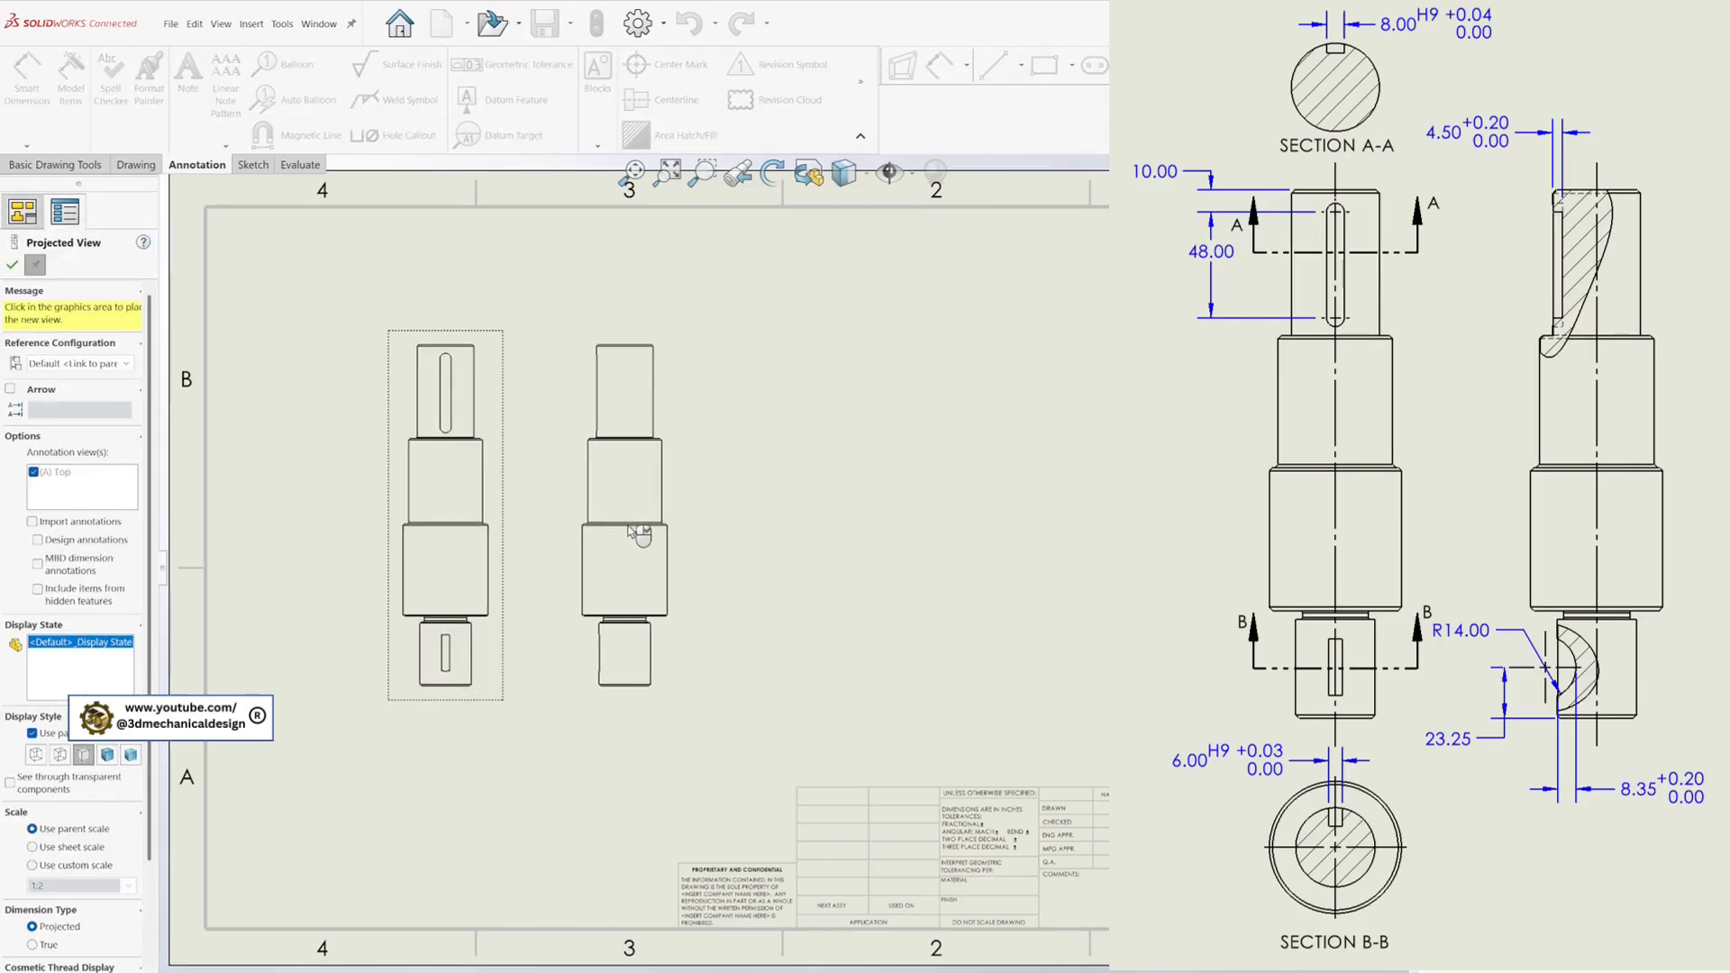
{"action": "left_click", "coordinate": [631, 527]}
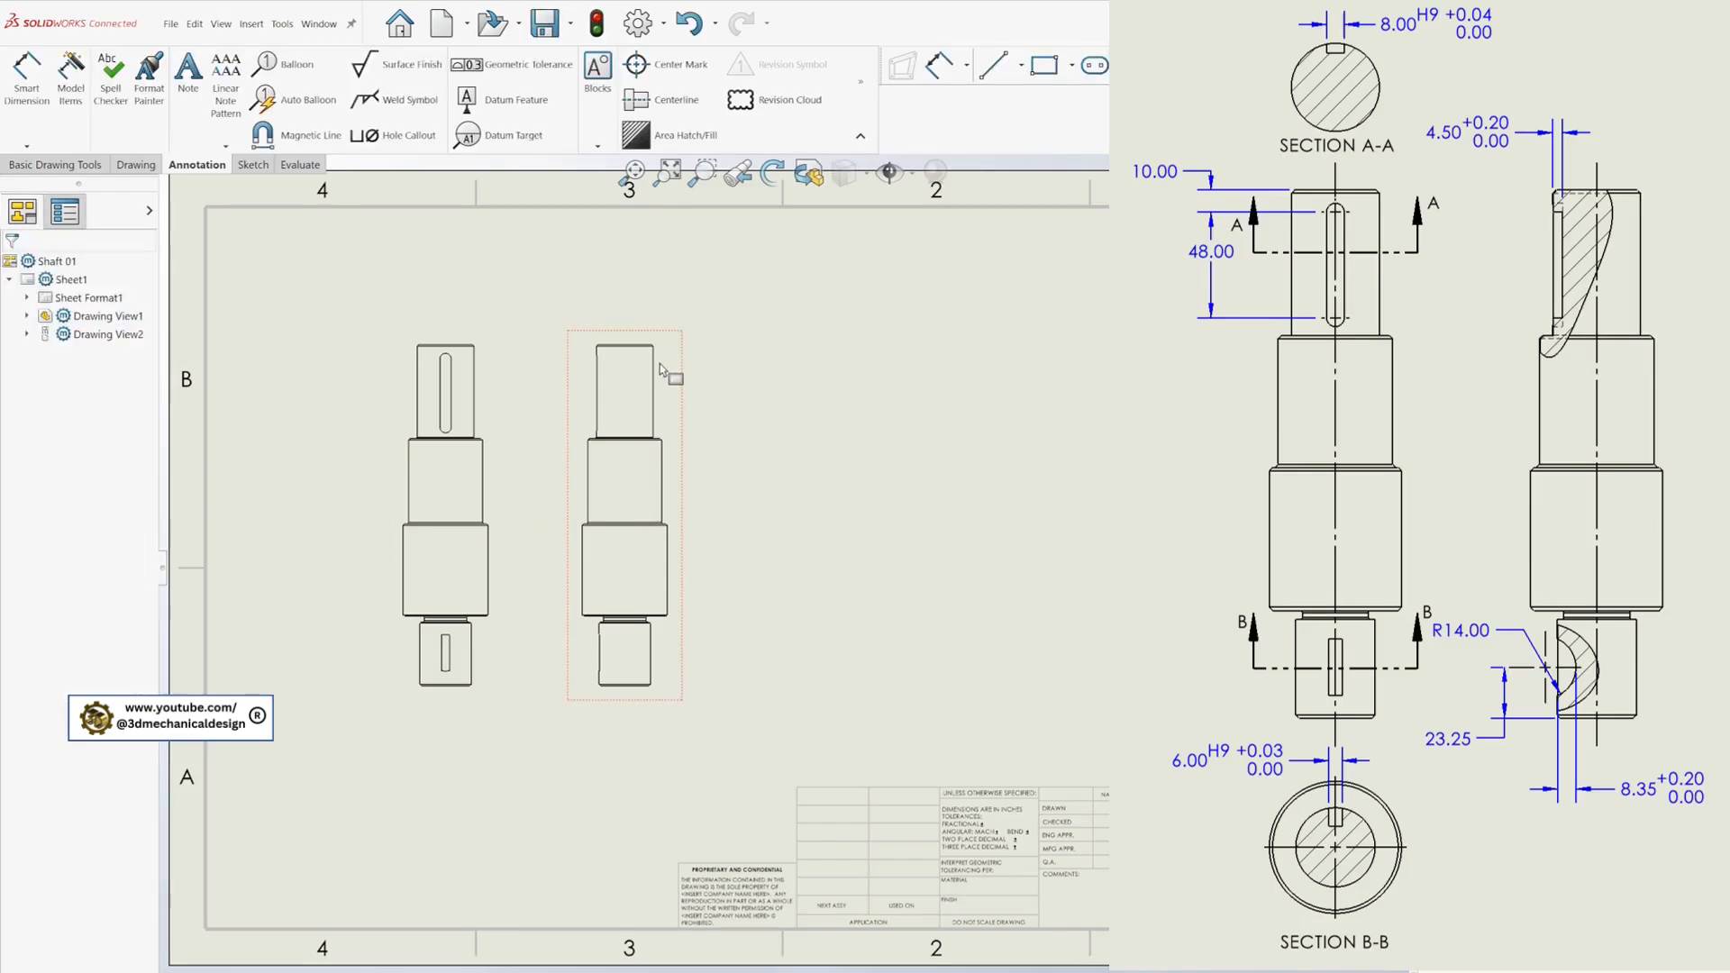
{"action": "left_click", "coordinate": [658, 390]}
{"action": "left_click", "coordinate": [58, 702]}
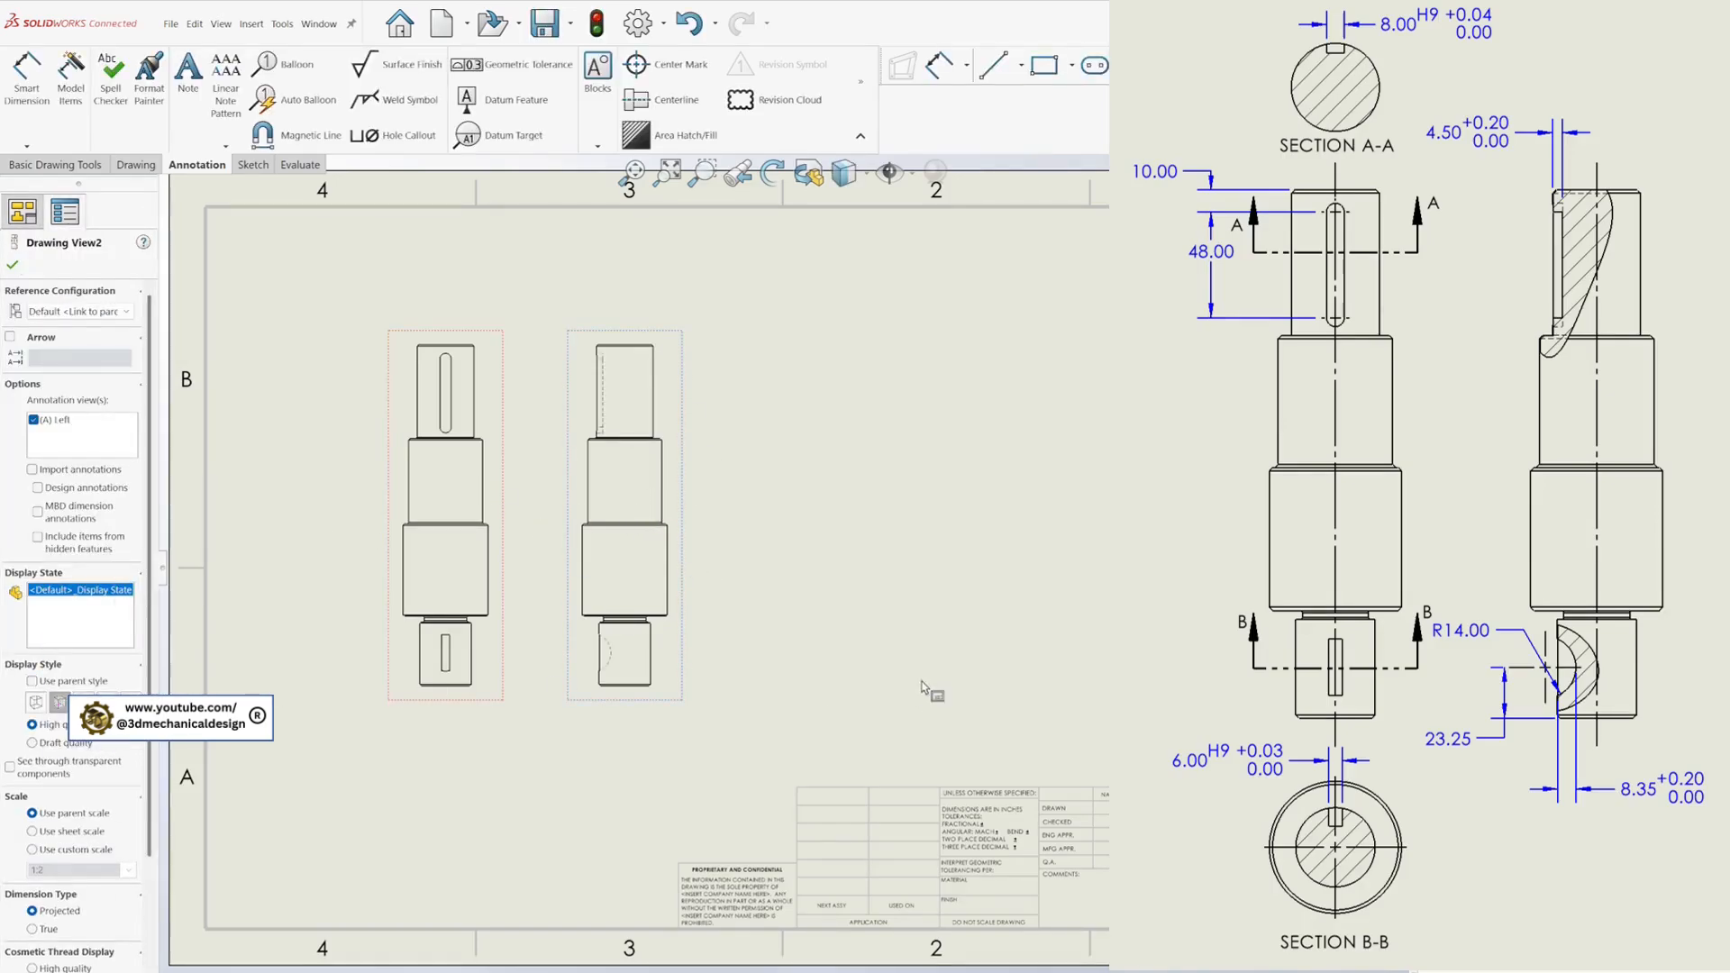
{"action": "left_click", "coordinate": [813, 381]}
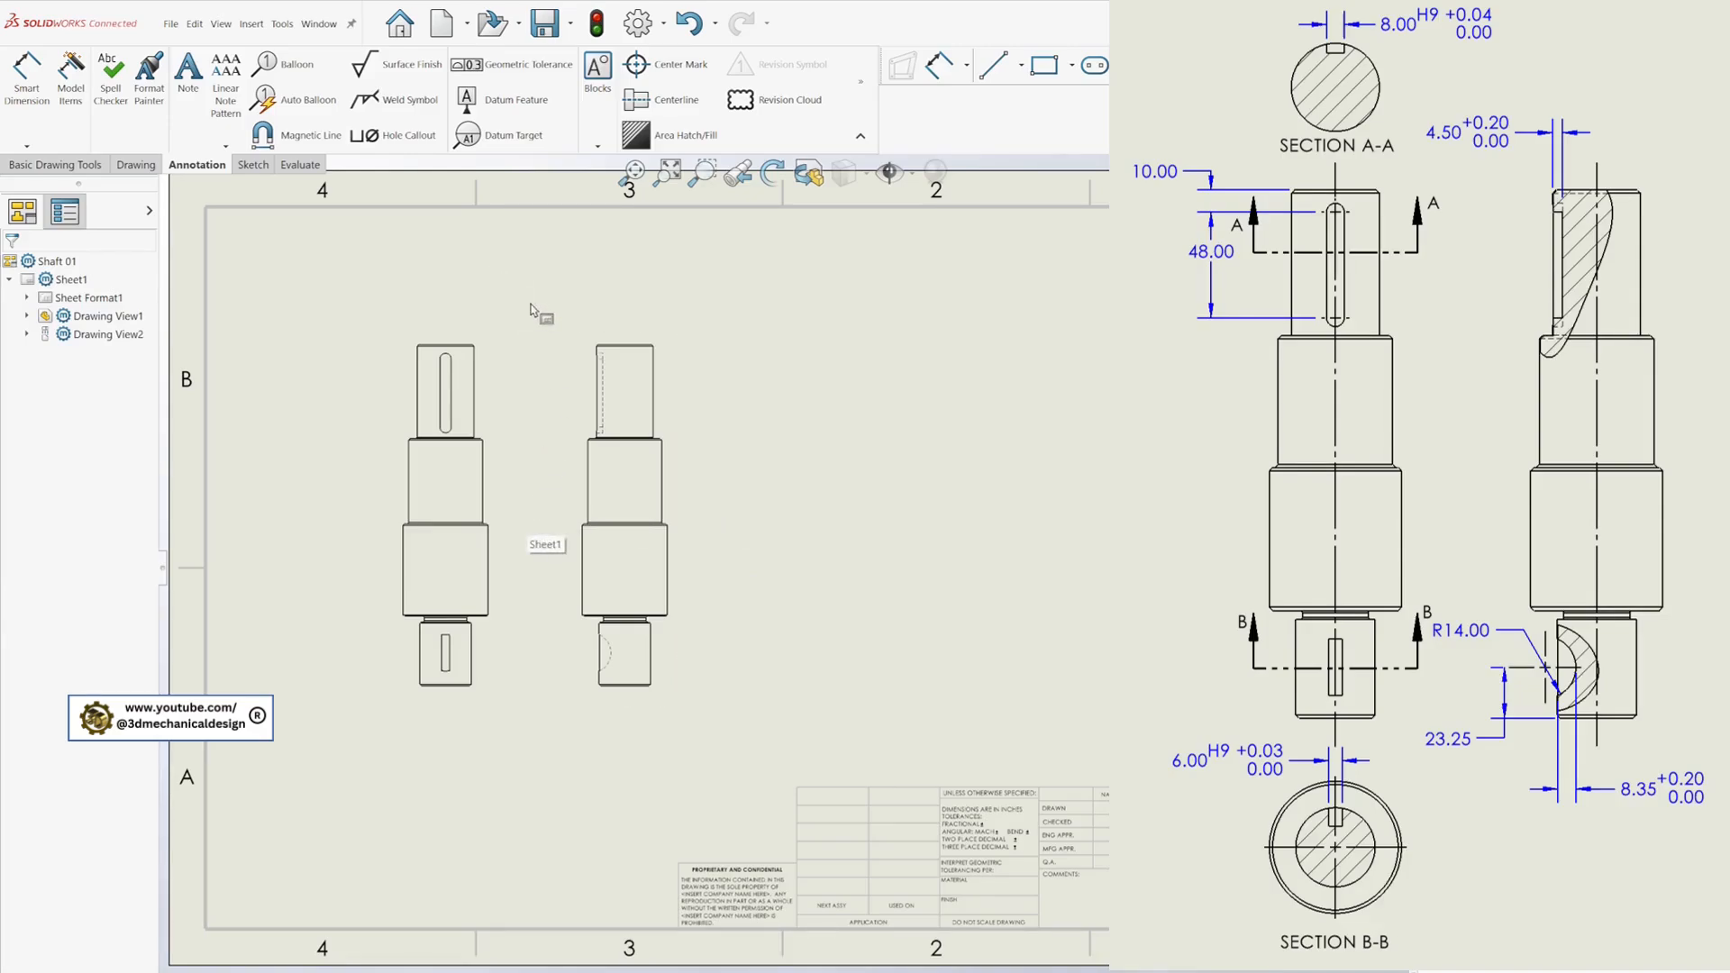
- Draw a closed spline around the upper keyway in the side view as the boundary of a broken-out section
{"action": "left_click", "coordinate": [137, 165]}
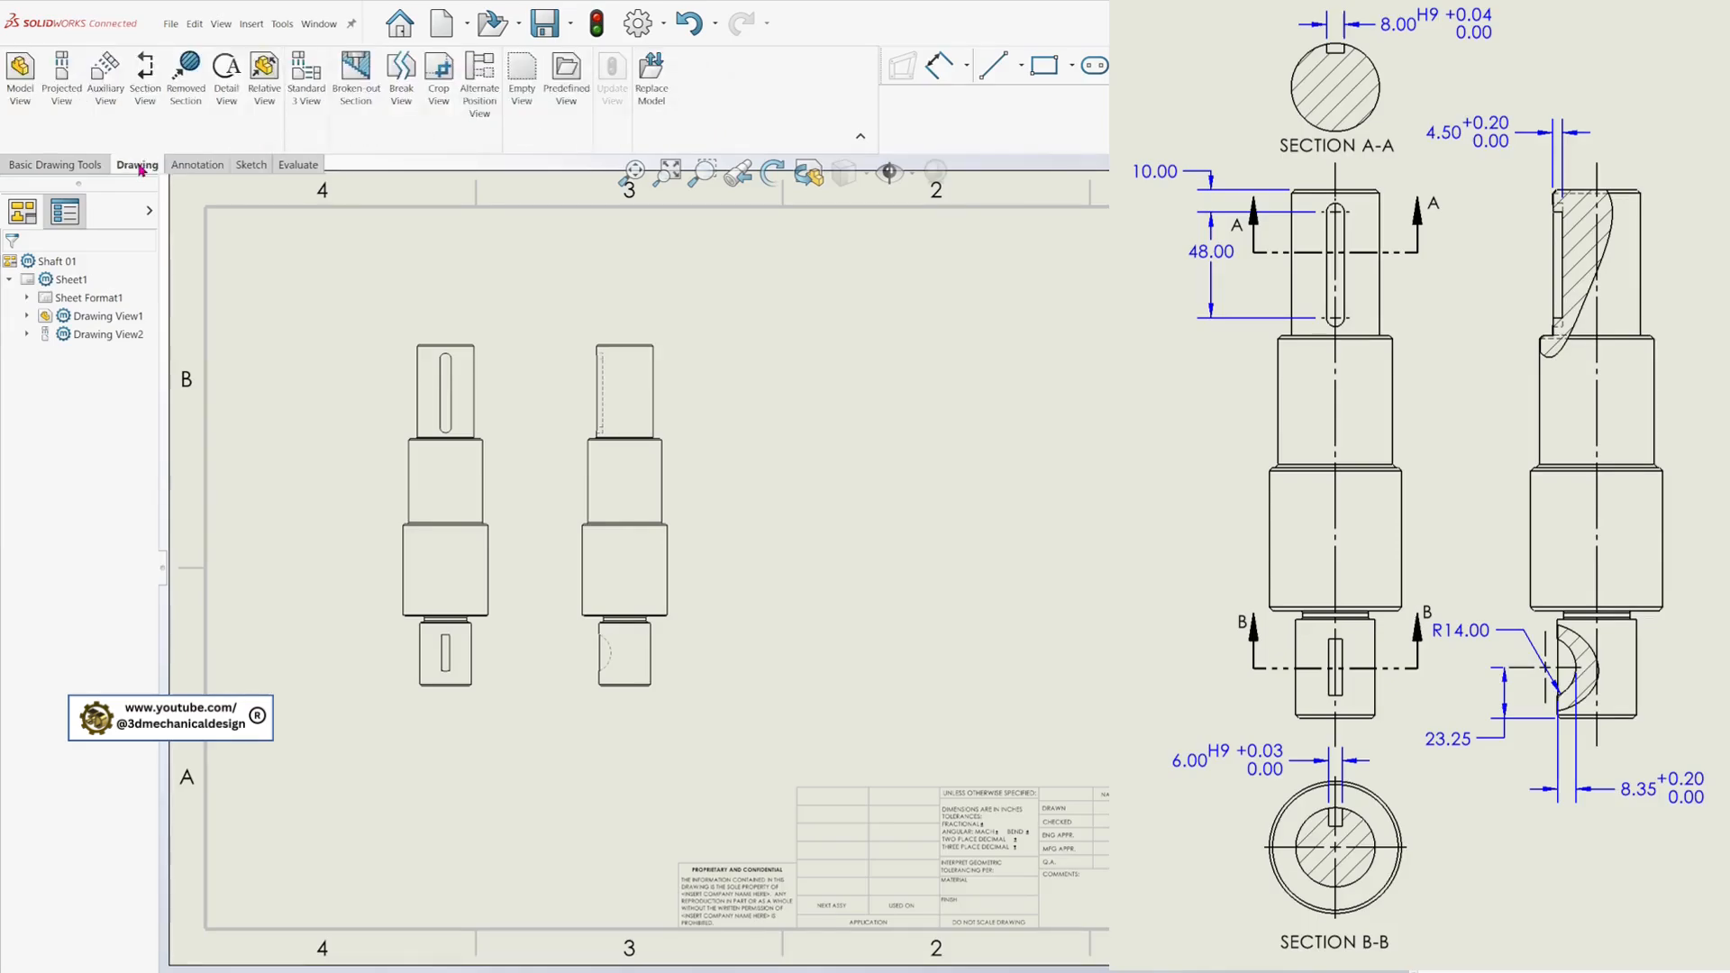
{"action": "left_click", "coordinate": [348, 79]}
{"action": "left_click", "coordinate": [585, 321]}
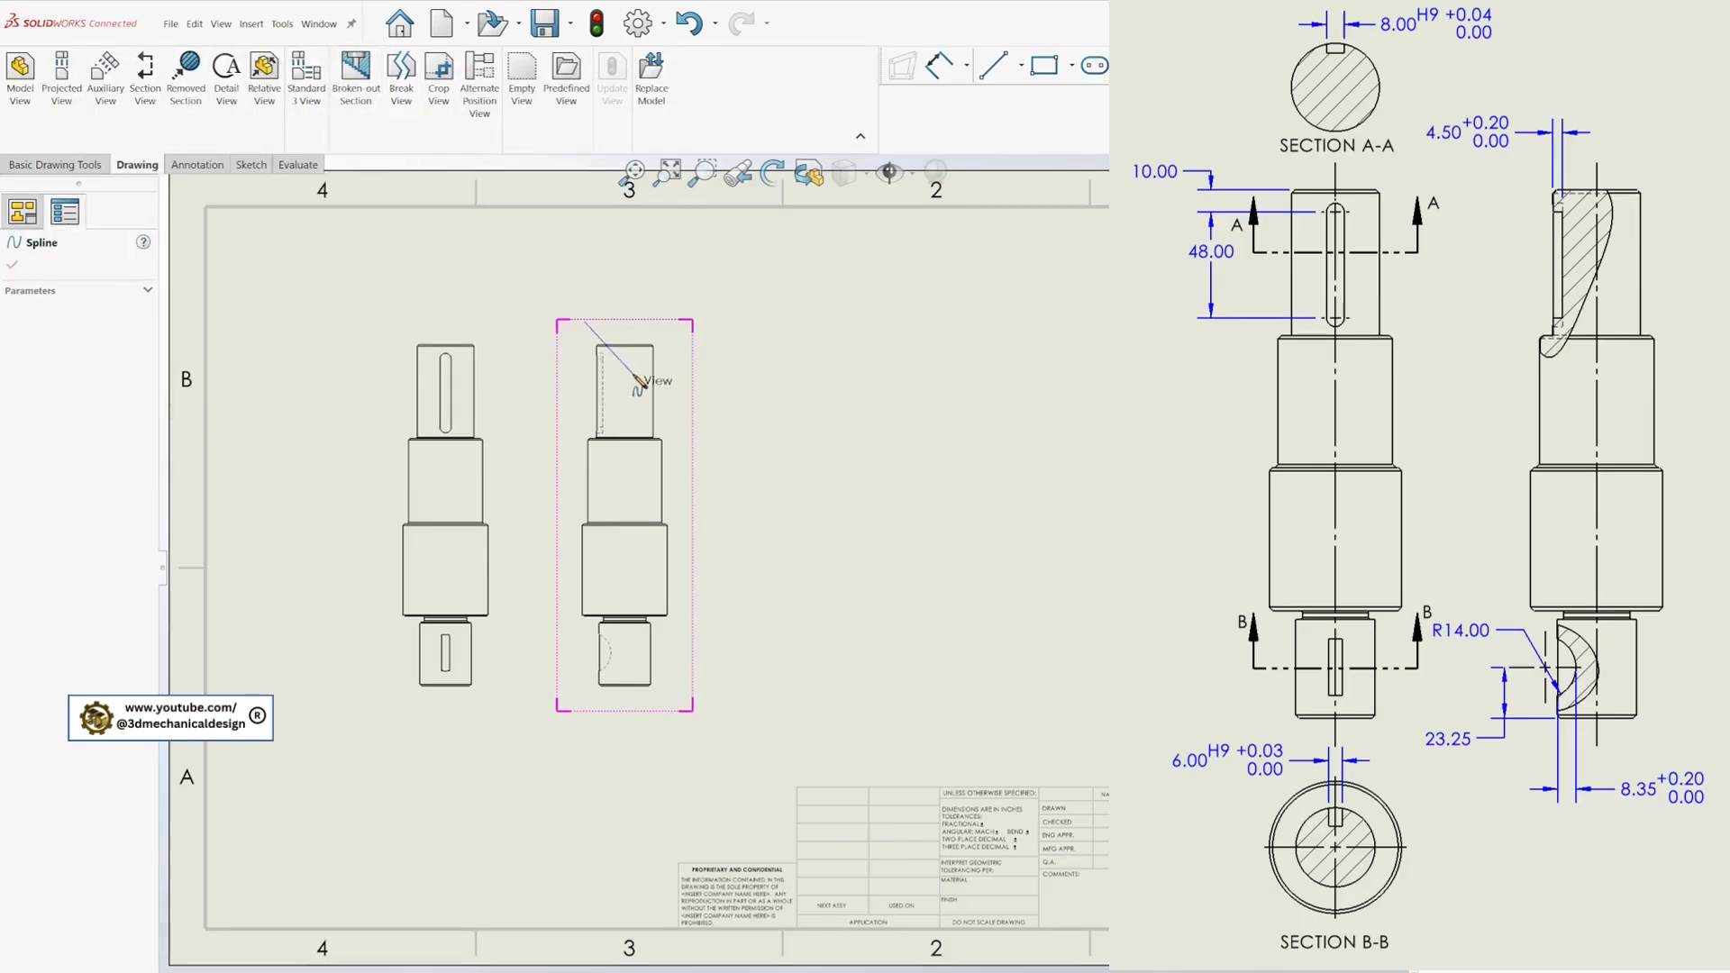
{"action": "left_click", "coordinate": [633, 374]}
{"action": "left_click", "coordinate": [606, 449]}
{"action": "left_click", "coordinate": [586, 322]}
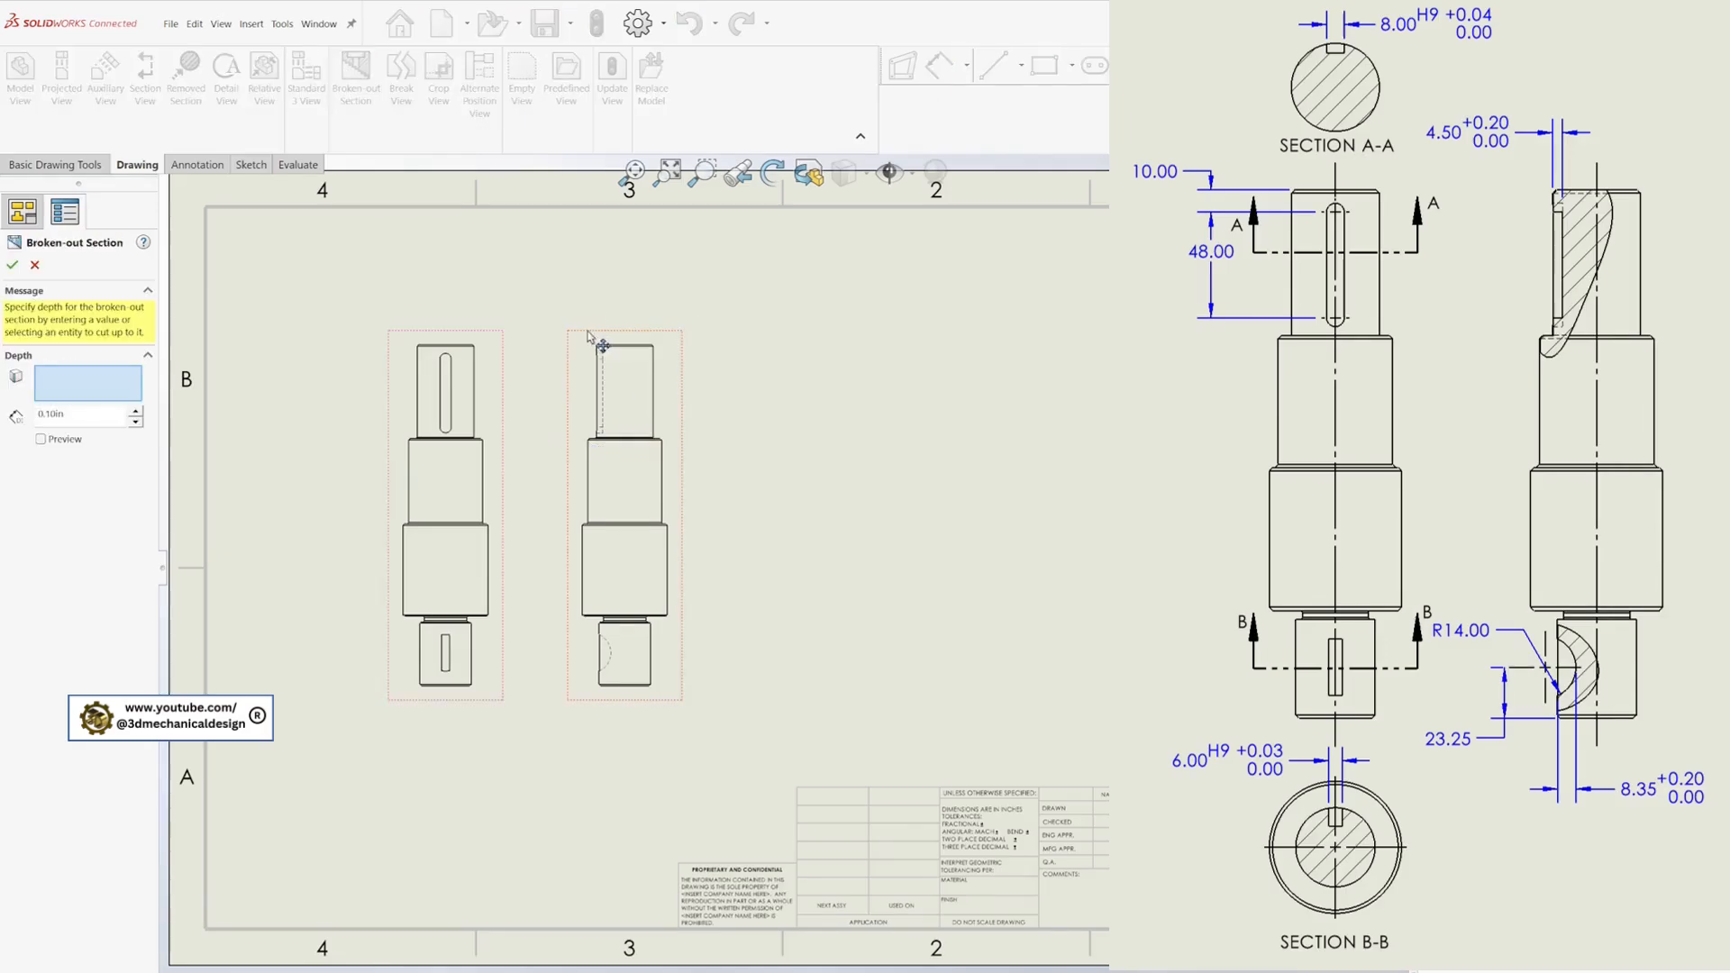
- Set the broken-out section's depth from the upper keyway's edge in the side view and create the section
{"action": "left_click", "coordinate": [604, 377]}
{"action": "left_click", "coordinate": [12, 265]}
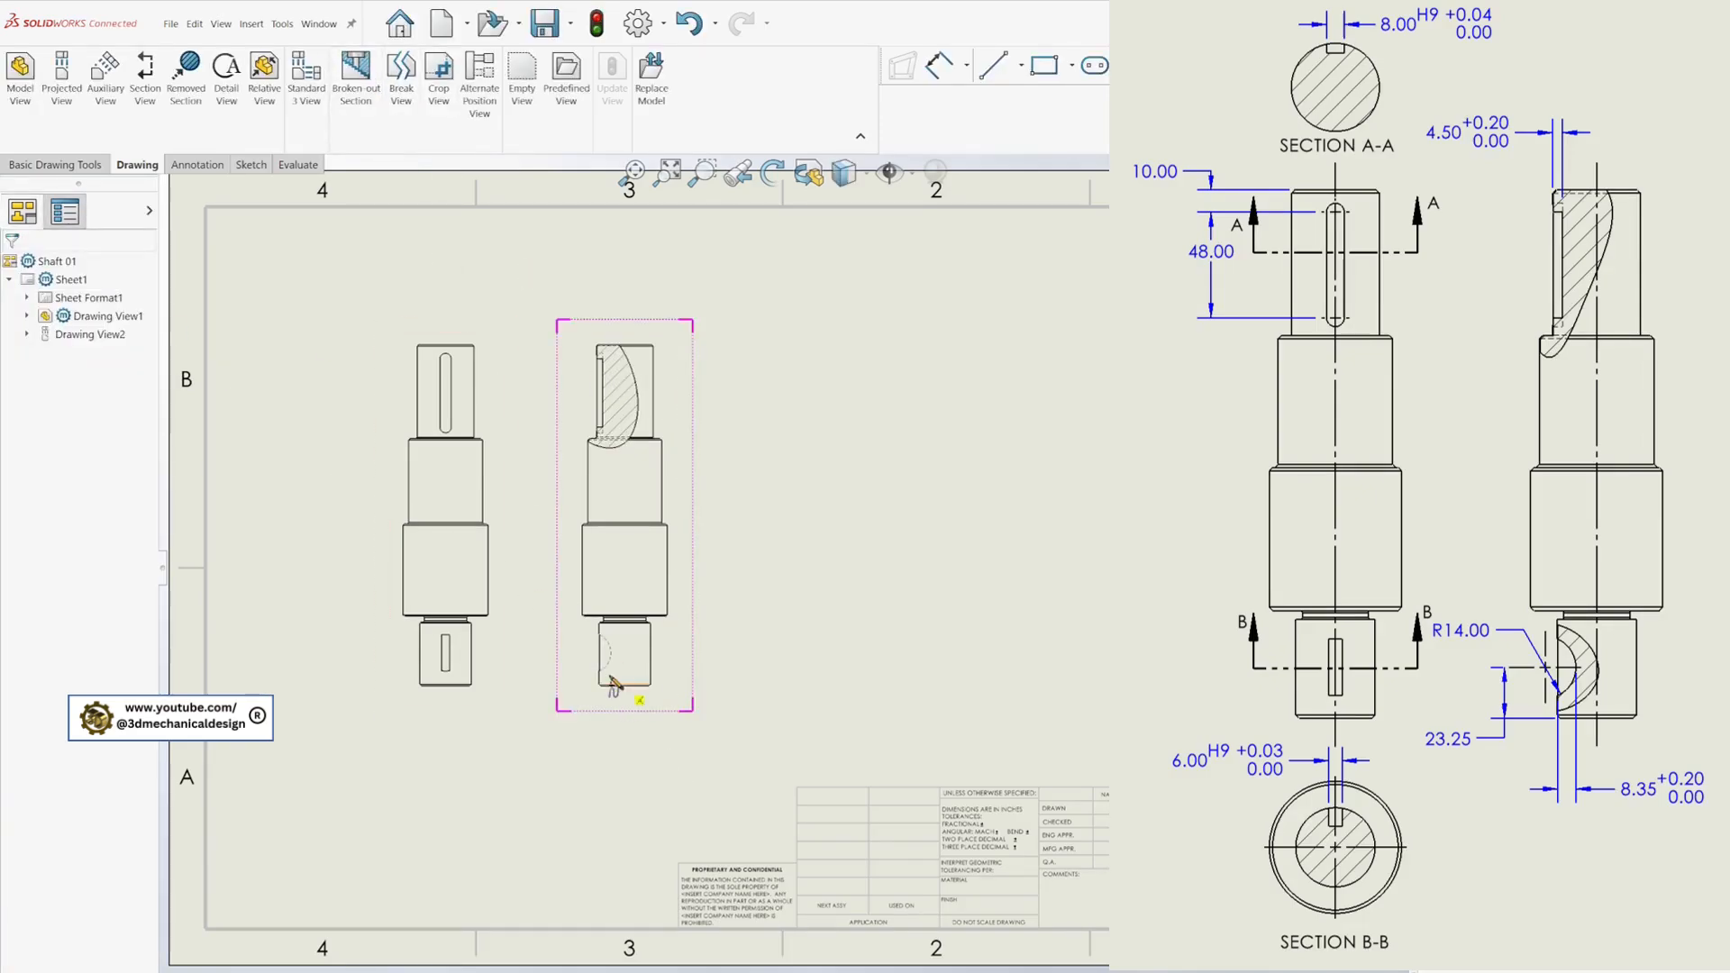
- Create a second broken-out section in the side view, bounded by a closed spline around the lower keyway, with its depth taken from the keyway's edge
{"action": "left_click", "coordinate": [576, 627]}
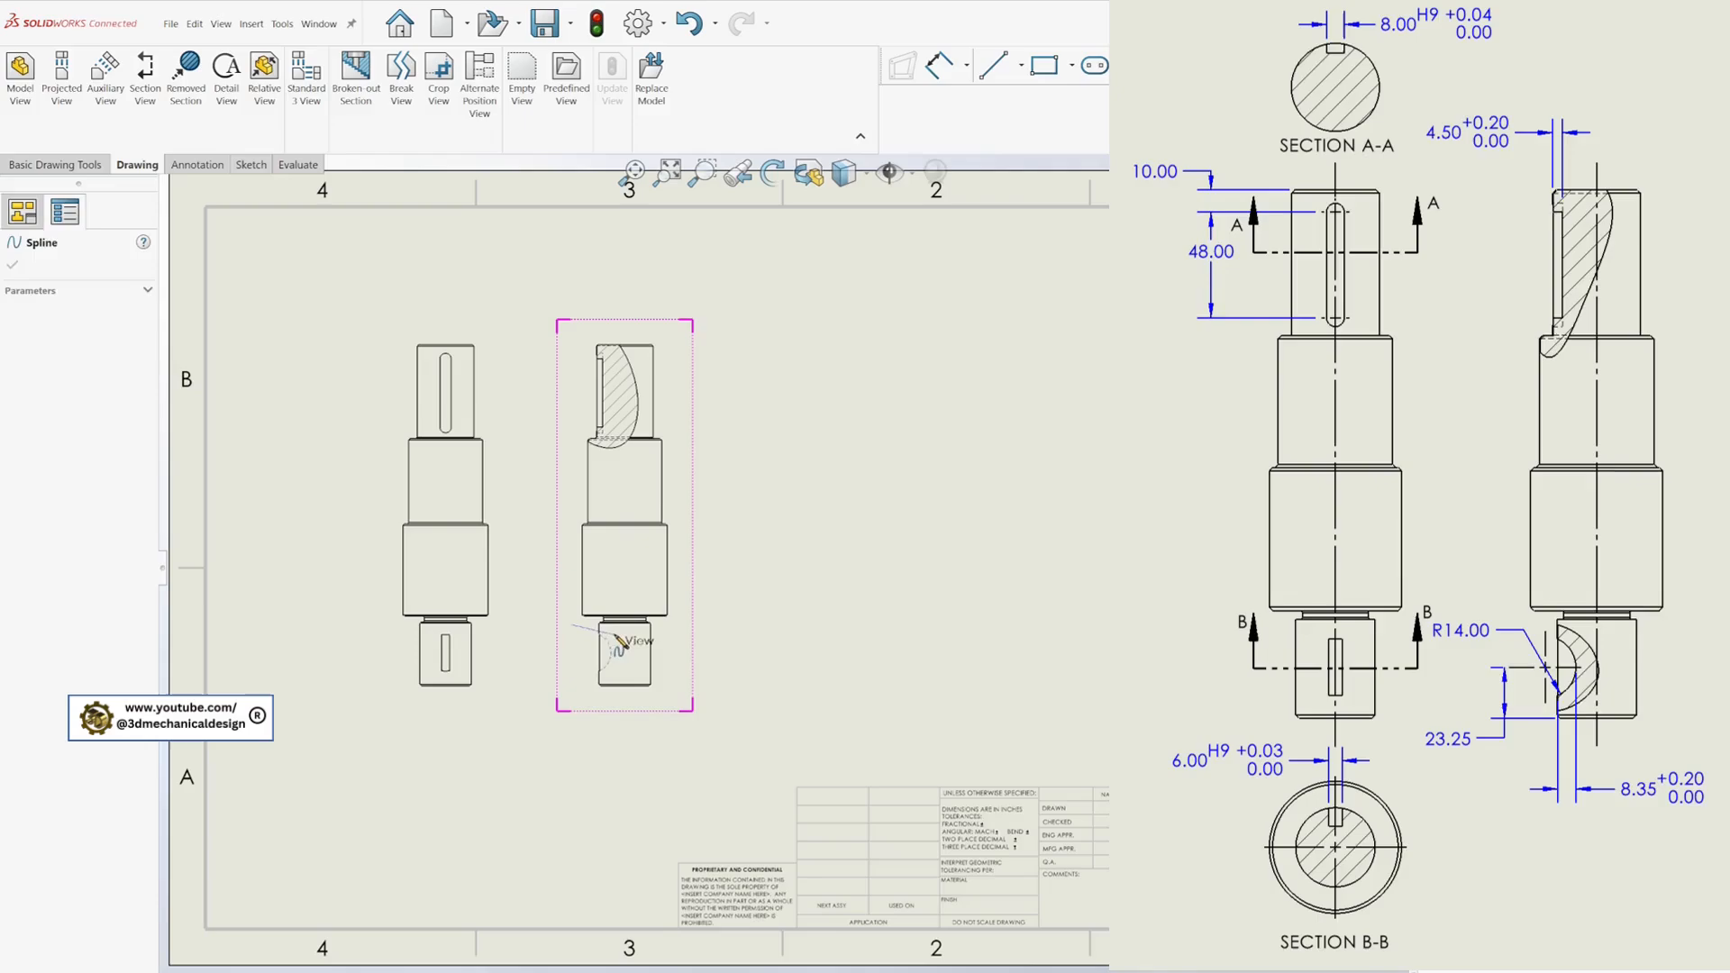
{"action": "left_click", "coordinate": [617, 636]}
{"action": "left_click", "coordinate": [613, 693]}
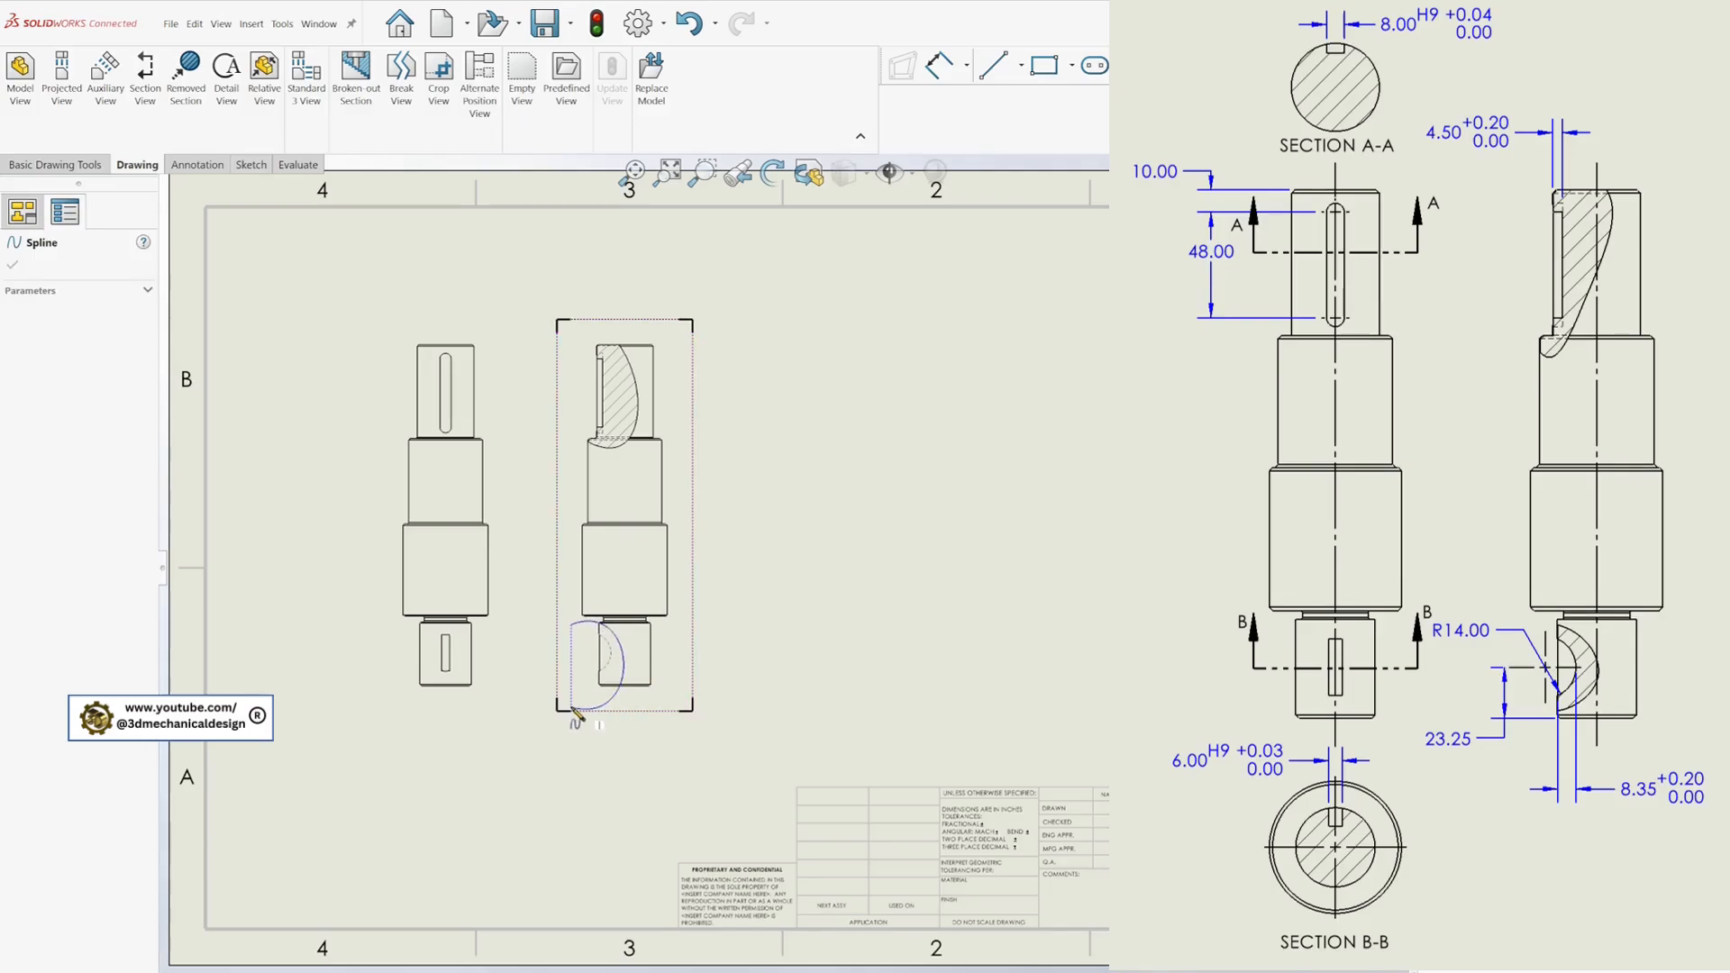
{"action": "left_click", "coordinate": [572, 709]}
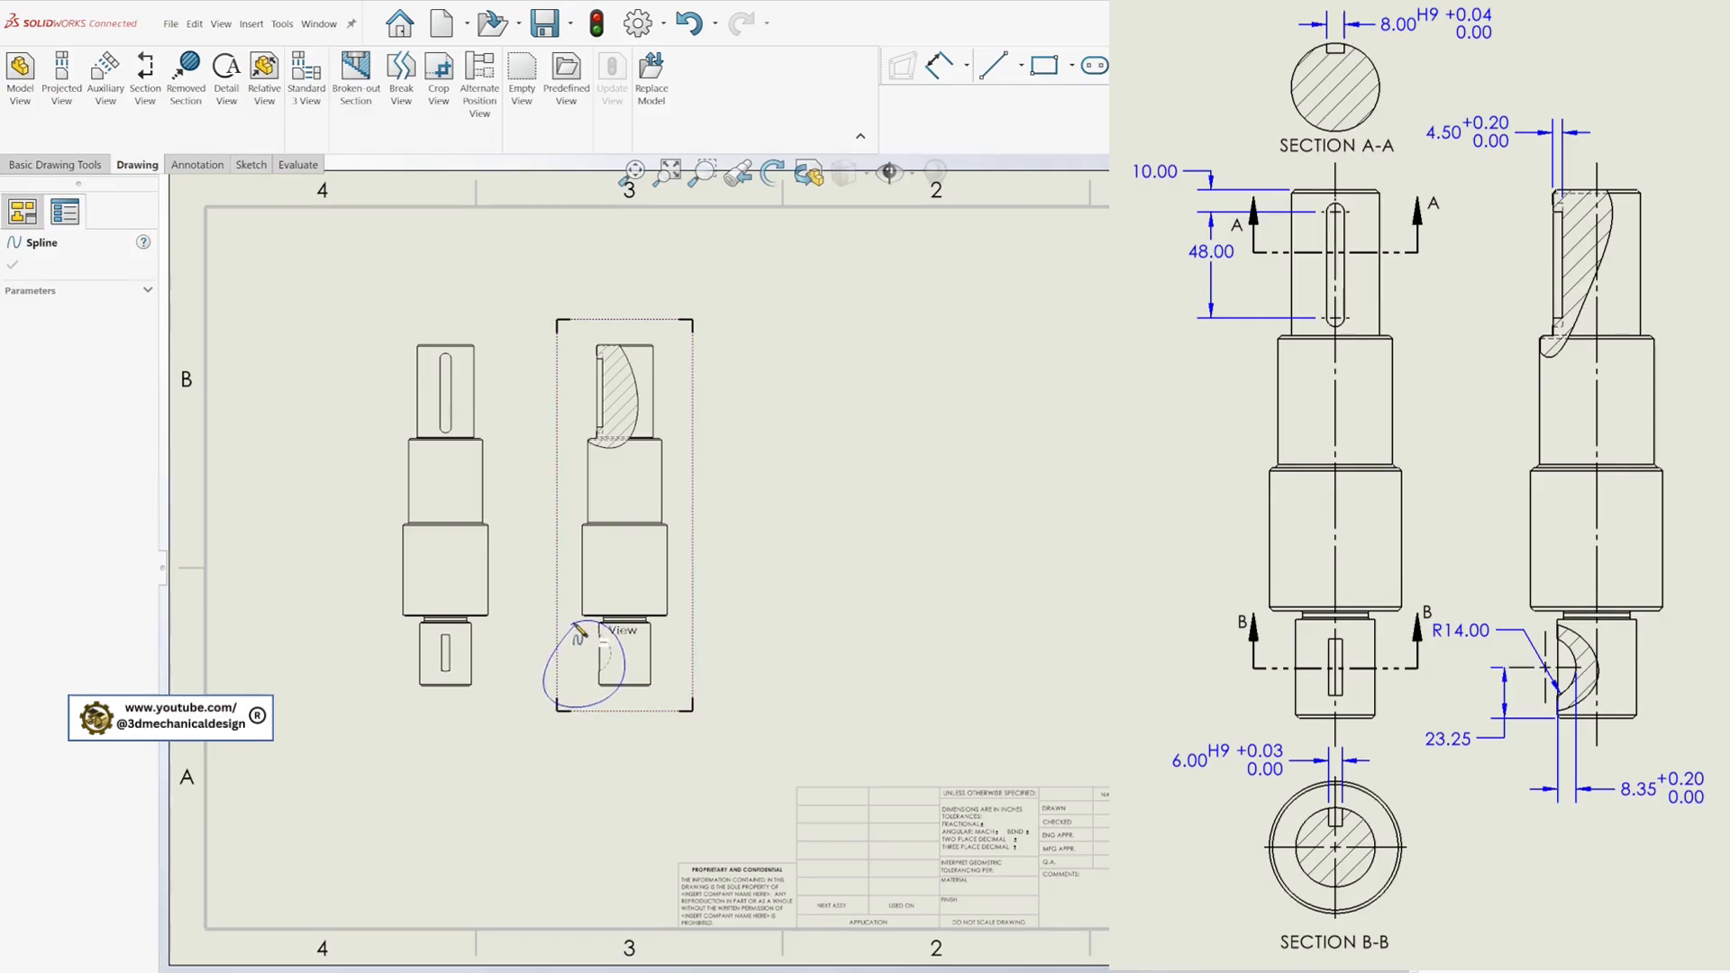
{"action": "left_click", "coordinate": [578, 628]}
{"action": "left_click", "coordinate": [610, 656]}
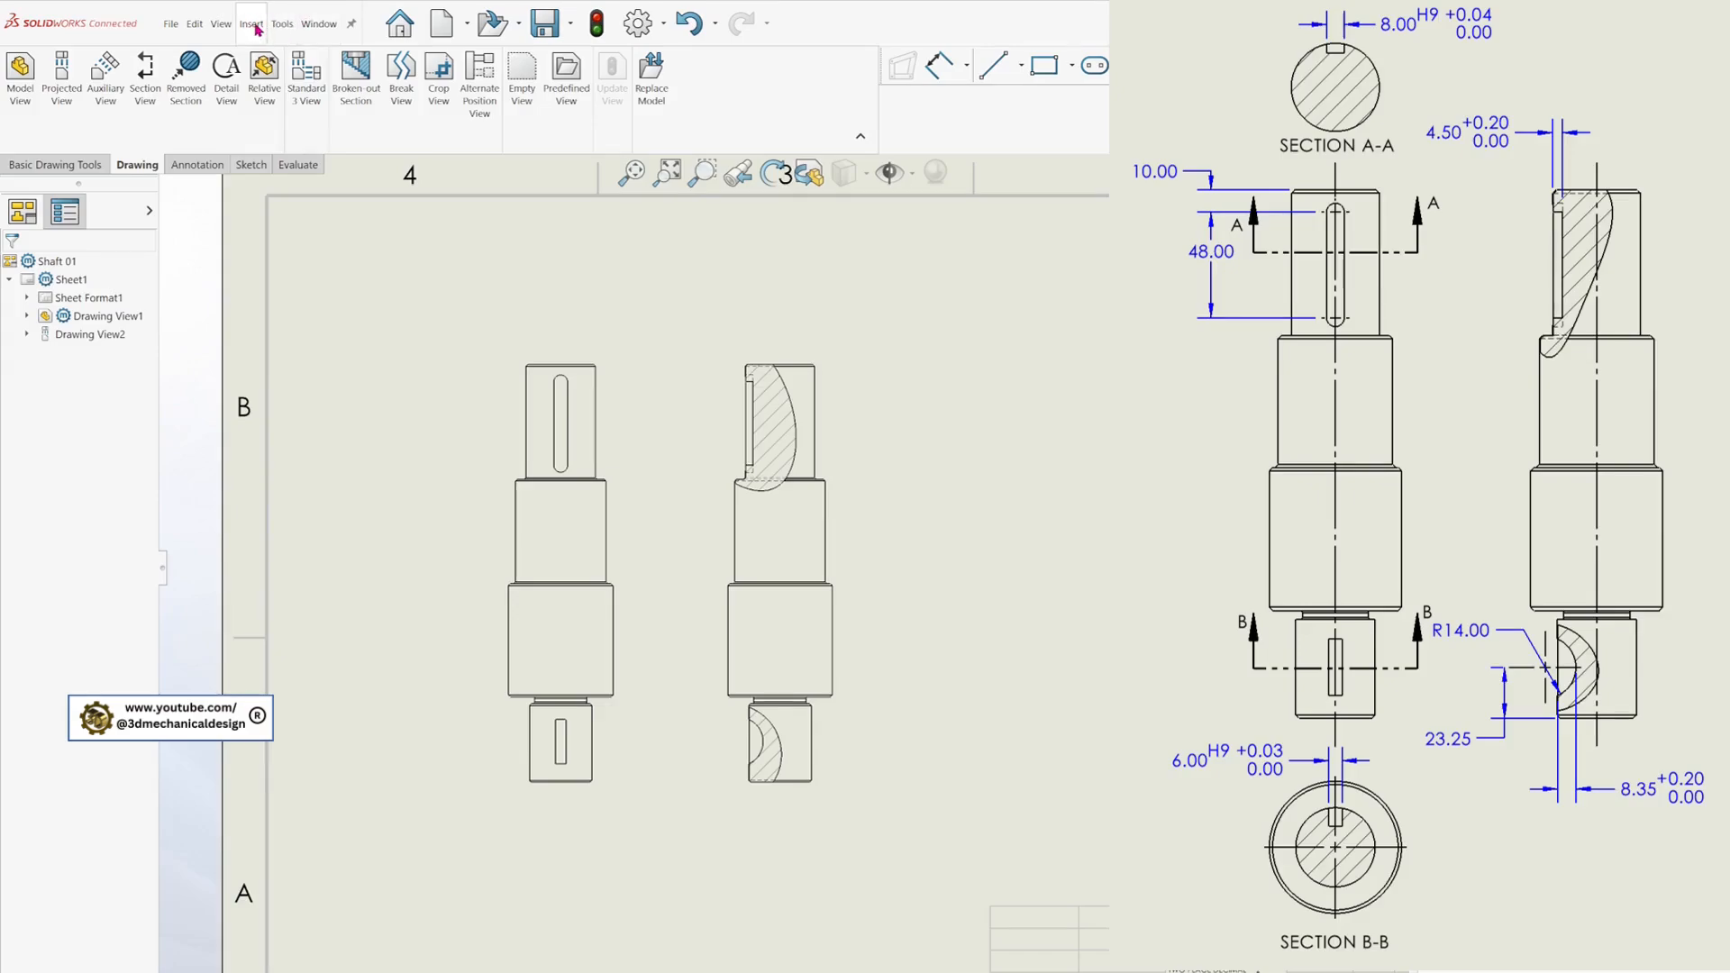
- Insert the model dimensions of the upper and lower keyway features, importing them into all views
{"action": "left_click", "coordinate": [252, 24]}
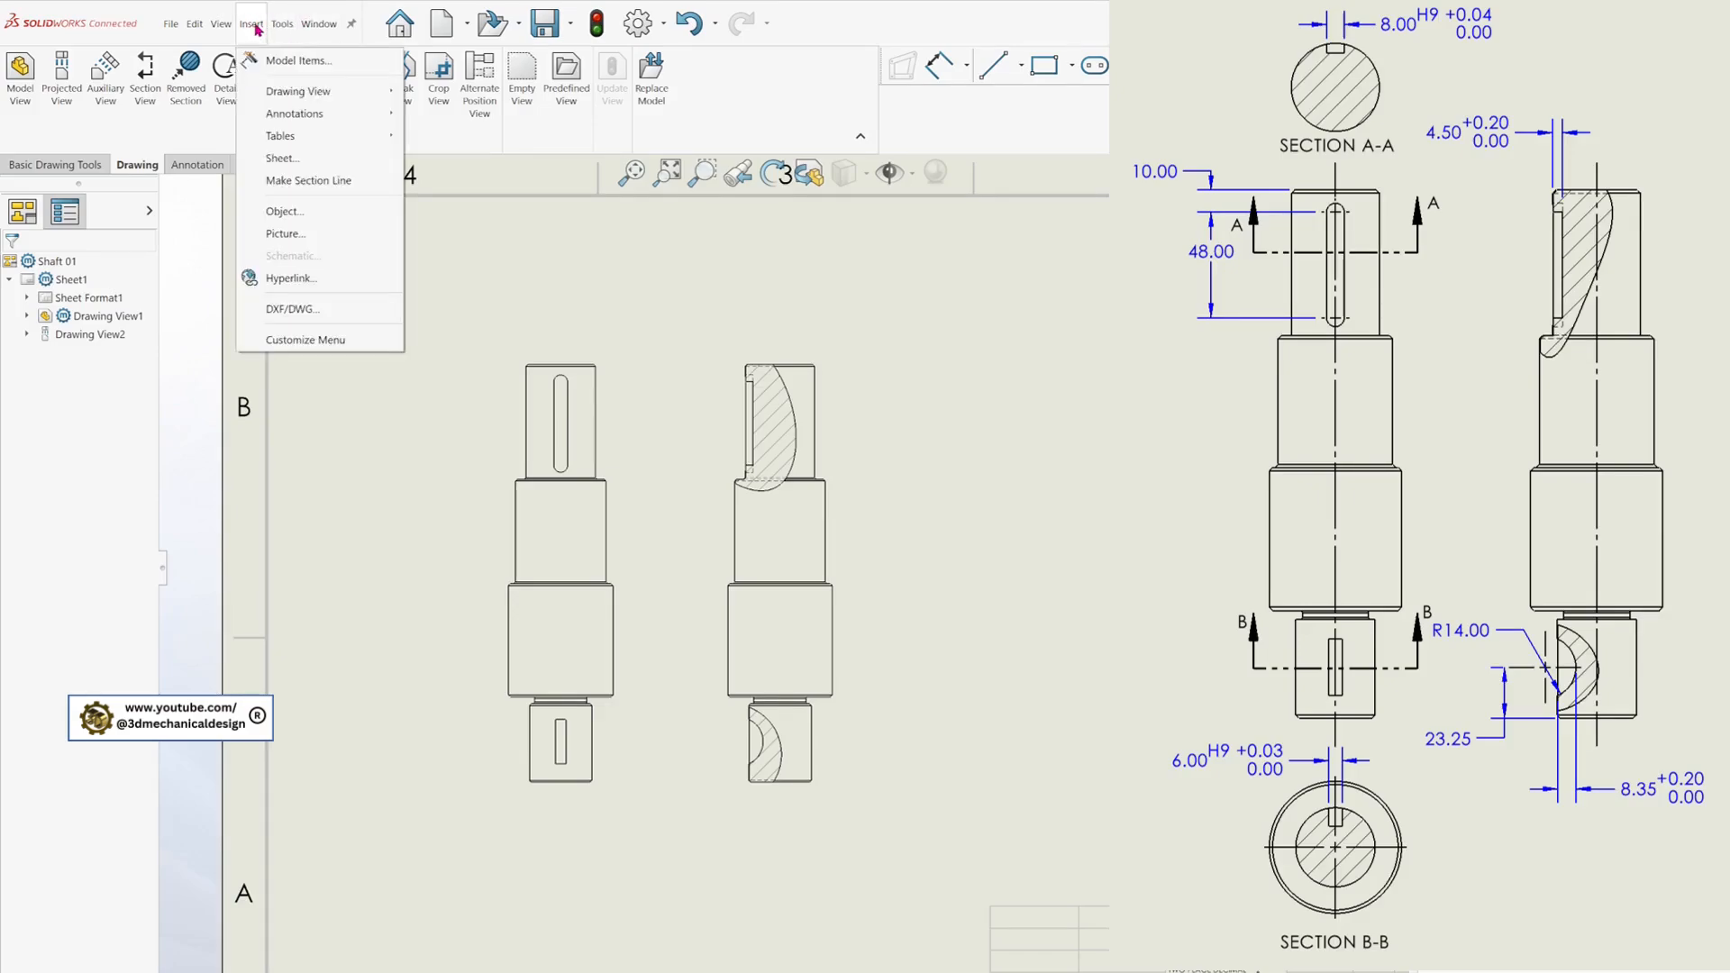
{"action": "left_click", "coordinate": [300, 61]}
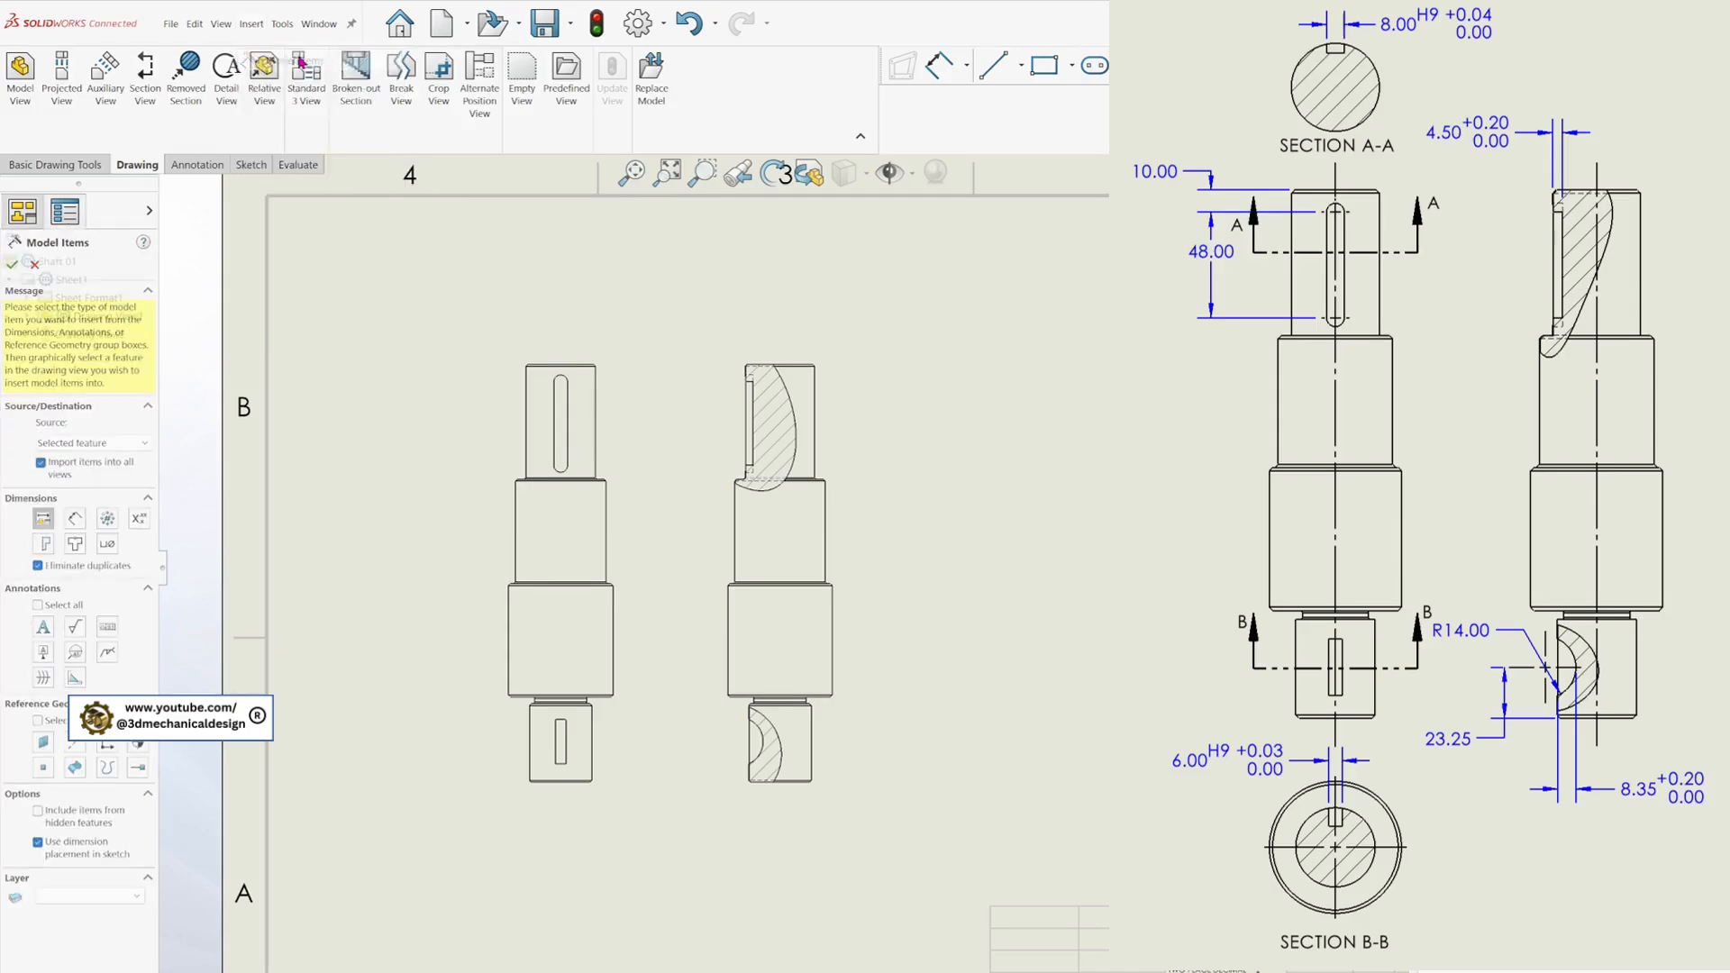
{"action": "left_click", "coordinate": [42, 464]}
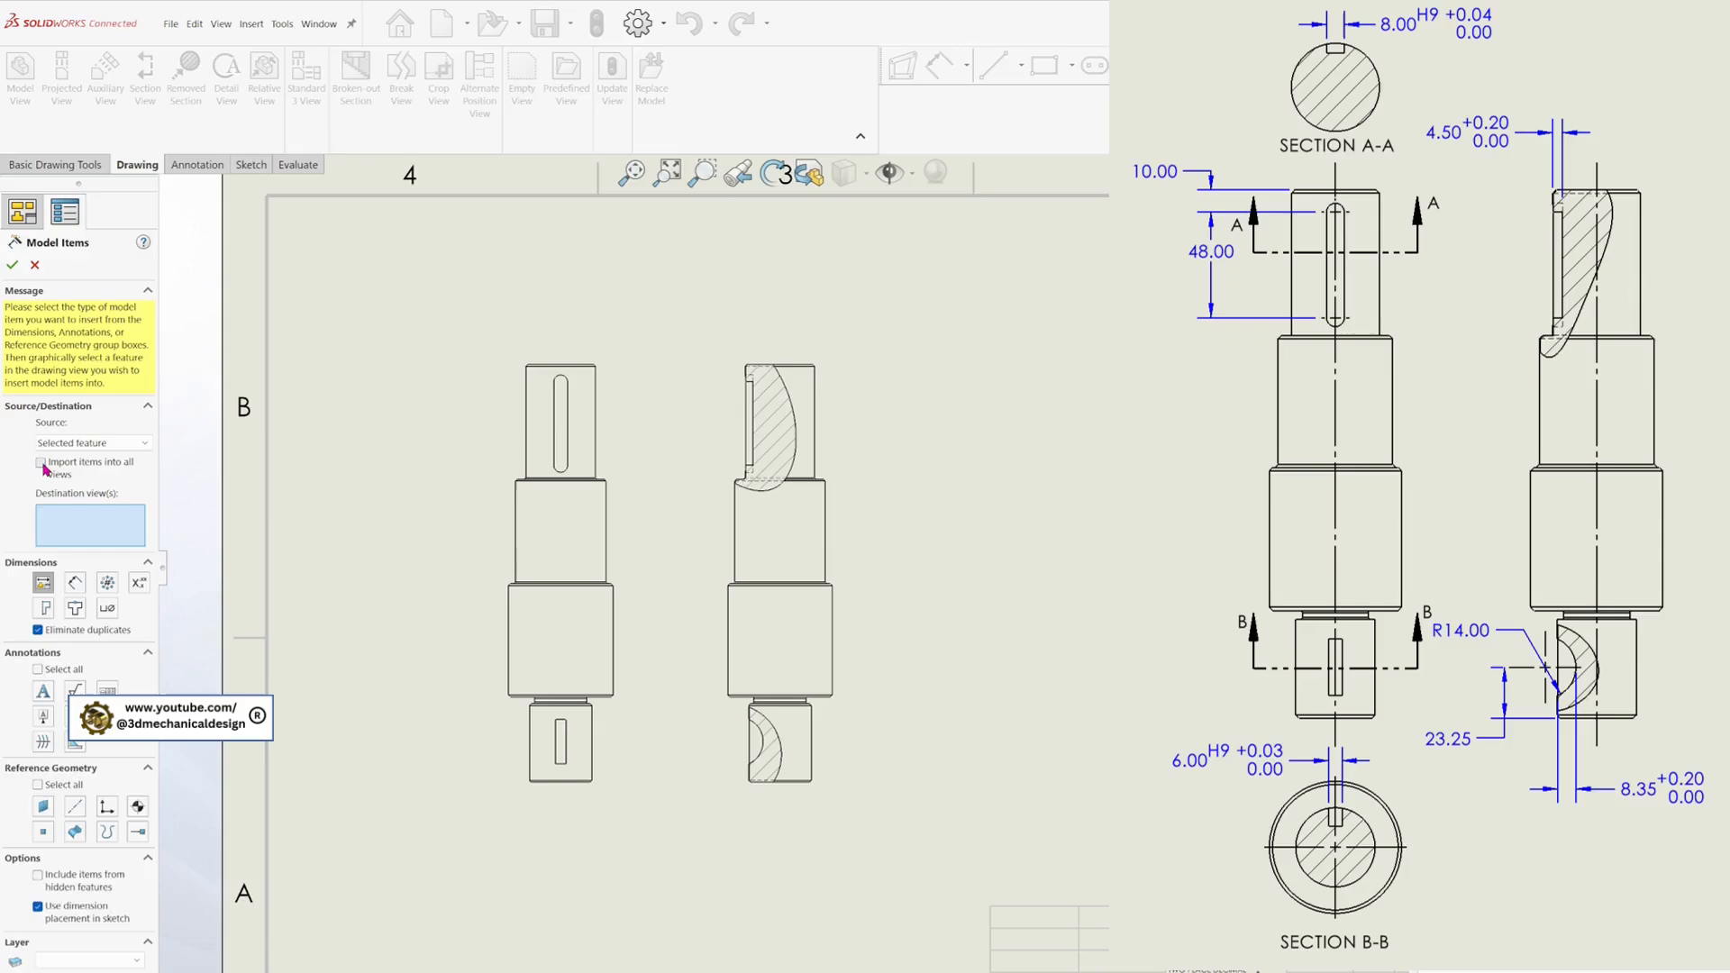
{"action": "left_click", "coordinate": [42, 464]}
{"action": "left_click", "coordinate": [47, 519]}
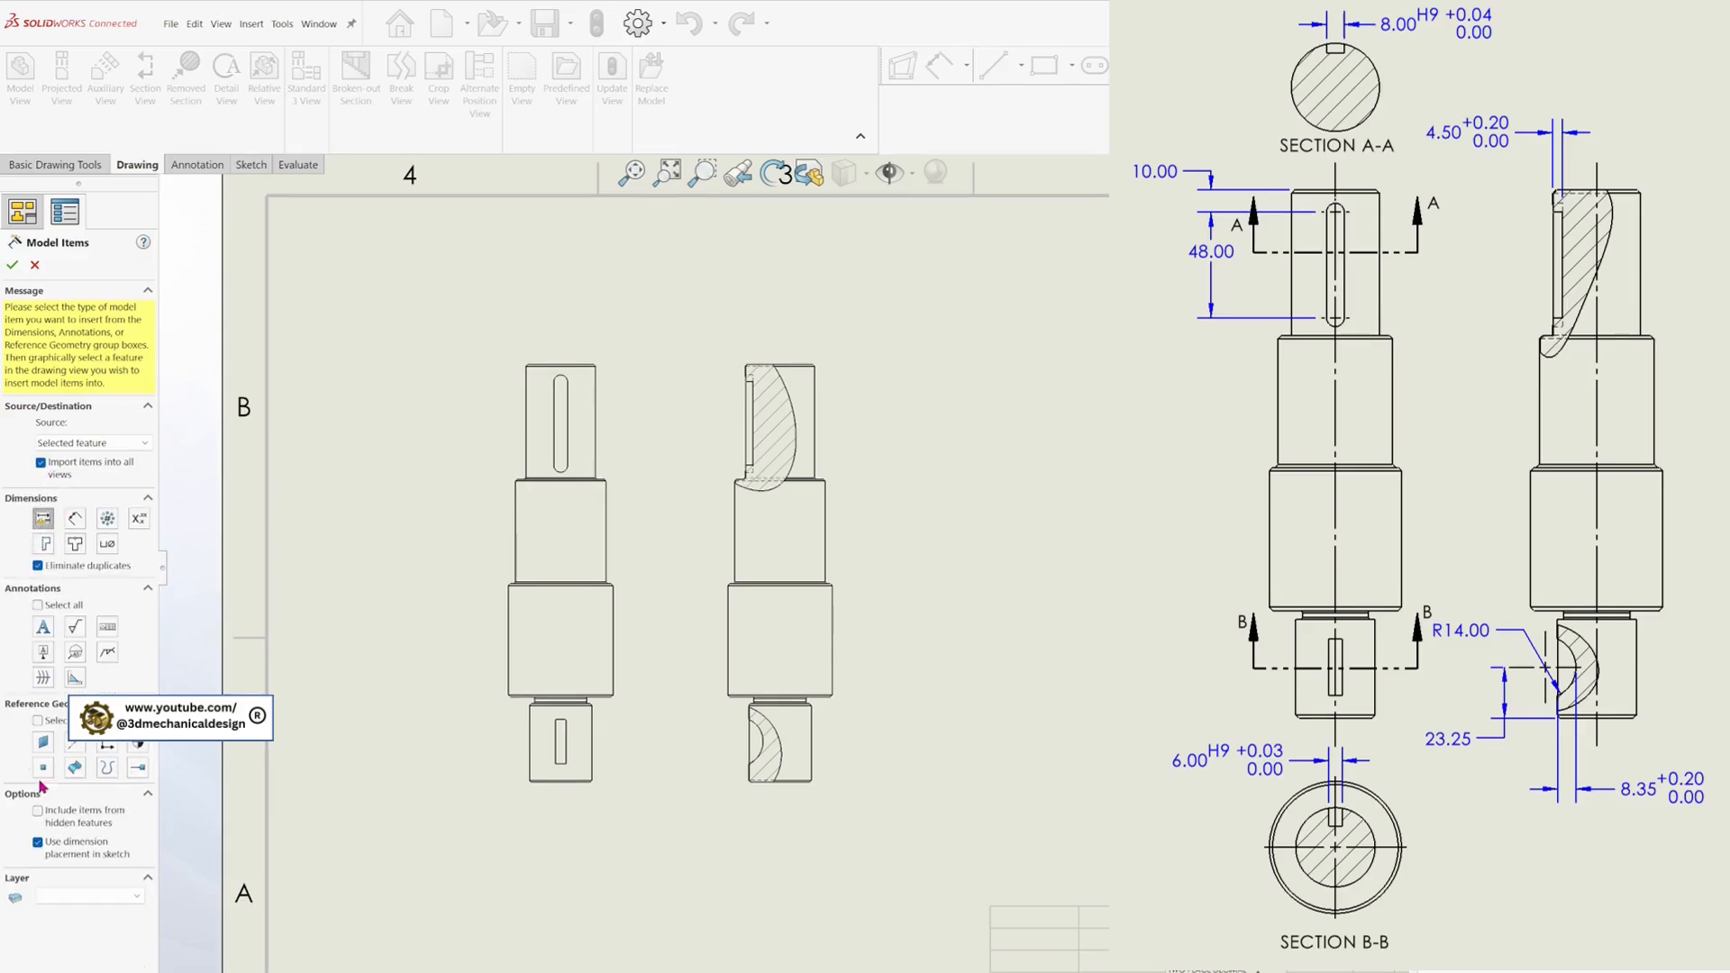
{"action": "left_click", "coordinate": [557, 433]}
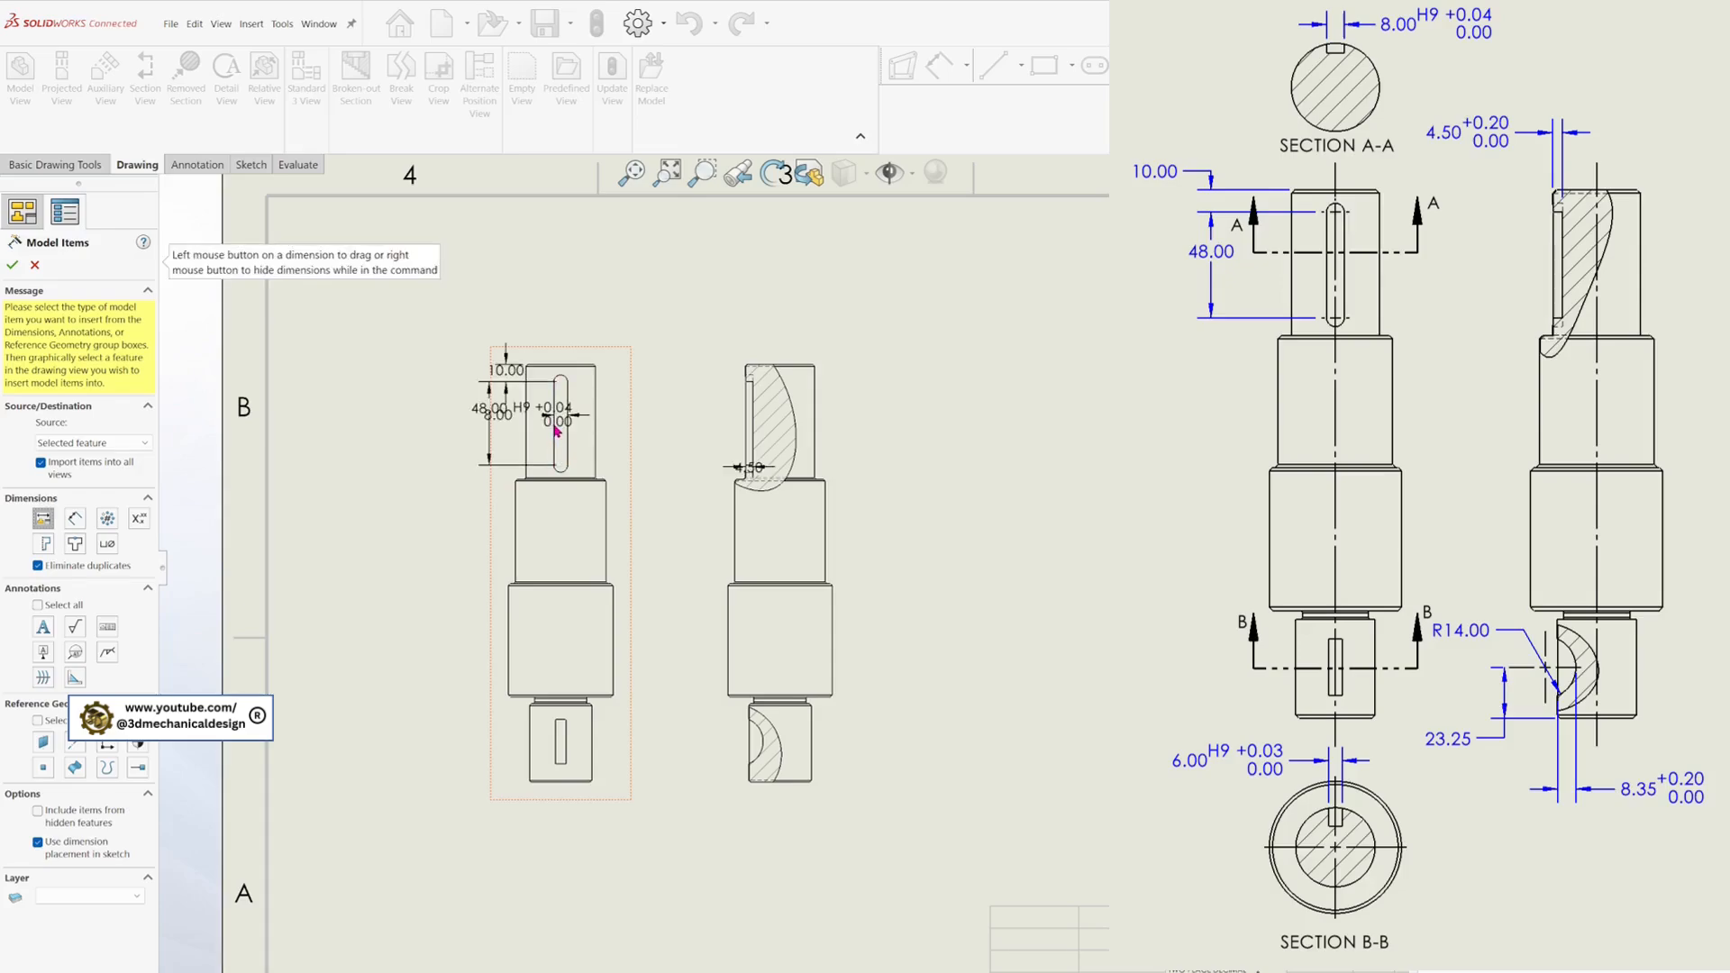
{"action": "left_click", "coordinate": [561, 741]}
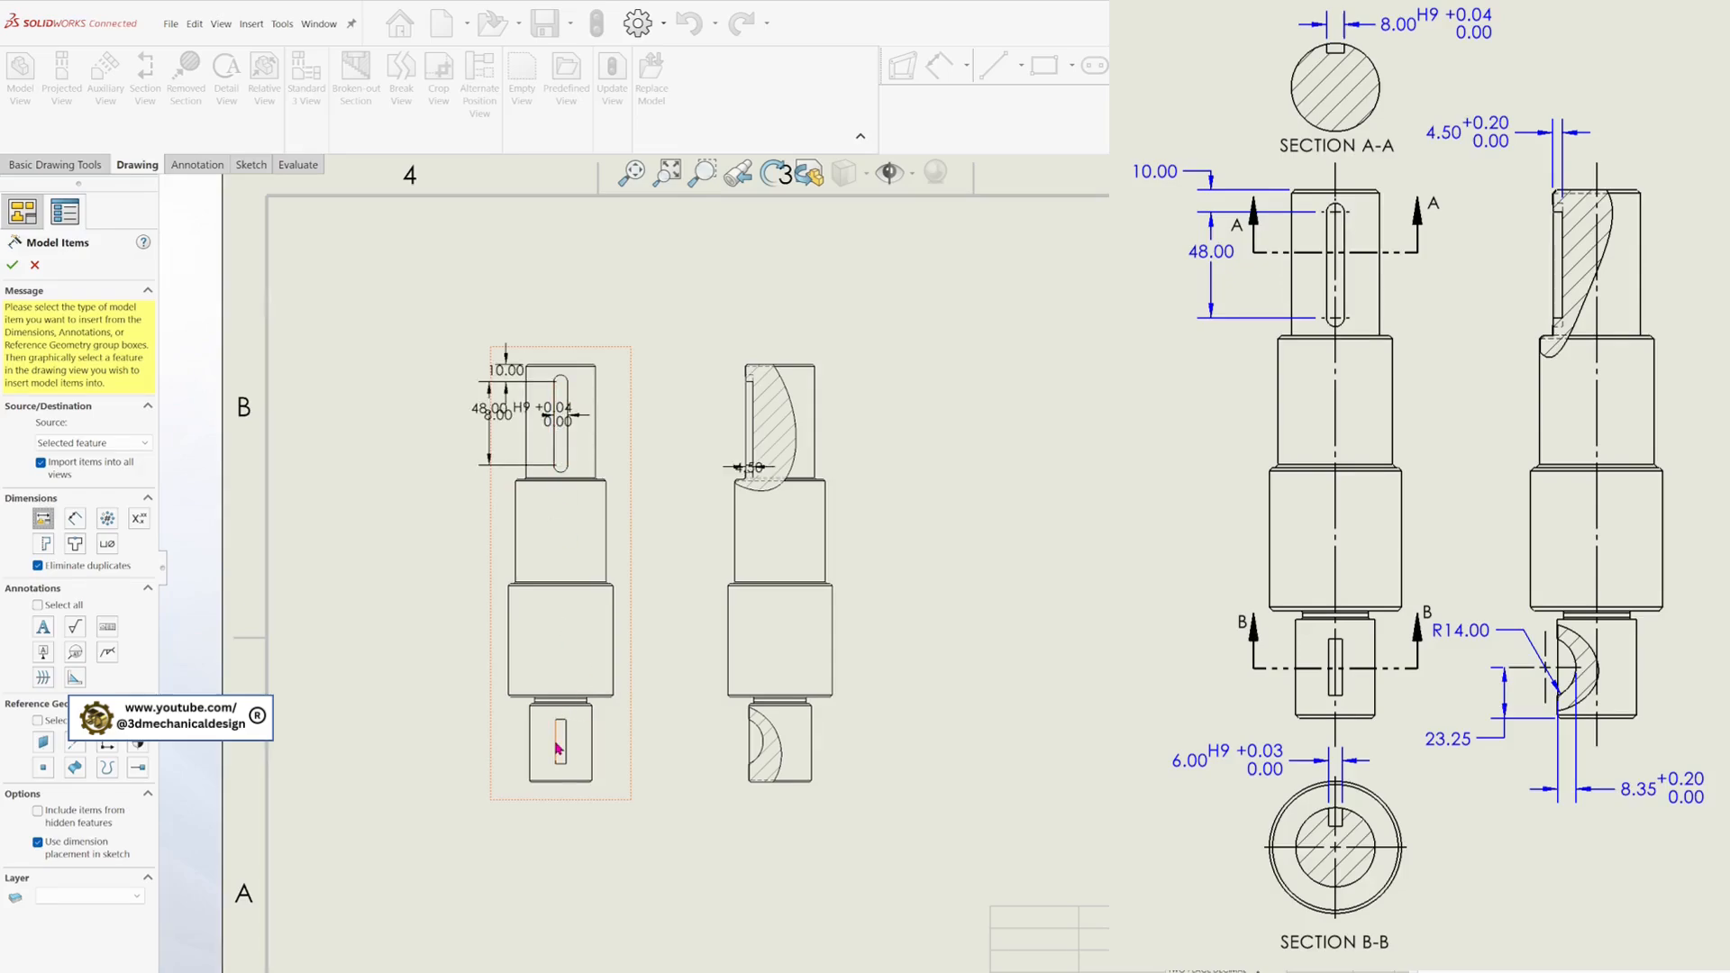
{"action": "left_click", "coordinate": [14, 268]}
- Move the upper keyway's length, end offset, width and depth dimensions clear of the shaft outlines in both views
{"action": "left_click_drag", "start_coordinate": [491, 409], "coordinate": [448, 423]}
{"action": "left_click_drag", "start_coordinate": [507, 370], "coordinate": [401, 319]}
{"action": "left_click_drag", "start_coordinate": [500, 415], "coordinate": [620, 324]}
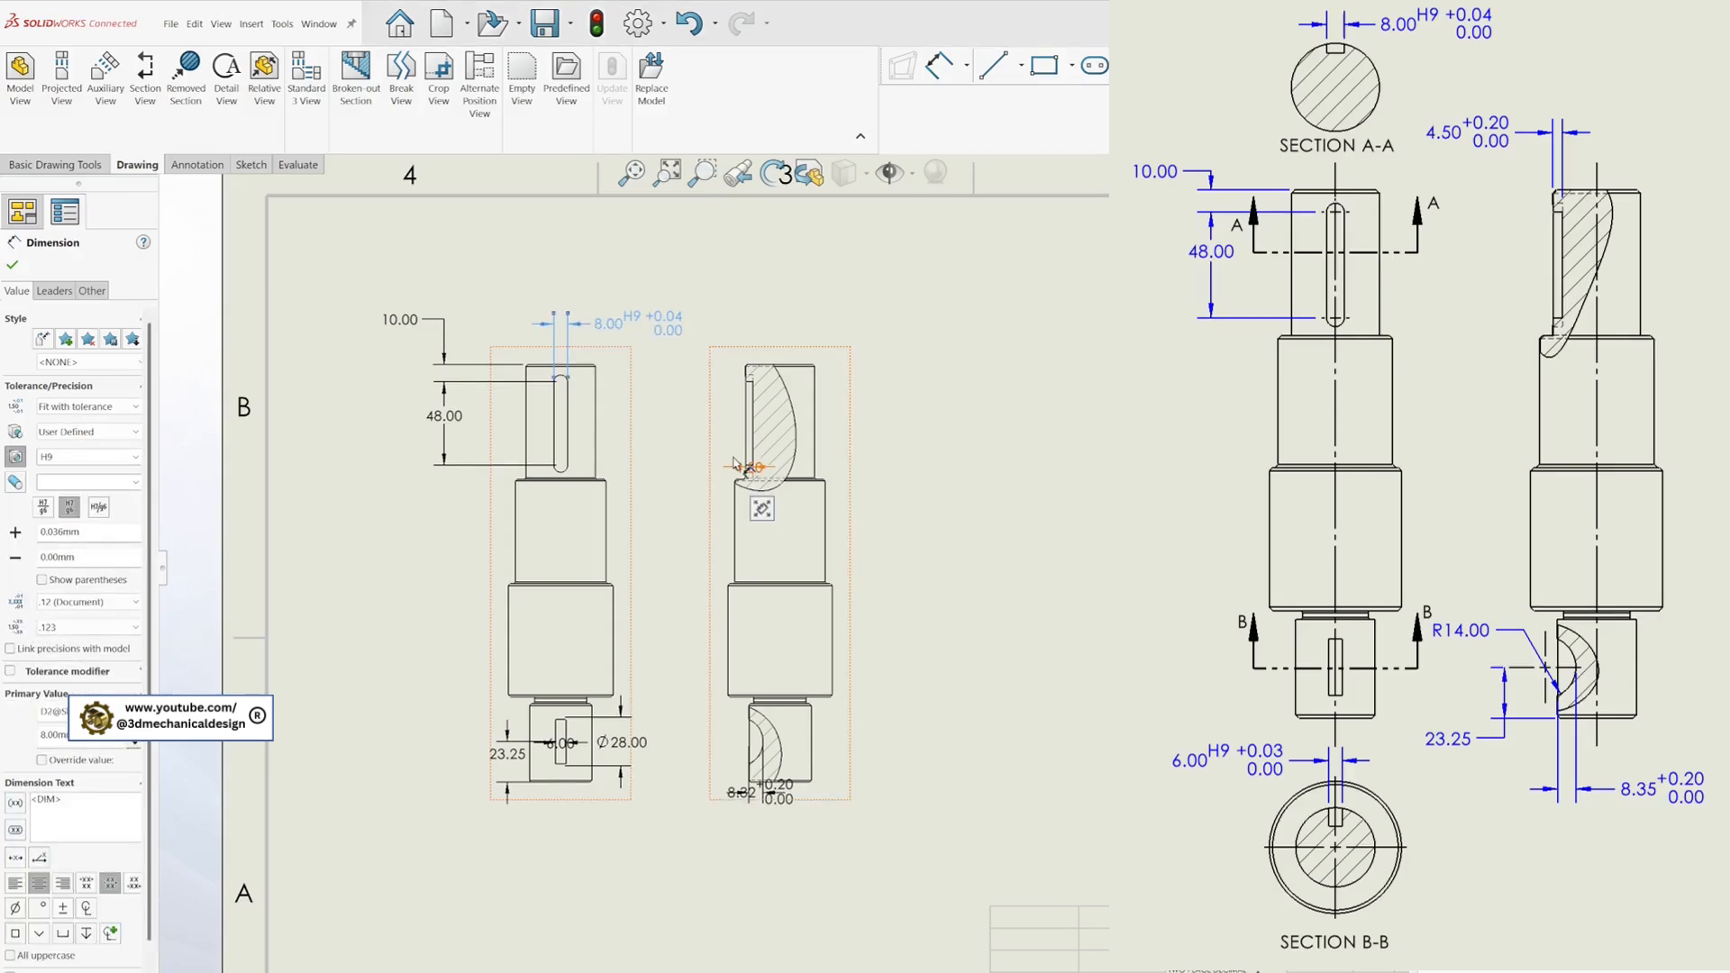
{"action": "left_click_drag", "start_coordinate": [755, 469], "coordinate": [766, 325]}
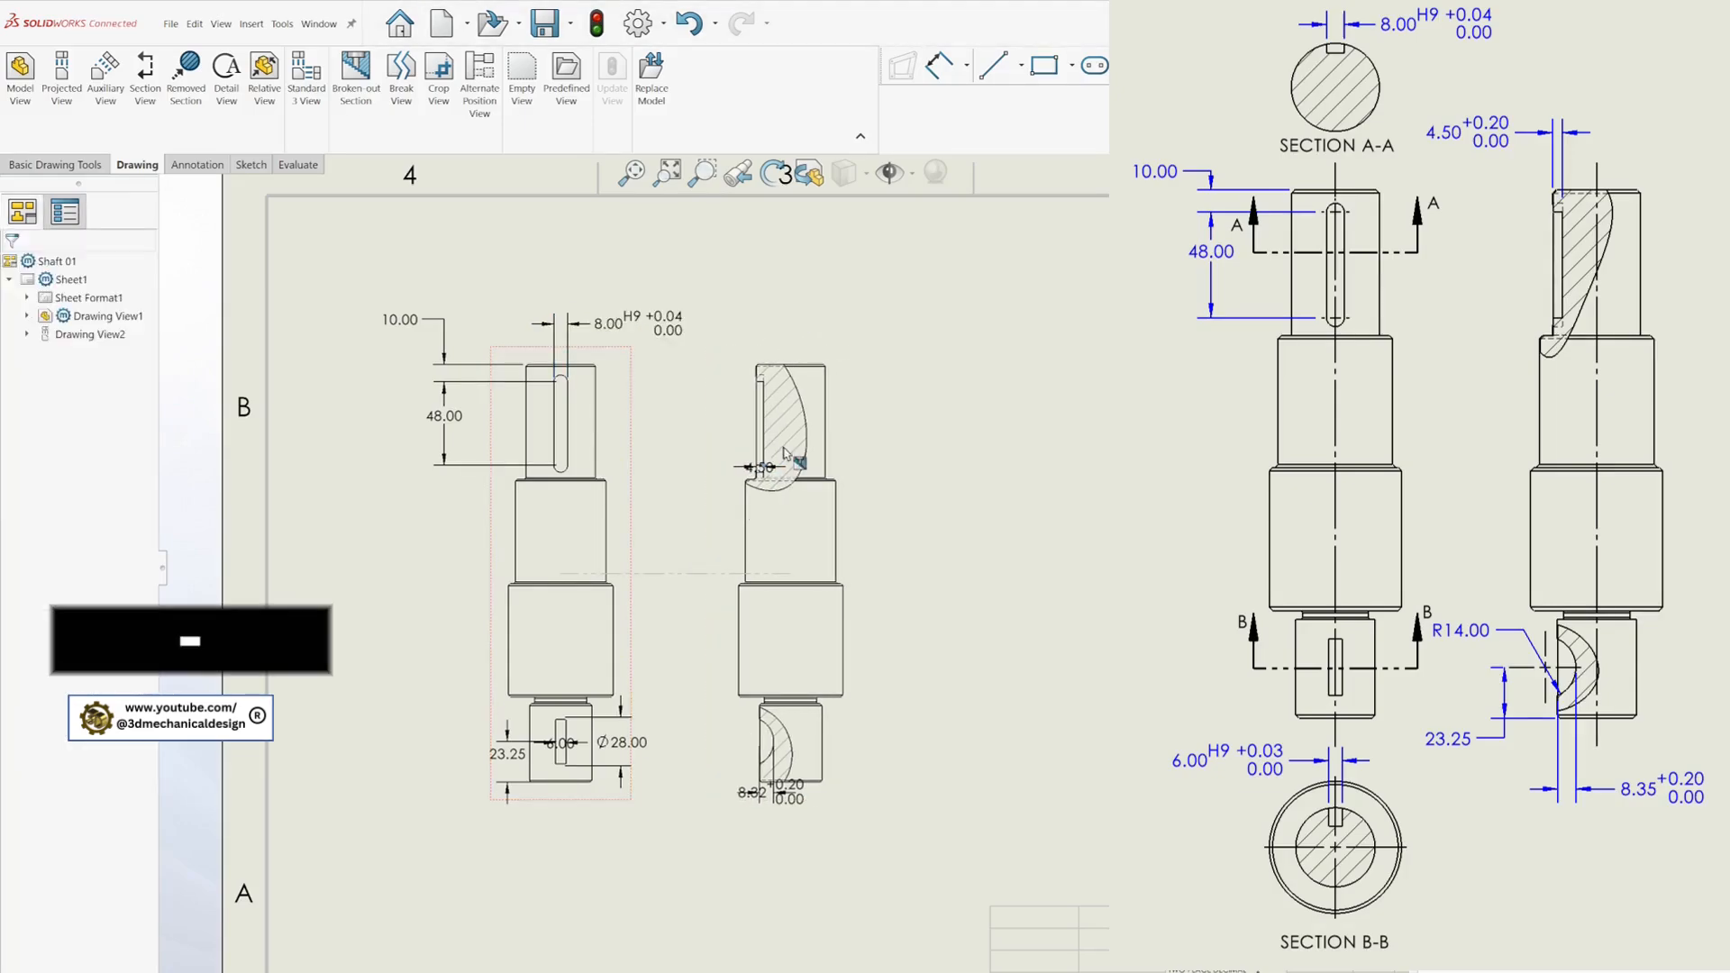
{"action": "left_click_drag", "start_coordinate": [764, 467], "coordinate": [820, 304]}
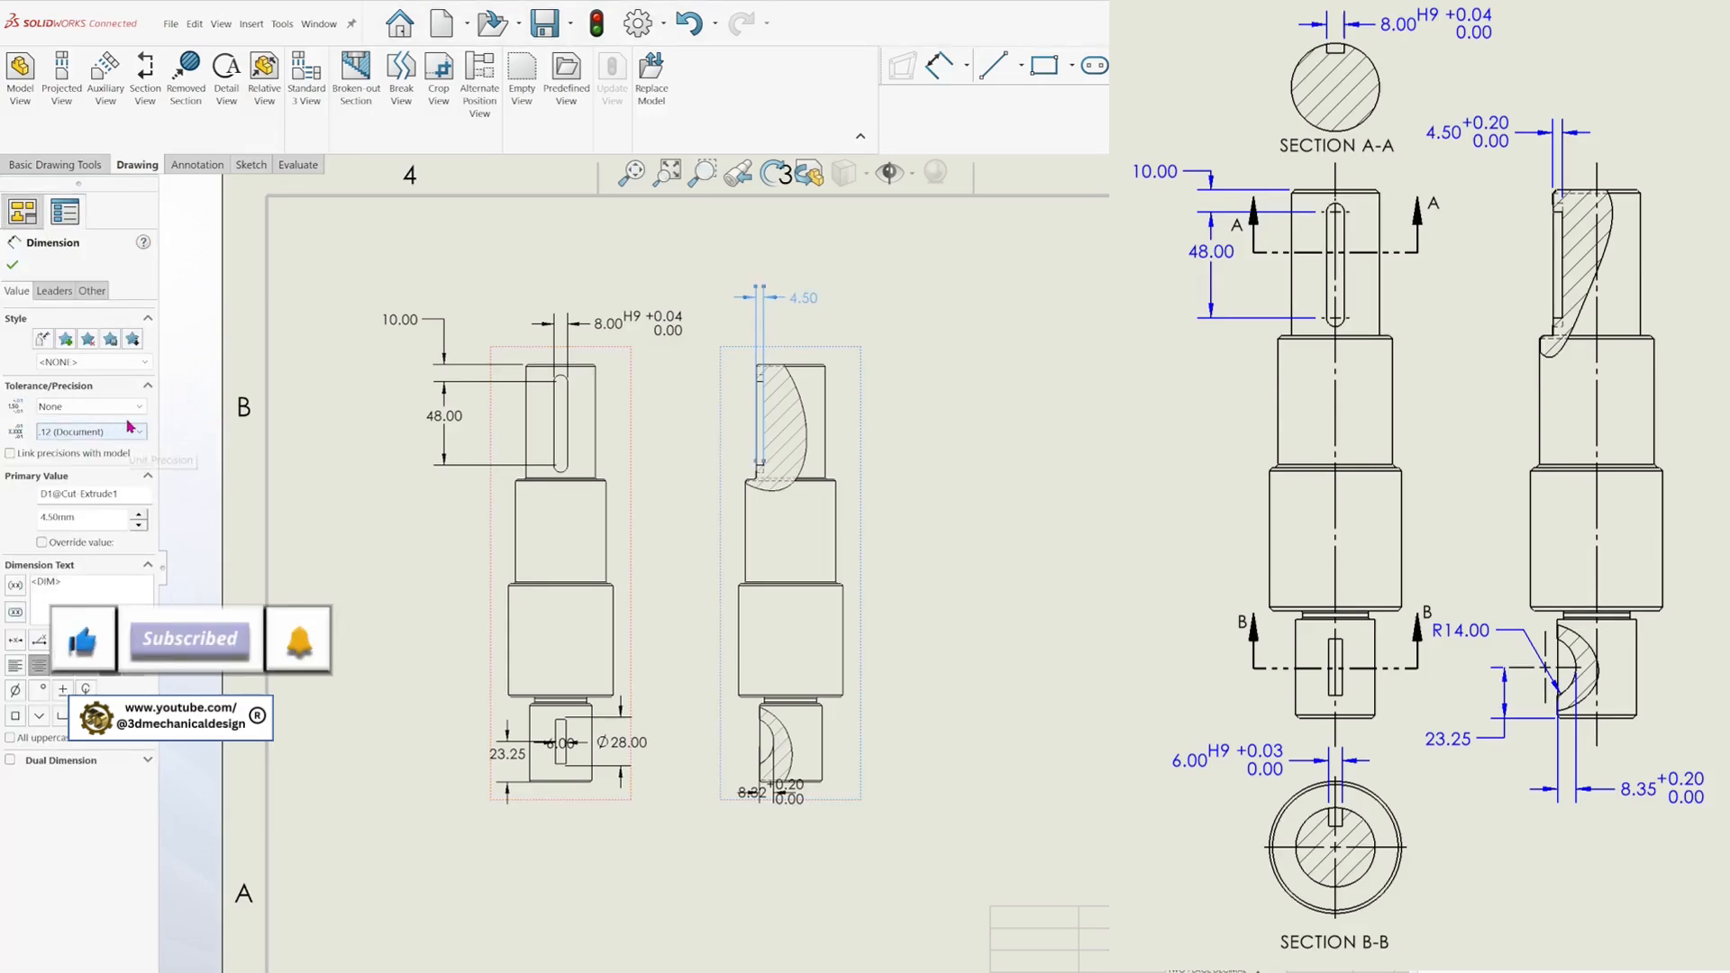
- Give the upper keyway's depth dimension a bilateral tolerance of +0.20/0.00 and reposition it above the side view
{"action": "left_click", "coordinate": [99, 406]}
{"action": "left_click", "coordinate": [79, 449]}
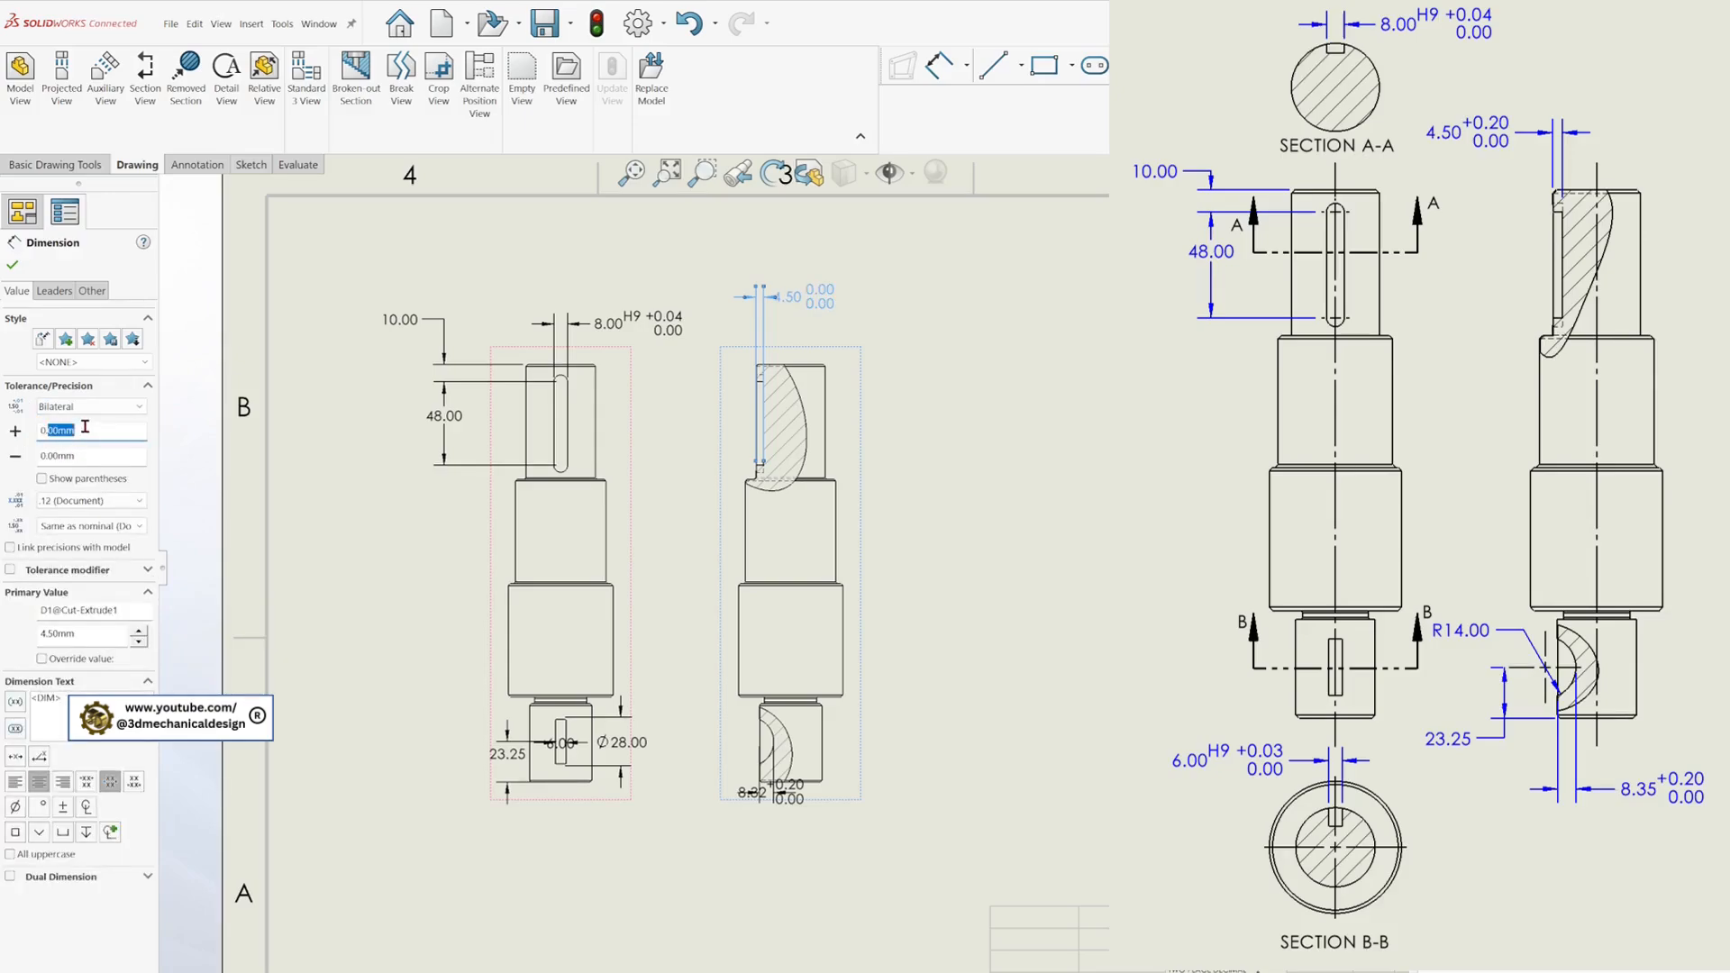
{"action": "left_click", "coordinate": [12, 265]}
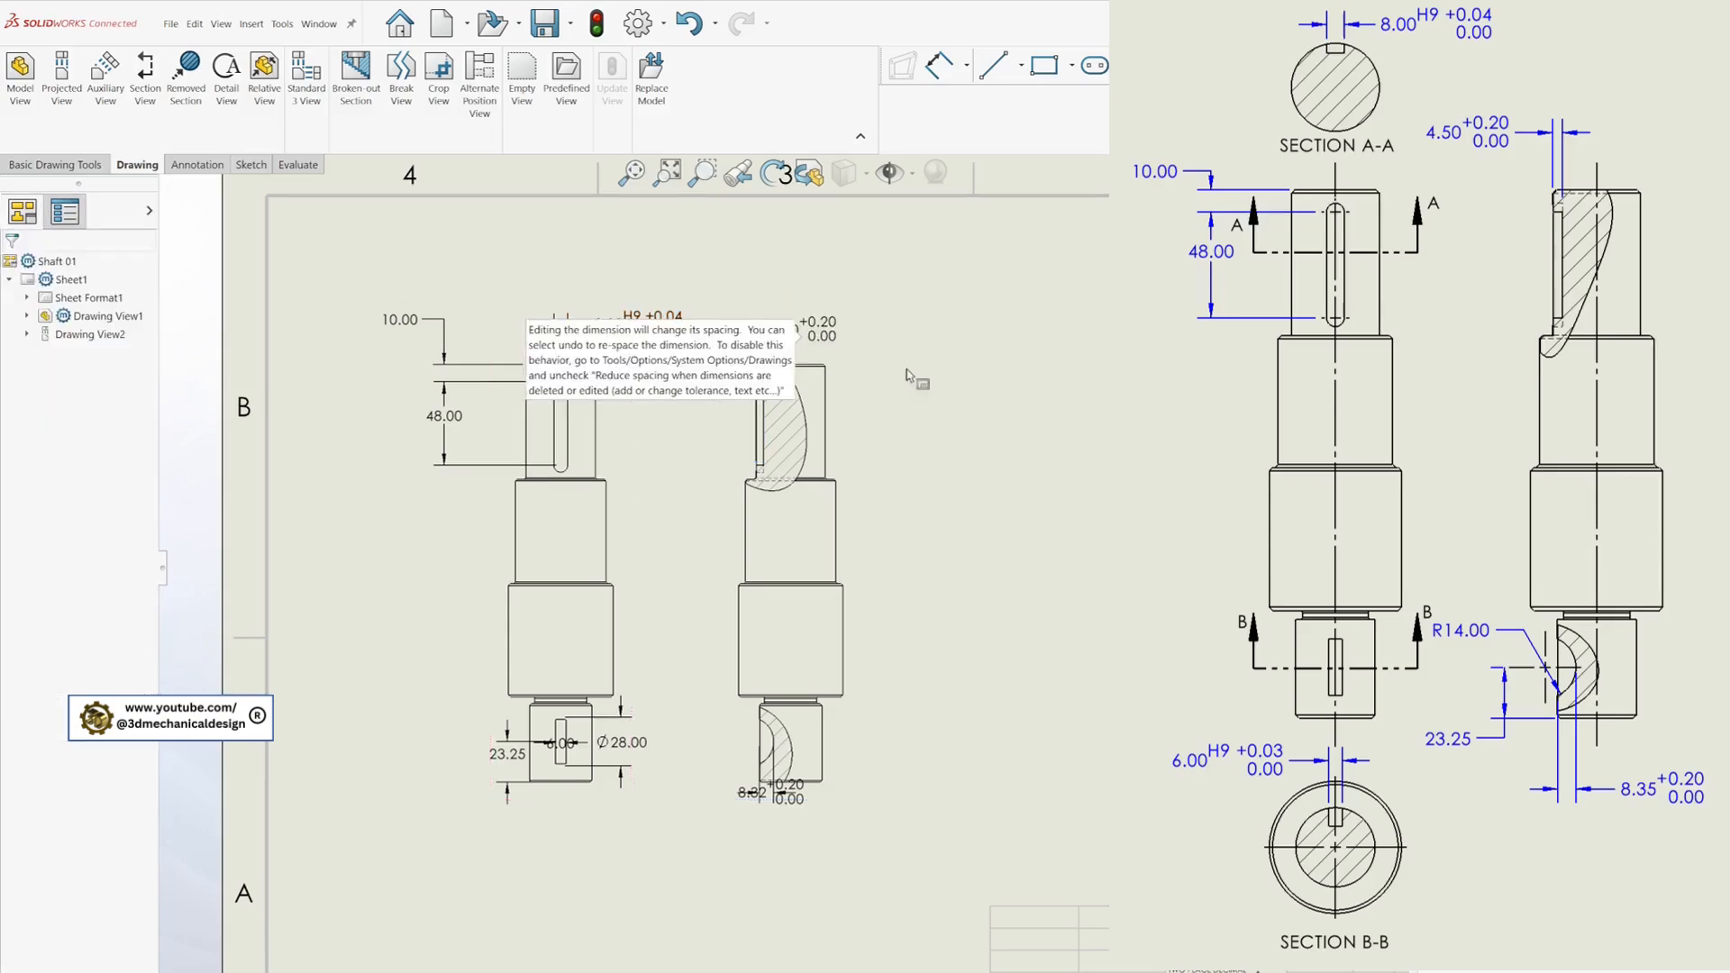
{"action": "left_click_drag", "start_coordinate": [822, 326], "coordinate": [849, 305]}
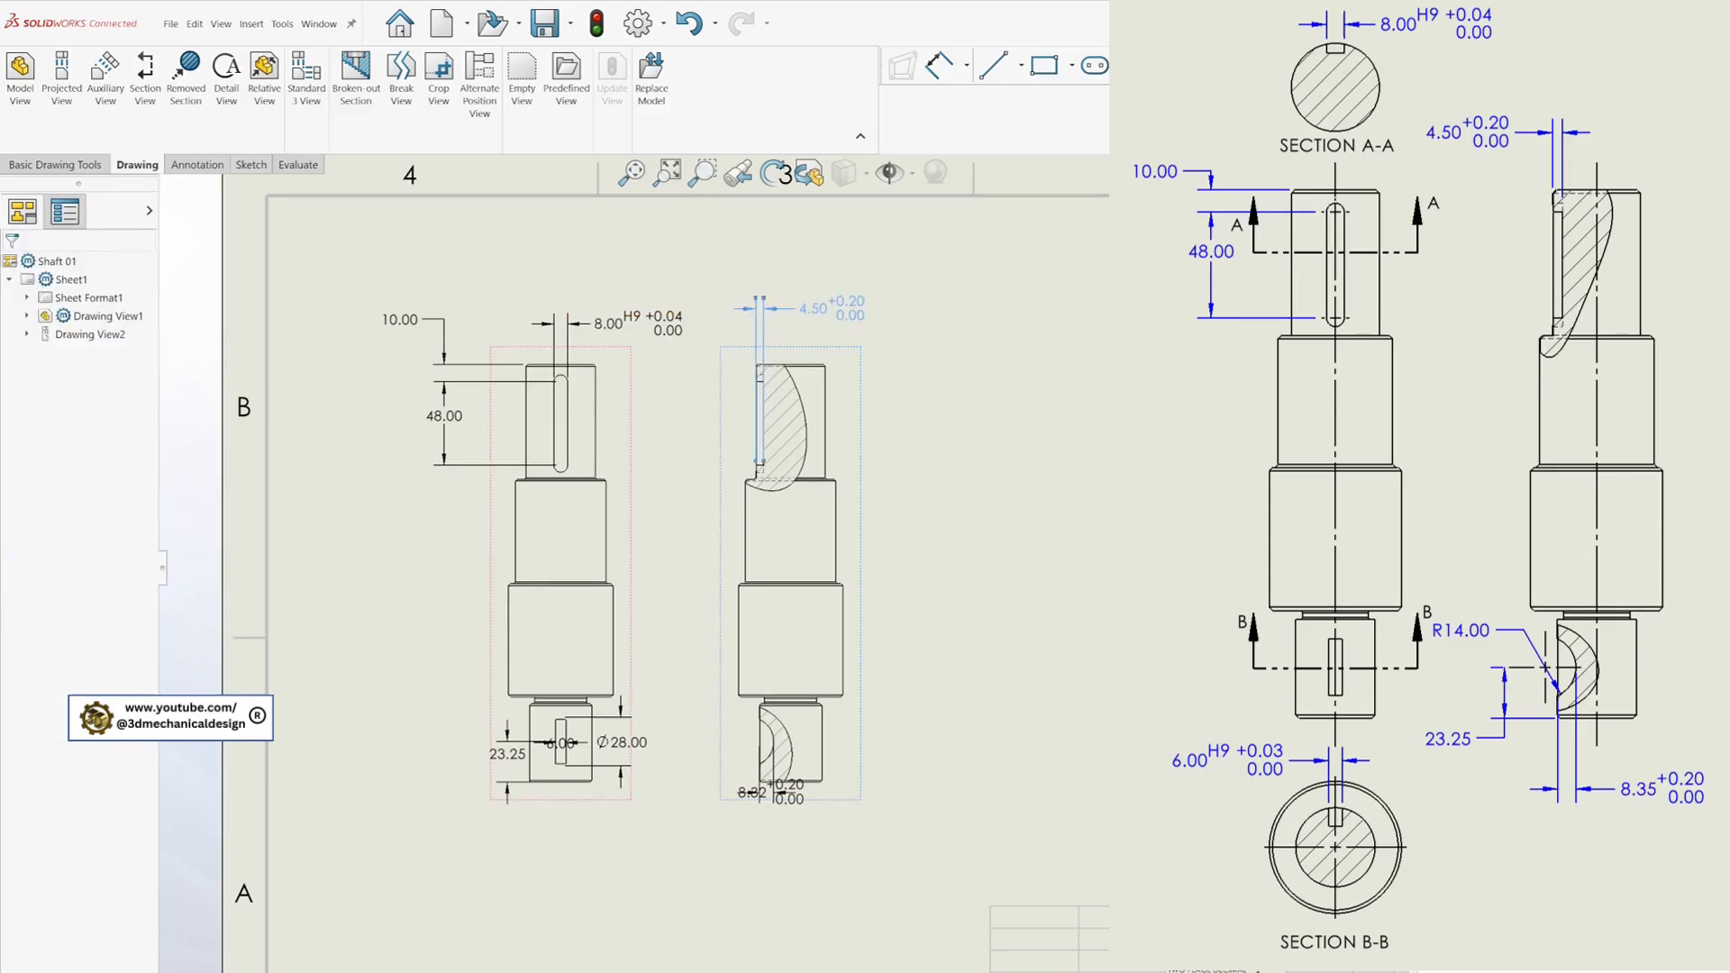
- Move the lower keyway's position, width and depth dimensions clear of the shaft outlines in both views
{"action": "left_click", "coordinate": [1026, 648]}
{"action": "left_click_drag", "start_coordinate": [506, 780], "coordinate": [510, 846]}
{"action": "left_click_drag", "start_coordinate": [764, 793], "coordinate": [846, 837]}
- Apply a Fit with tolerance of H9 to the lower keyway's width dimension and reposition the neighbouring depth dimension below the side view
{"action": "left_click", "coordinate": [505, 838]}
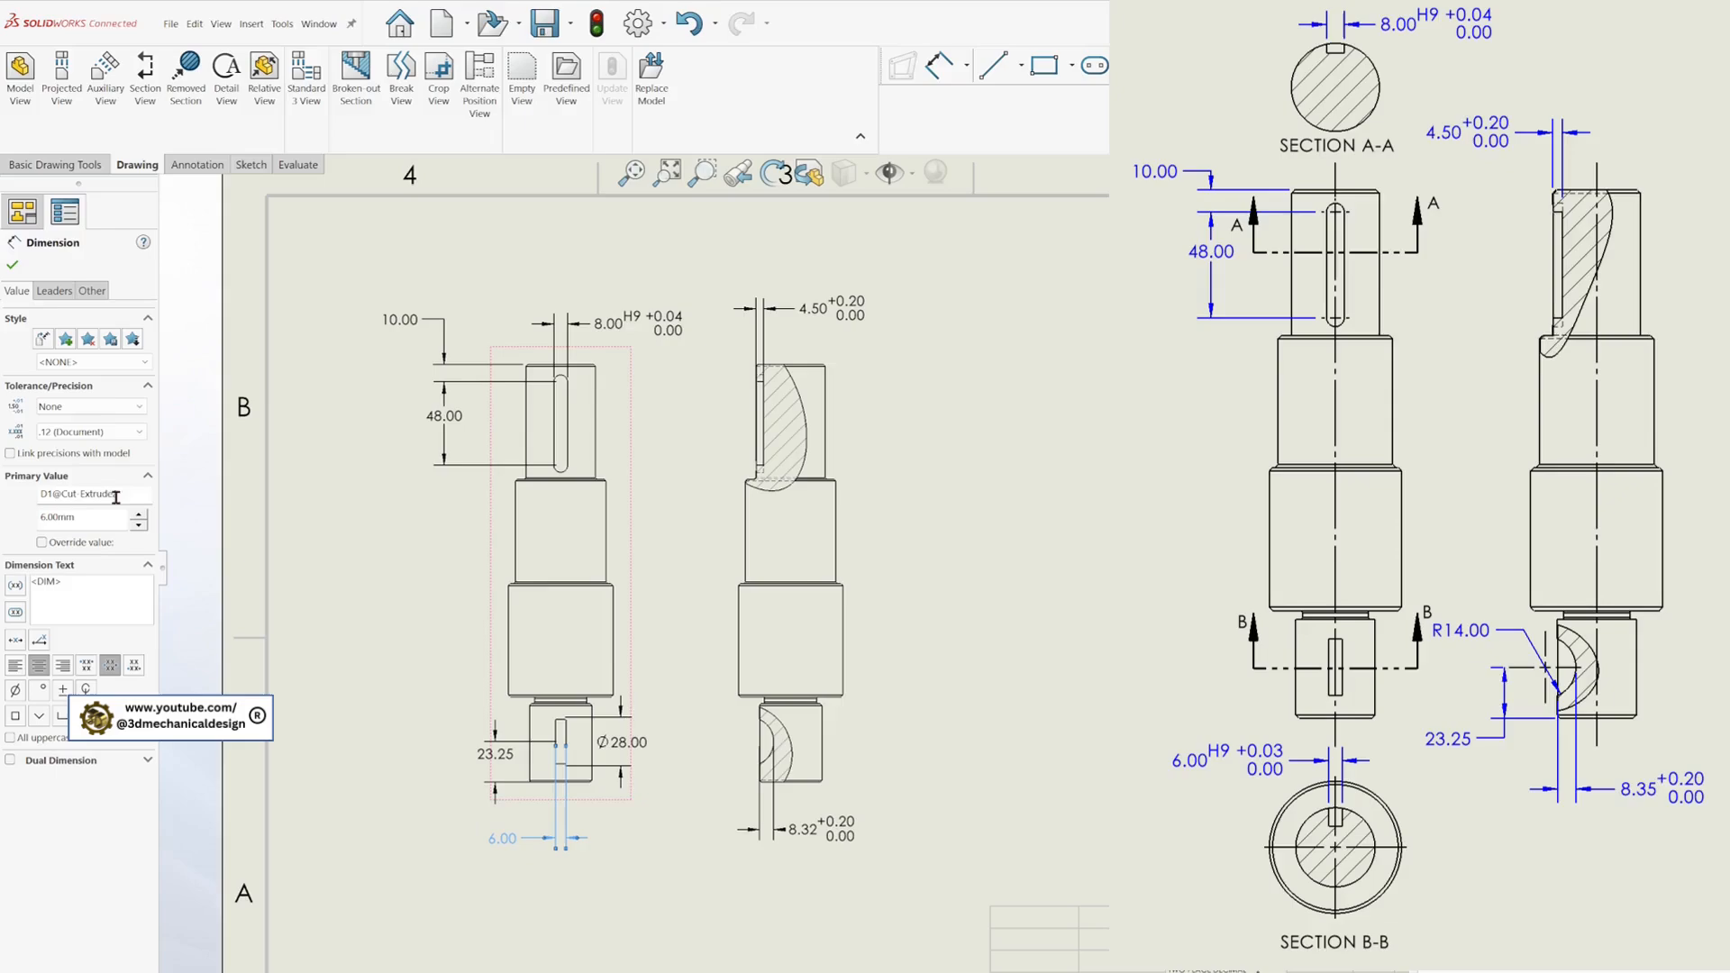
{"action": "left_click", "coordinate": [113, 408]}
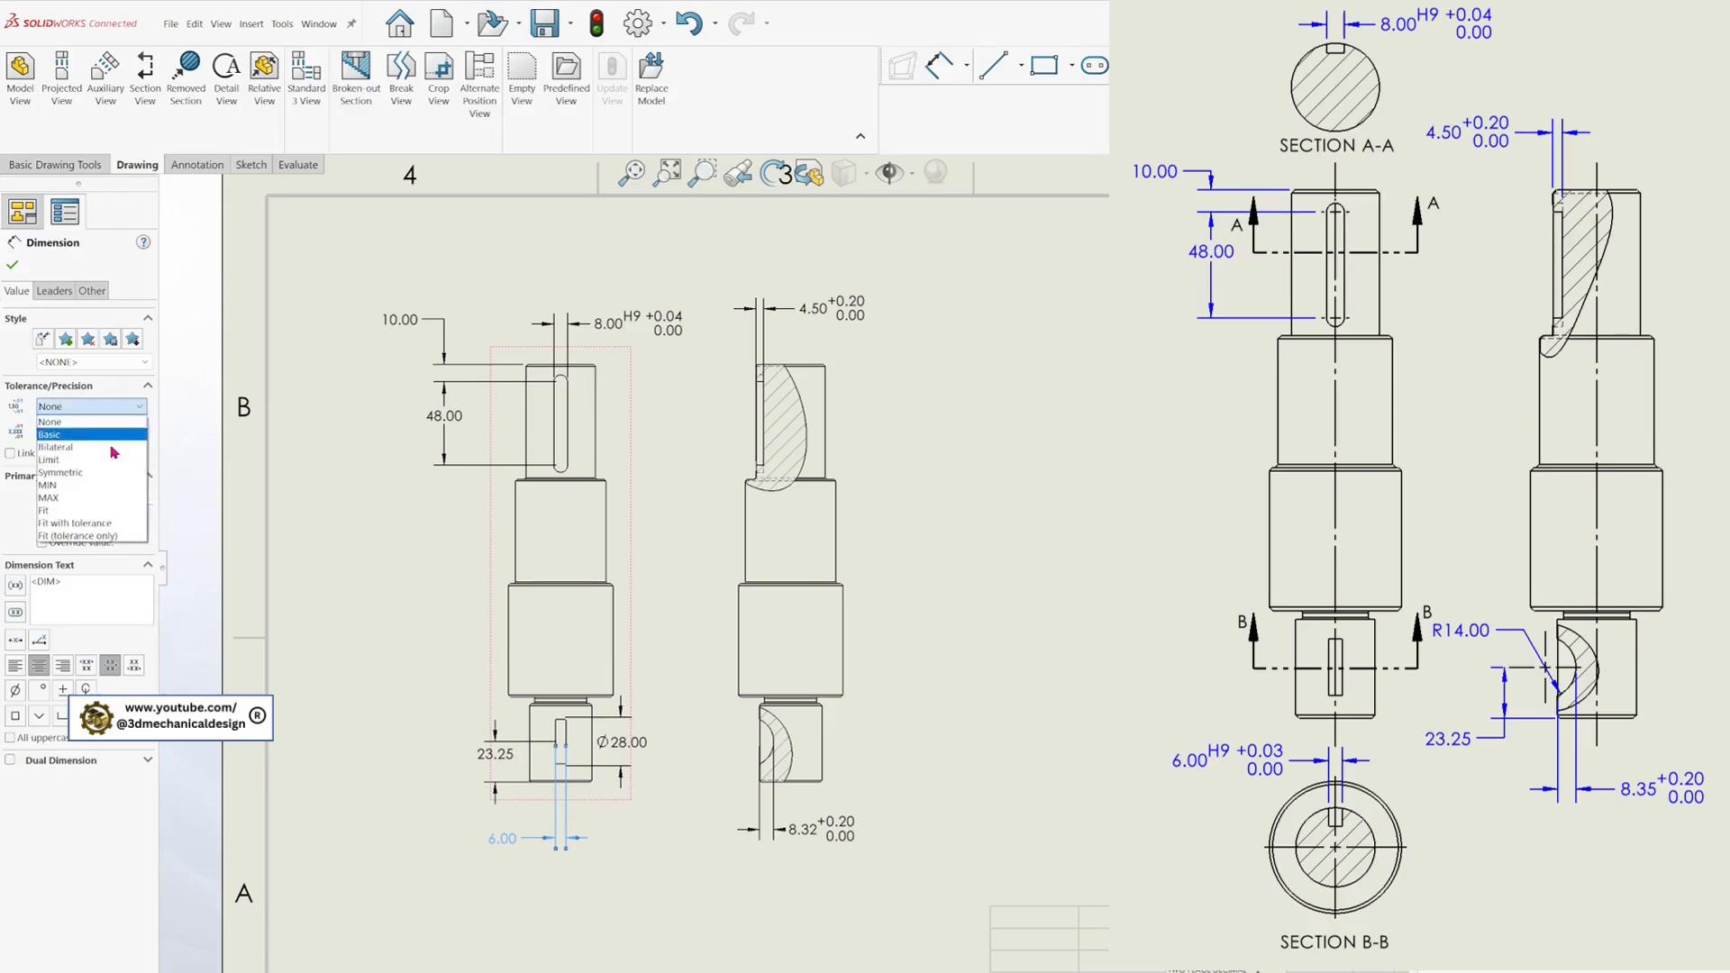
{"action": "left_click", "coordinate": [108, 523]}
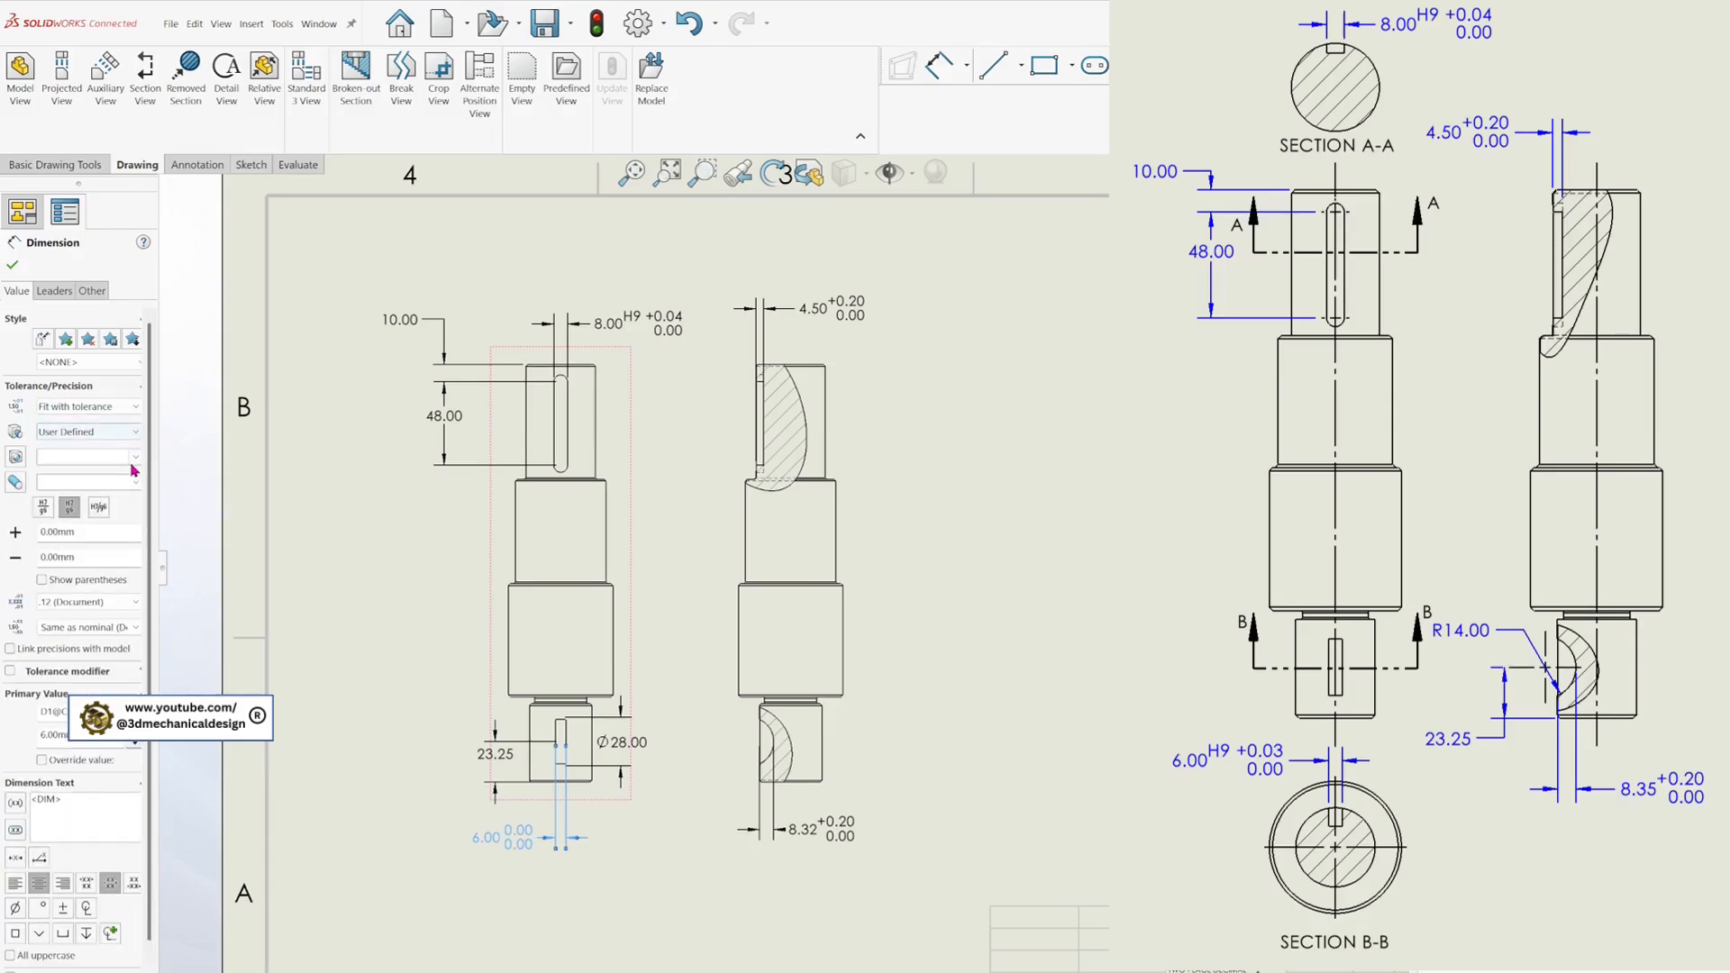
{"action": "left_click", "coordinate": [134, 457]}
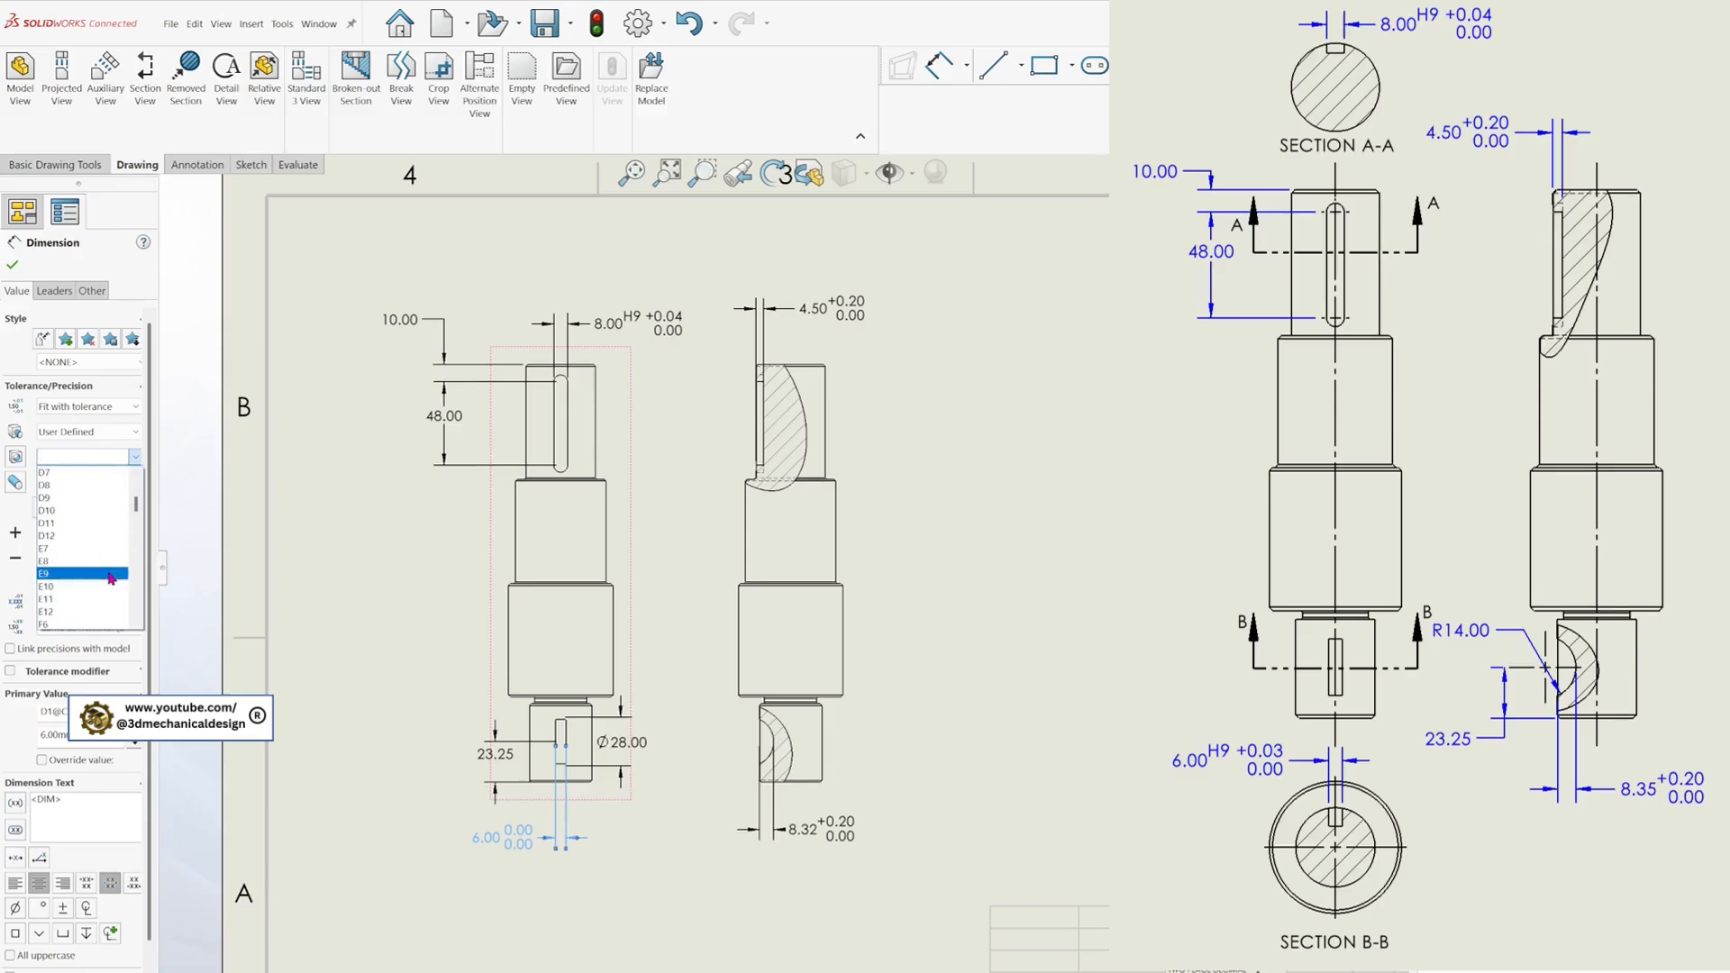
{"action": "scroll", "coordinate": [104, 576], "scroll_direction": "down", "scroll_amount": 3}
{"action": "left_click", "coordinate": [72, 538]}
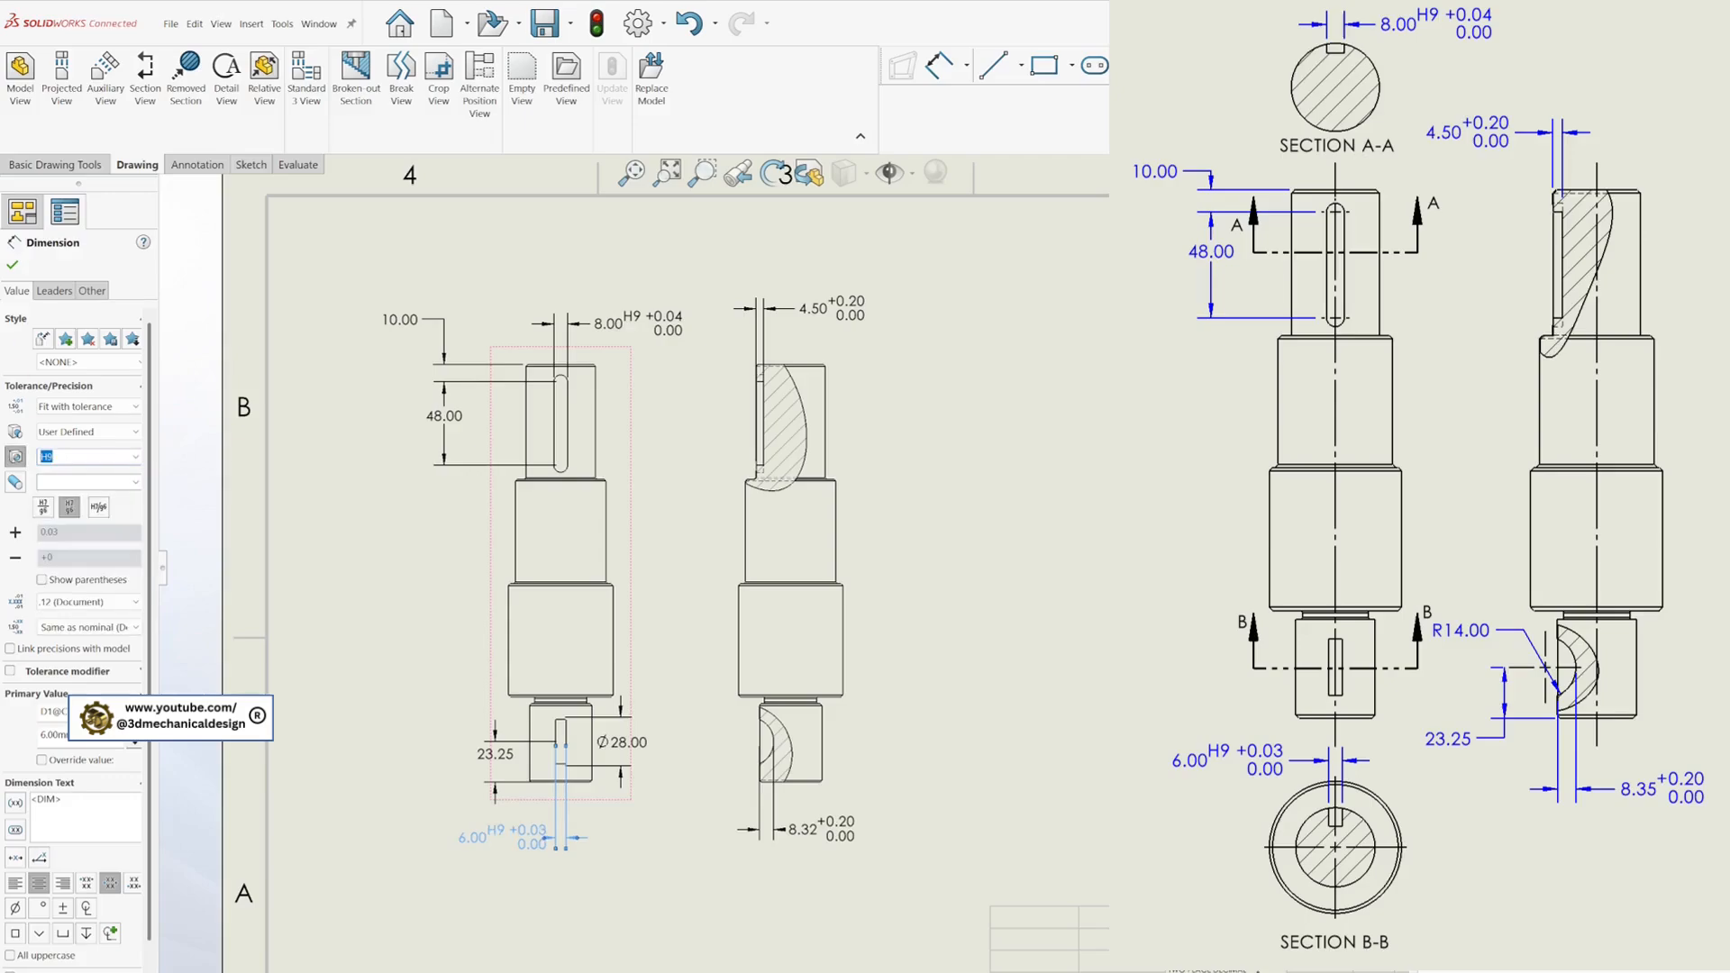
{"action": "left_click", "coordinate": [13, 265]}
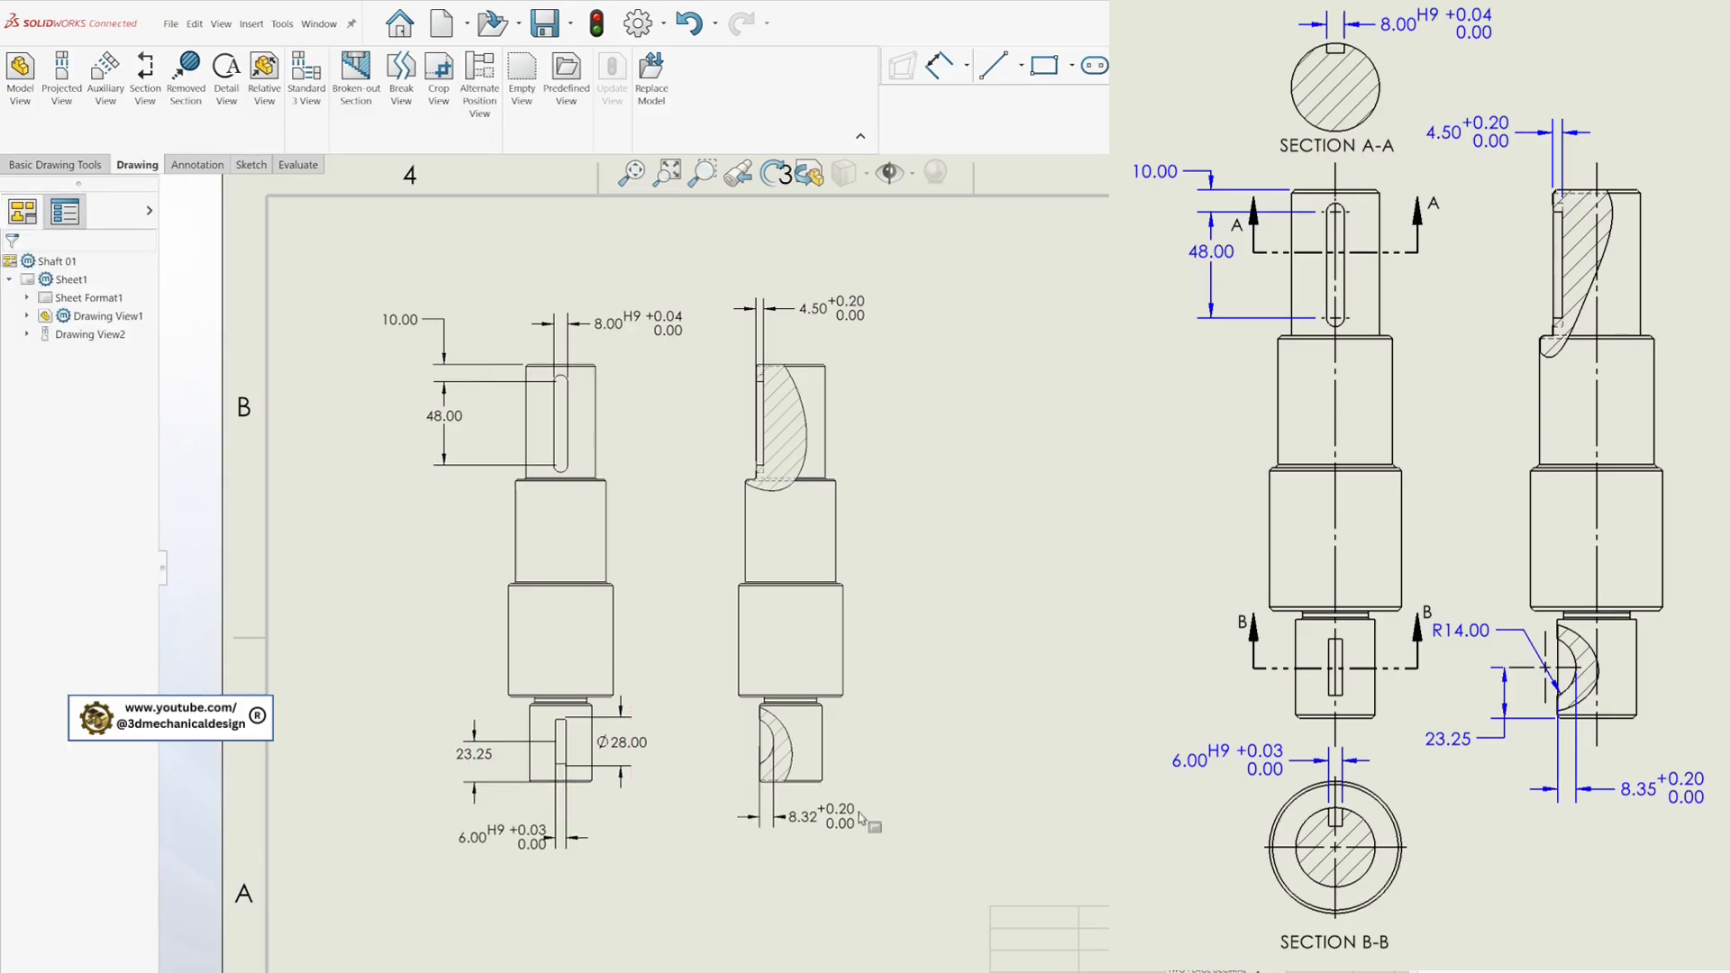
{"action": "mouse_move", "coordinate": [850, 818]}
{"action": "left_mouse_down"}
{"action": "mouse_move", "coordinate": [882, 843]}
{"action": "mouse_move", "coordinate": [867, 831]}
{"action": "left_mouse_up"}
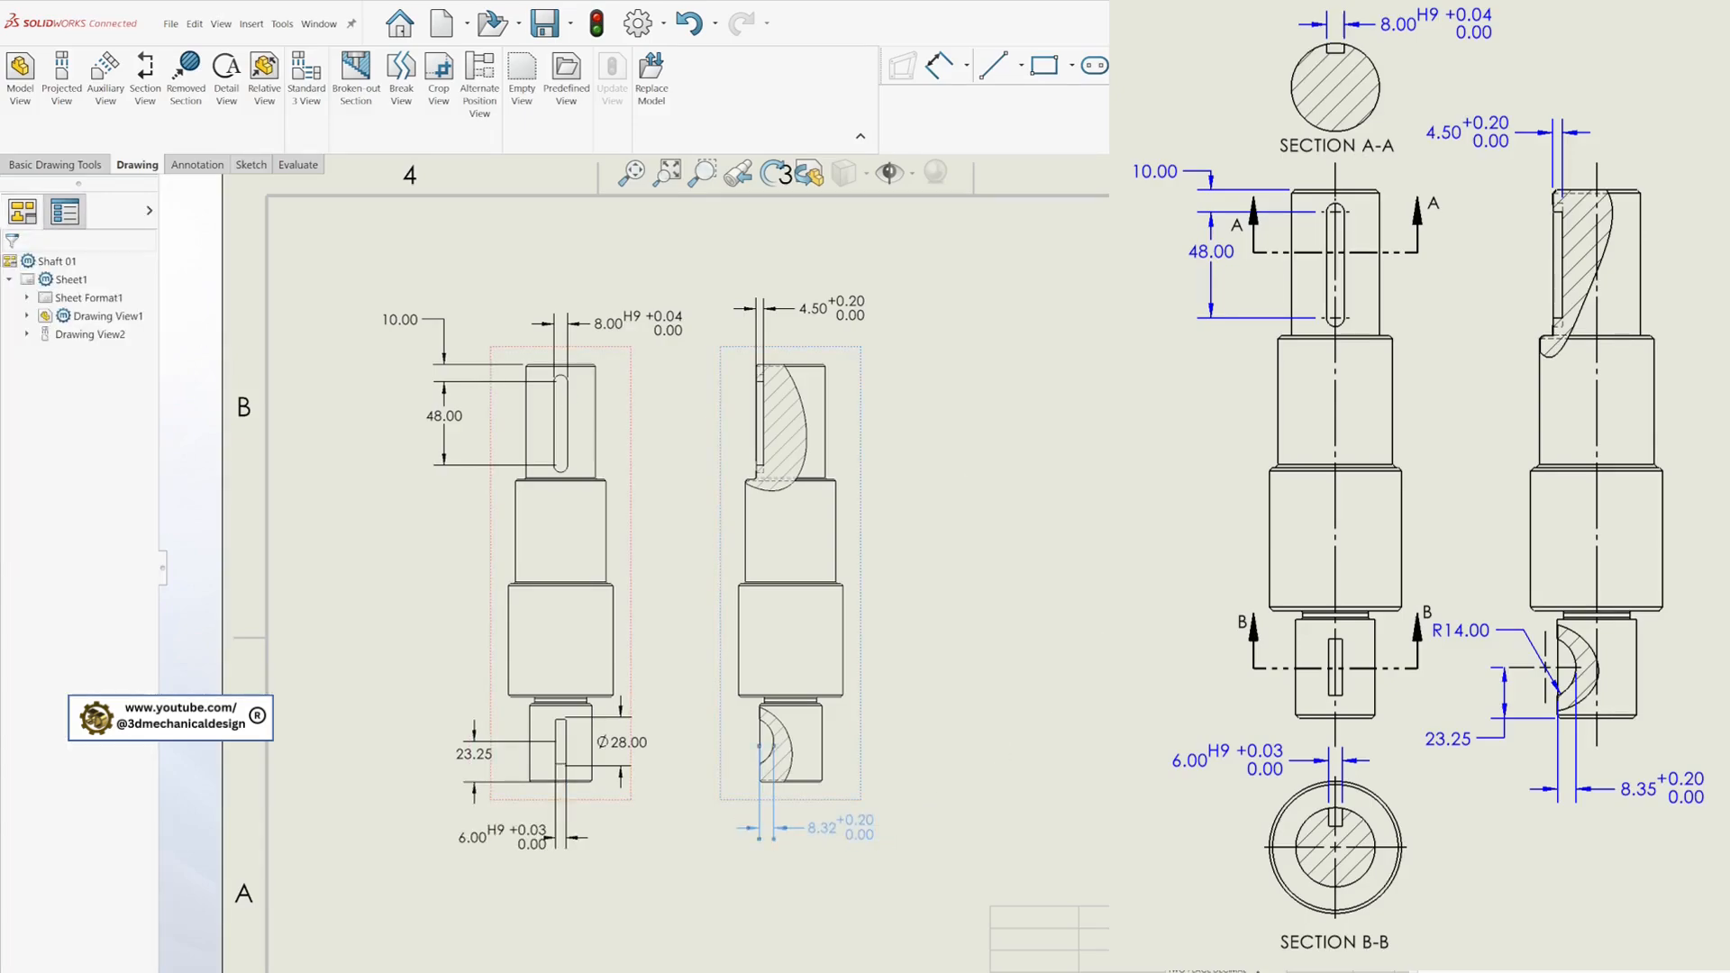
{"action": "left_click", "coordinate": [1049, 523]}
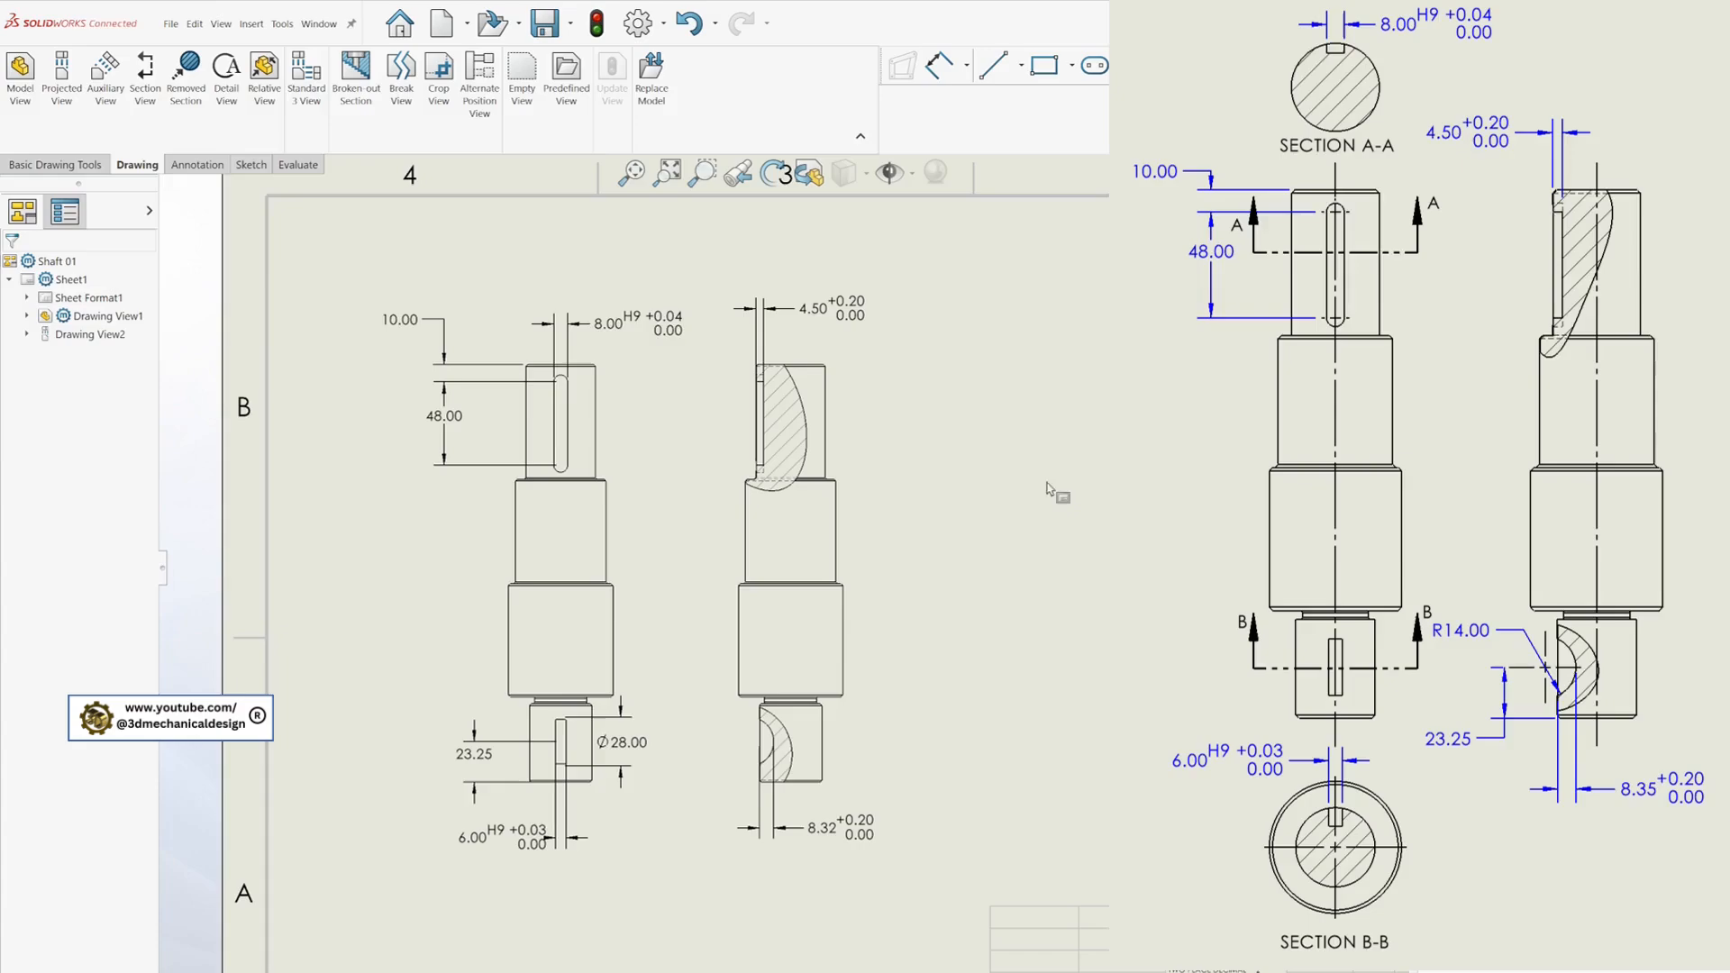
- Set the upper keyway's width dimension in the drawing to 12 mm
{"action": "left_click", "coordinate": [605, 327]}
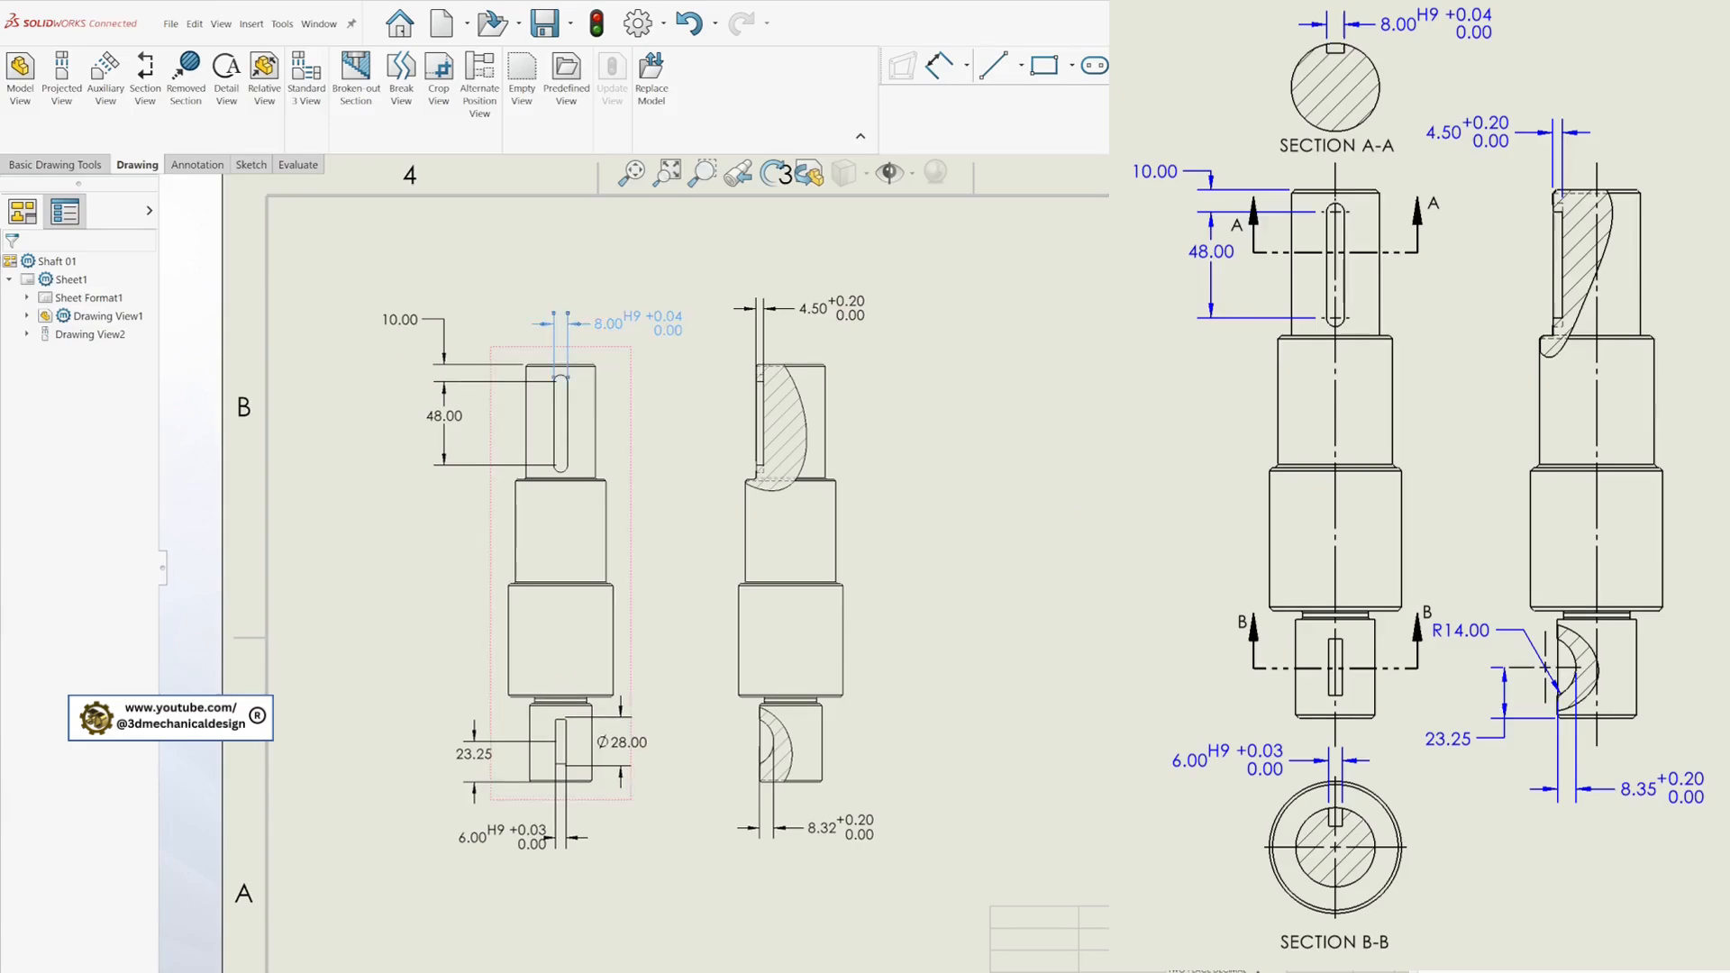
{"action": "double_click", "coordinate": [609, 328]}
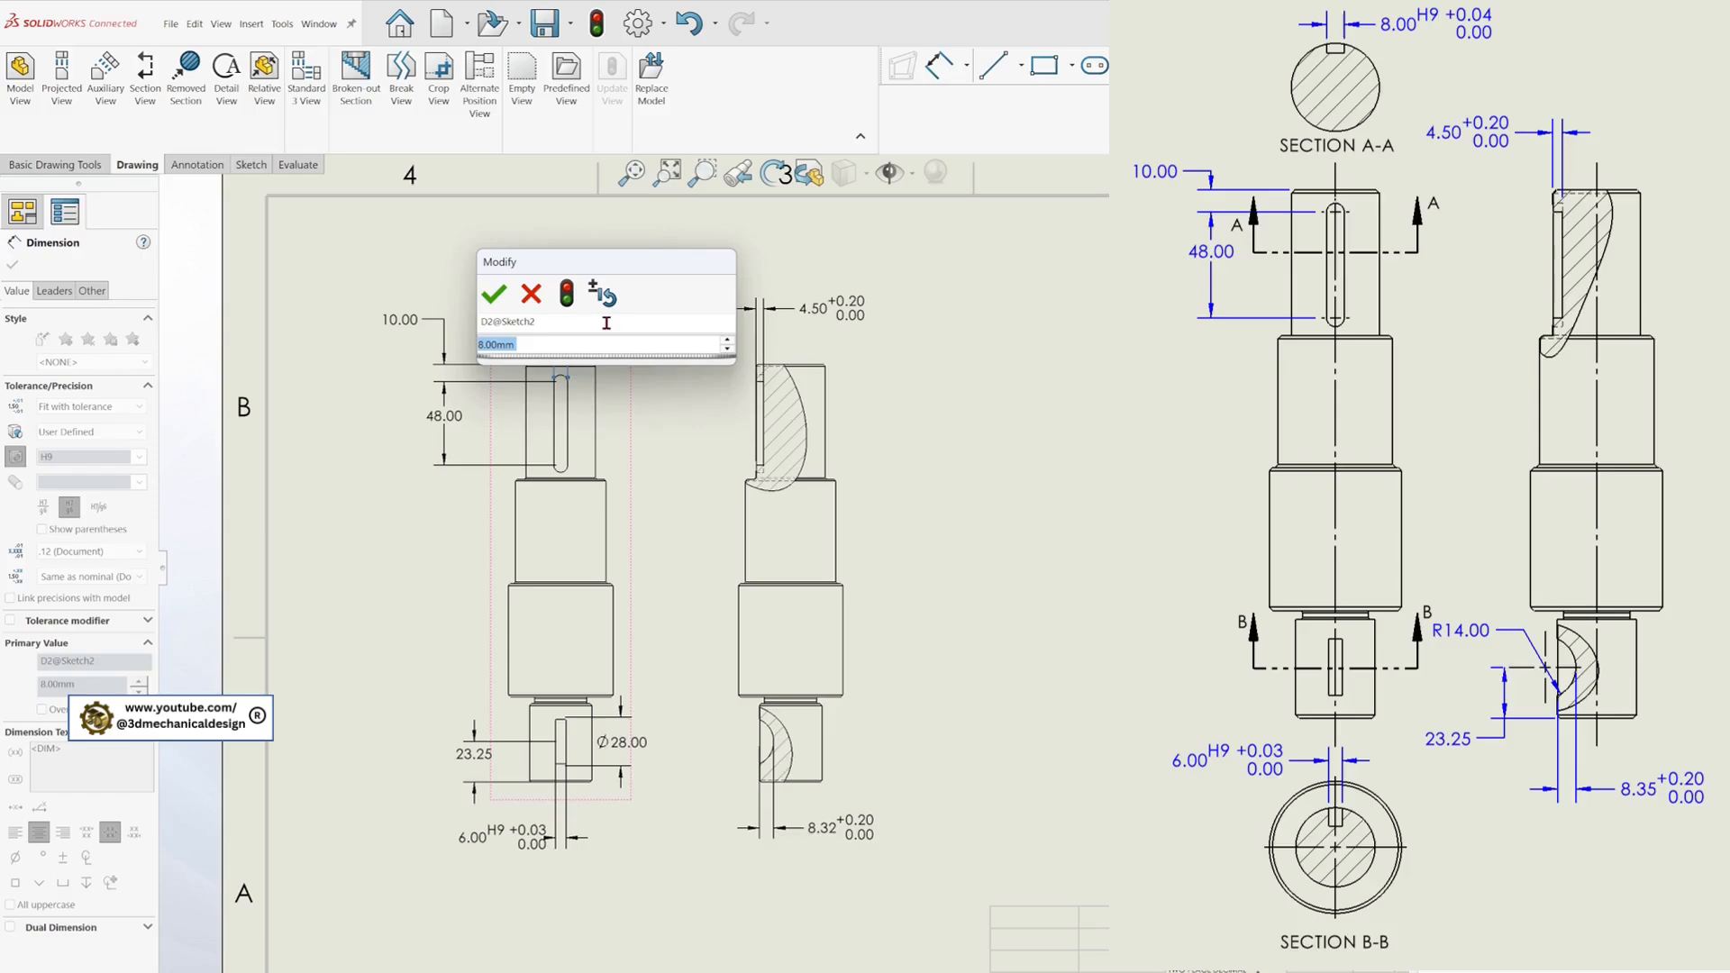
{"action": "left_click", "coordinate": [495, 296]}
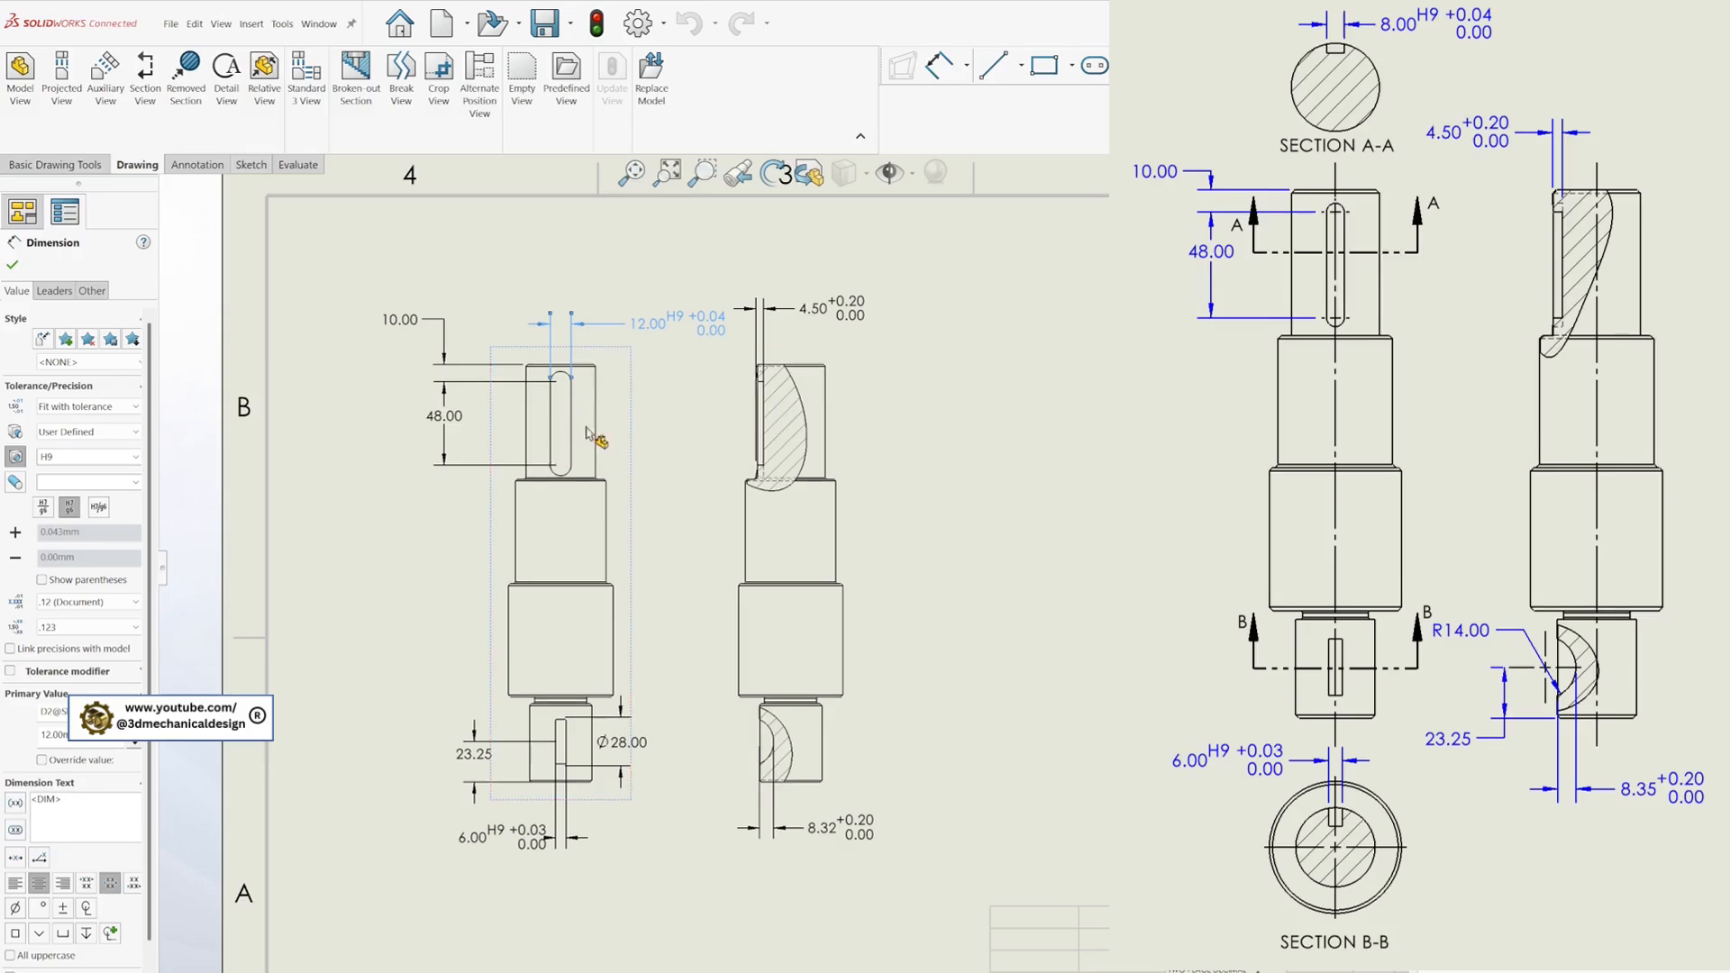
{"action": "right_click", "coordinate": [609, 378]}
{"action": "left_click", "coordinate": [1079, 364]}
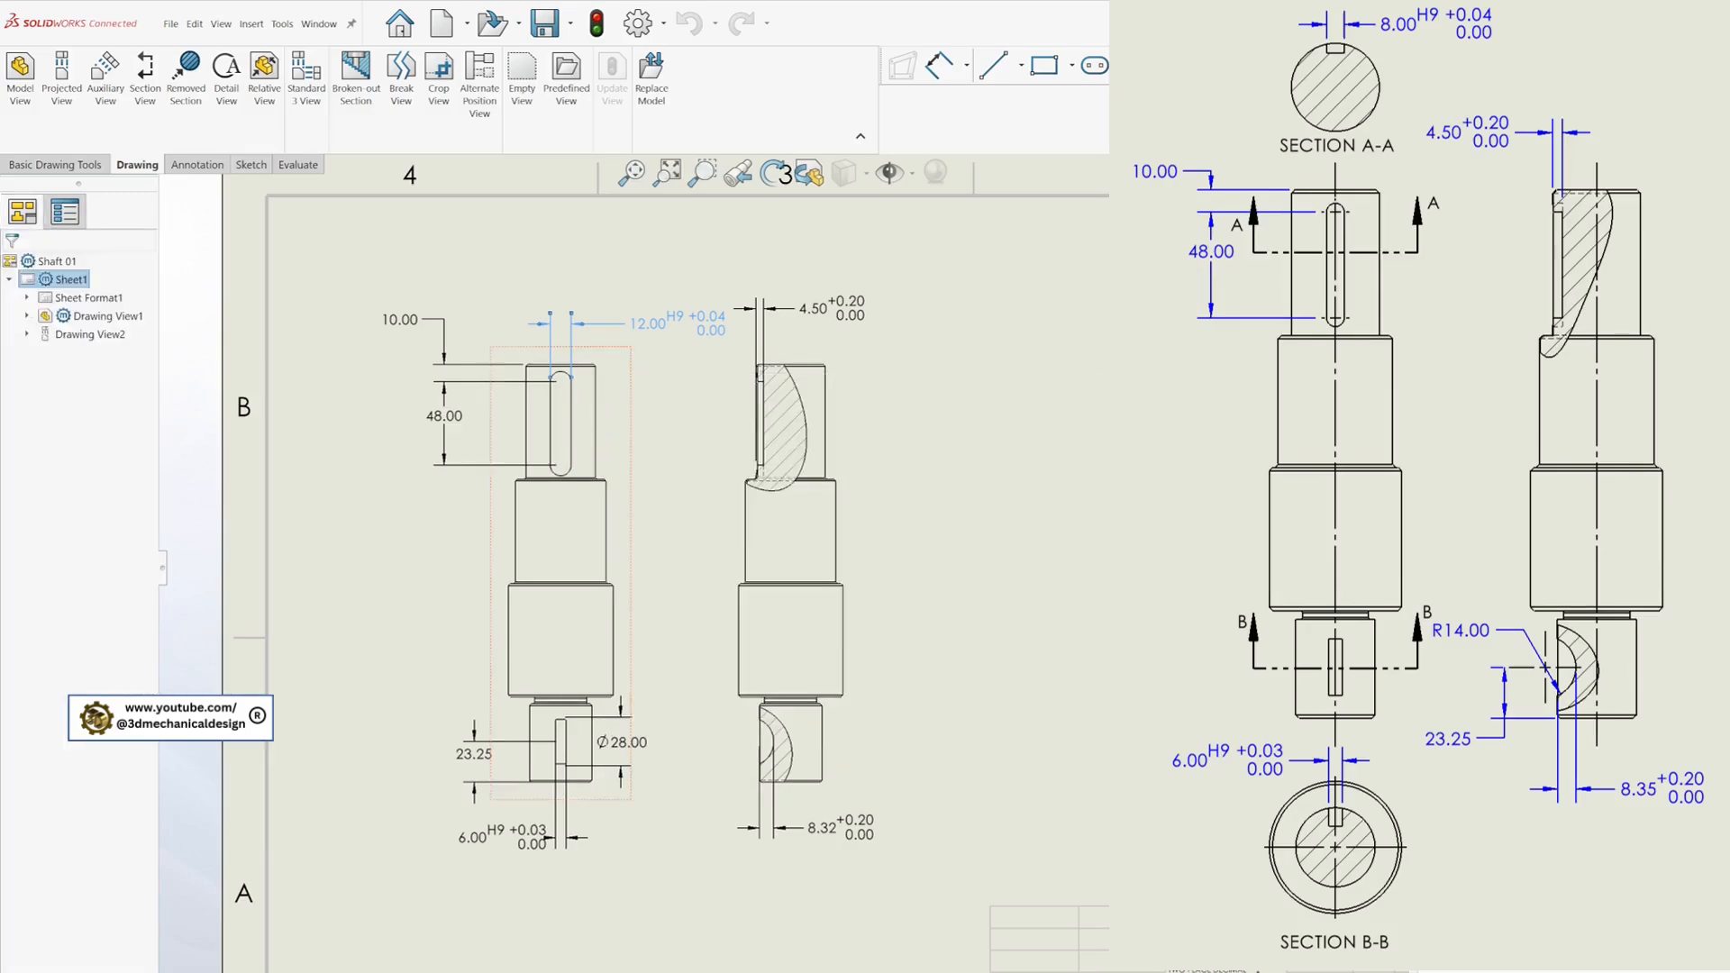
- Open the shaft part from the Top drawing view and examine the upper keyway's width and dimensions in the model
{"action": "right_click", "coordinate": [622, 369]}
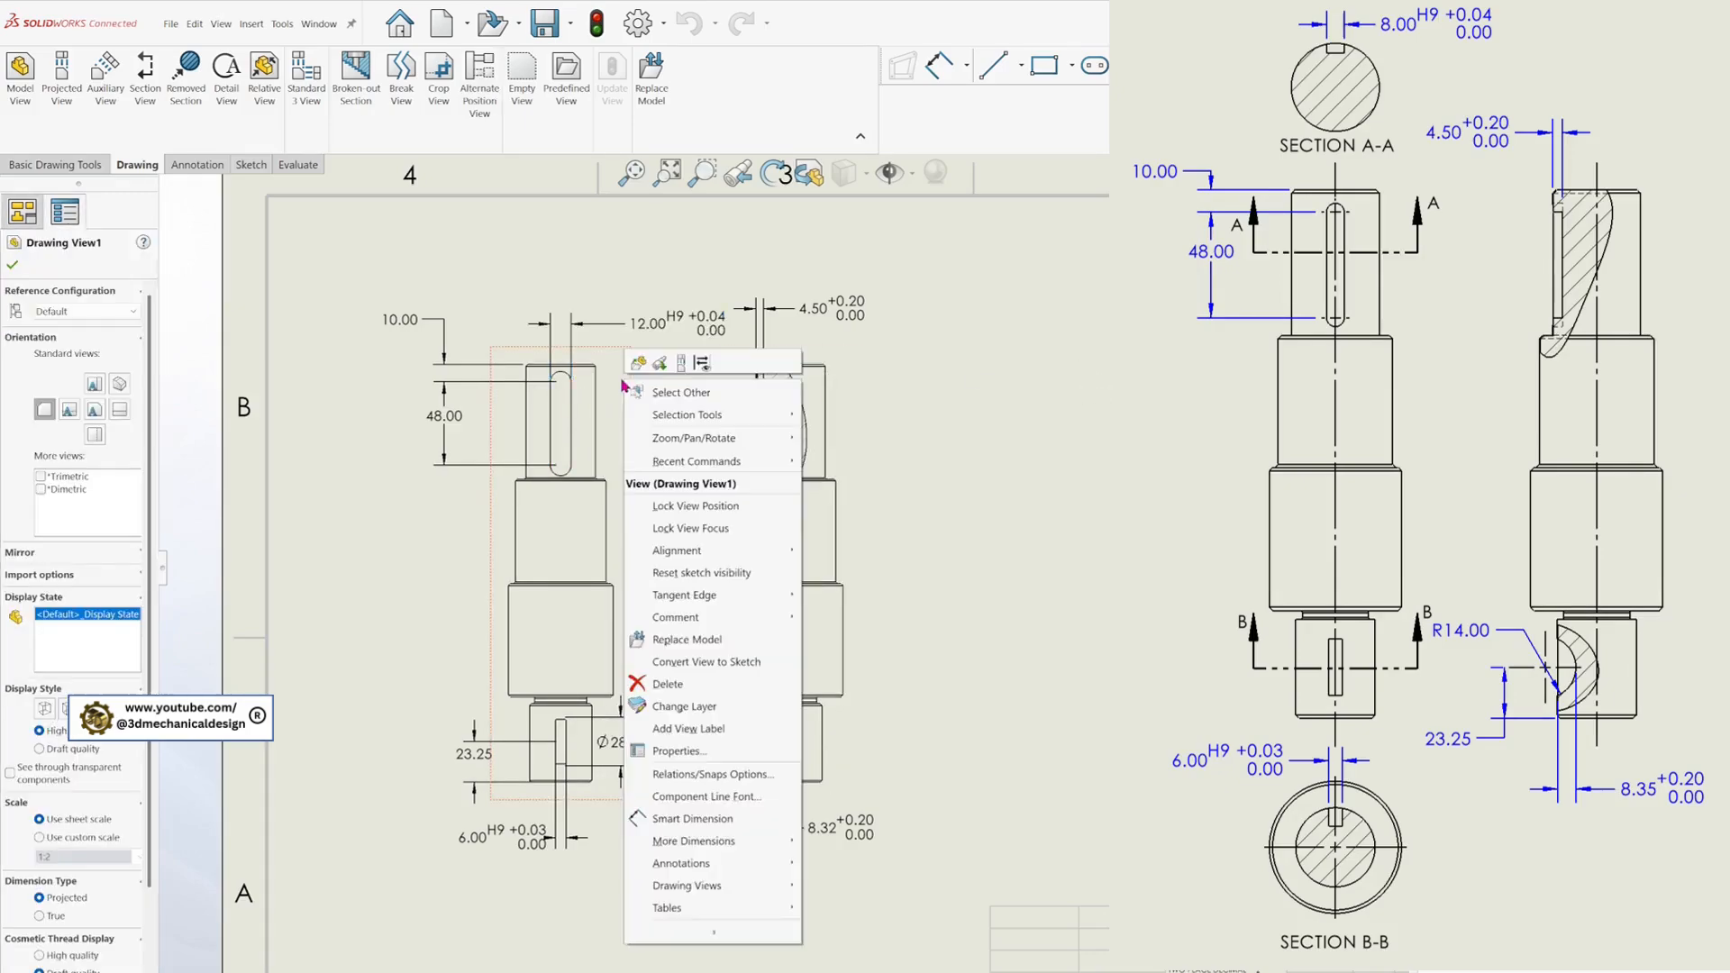
{"action": "left_click", "coordinate": [637, 363]}
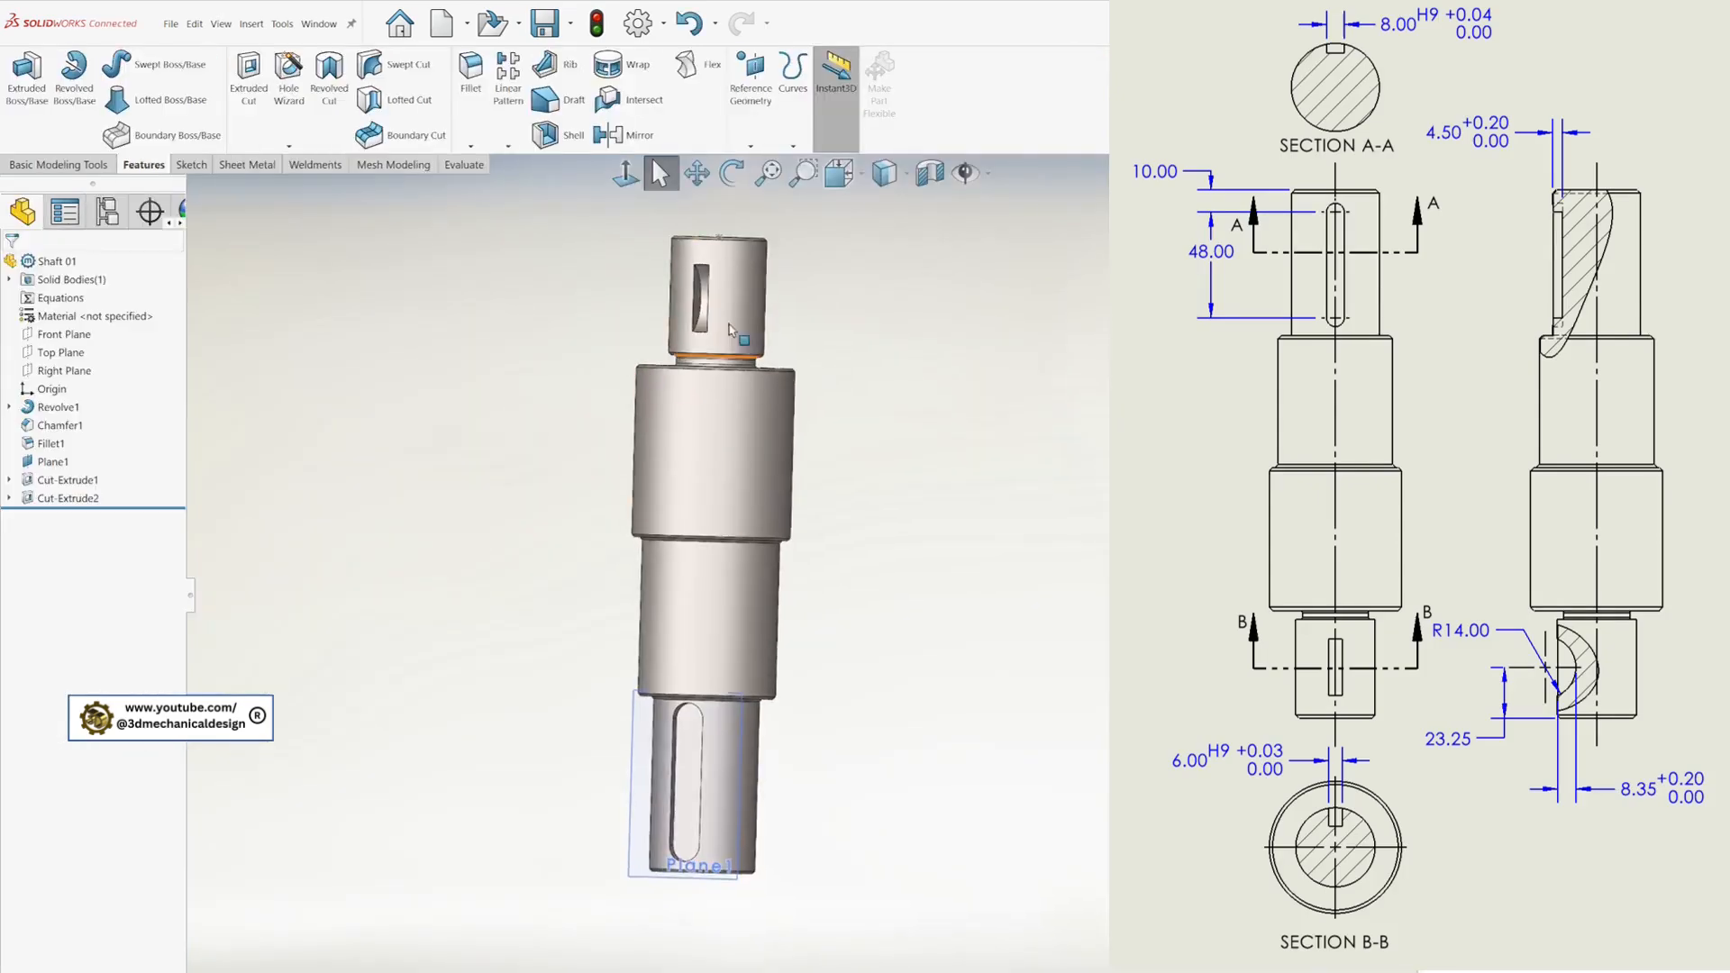
{"action": "scroll", "coordinate": [692, 811], "scroll_direction": "down", "scroll_amount": 4}
{"action": "middle_click_drag", "start_coordinate": [707, 762], "coordinate": [868, 688]}
{"action": "left_click", "coordinate": [673, 687]}
{"action": "scroll", "coordinate": [868, 694], "scroll_direction": "down", "scroll_amount": 2}
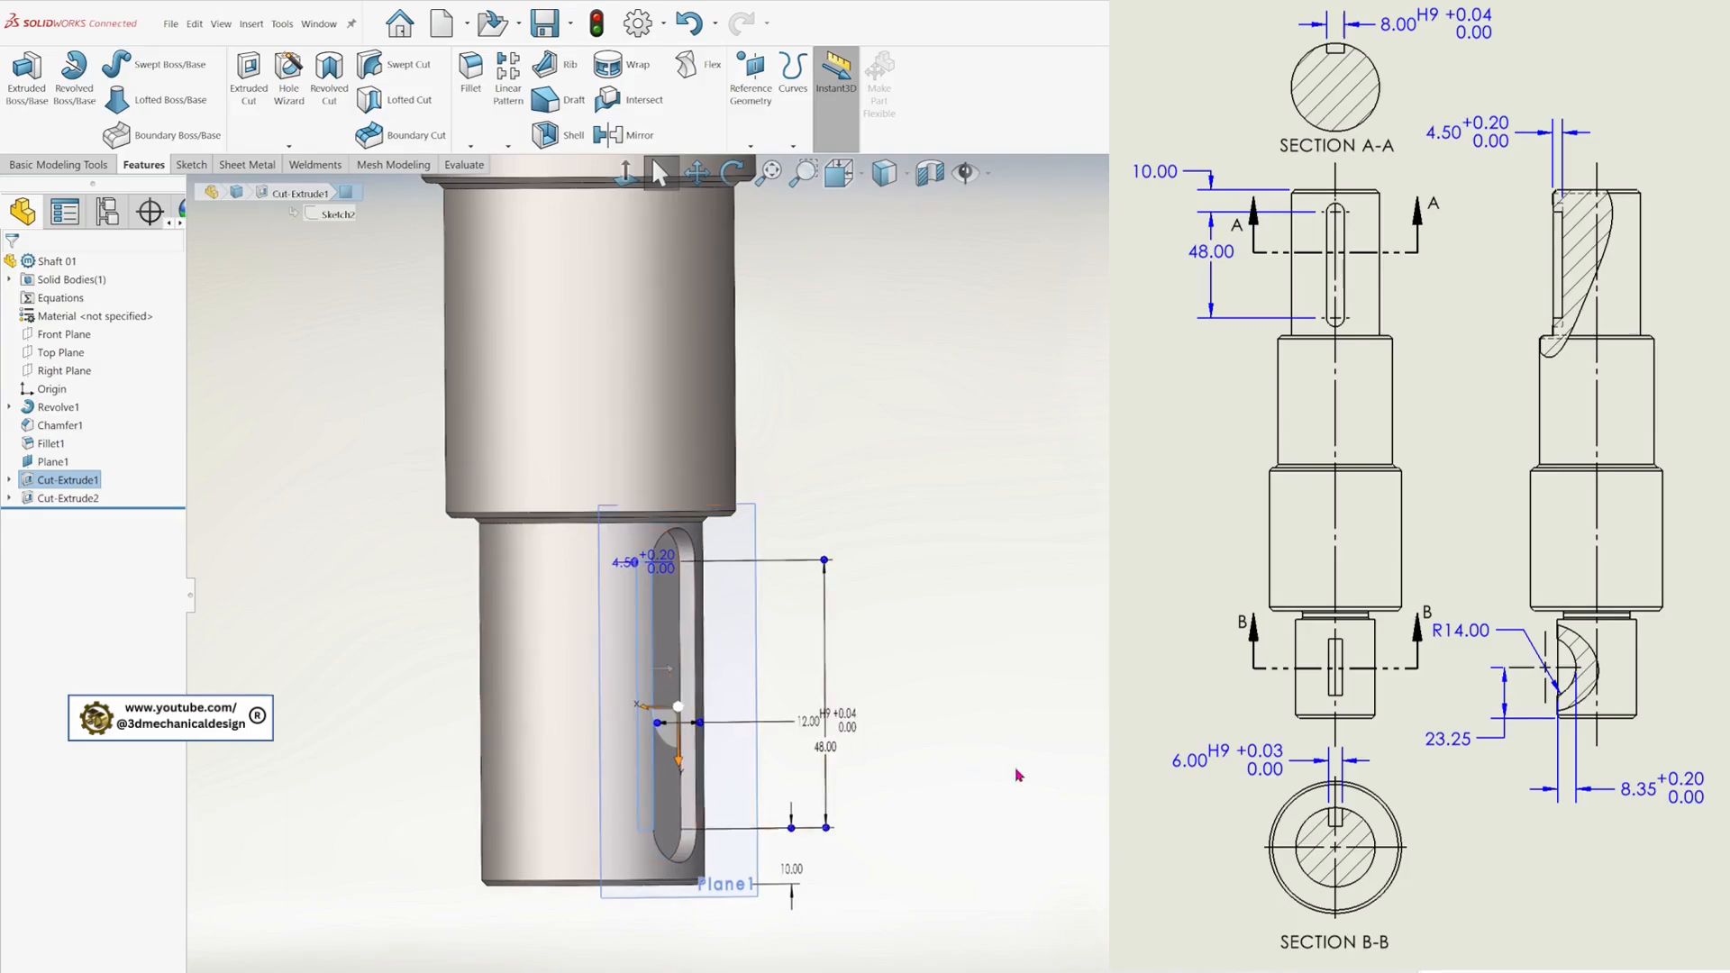
{"action": "left_click", "coordinate": [687, 675]}
{"action": "middle_click_drag", "start_coordinate": [687, 676], "coordinate": [567, 698]}
{"action": "left_click_drag", "start_coordinate": [847, 702], "coordinate": [804, 728]}
{"action": "left_click", "coordinate": [1057, 486]}
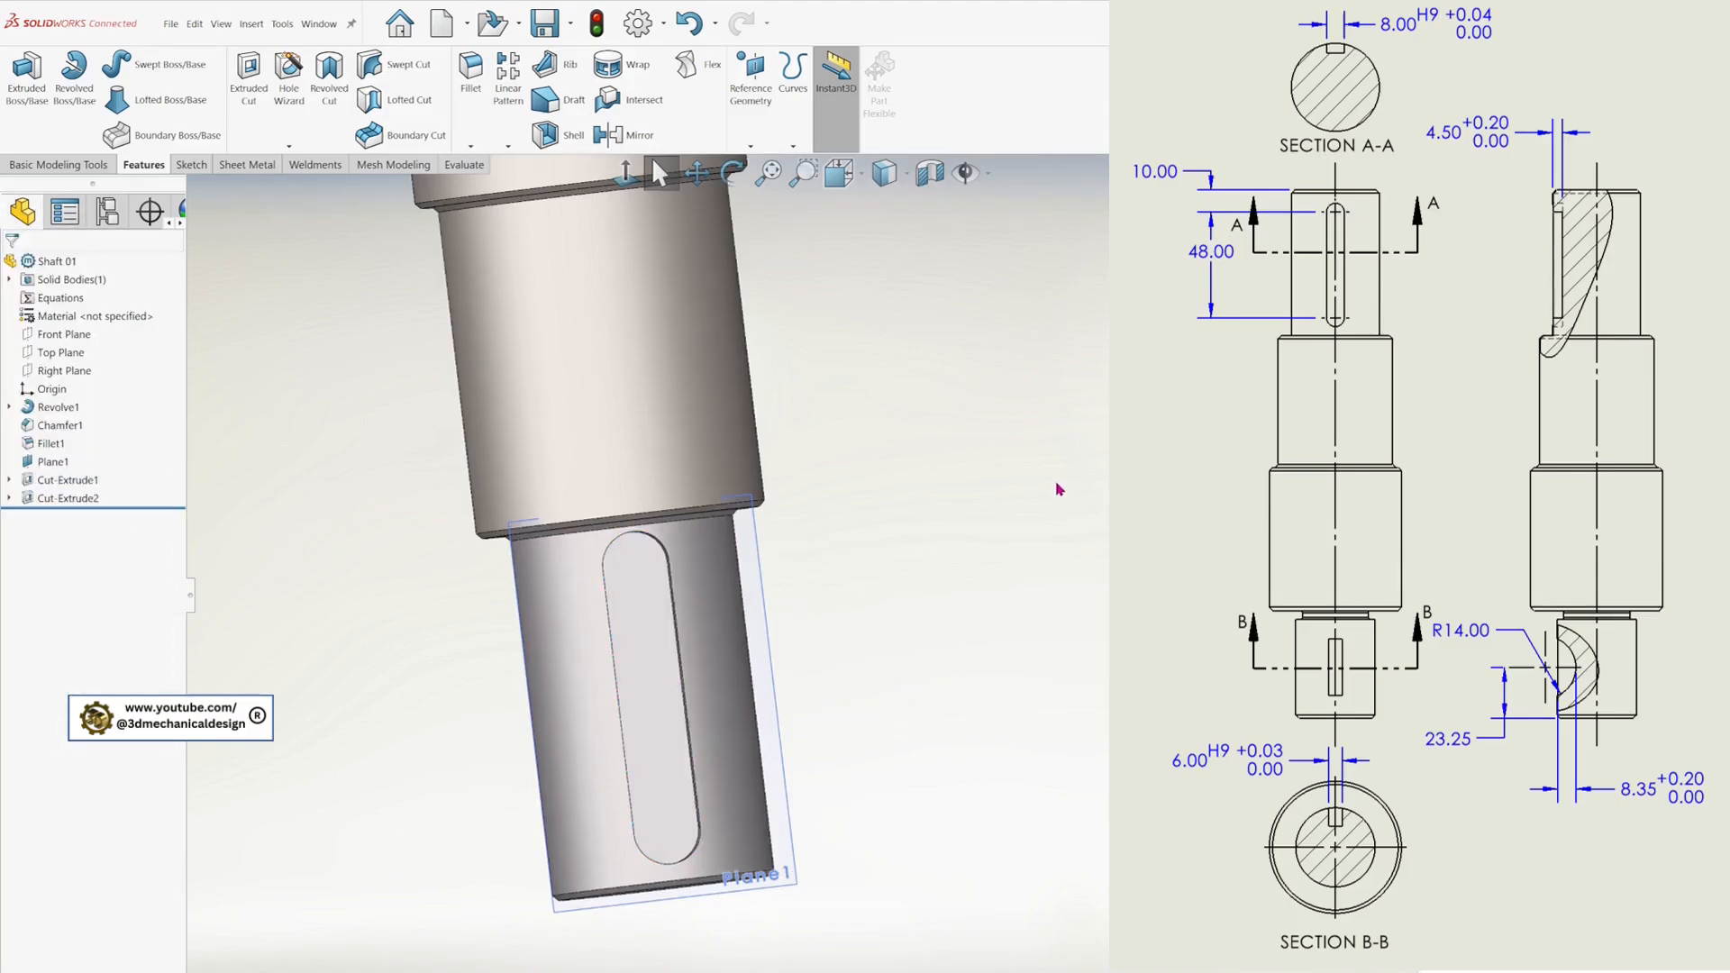
- Return to the drawing and move the upper keyway's width dimension closer to its extension lines above the Top view
{"action": "scroll", "coordinate": [1058, 486], "scroll_direction": "up", "scroll_amount": 4}
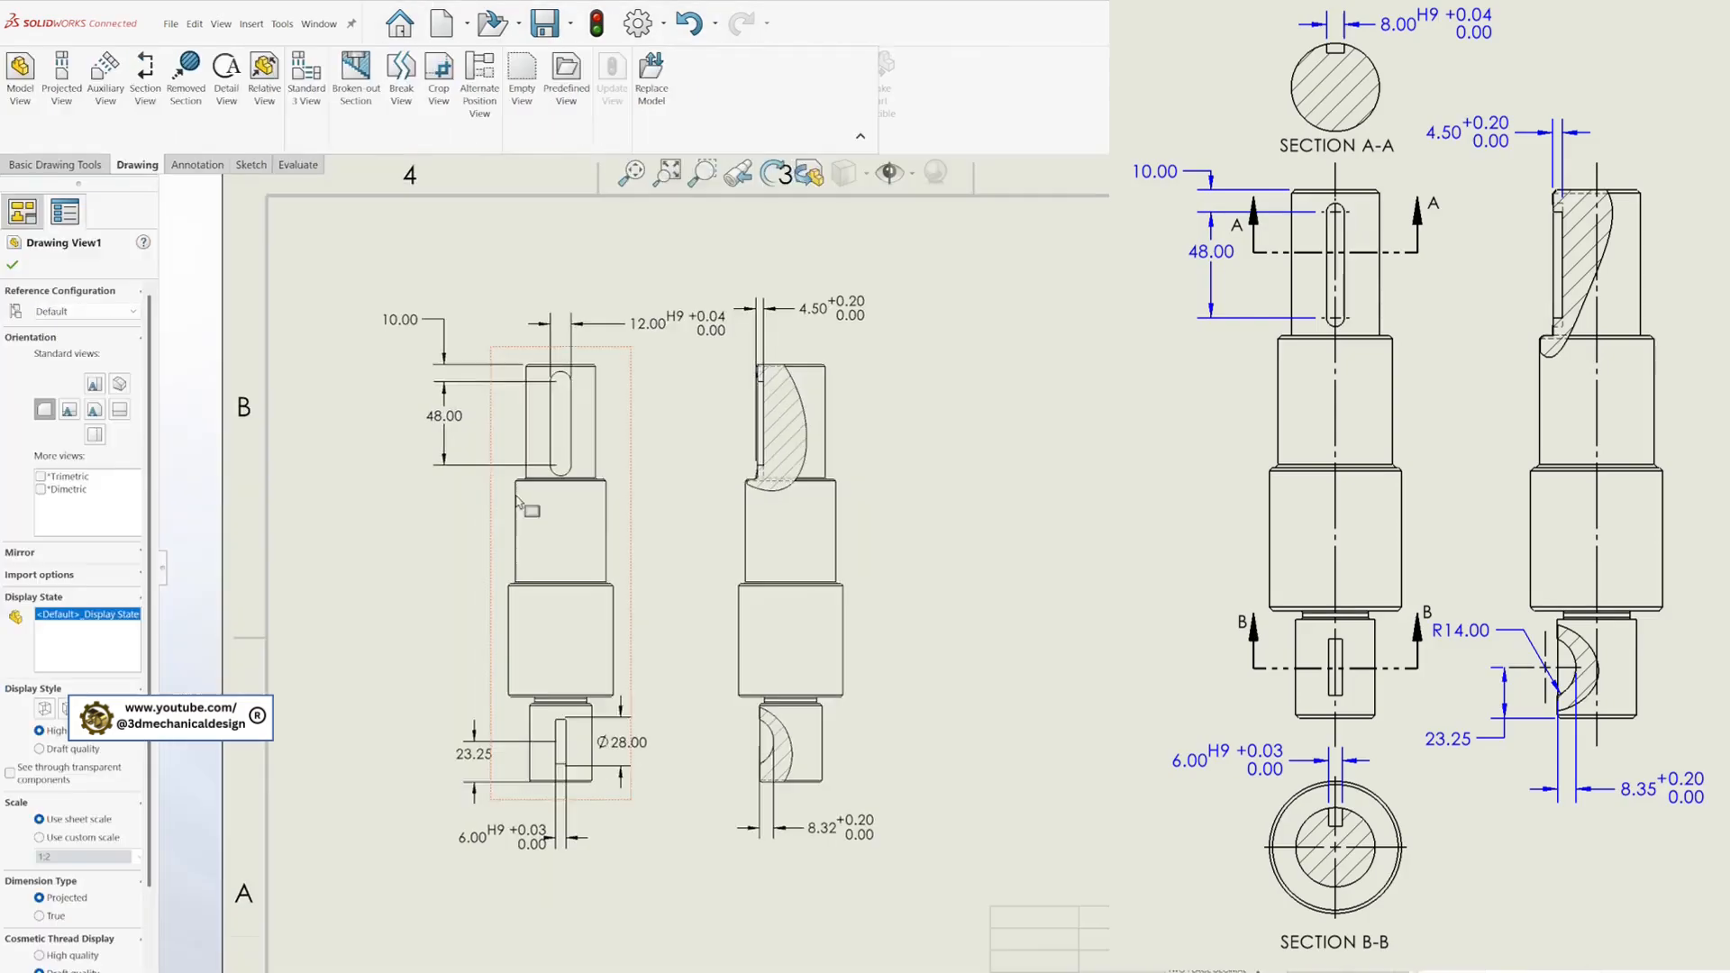
{"action": "left_click_drag", "start_coordinate": [621, 341], "coordinate": [578, 326]}
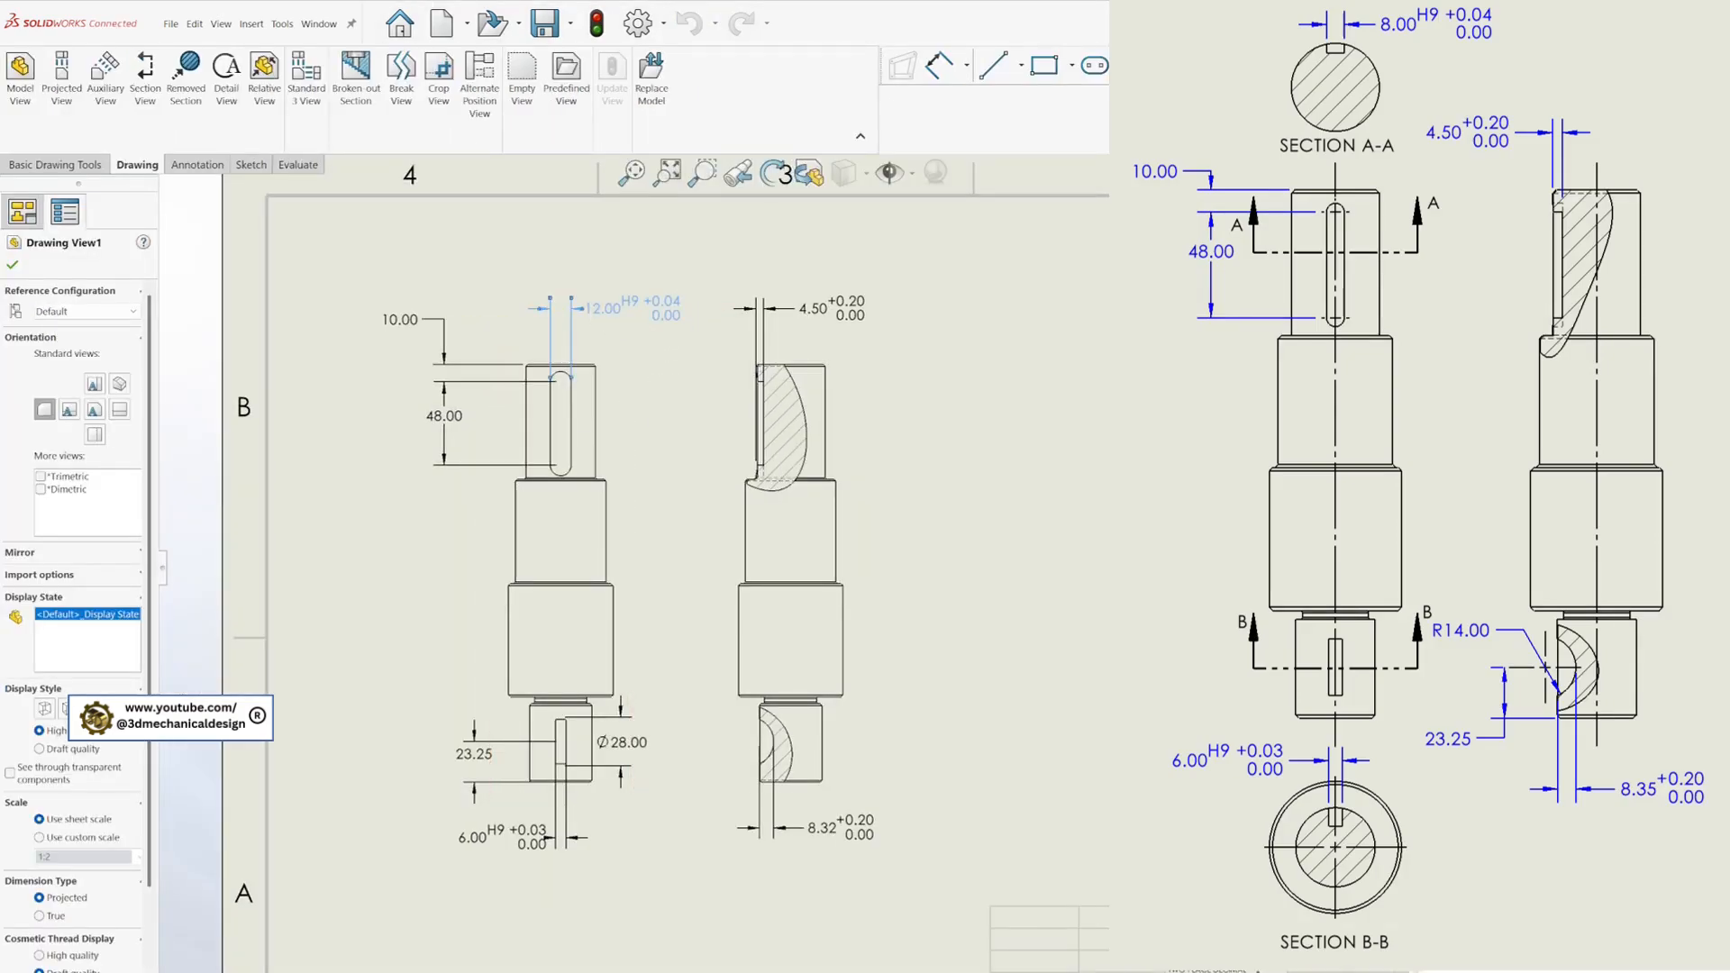
- Set the upper keyway's width dimension in the Top view to 10 mm
{"action": "double_click", "coordinate": [600, 309]}
{"action": "type", "text": "1"}
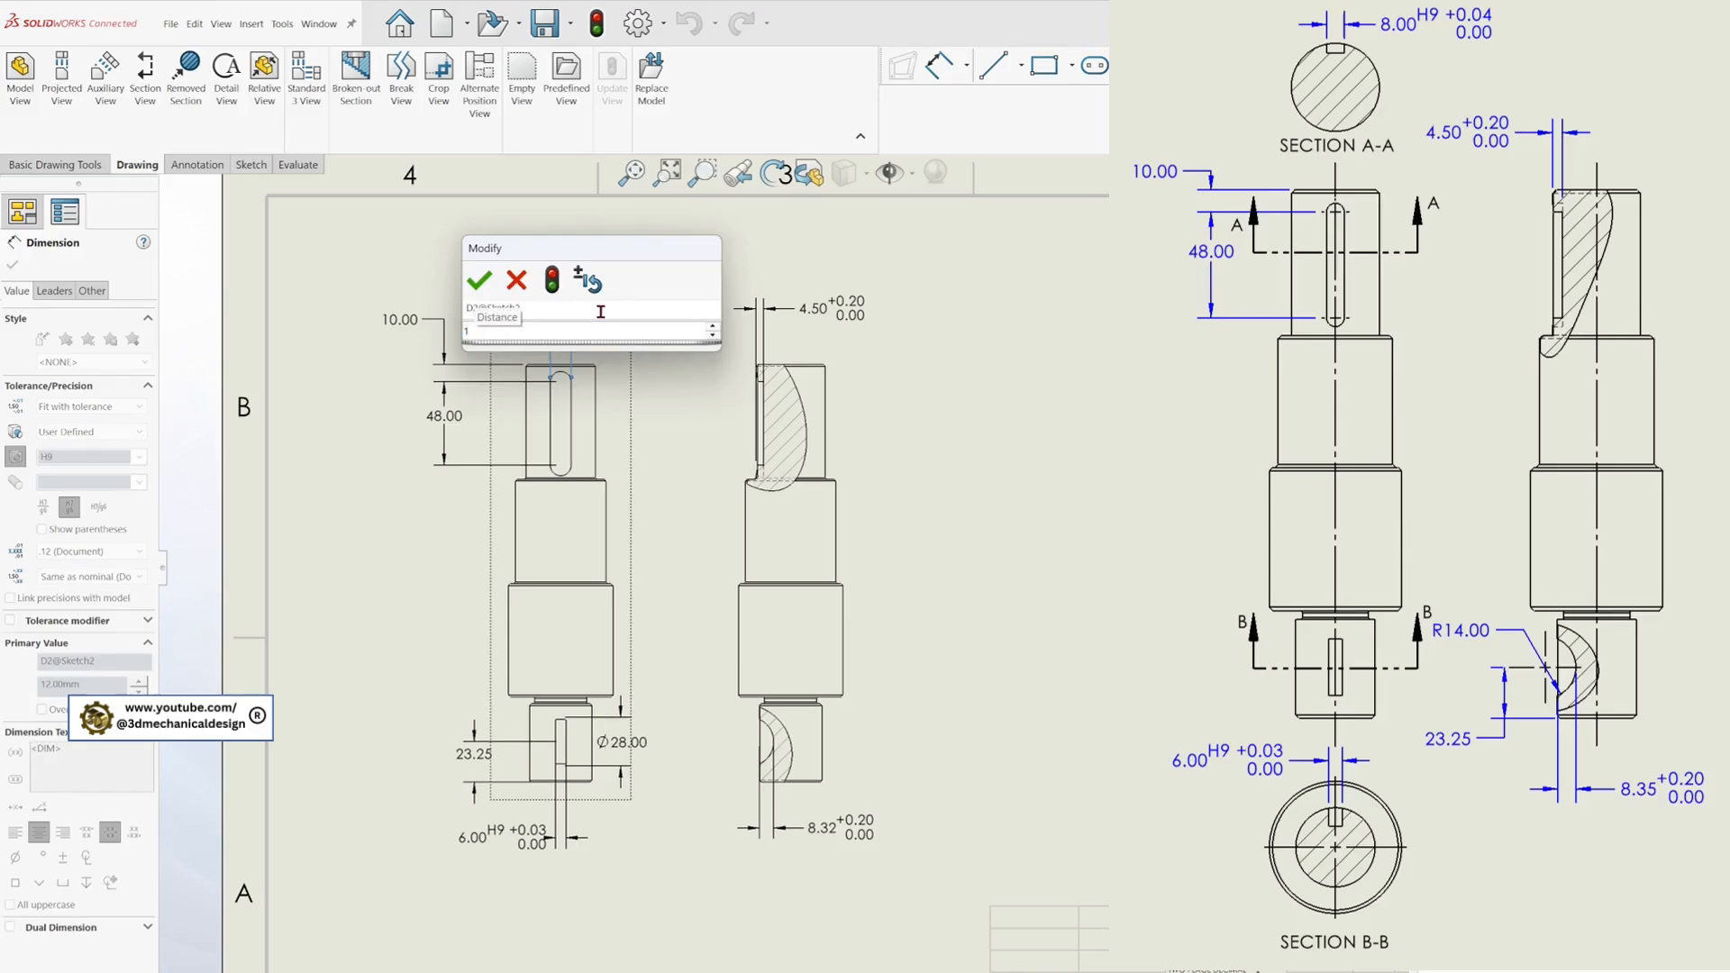
{"action": "type", "text": "0"}
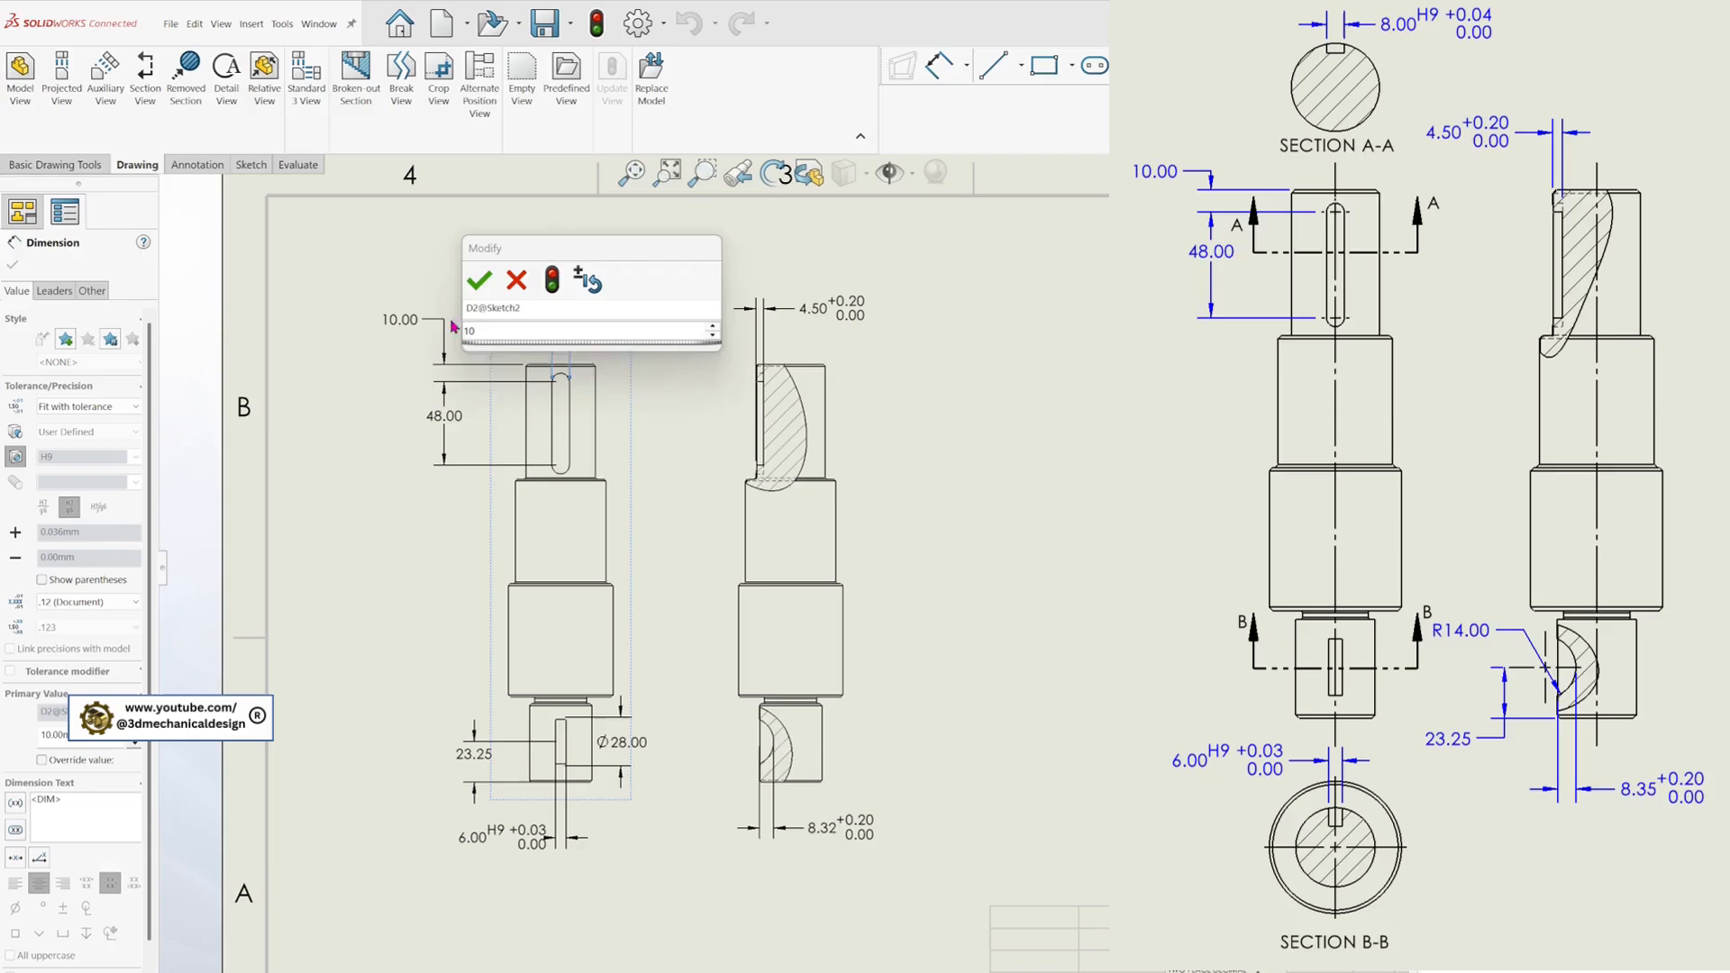
{"action": "left_click", "coordinate": [479, 282]}
{"action": "left_click", "coordinate": [974, 282]}
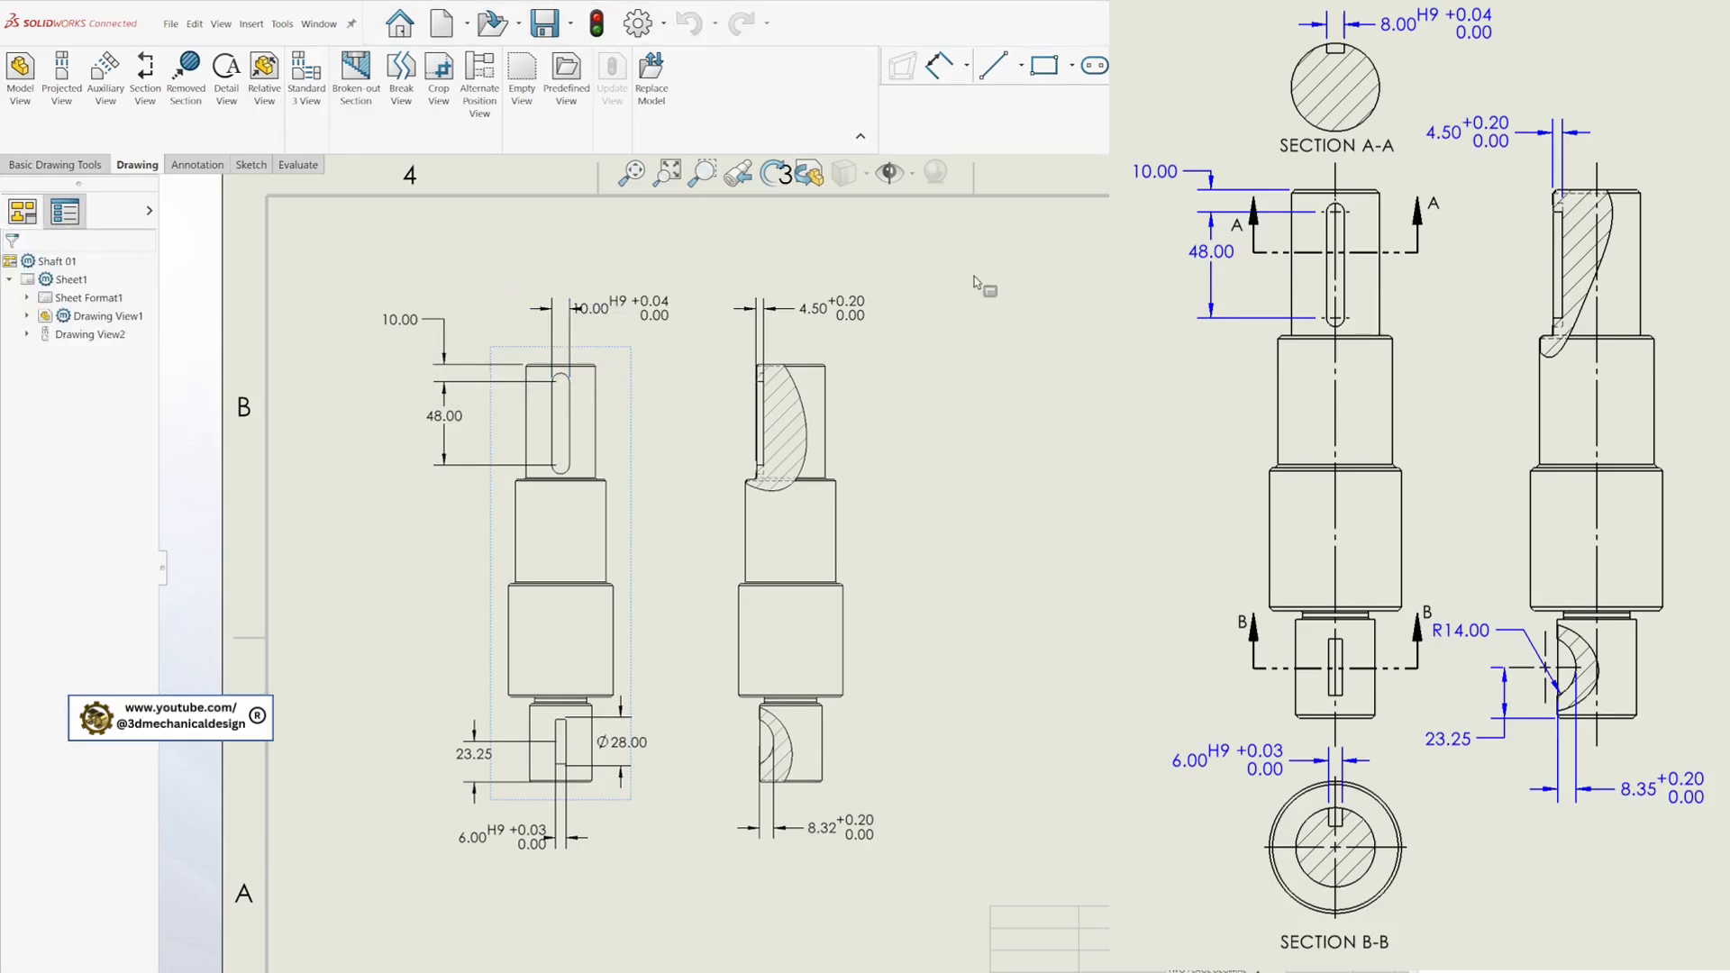
- Move the upper keyway's width dimension higher above the Top view and the lower keyway's width dimension to the opposite side of its extension lines
{"action": "left_click_drag", "start_coordinate": [592, 309], "coordinate": [618, 292]}
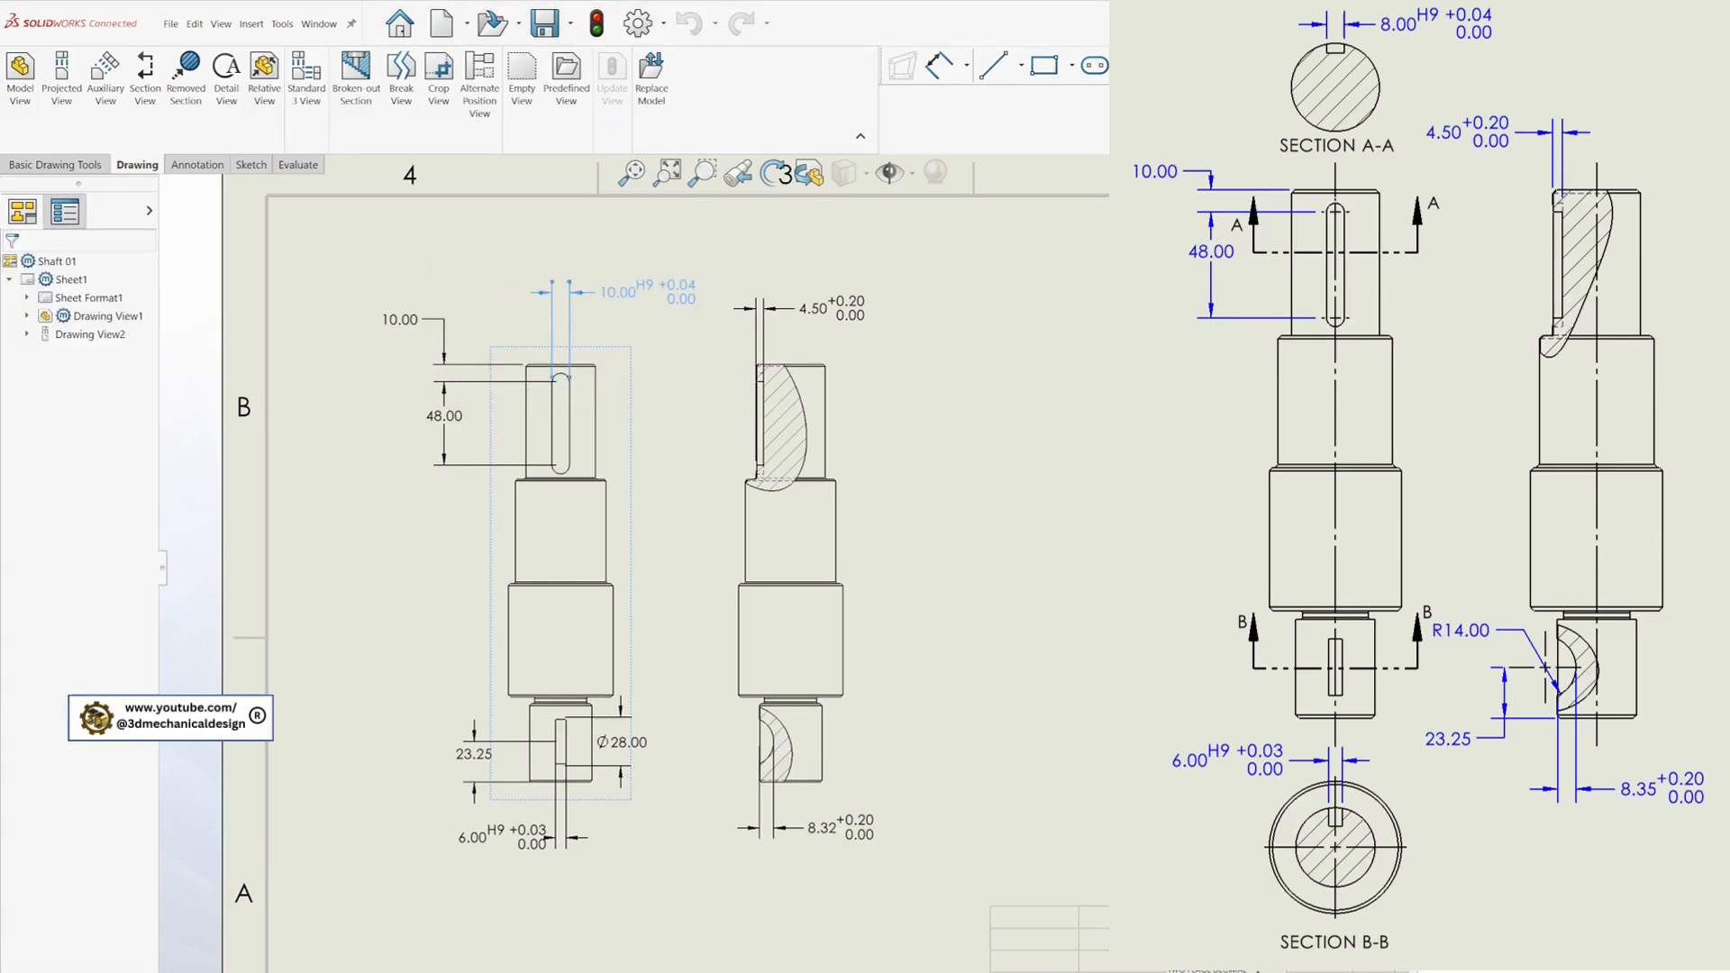
{"action": "left_click", "coordinate": [1036, 504]}
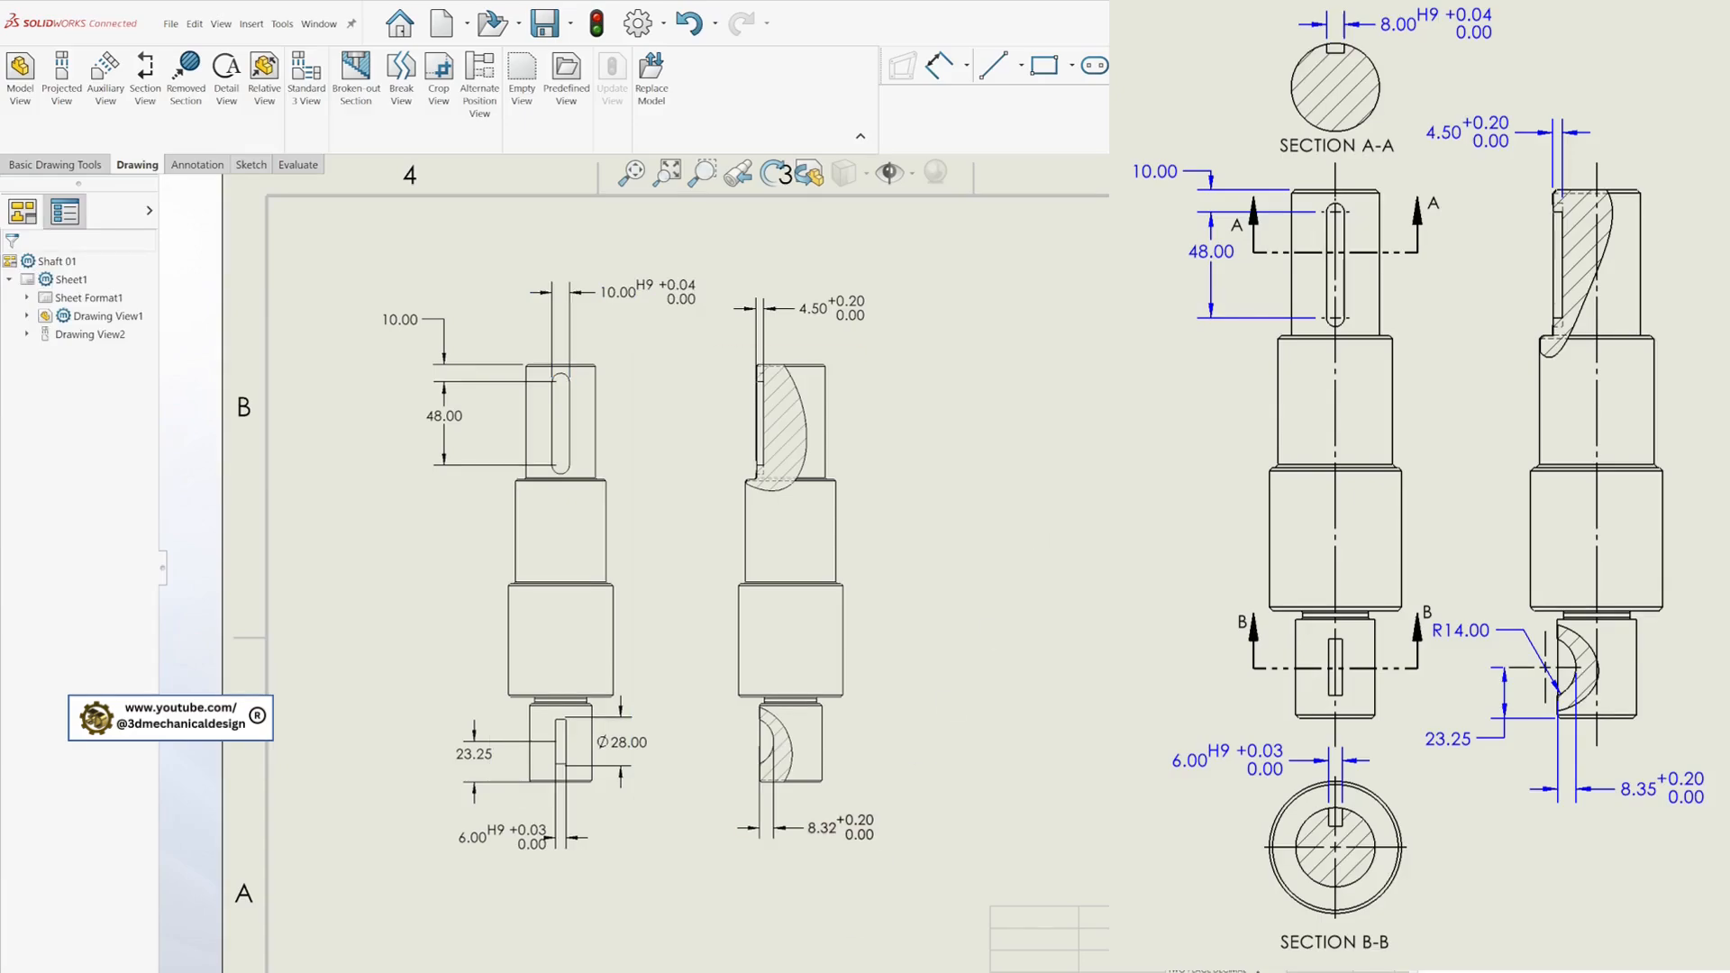
{"action": "left_click_drag", "start_coordinate": [490, 837], "coordinate": [644, 846]}
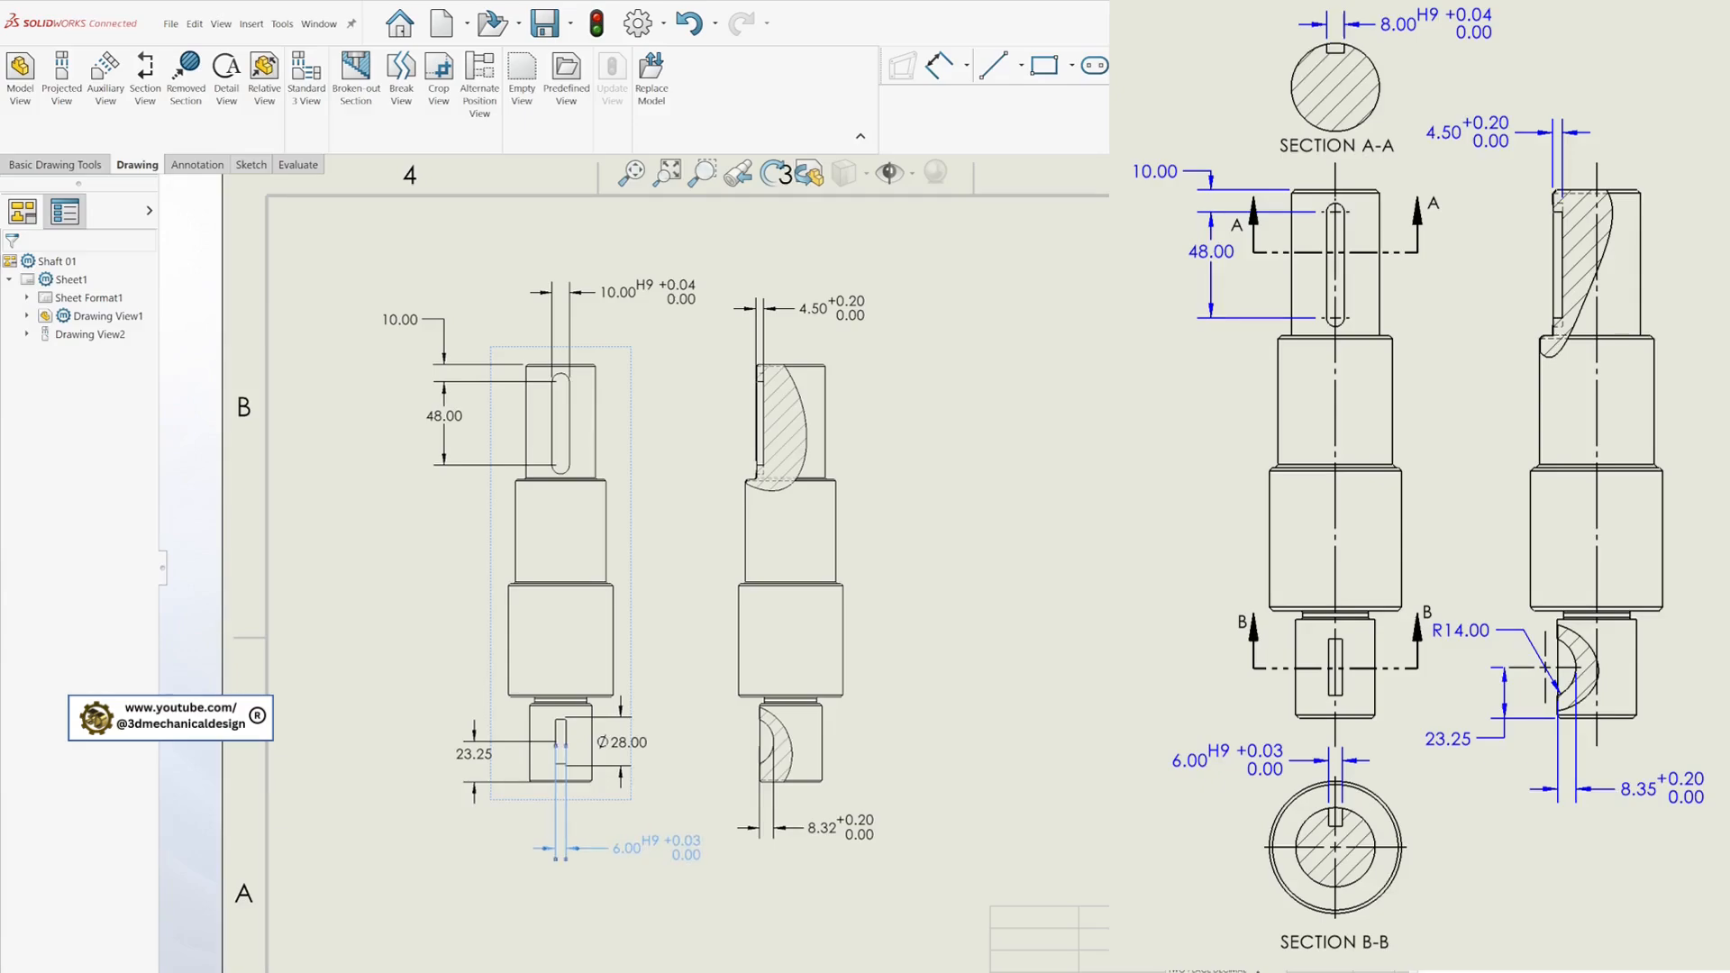
- Set the lower keyway's diameter dimension to 35 mm and rebuild the drawing
{"action": "double_click", "coordinate": [616, 744]}
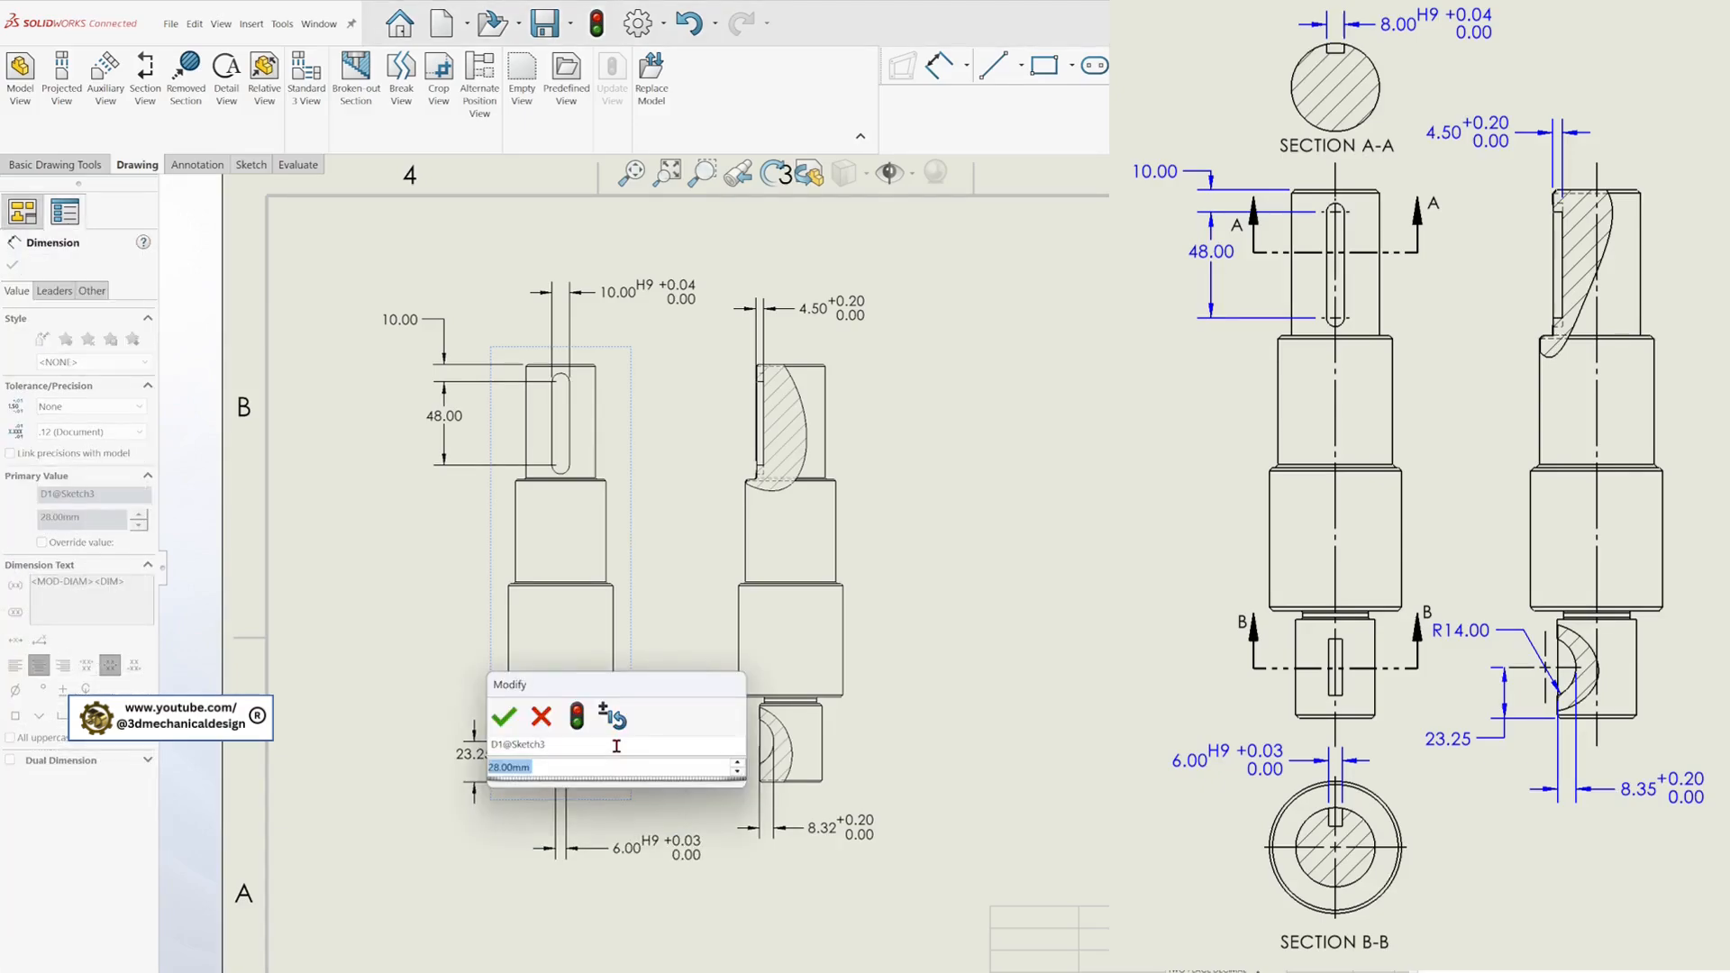
{"action": "type", "text": "35"}
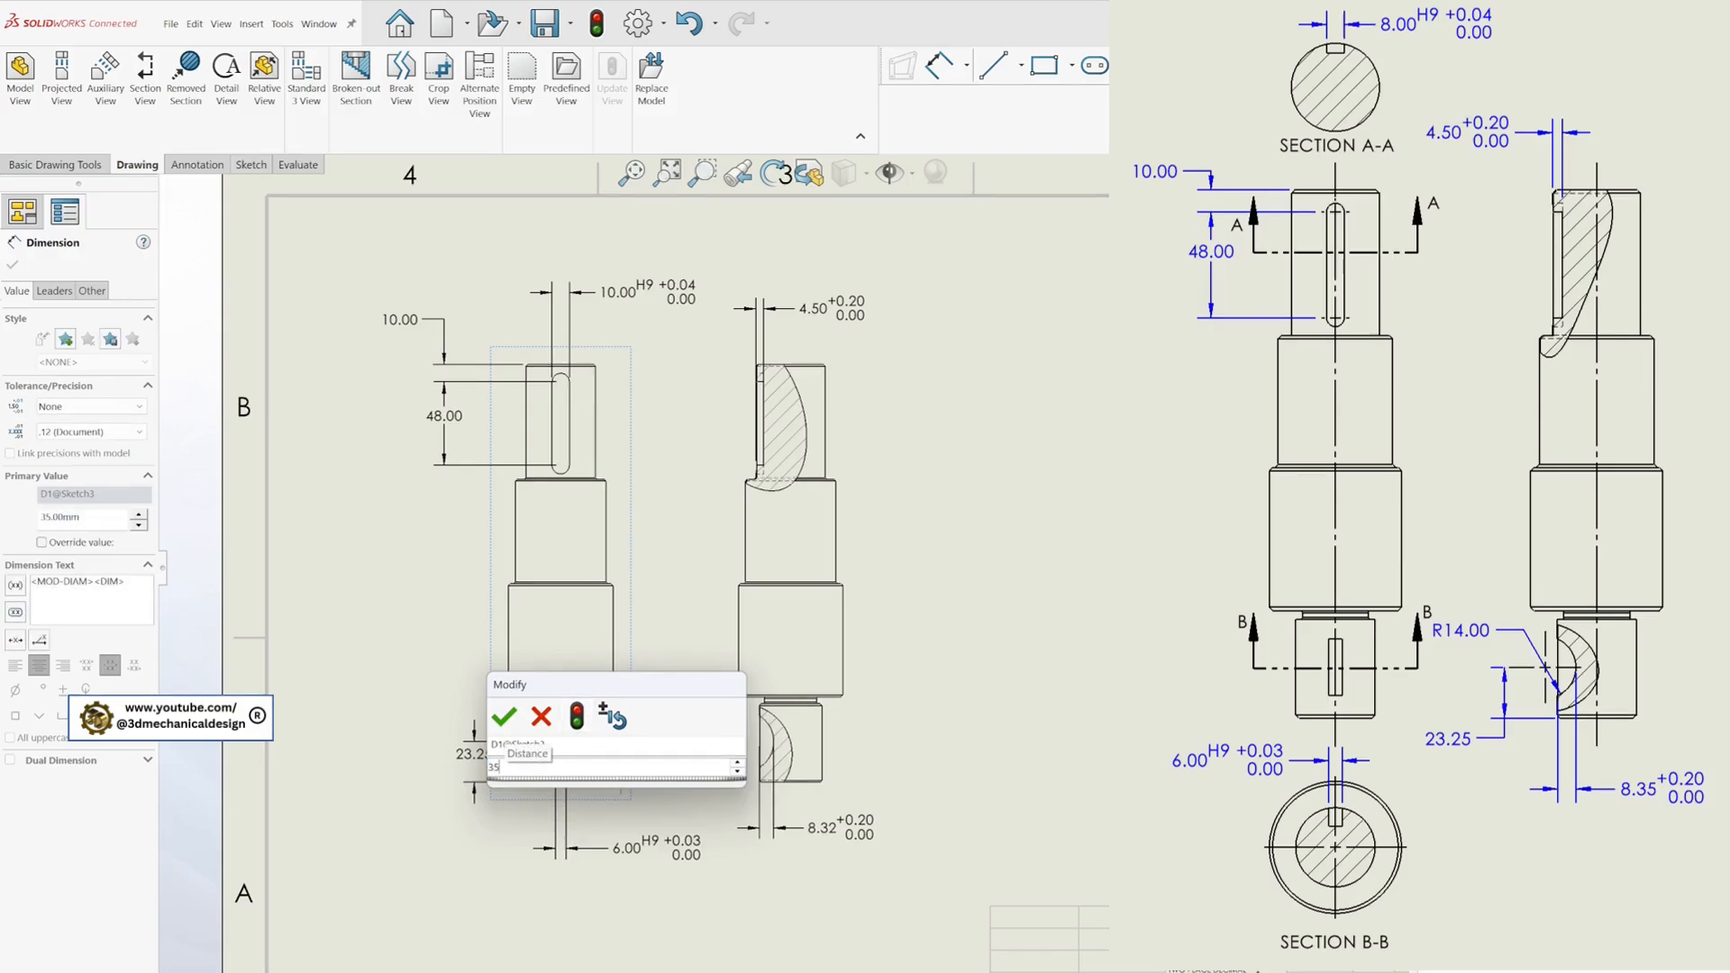
{"action": "left_click", "coordinate": [515, 720]}
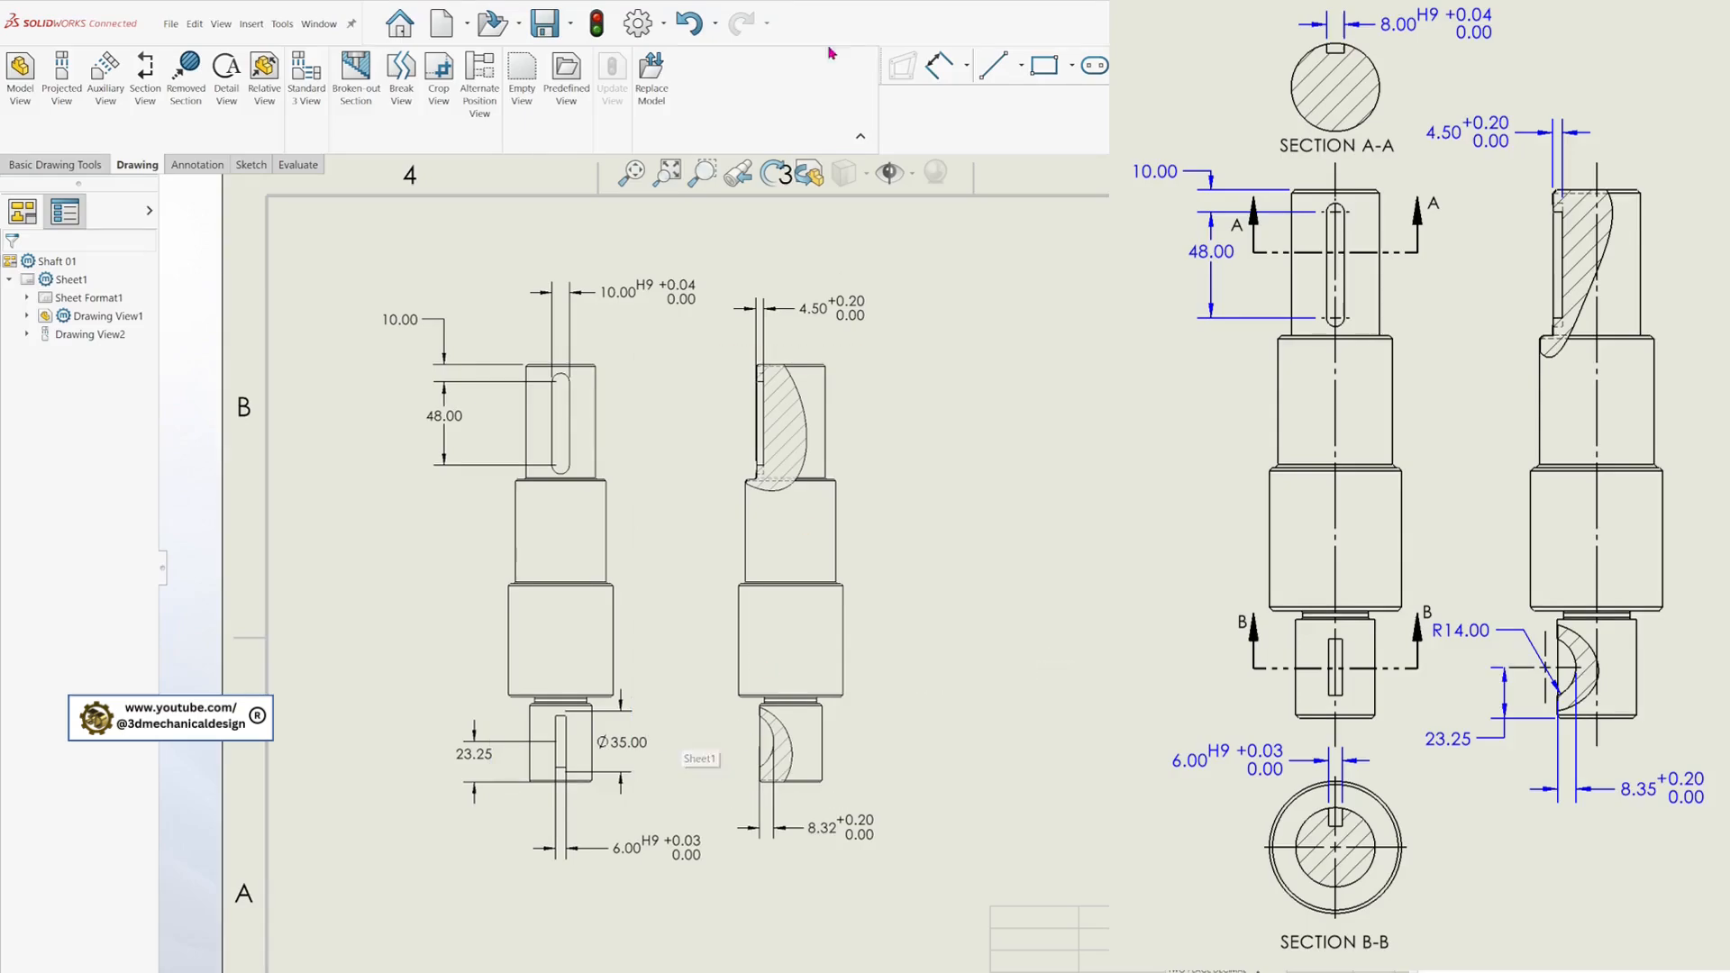
{"action": "left_click", "coordinate": [586, 28]}
- Open the shaft part from the drawing view, examine the lower keyway's cut and sketch dimensions in the model, and return to the drawing
{"action": "right_click", "coordinate": [852, 757]}
{"action": "left_click", "coordinate": [871, 488]}
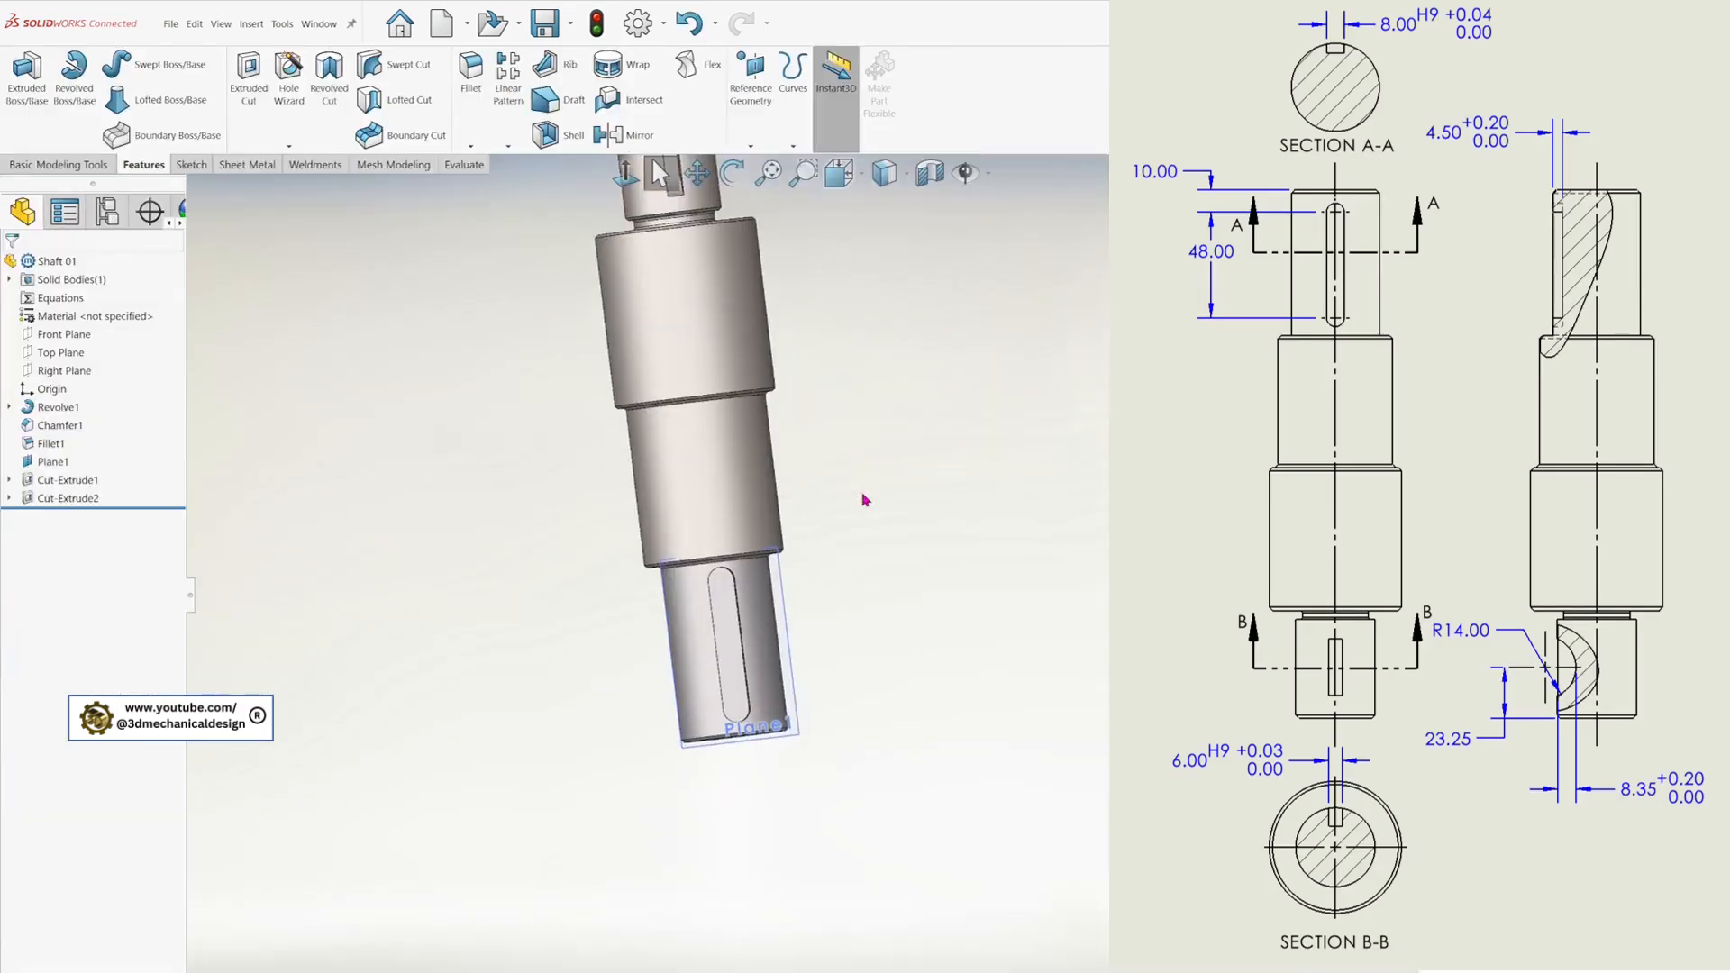
{"action": "scroll", "coordinate": [859, 479], "scroll_direction": "down", "scroll_amount": 6}
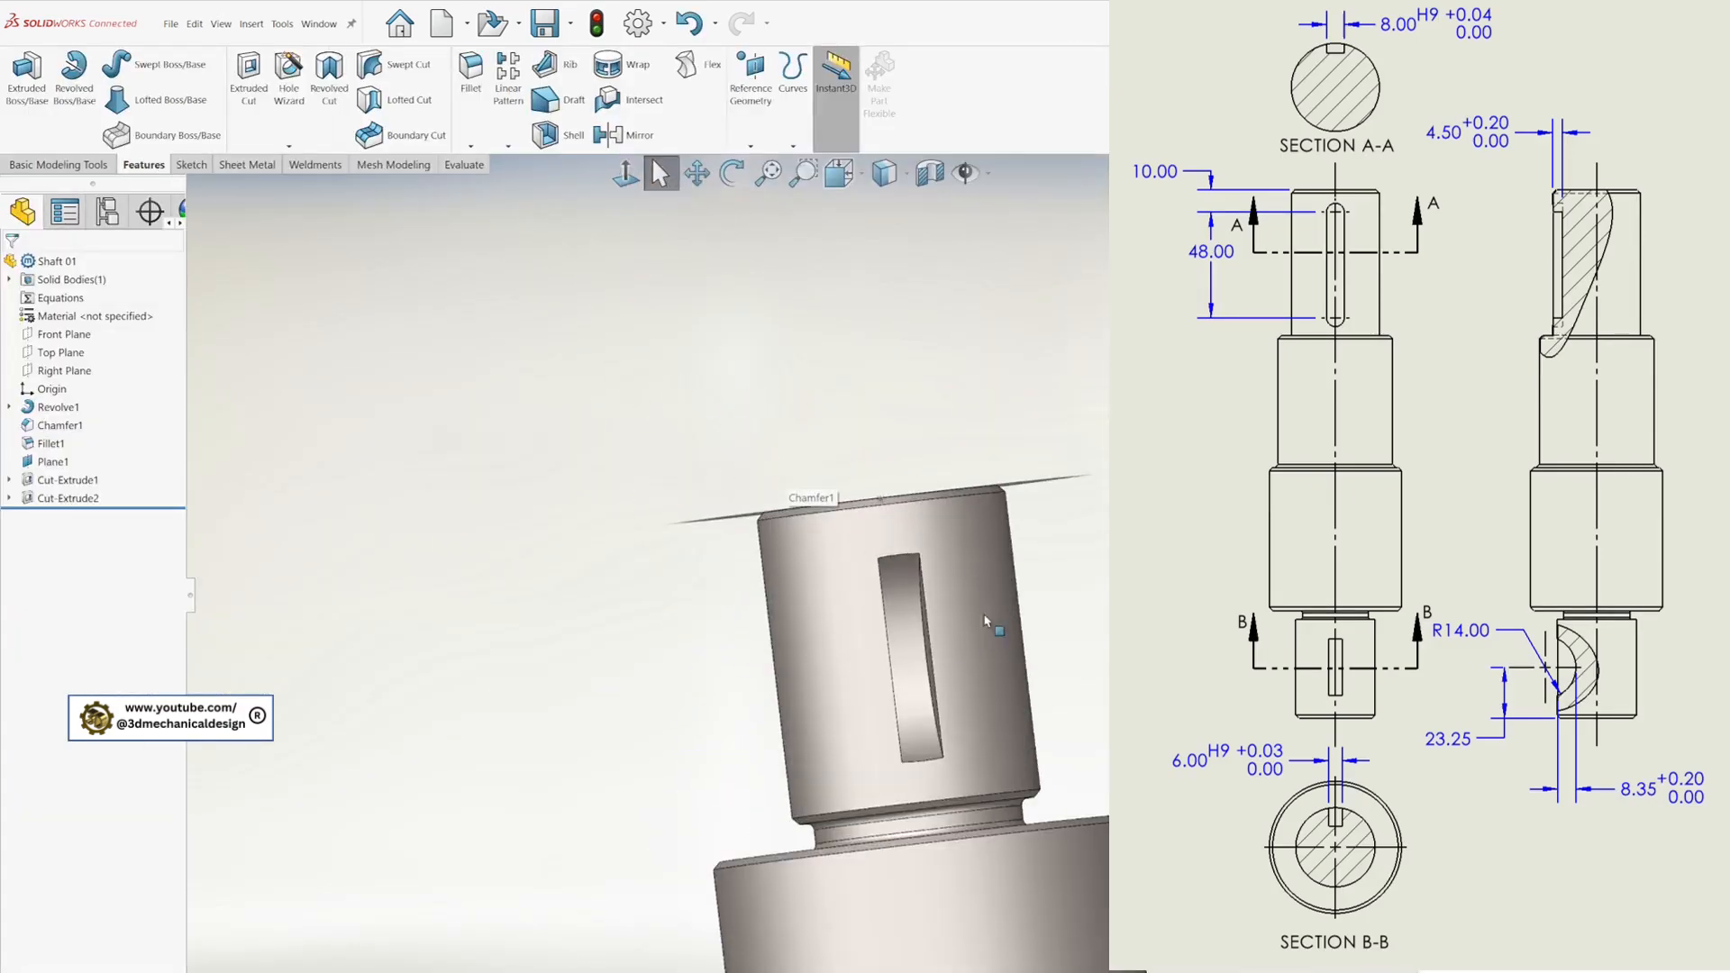
{"action": "left_click", "coordinate": [903, 655]}
{"action": "middle_click_drag", "start_coordinate": [903, 655], "coordinate": [1101, 718]}
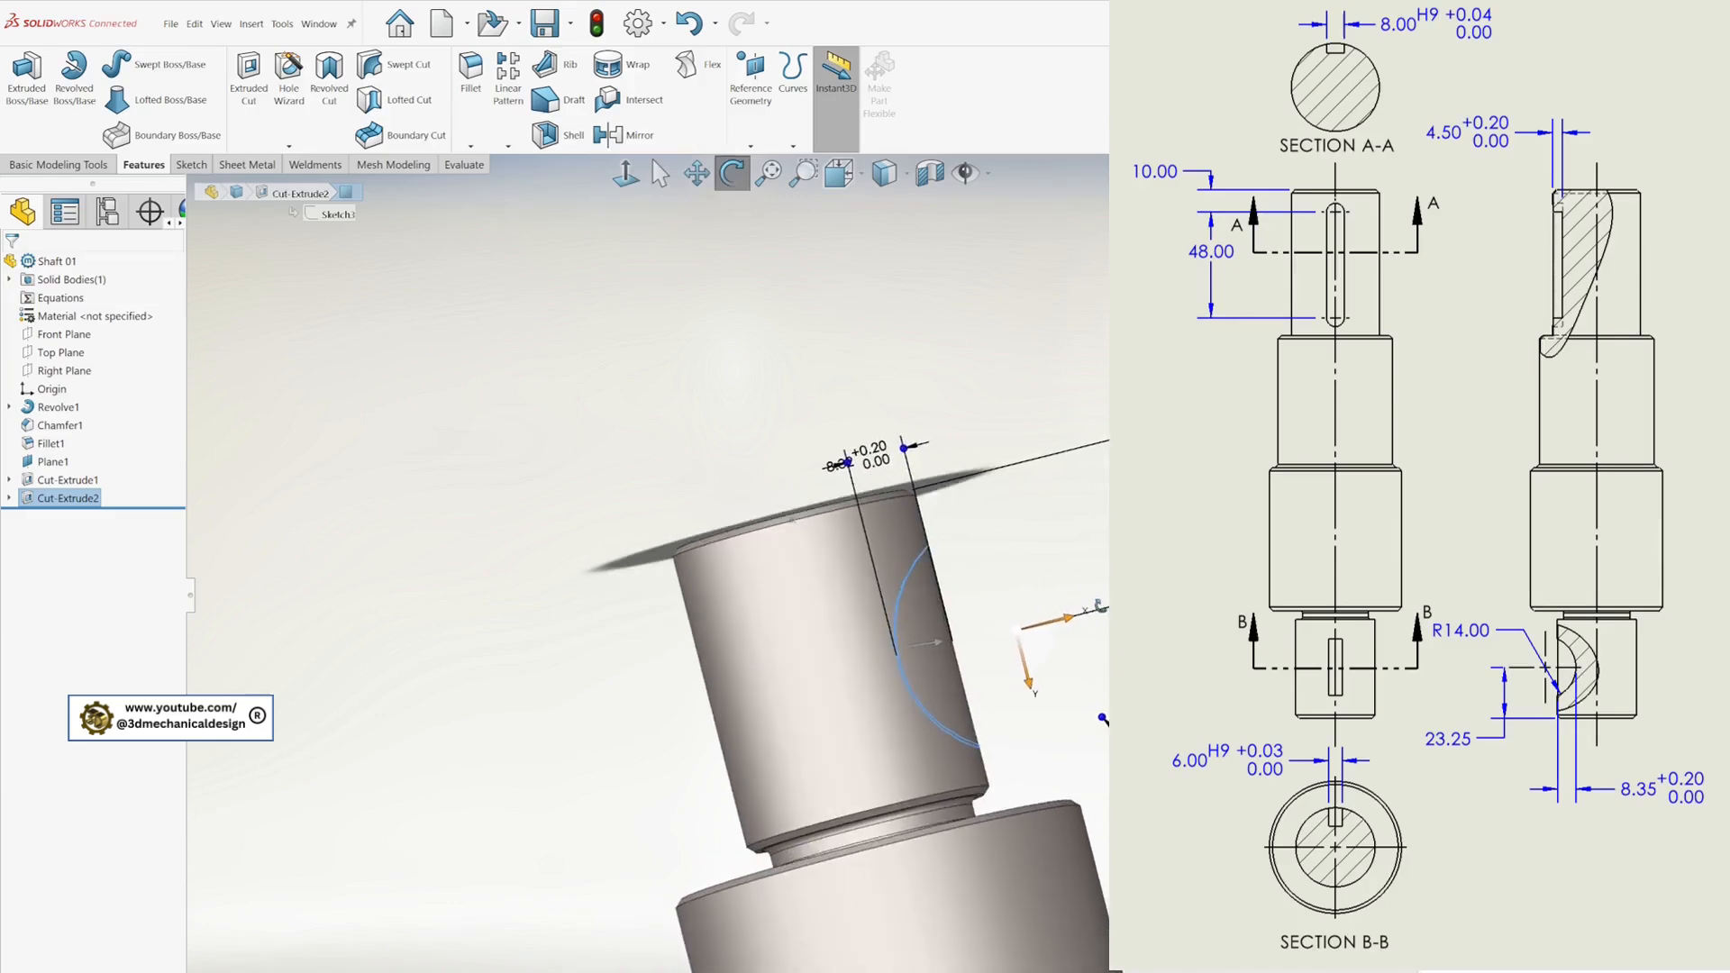
{"action": "middle_click_drag", "start_coordinate": [1100, 607], "coordinate": [1100, 595]}
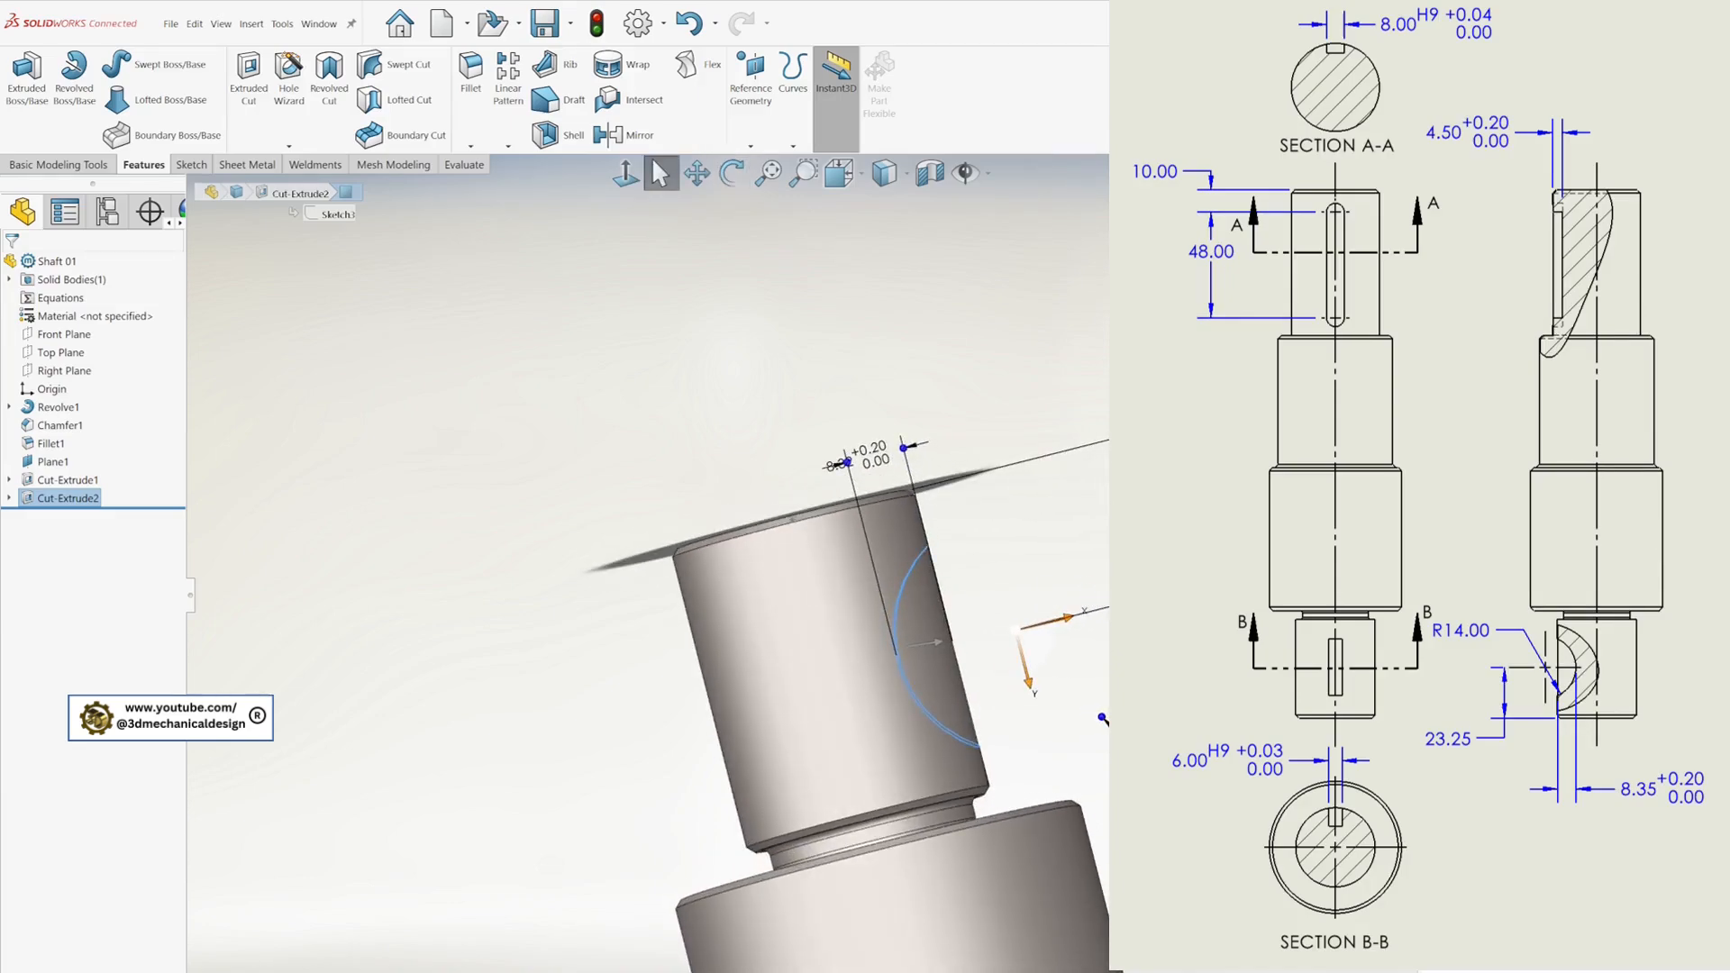
{"action": "scroll", "coordinate": [1036, 671], "scroll_direction": "up", "scroll_amount": 3}
{"action": "scroll", "coordinate": [991, 692], "scroll_direction": "down", "scroll_amount": 4}
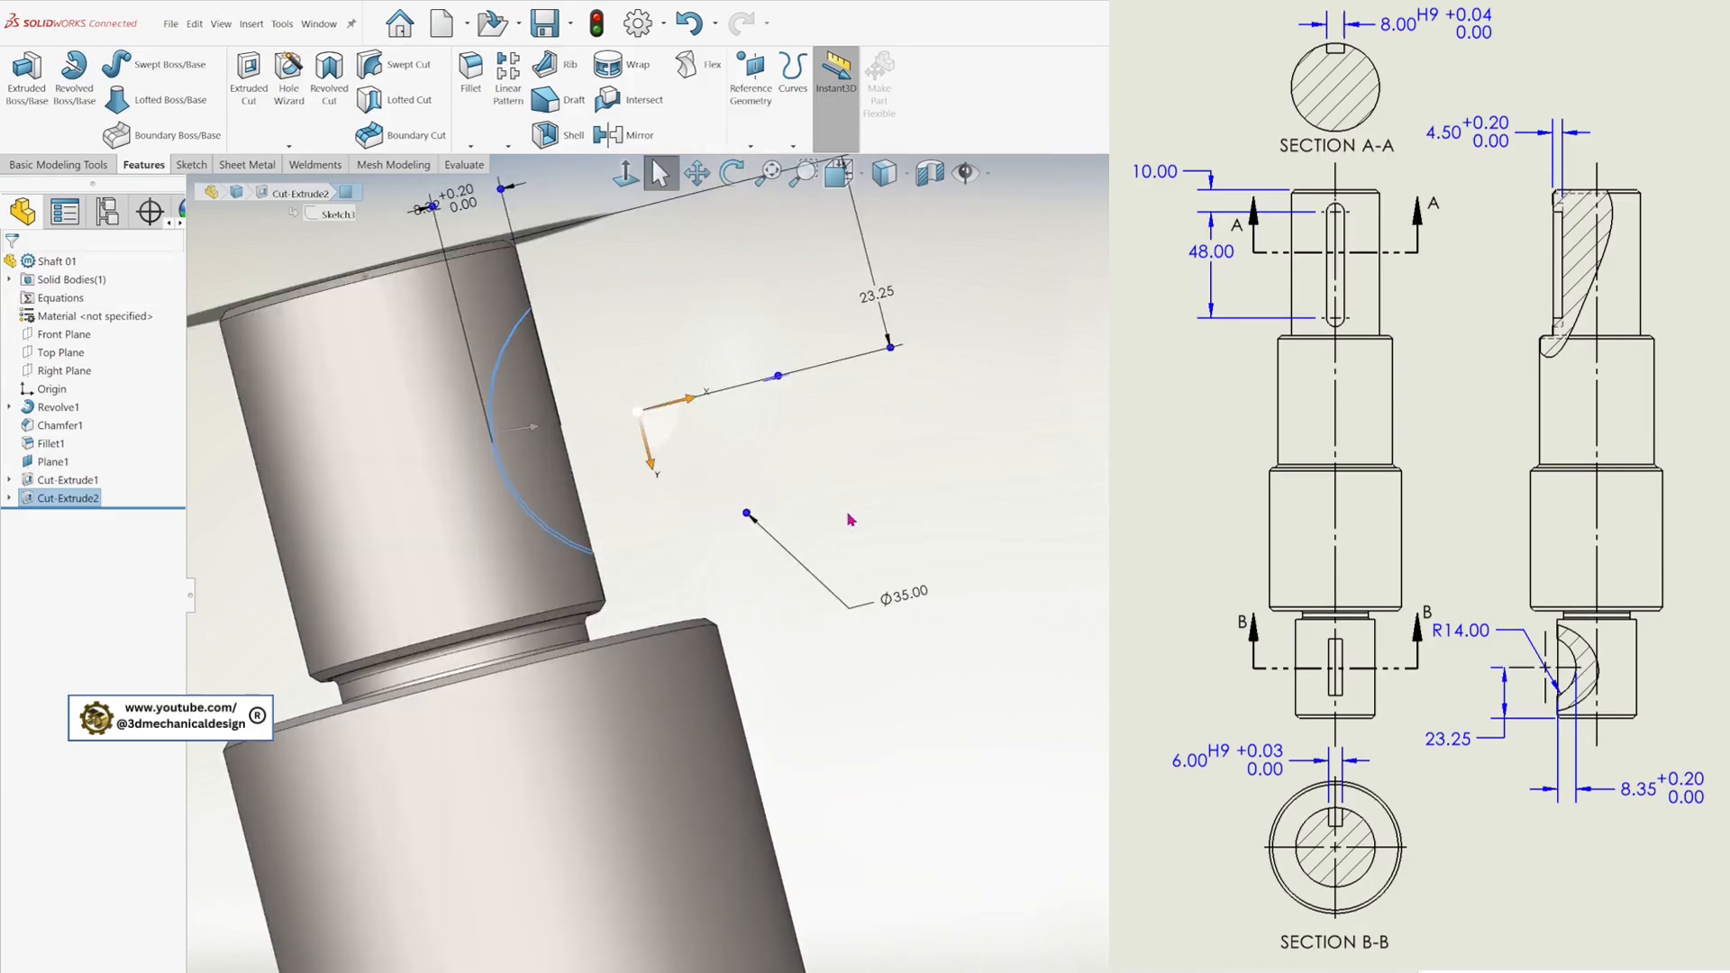
{"action": "left_click", "coordinate": [1018, 620]}
{"action": "scroll", "coordinate": [1018, 620], "scroll_direction": "up", "scroll_amount": 3}
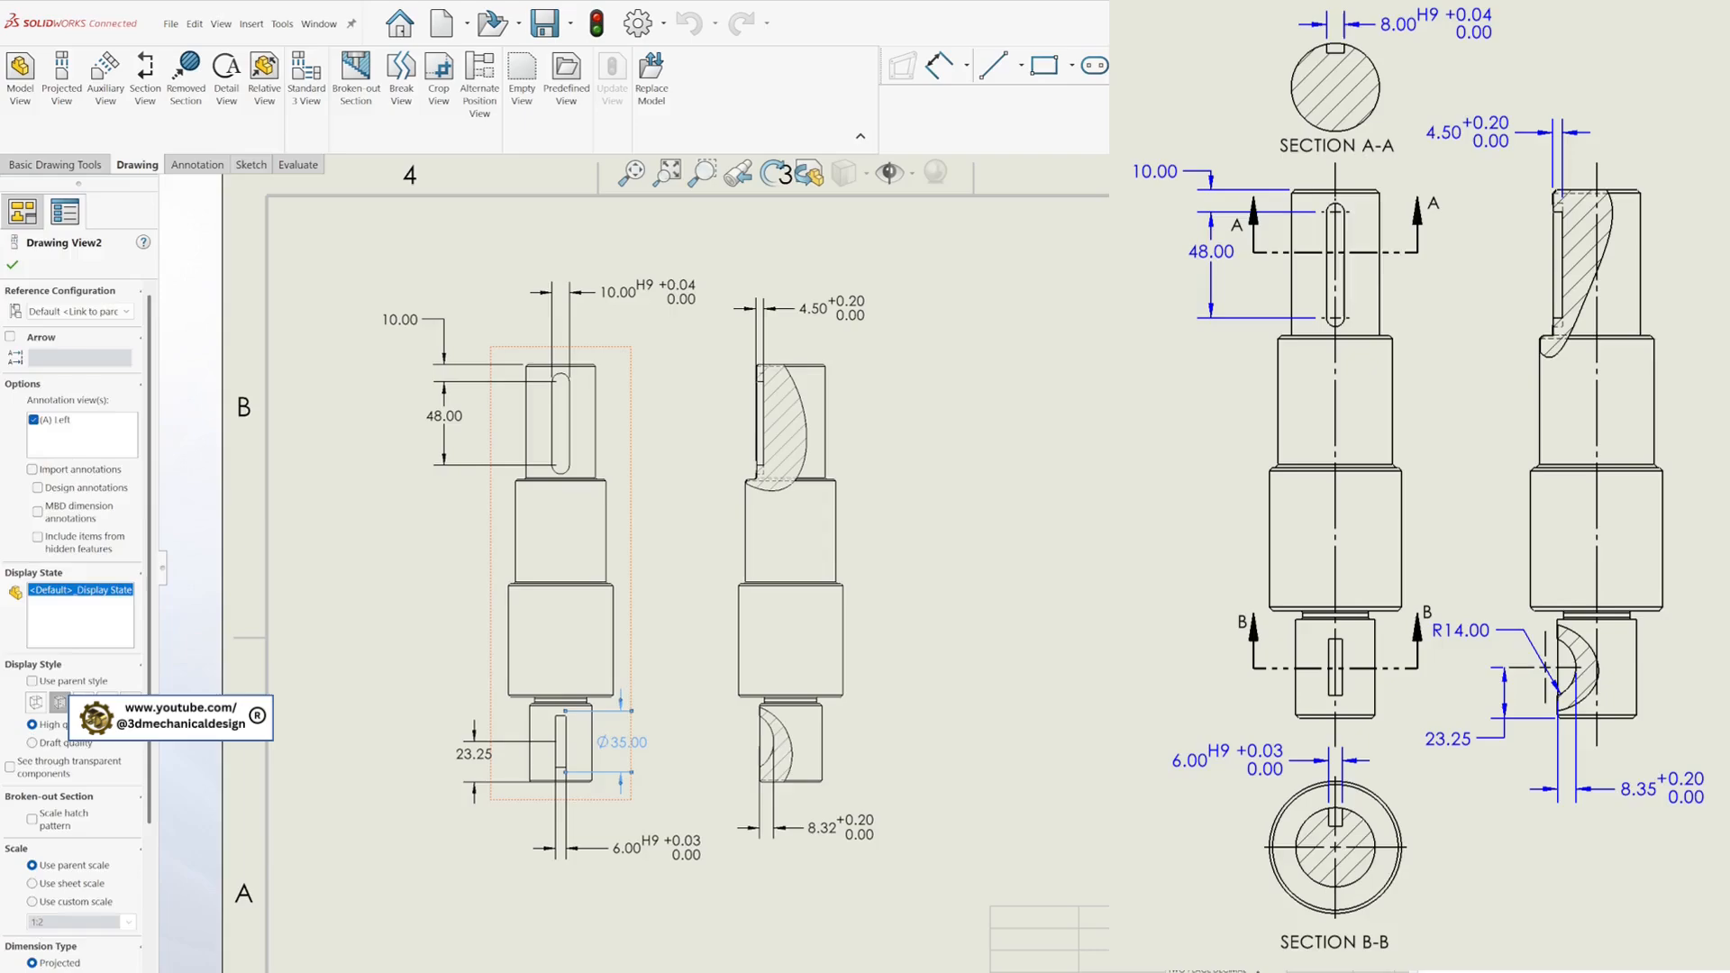
- Set the lower keyway's diameter dimension to 28 mm and delete that dimension from the Top view
{"action": "double_click", "coordinate": [622, 741]}
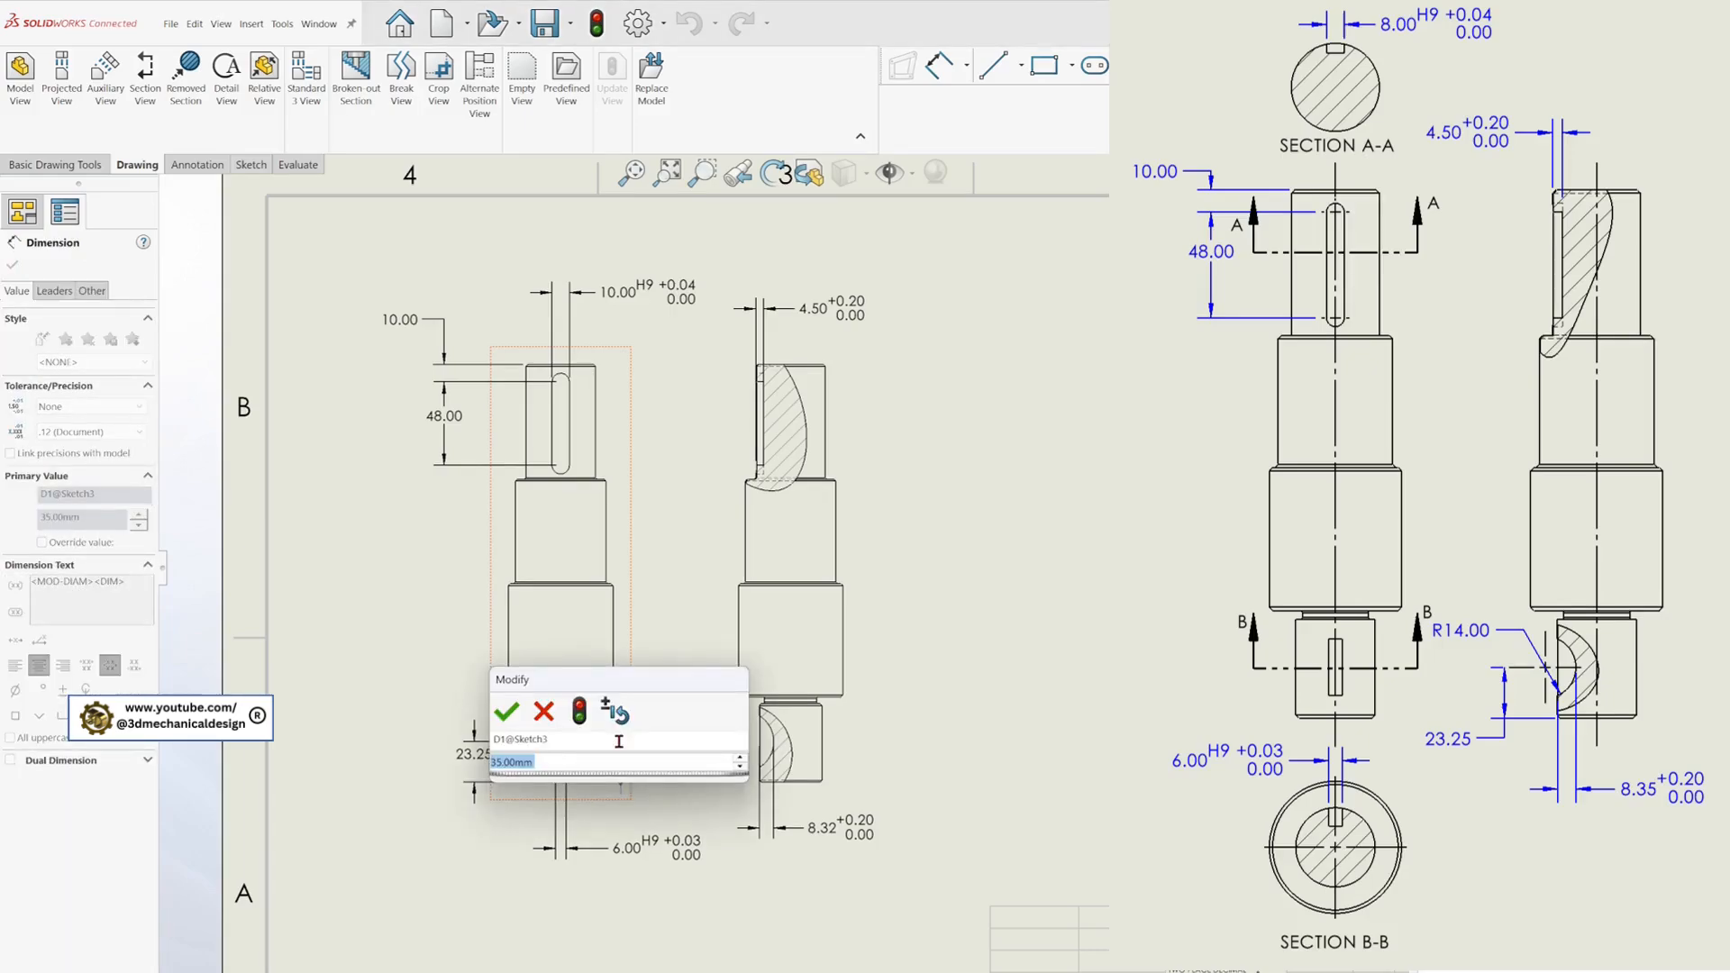
{"action": "type", "text": "2"}
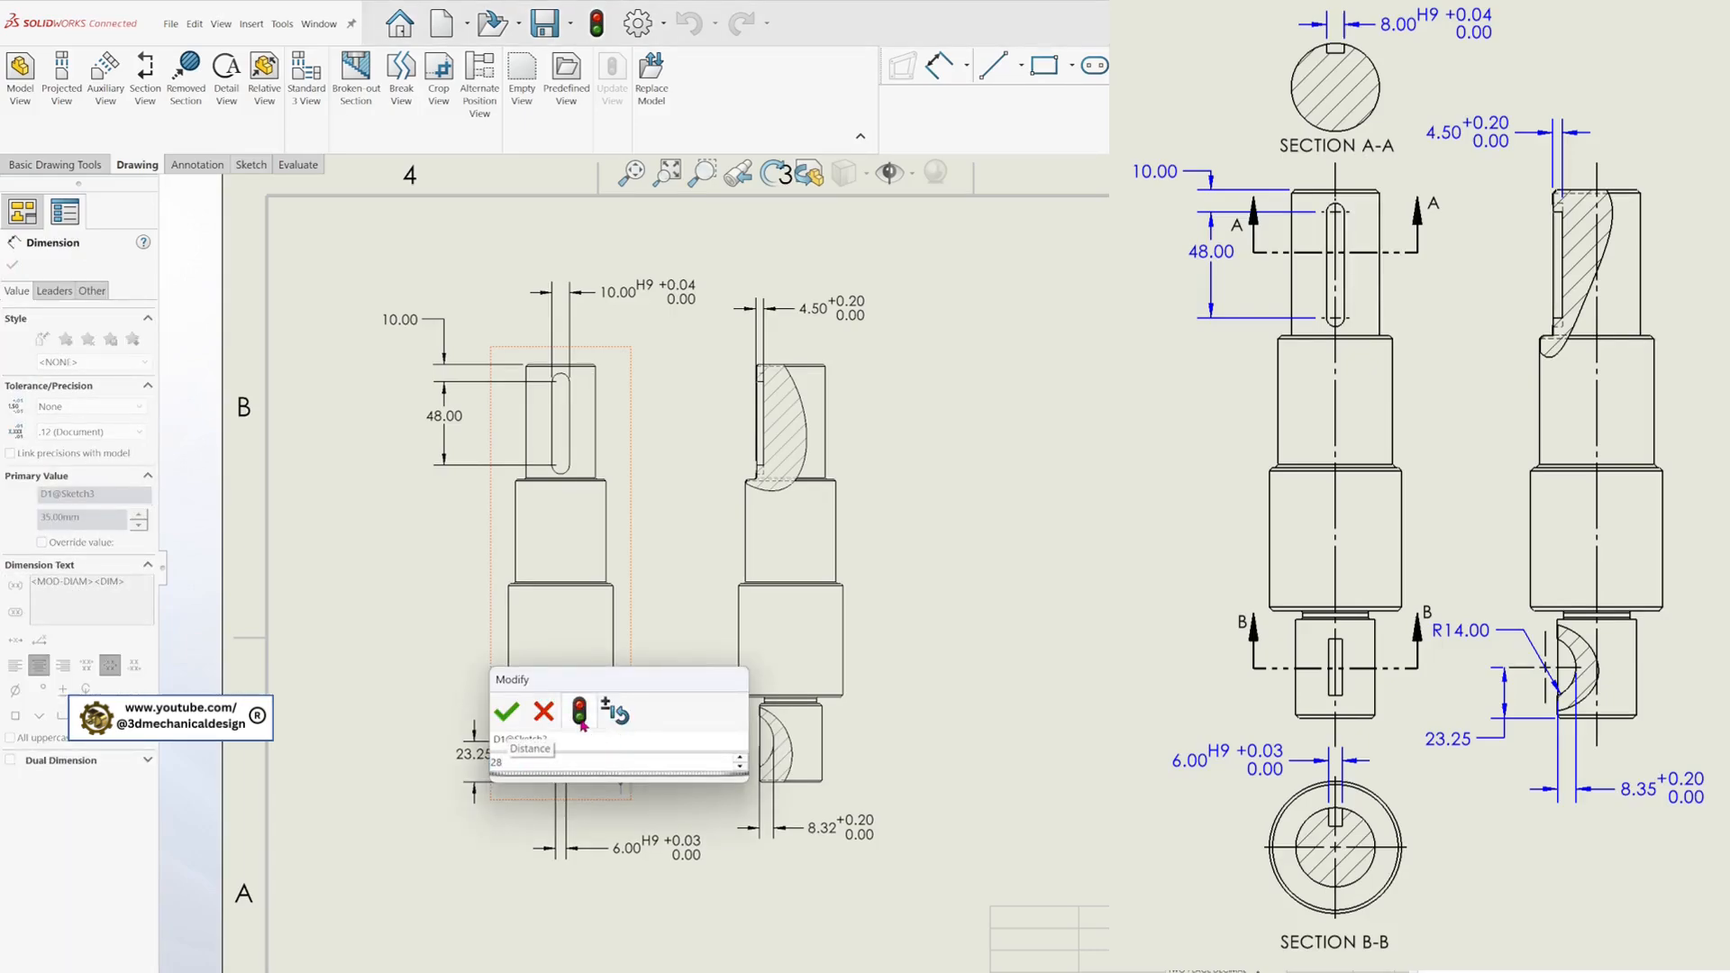
{"action": "type", "text": "8"}
{"action": "left_click", "coordinate": [520, 719]}
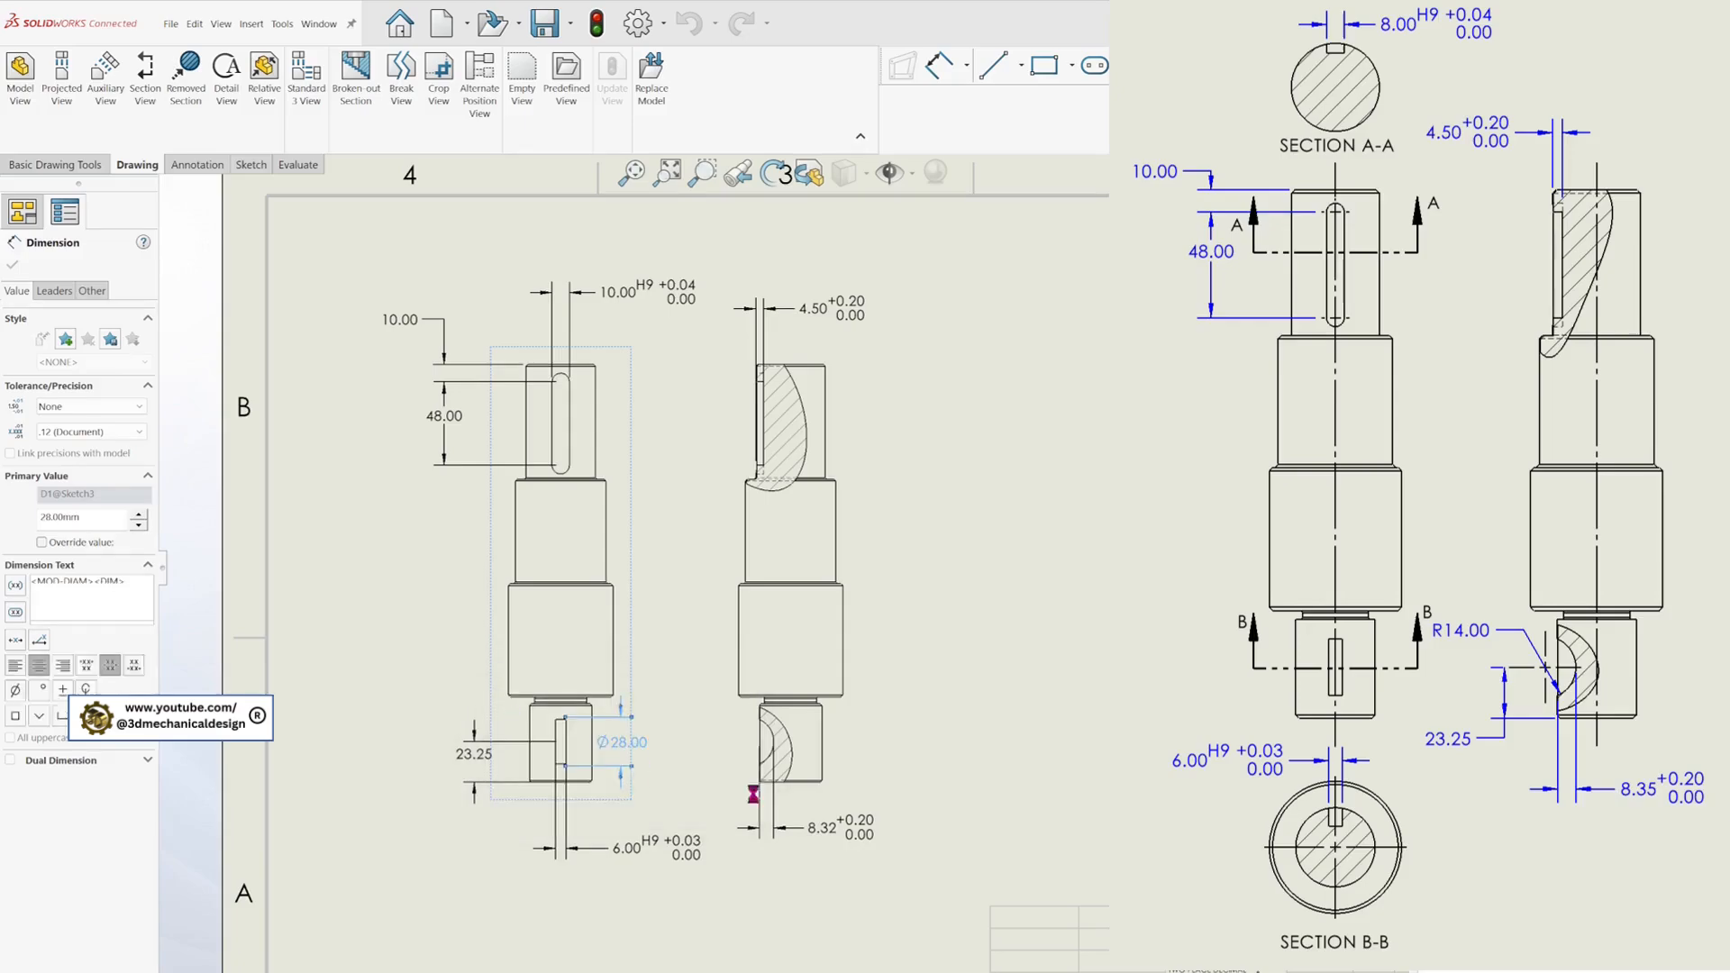
{"action": "key", "text": "Delete"}
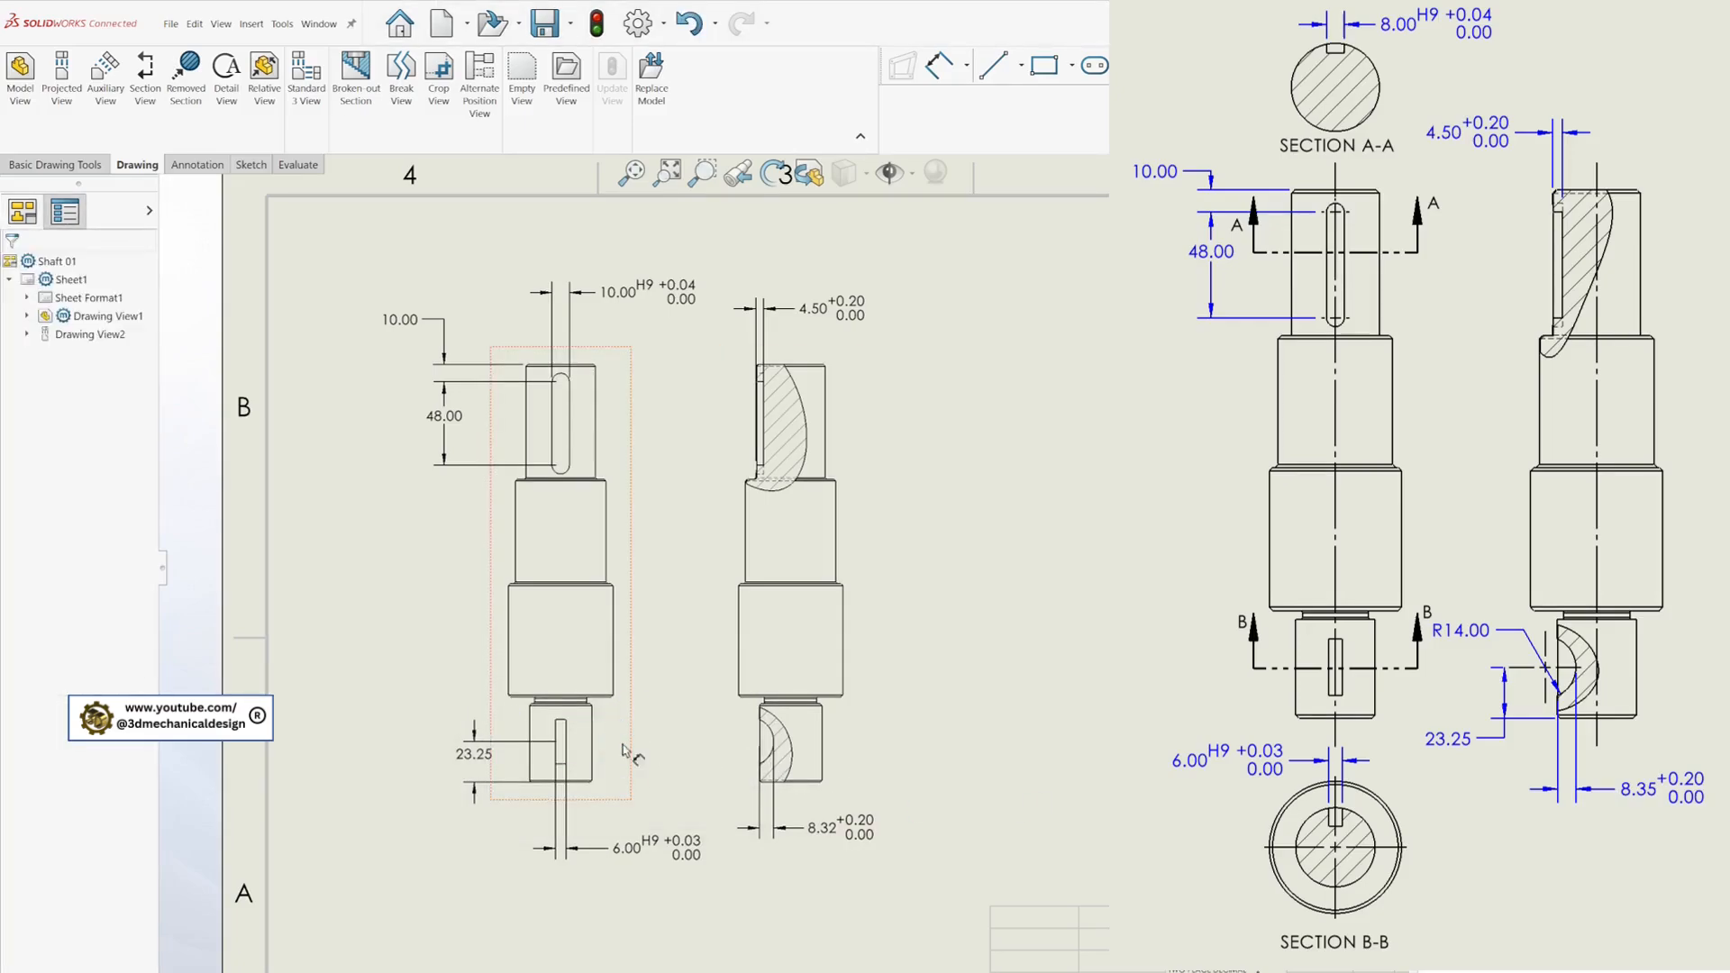
- Add a radius dimension to the lower keyway's arc in the side view, place it between the two views and flip its arrow inside the arc
{"action": "left_click", "coordinate": [85, 165]}
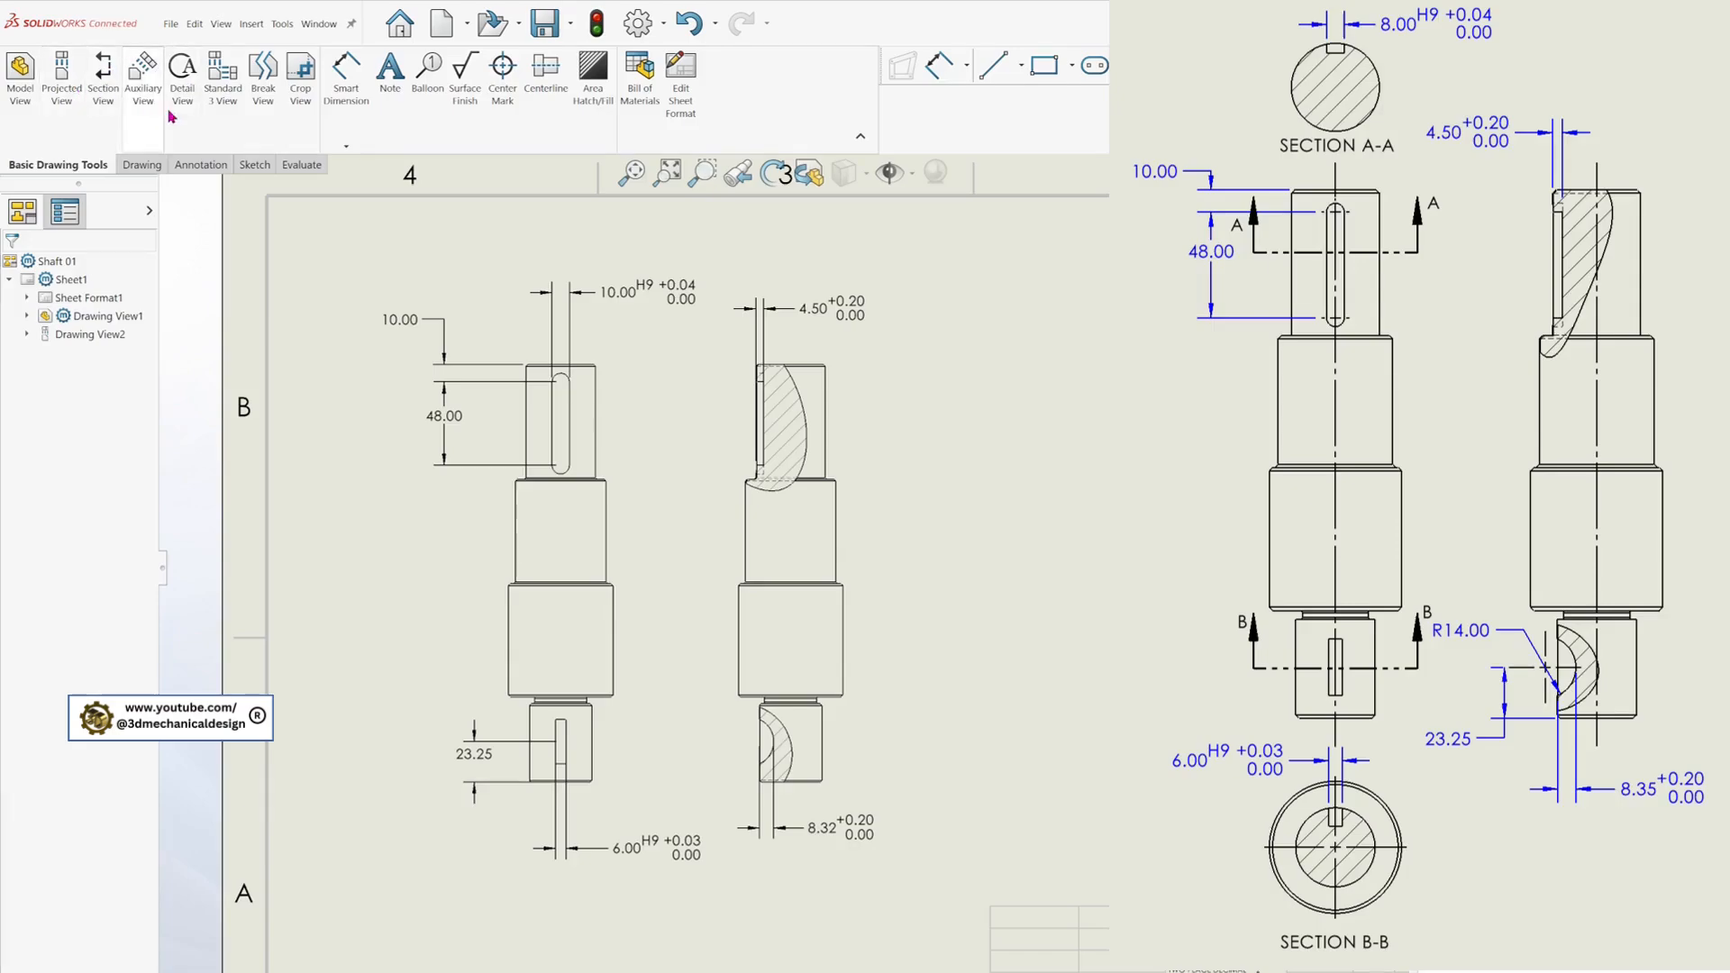
{"action": "left_click", "coordinate": [361, 714]}
{"action": "key", "text": "s"}
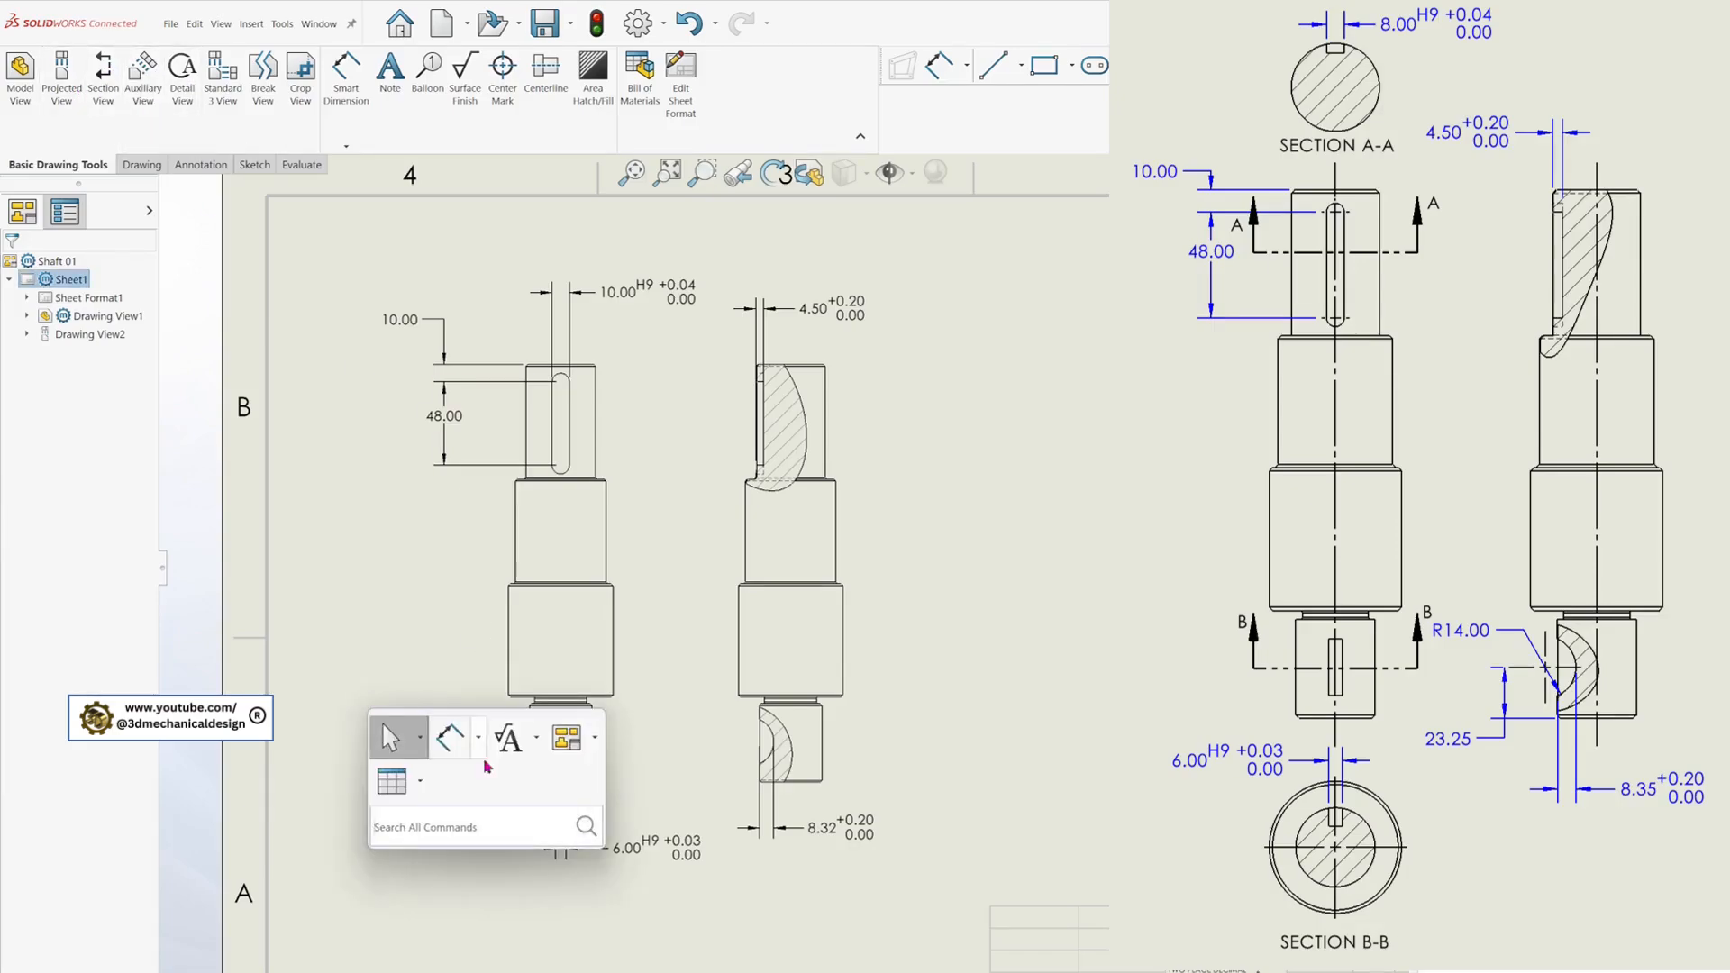
{"action": "left_click", "coordinate": [449, 738]}
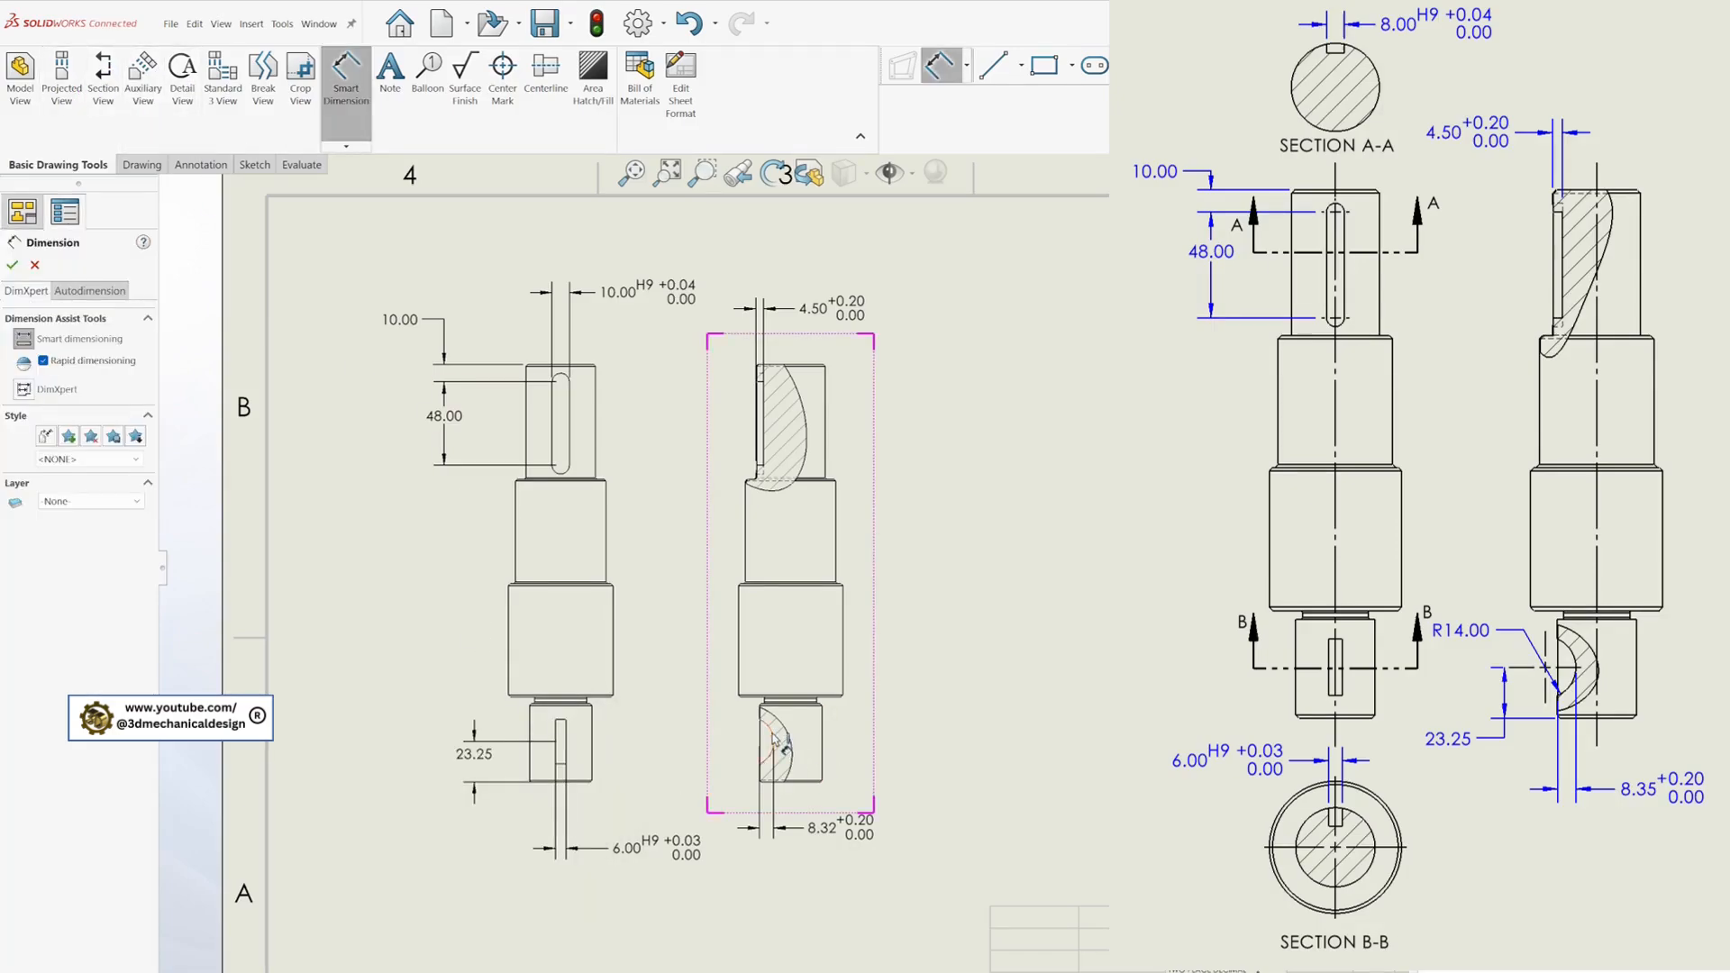
{"action": "left_click", "coordinate": [773, 739]}
{"action": "left_click", "coordinate": [689, 759]}
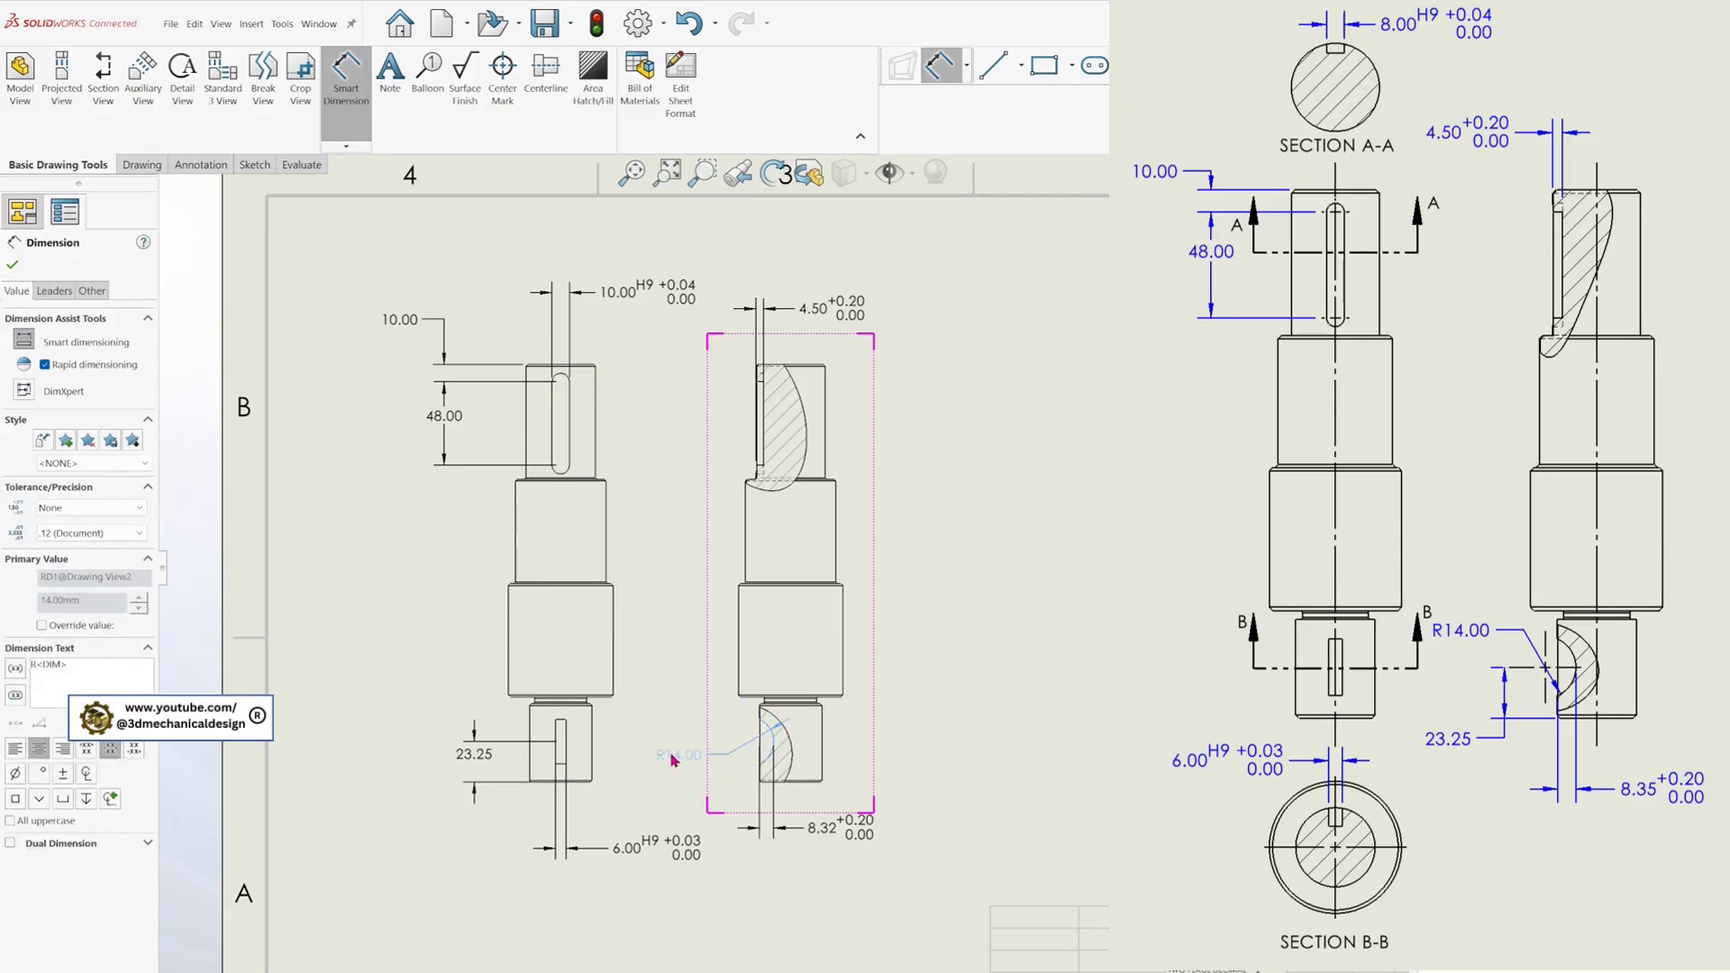
{"action": "left_click", "coordinate": [1055, 787]}
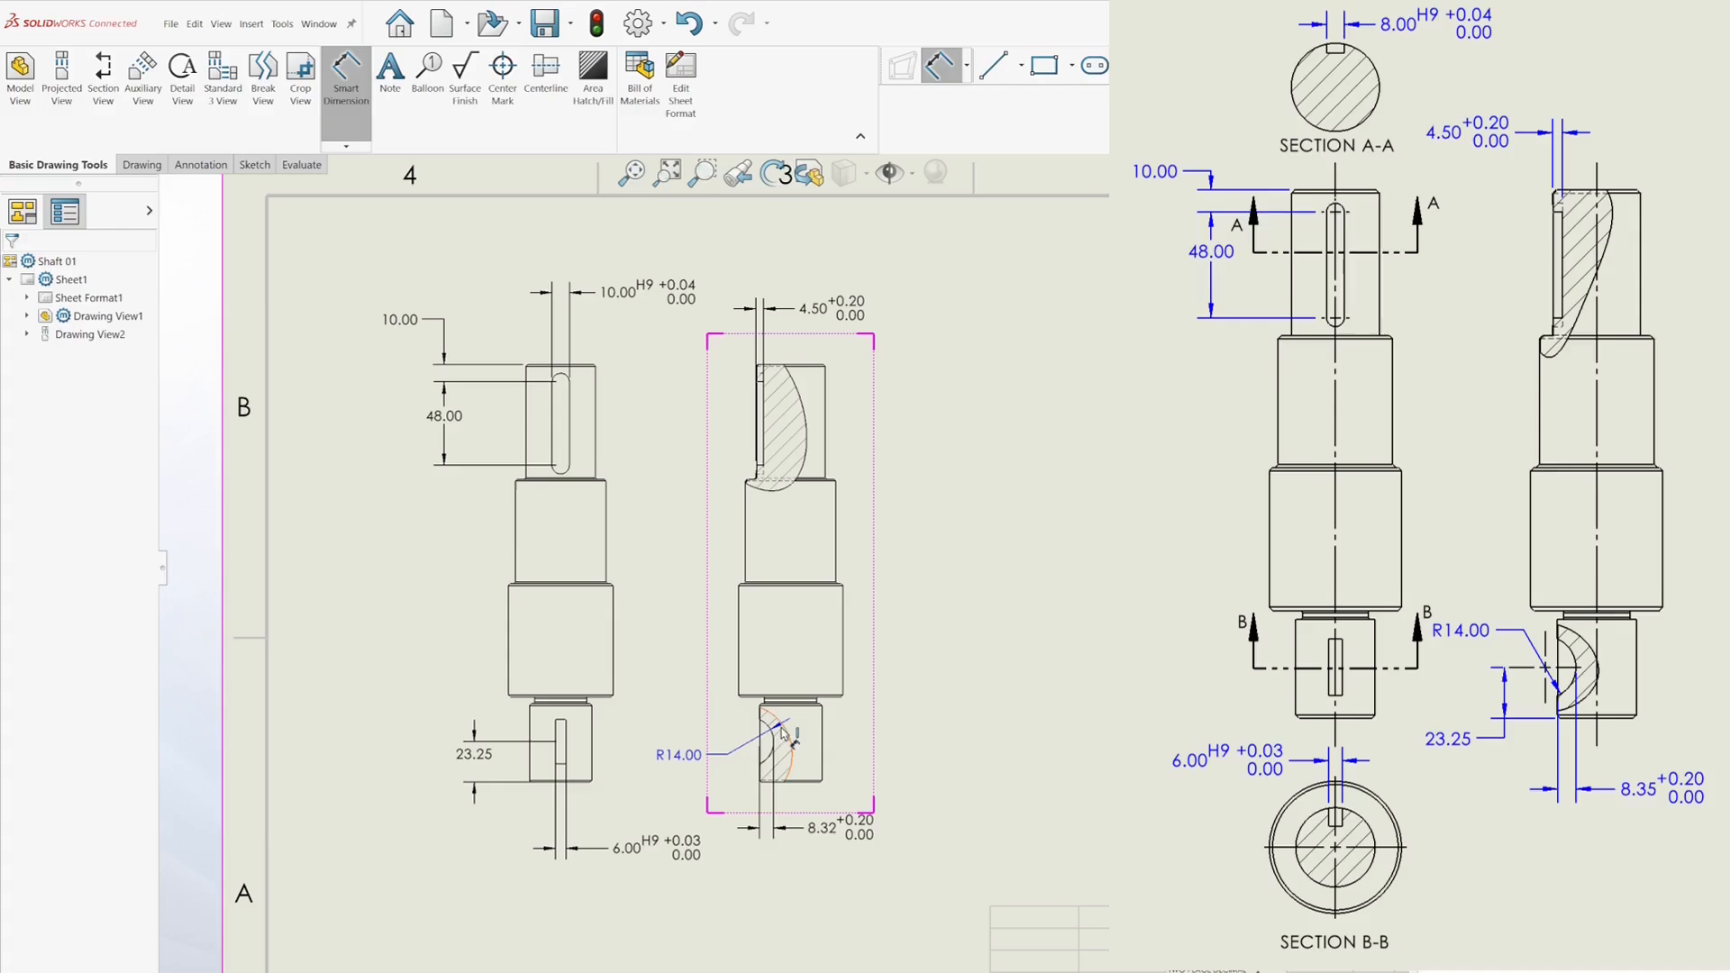
{"action": "left_click", "coordinate": [772, 729]}
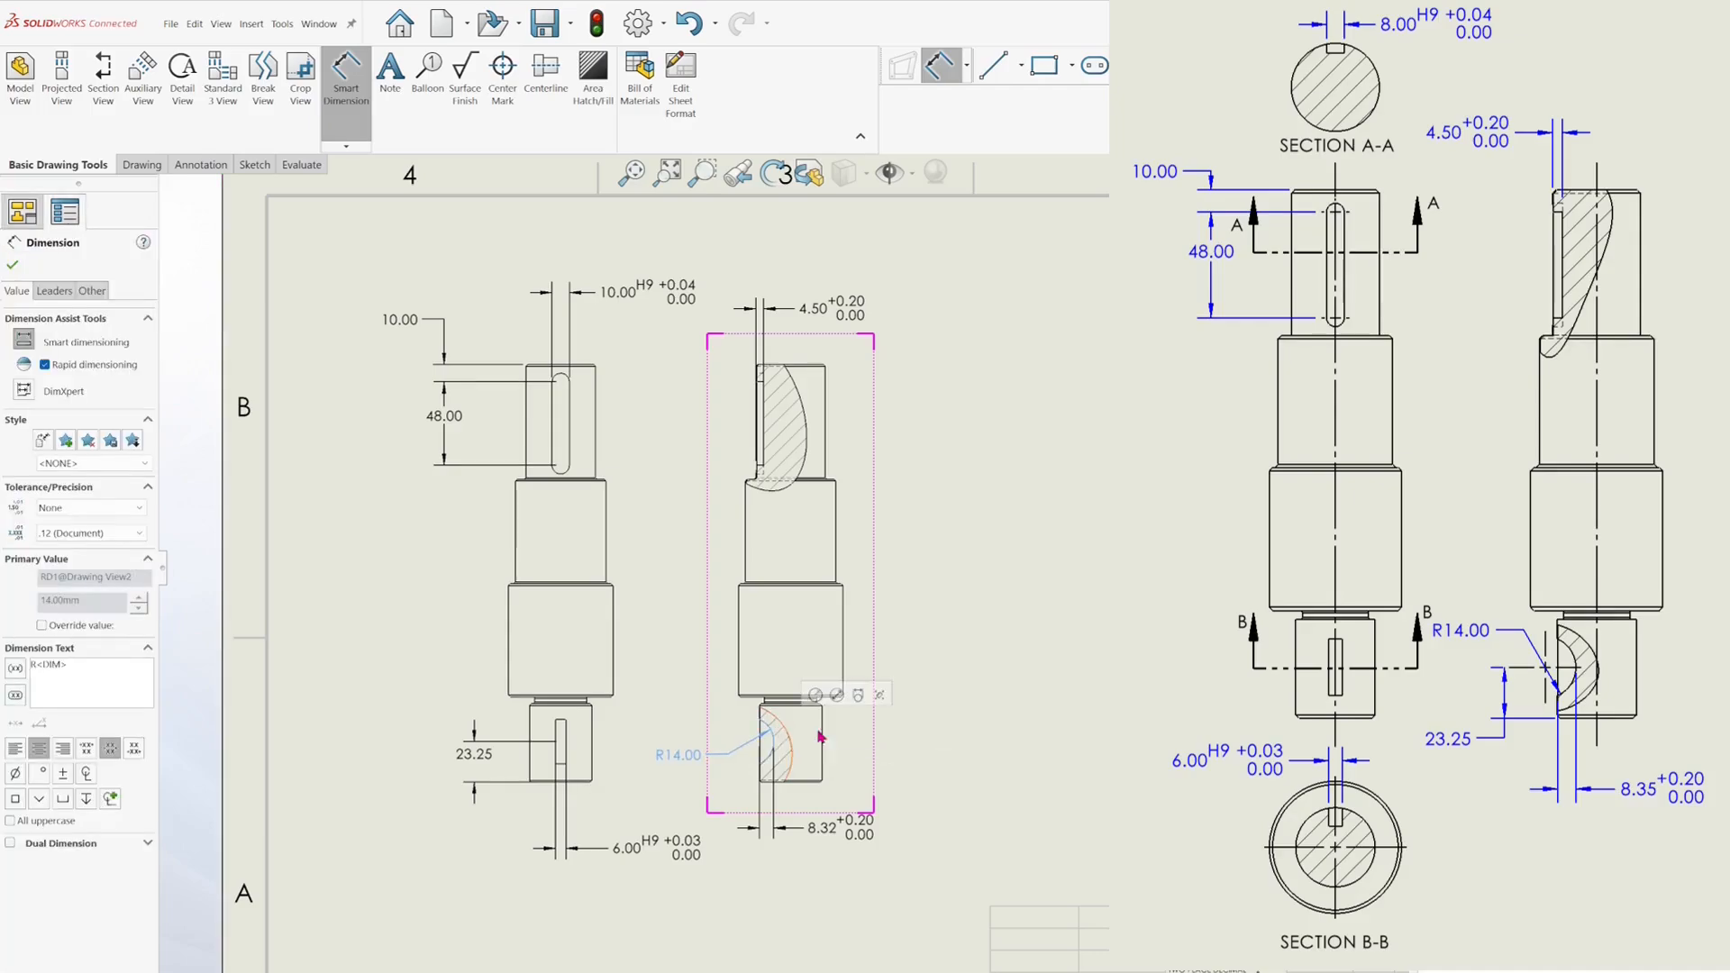